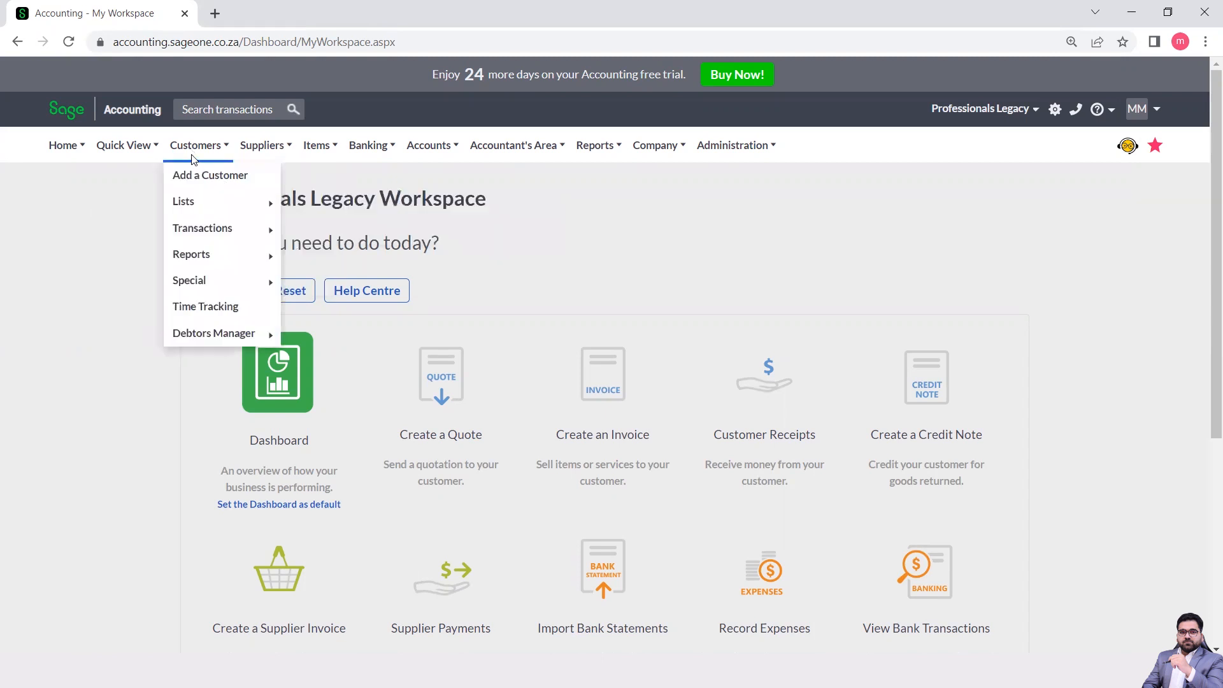
Open the customer recurring invoices list and start adding a new recurring invoice
mouse_move(200, 204)
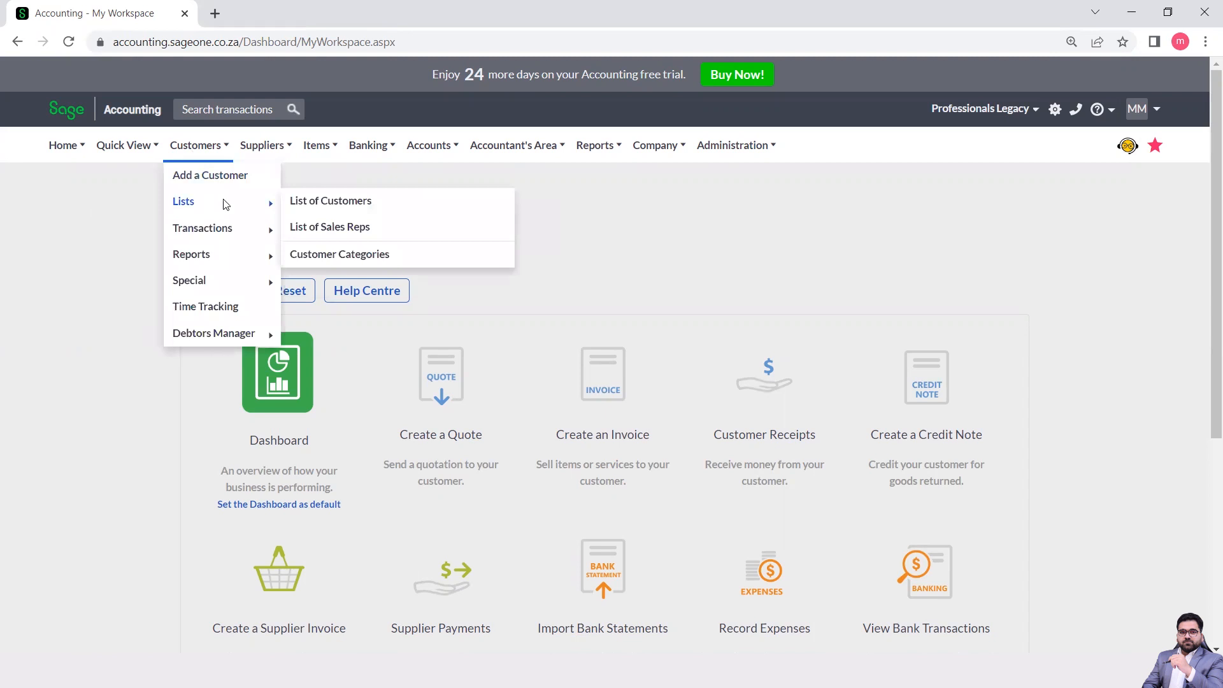
mouse_move(240, 227)
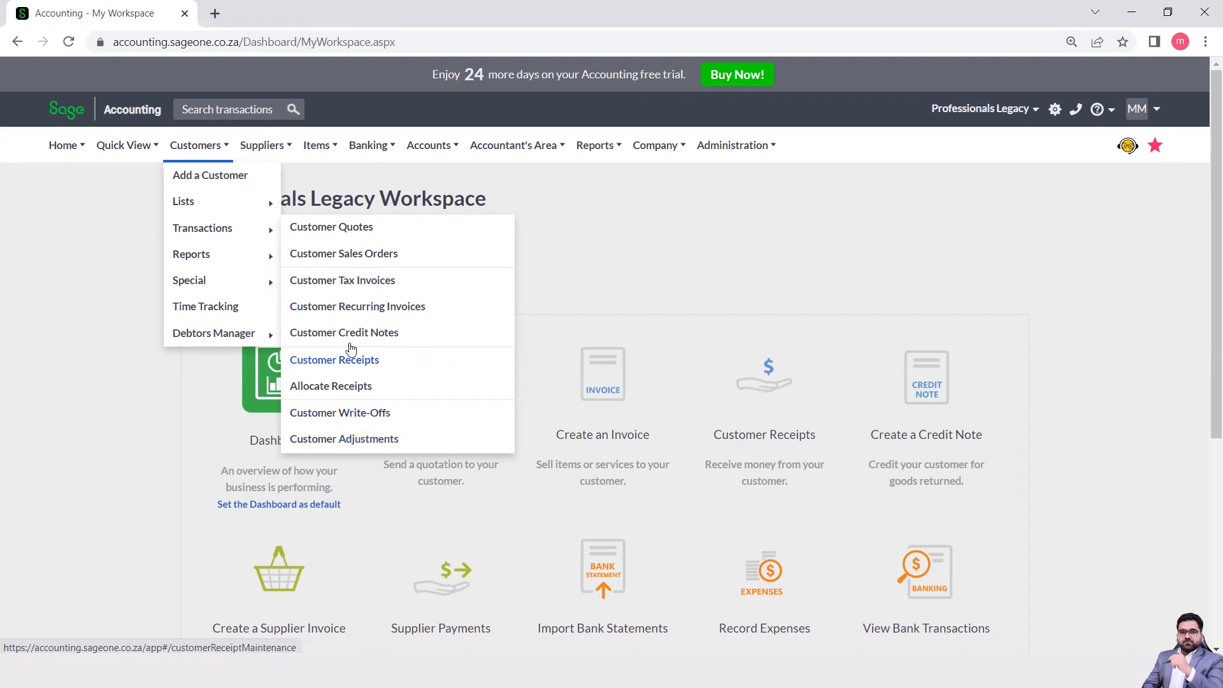
left_click(339, 314)
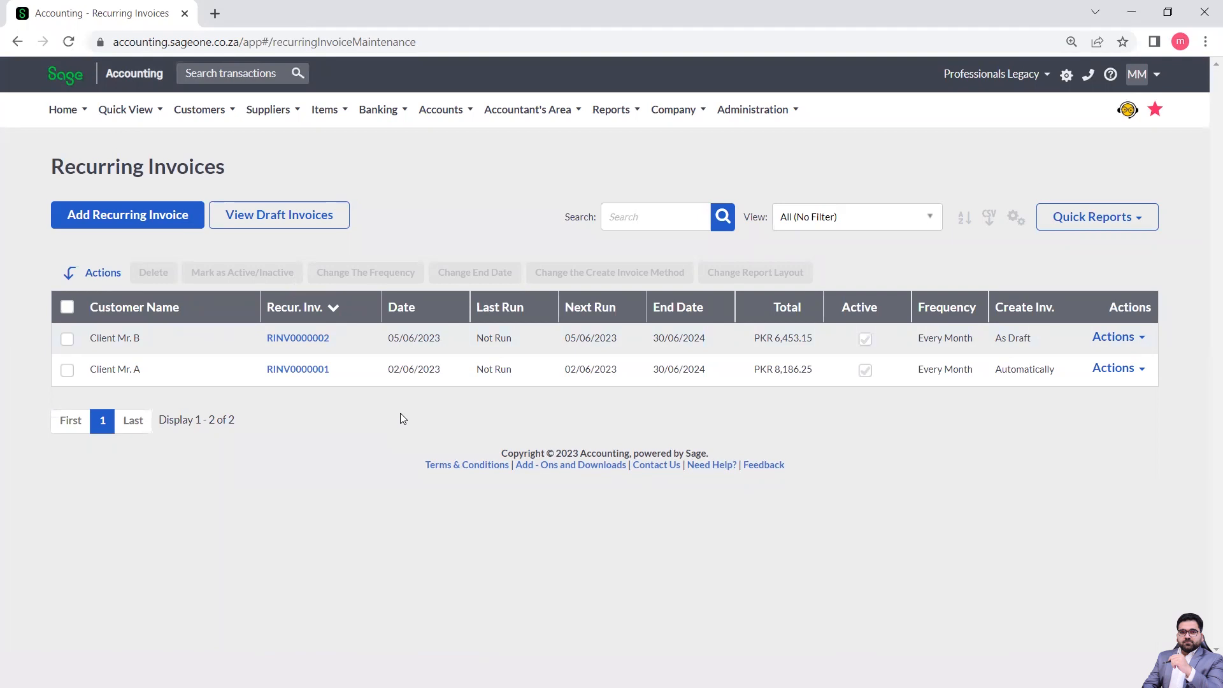
left_click(136, 226)
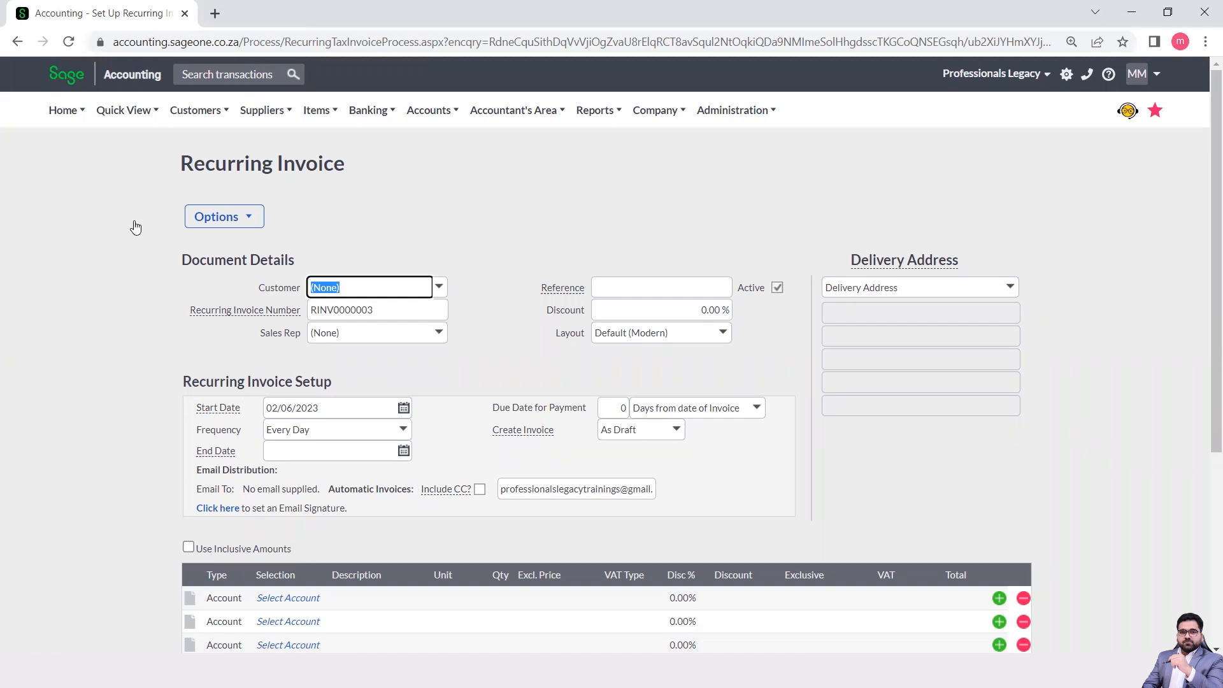
Choose Client Mr. A as the customer of the new recurring invoice
left_click(441, 291)
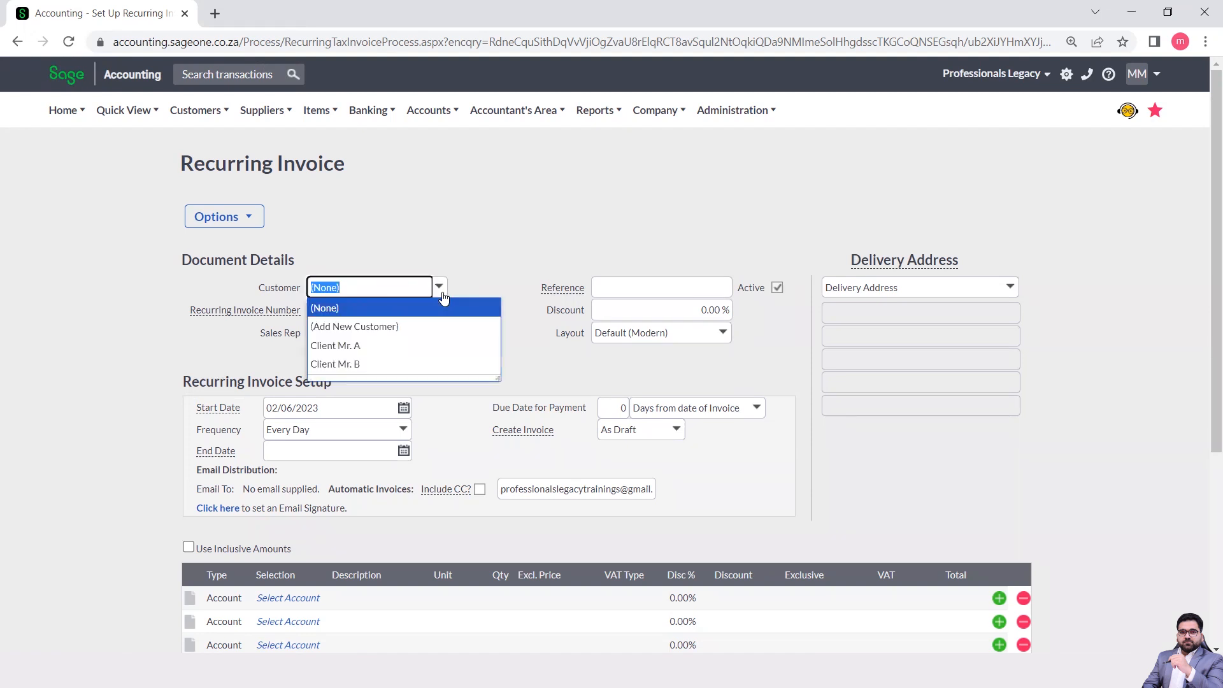
left_click(481, 265)
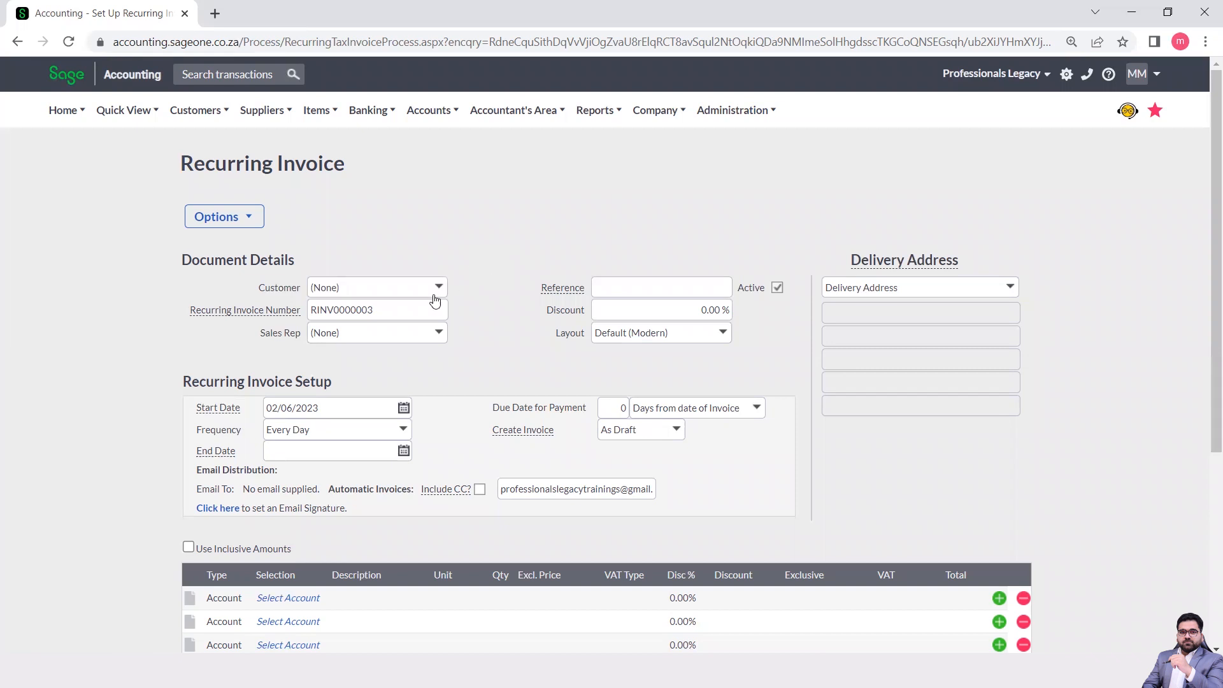
left_click(439, 288)
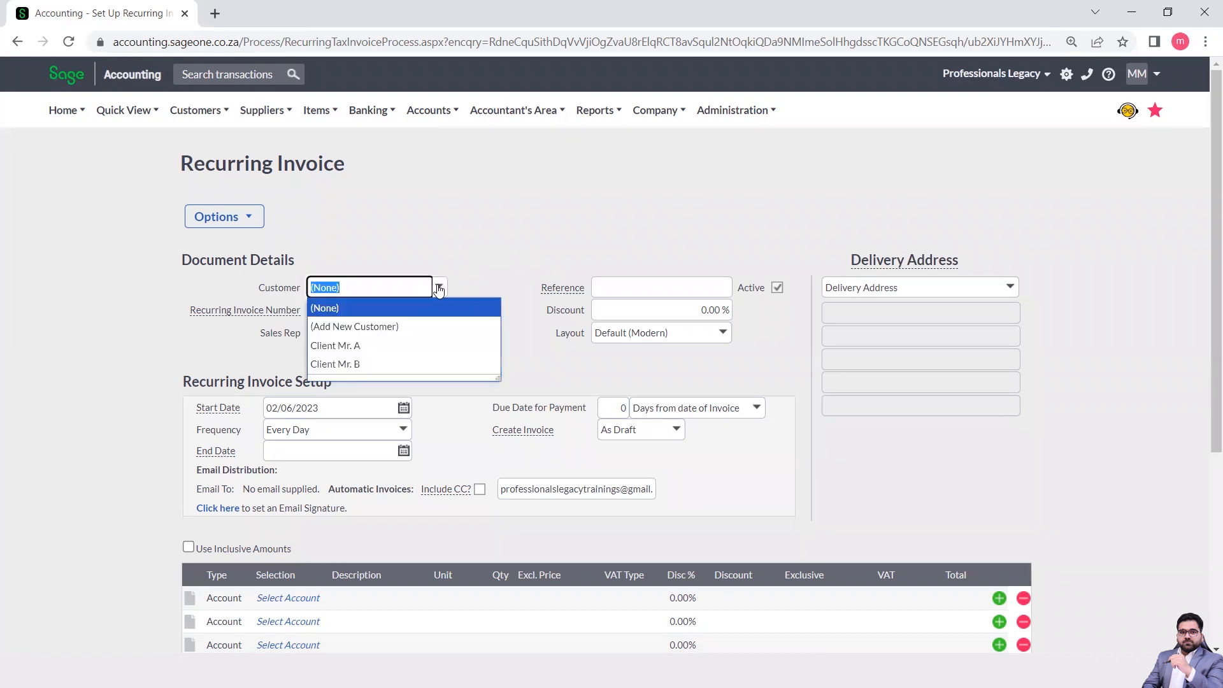
left_click(382, 346)
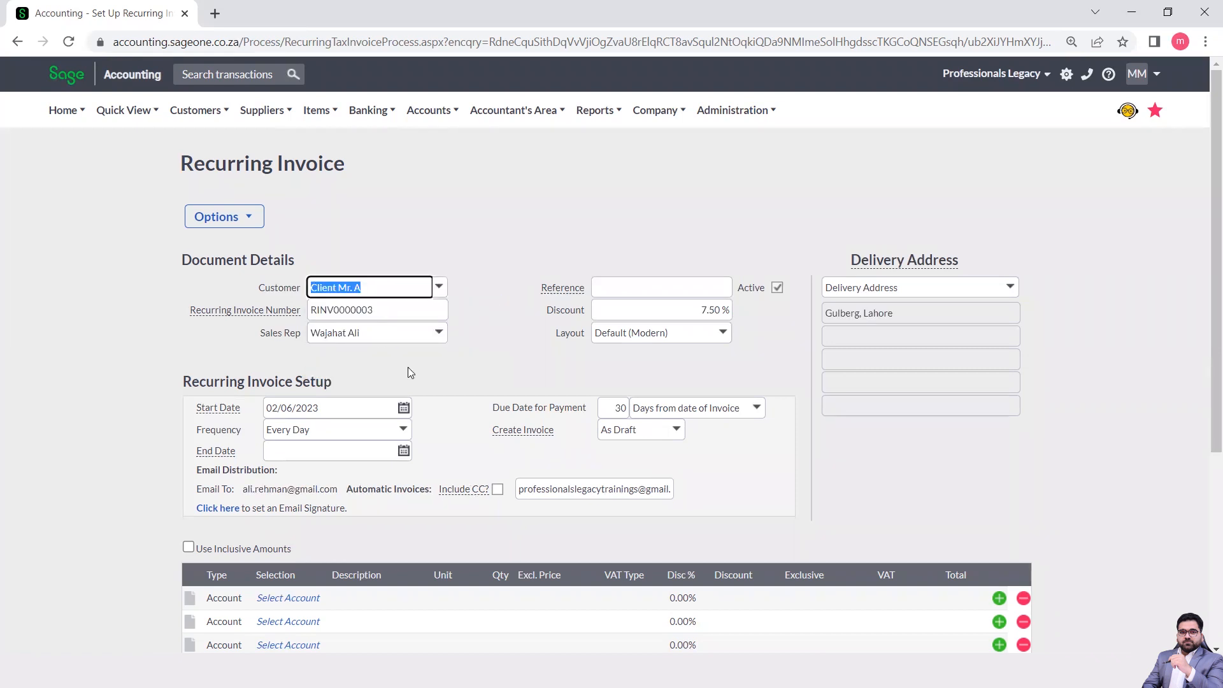
scroll(527, 356, "down", 2)
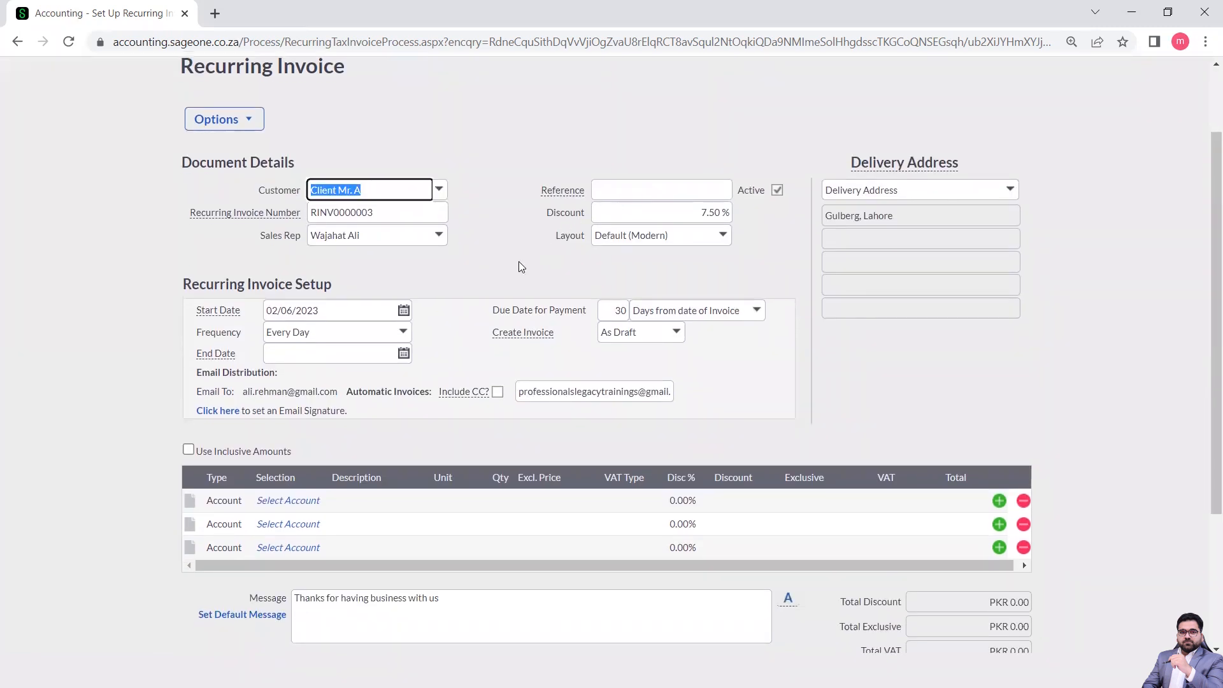
left_click(520, 261)
Set the recurring invoice's start date to 05/06/2023 and its frequency to Every Month
mouse_move(236, 315)
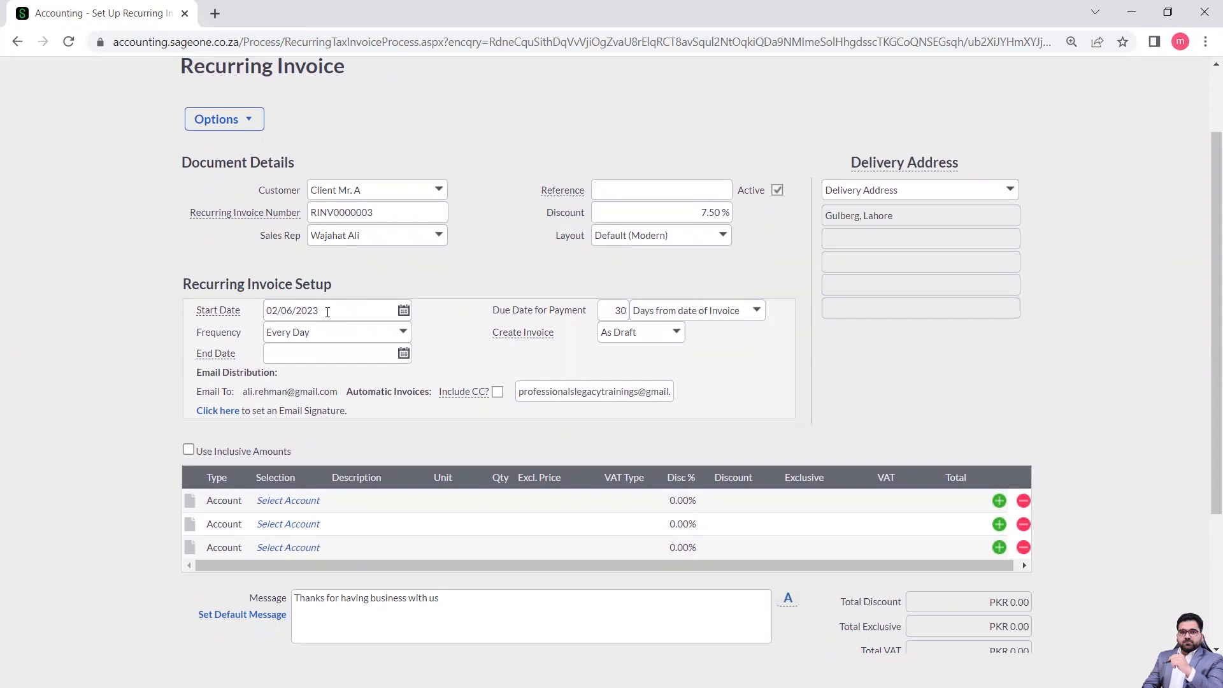
left_click(404, 311)
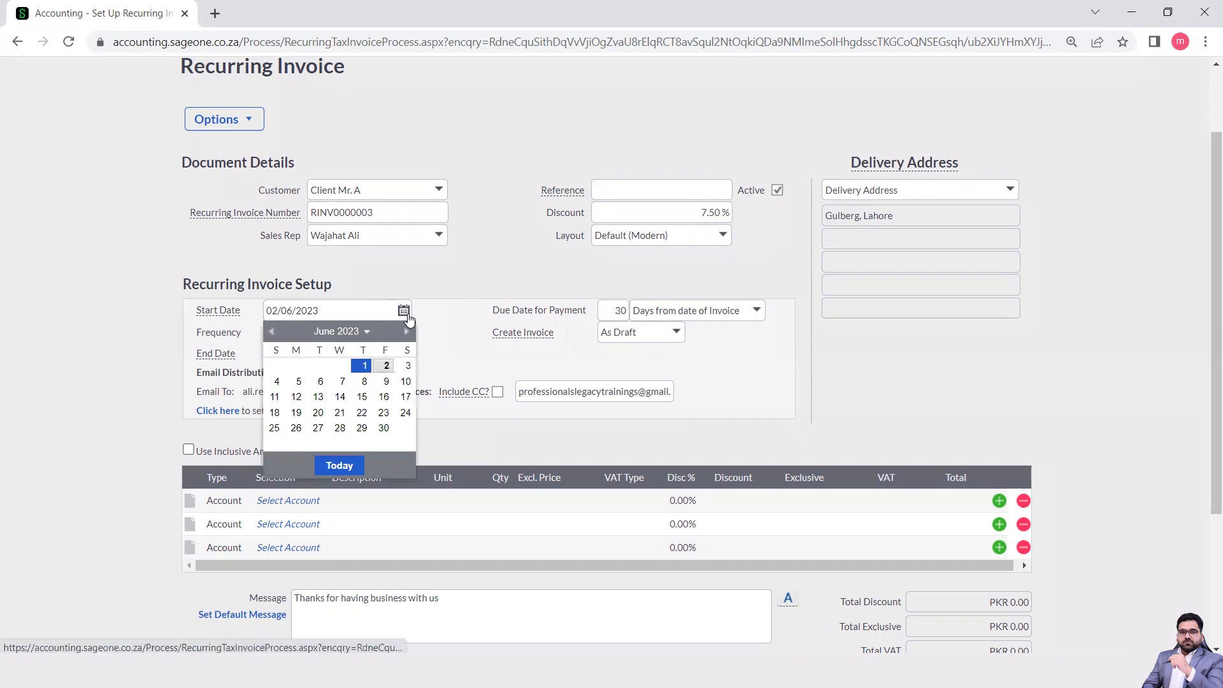
left_click(299, 381)
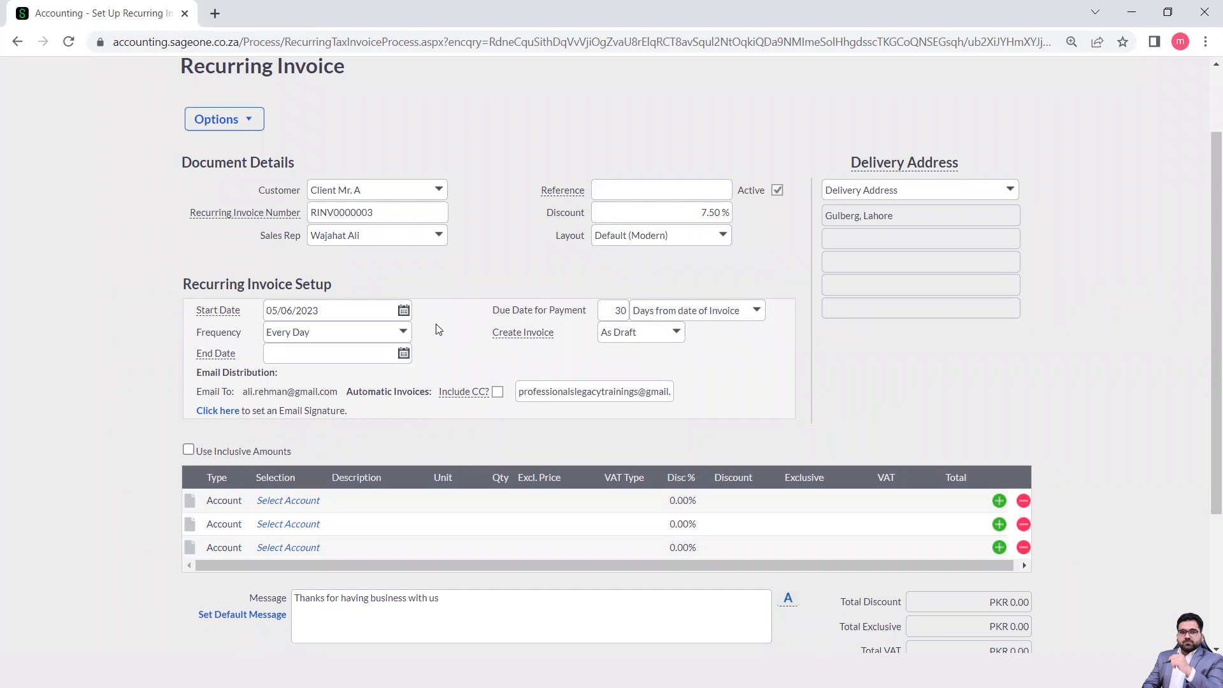
left_click(403, 332)
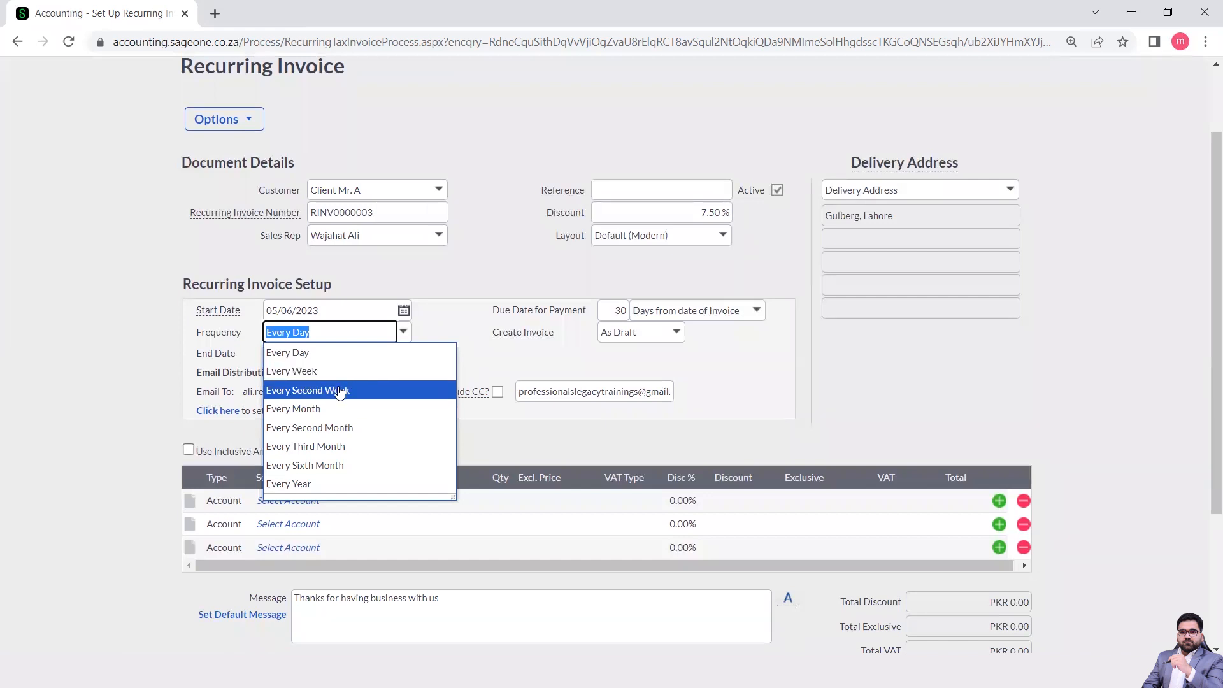
left_click(308, 409)
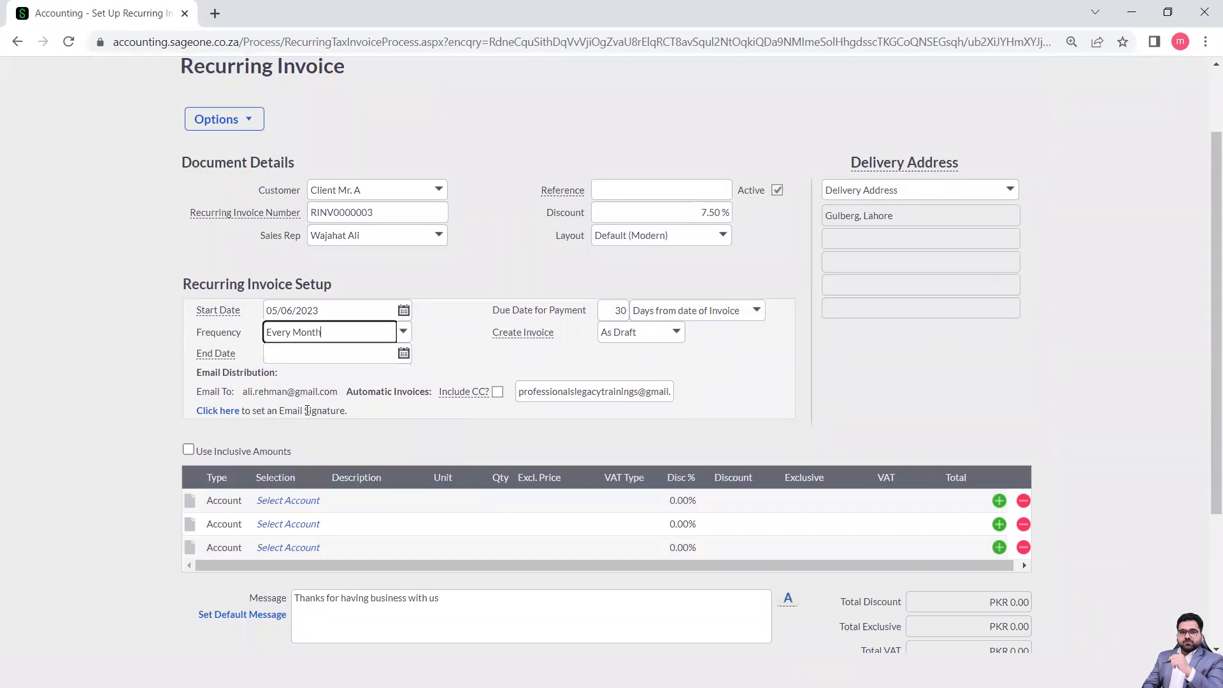
left_click(402, 332)
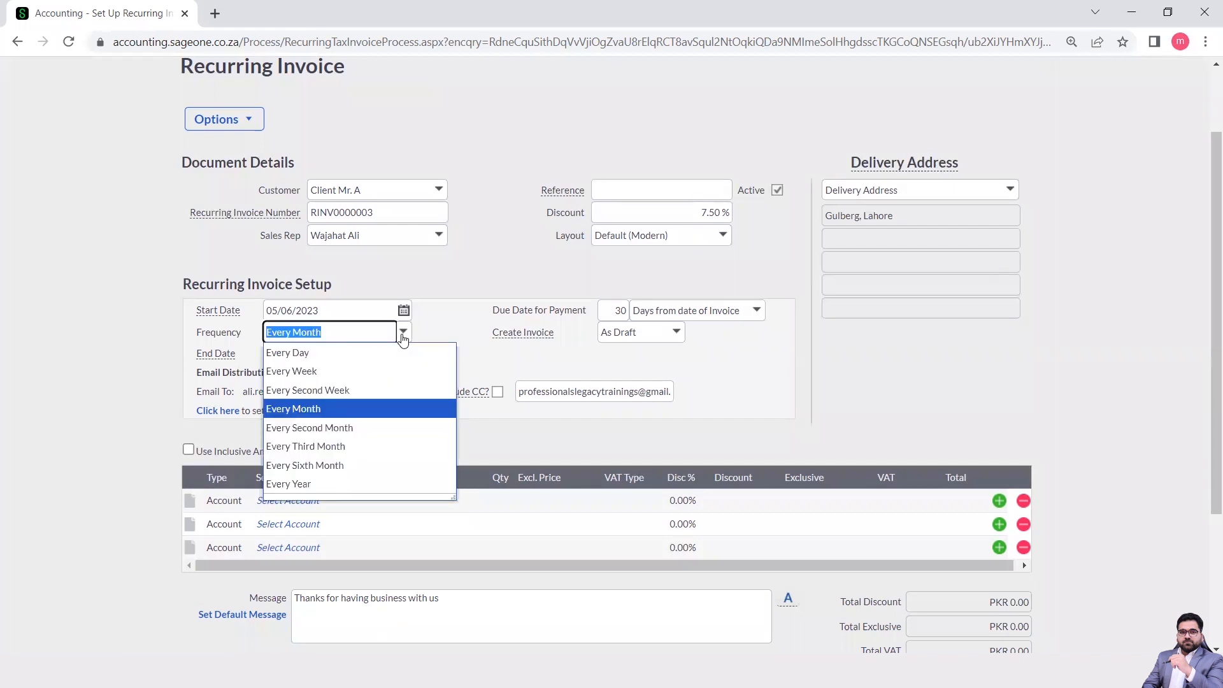
left_click(343, 409)
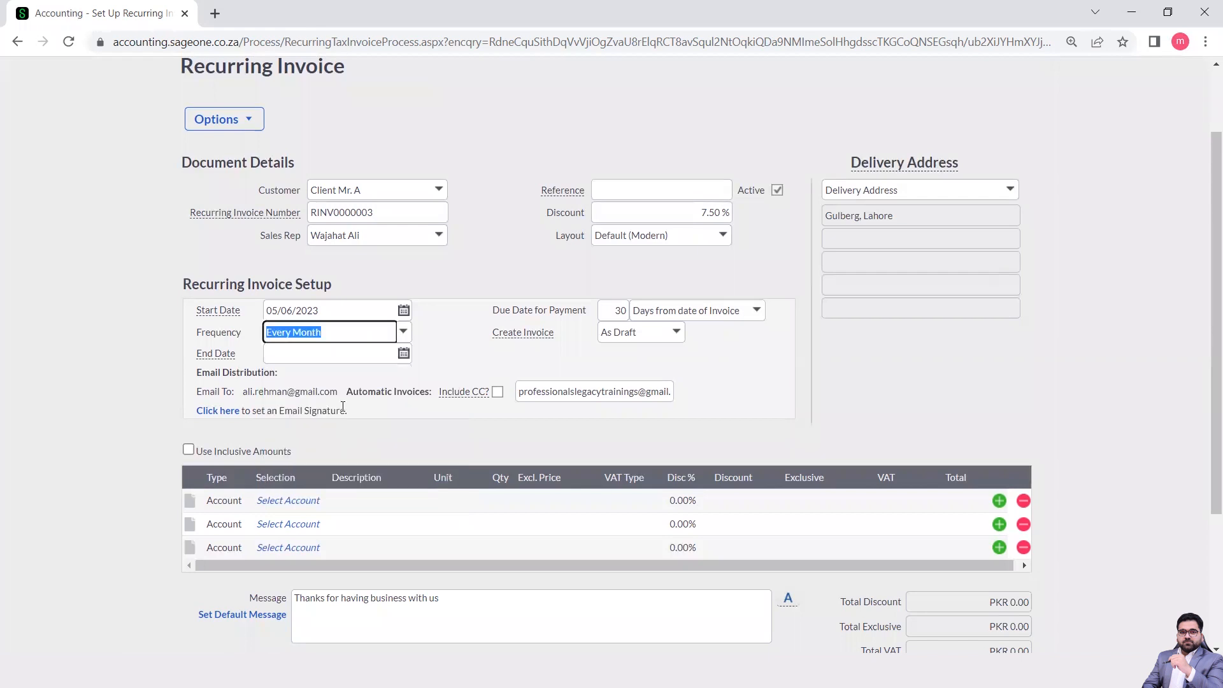
Set the recurring invoice's end date to 31/12/2023
left_click(404, 353)
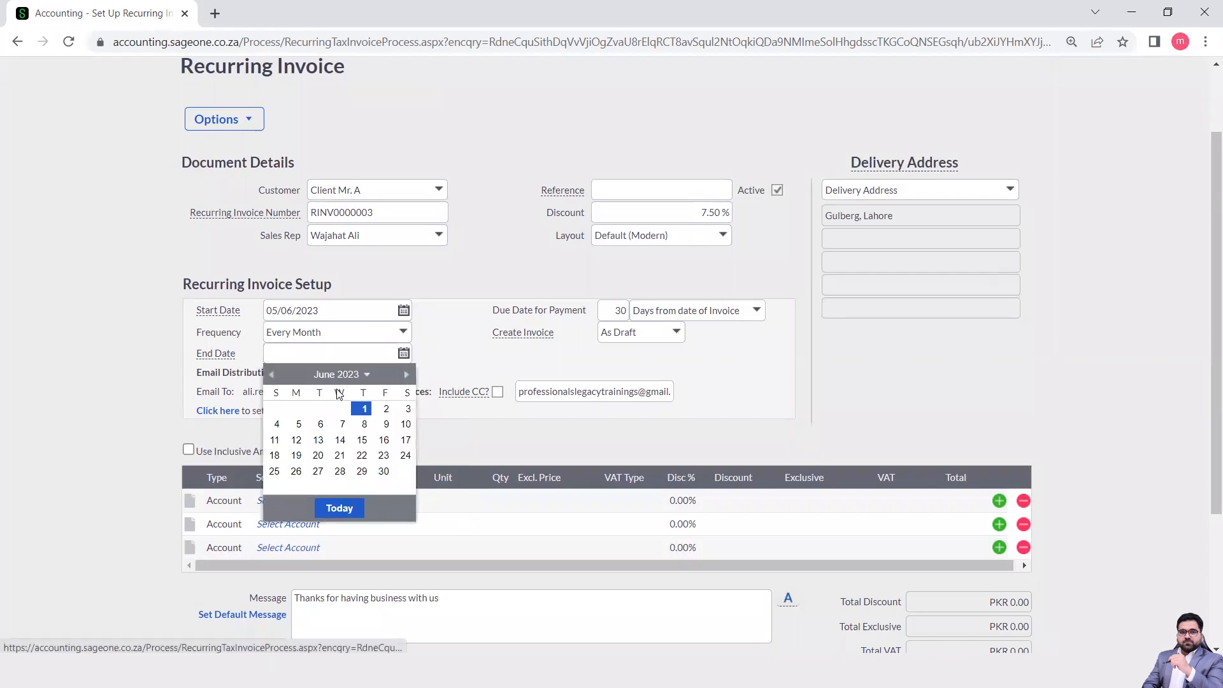
left_click(337, 375)
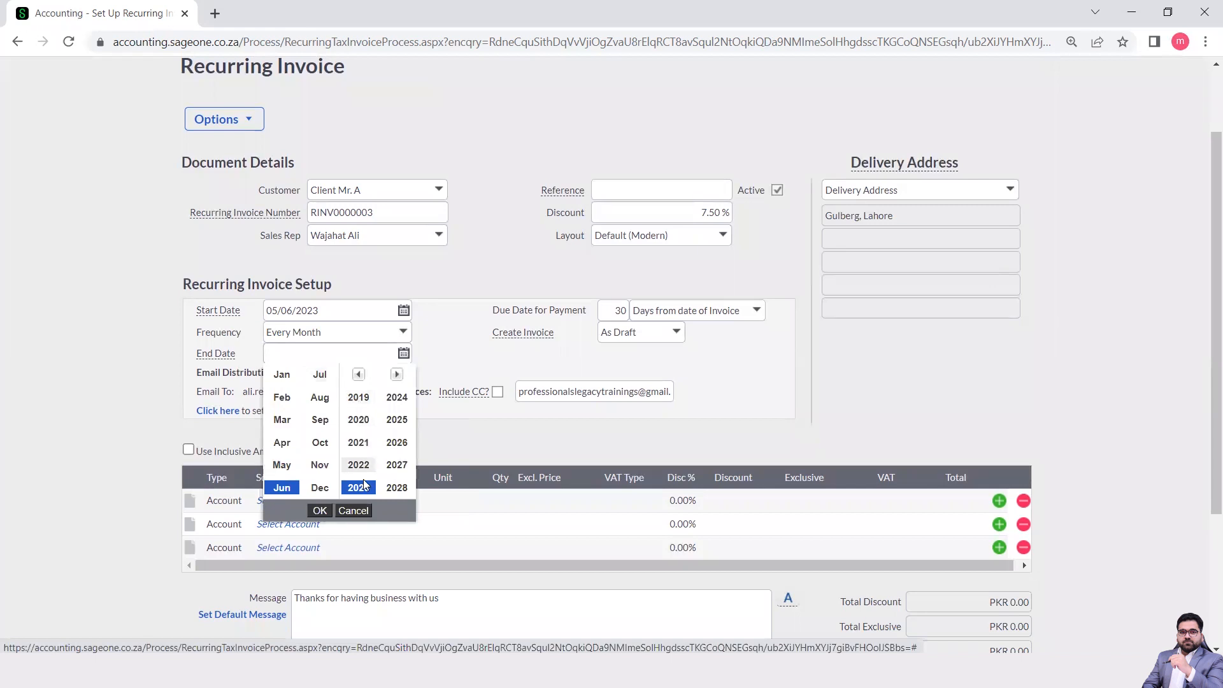
left_click(321, 489)
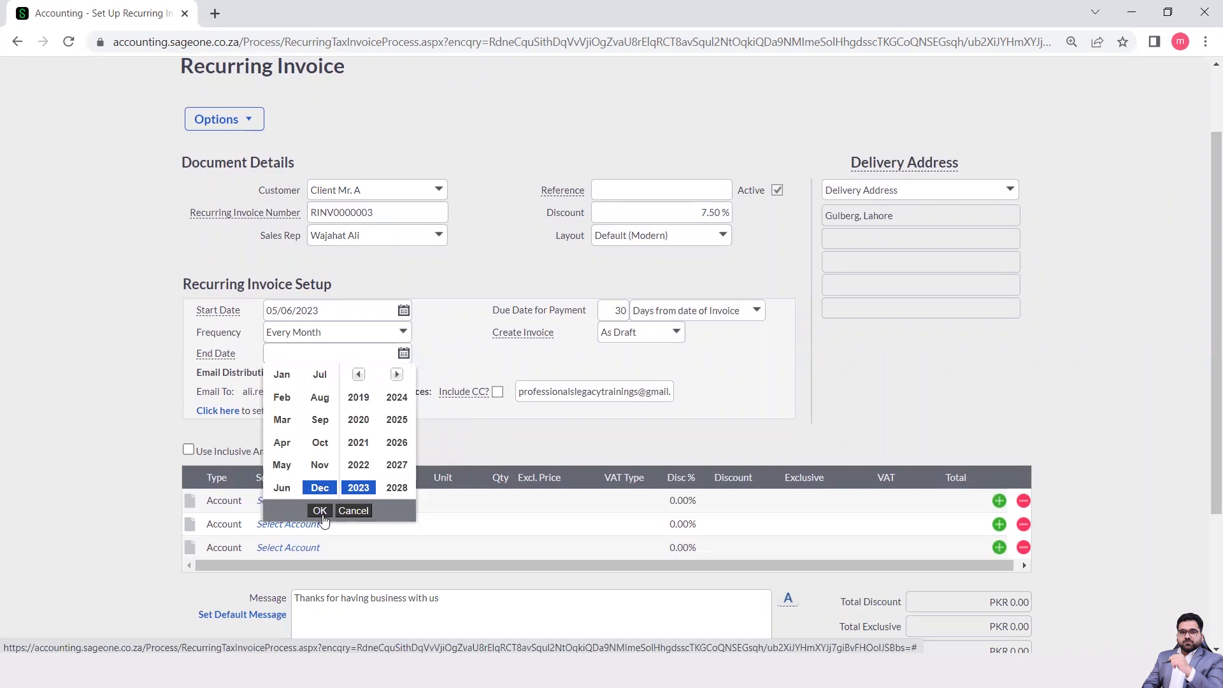
left_click(320, 511)
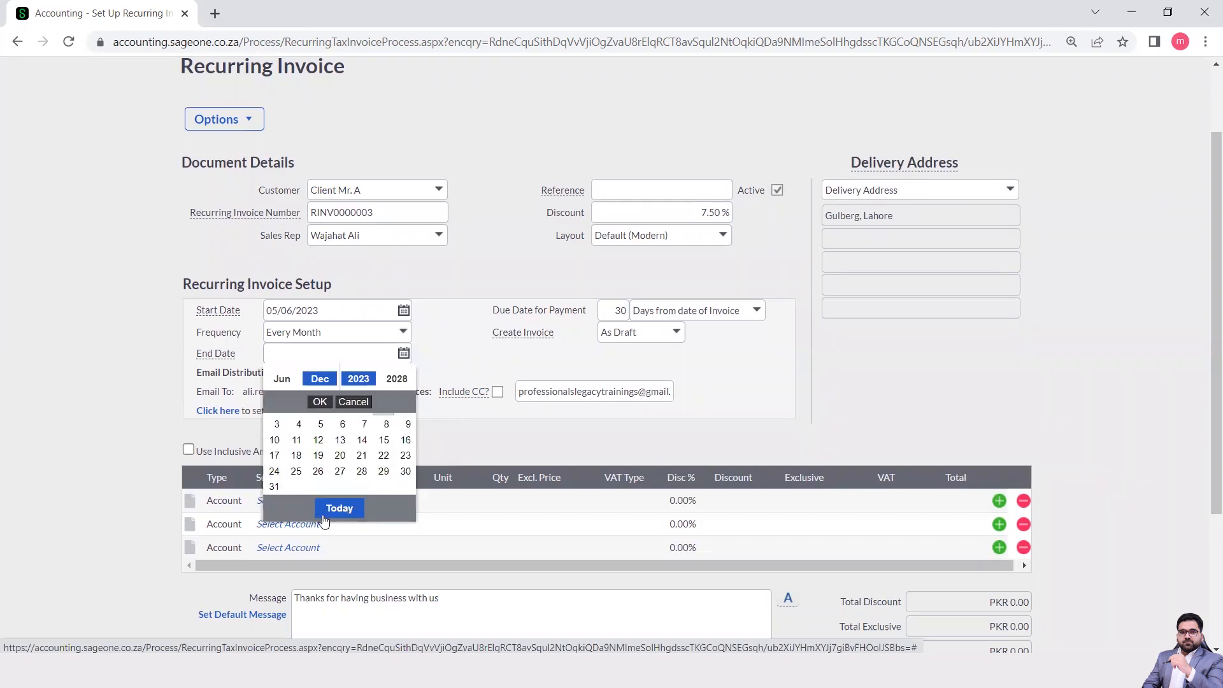
left_click(274, 487)
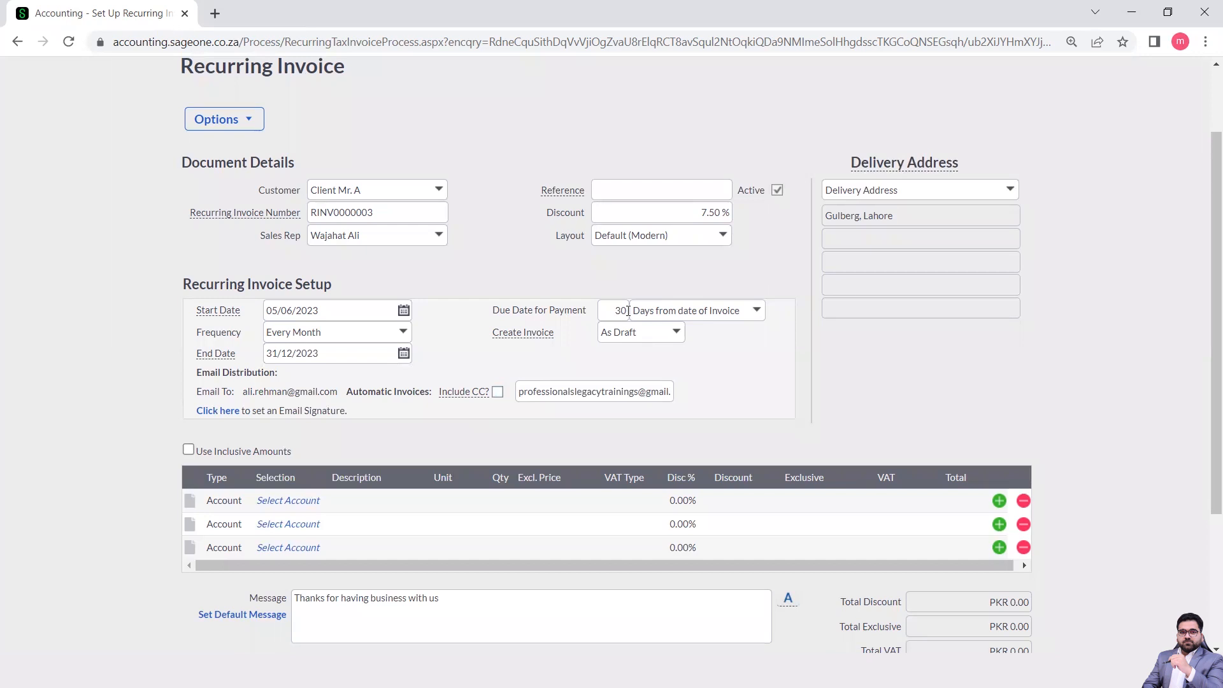
Select As Draft as the Create Invoice method in the recurring invoice setup
mouse_move(539, 341)
left_click(675, 332)
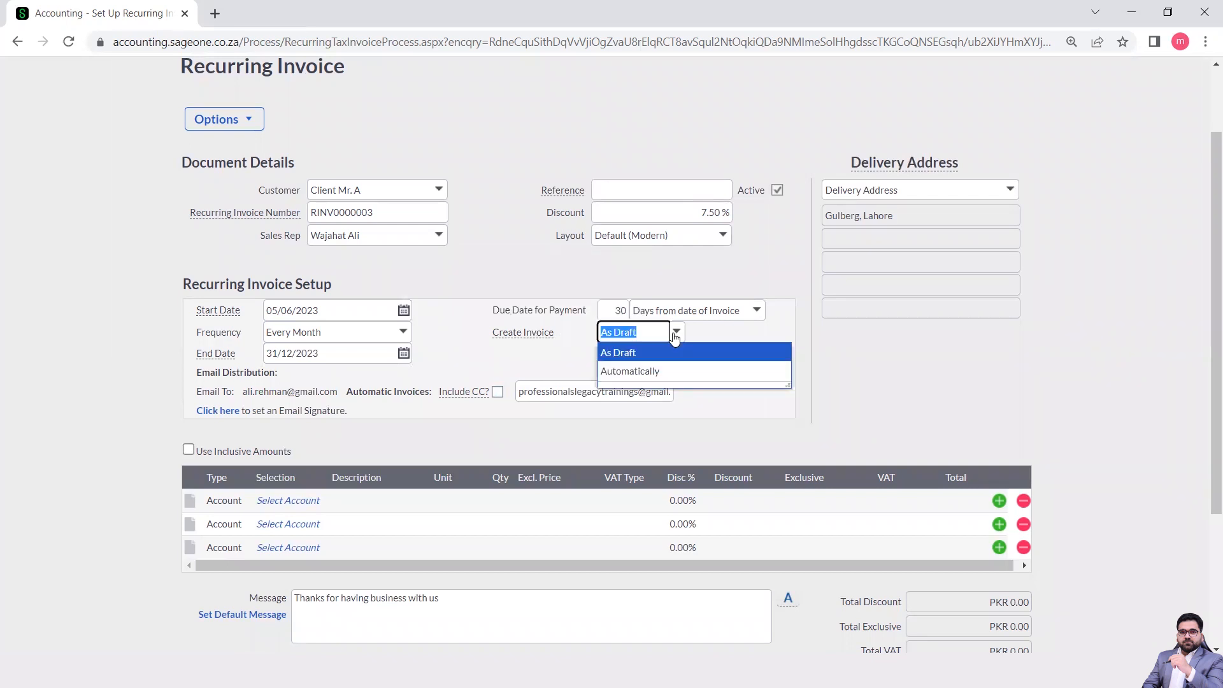
left_click(634, 355)
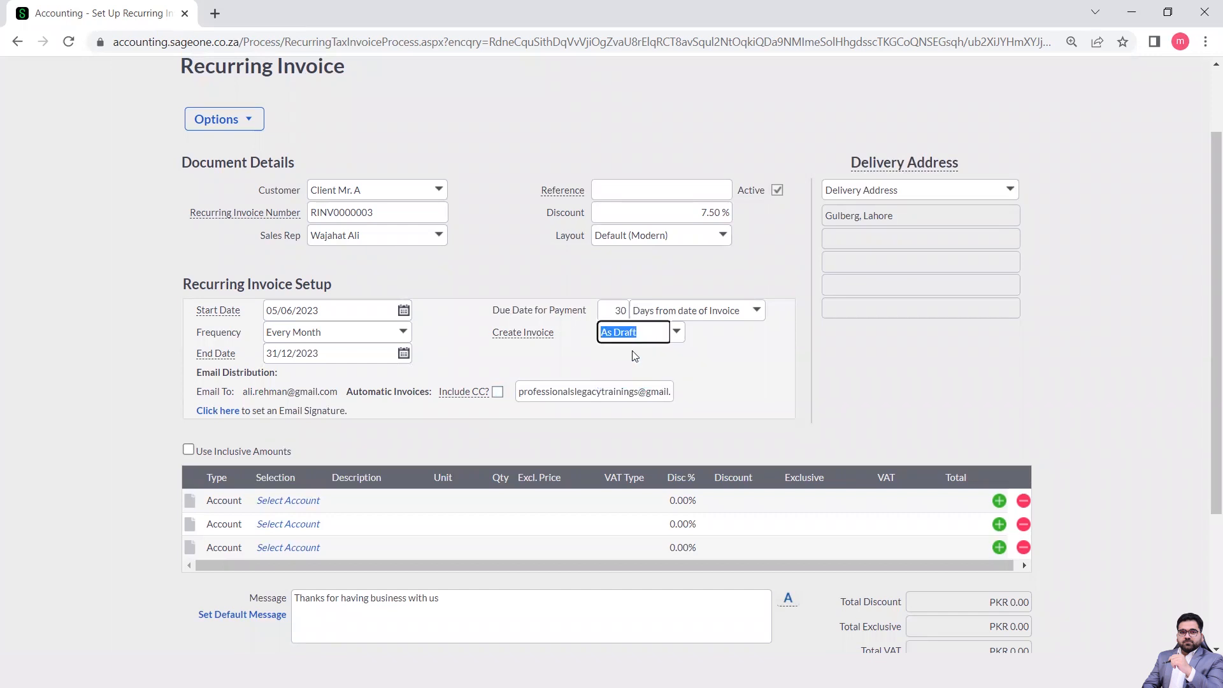
left_click(709, 374)
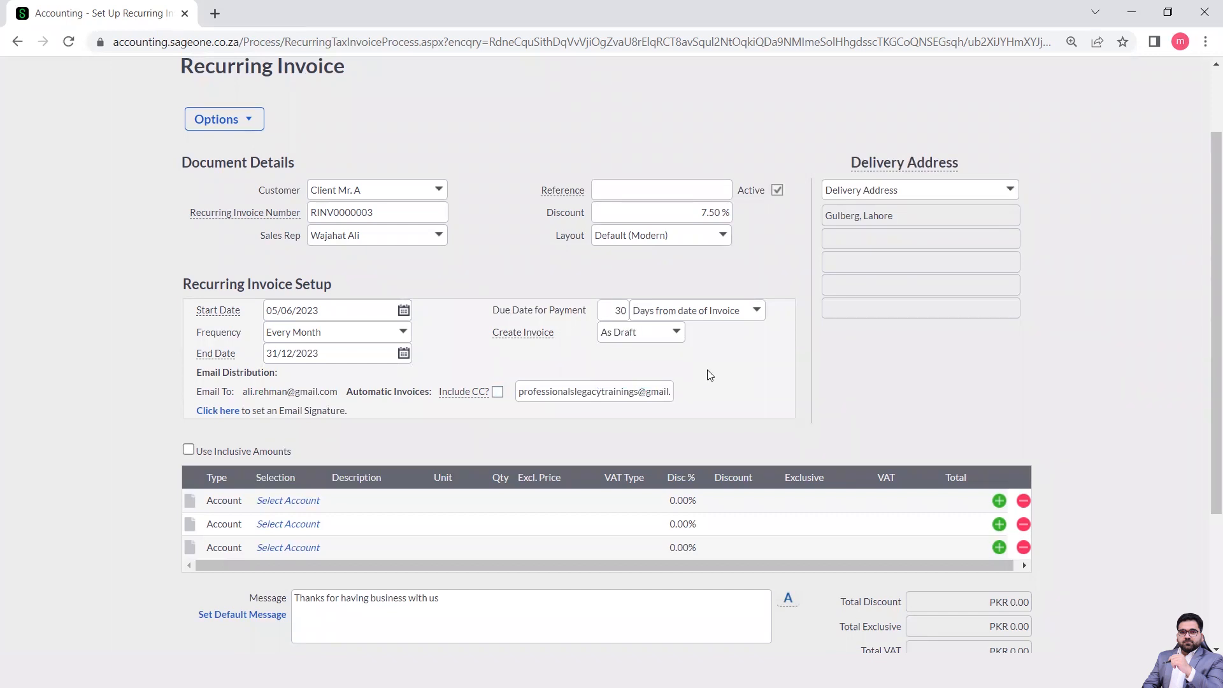
left_click(678, 332)
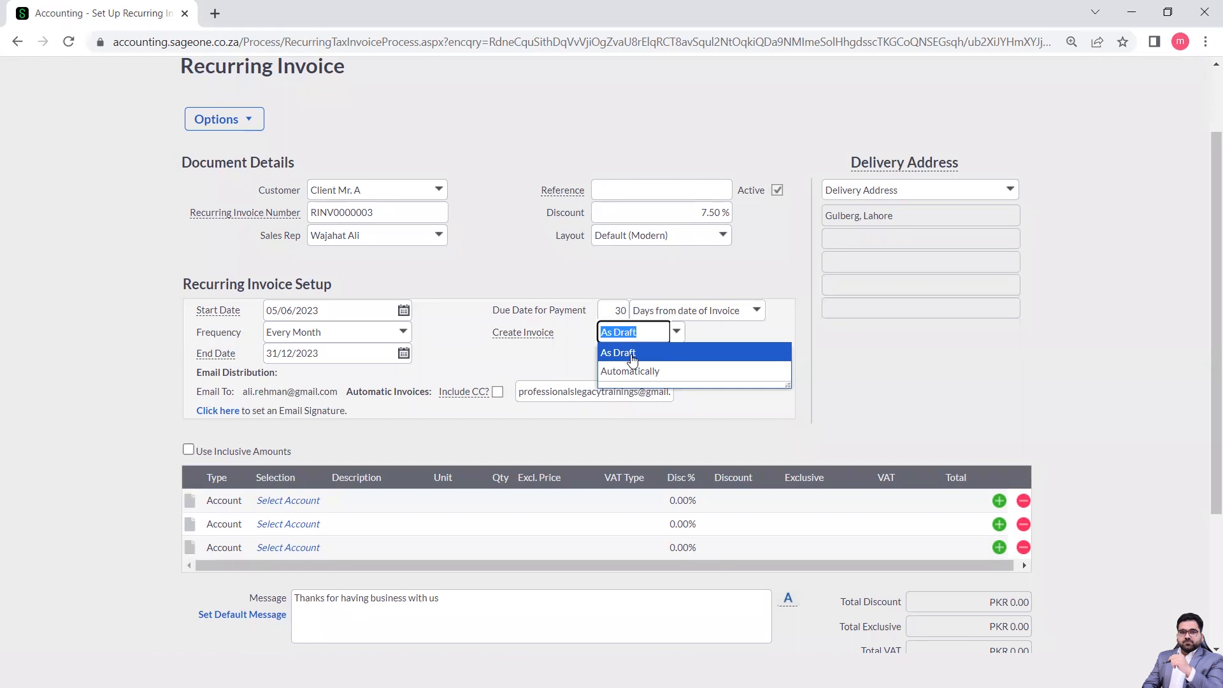
left_click(569, 369)
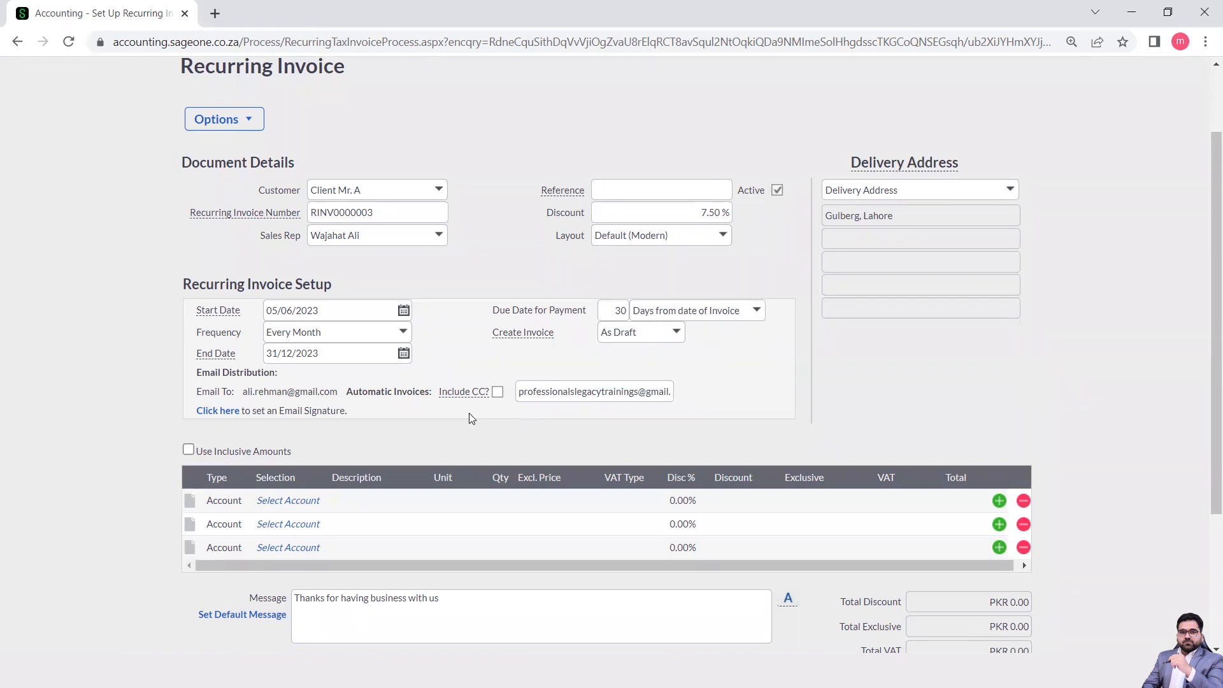
Enable inclusive amounts and make the first invoice line an Item line for MC-0001 Monthly Subscription
left_click(188, 450)
left_click(223, 500)
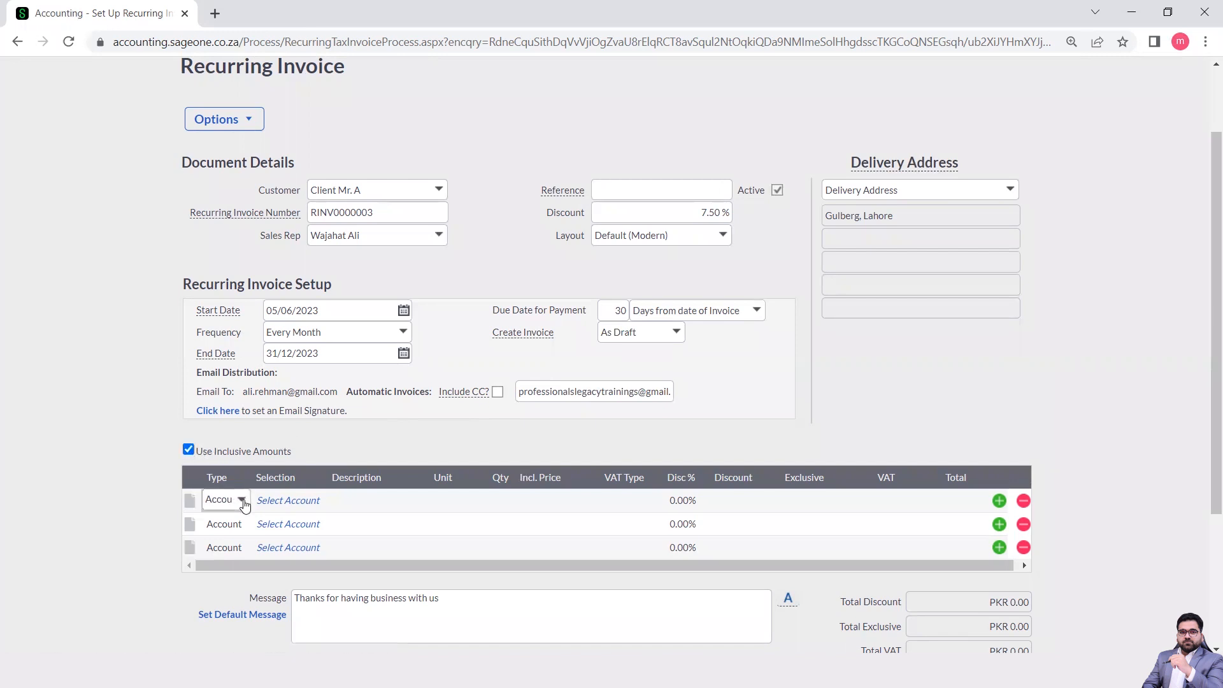
left_click(243, 501)
left_click(228, 519)
left_click(283, 504)
left_click(320, 500)
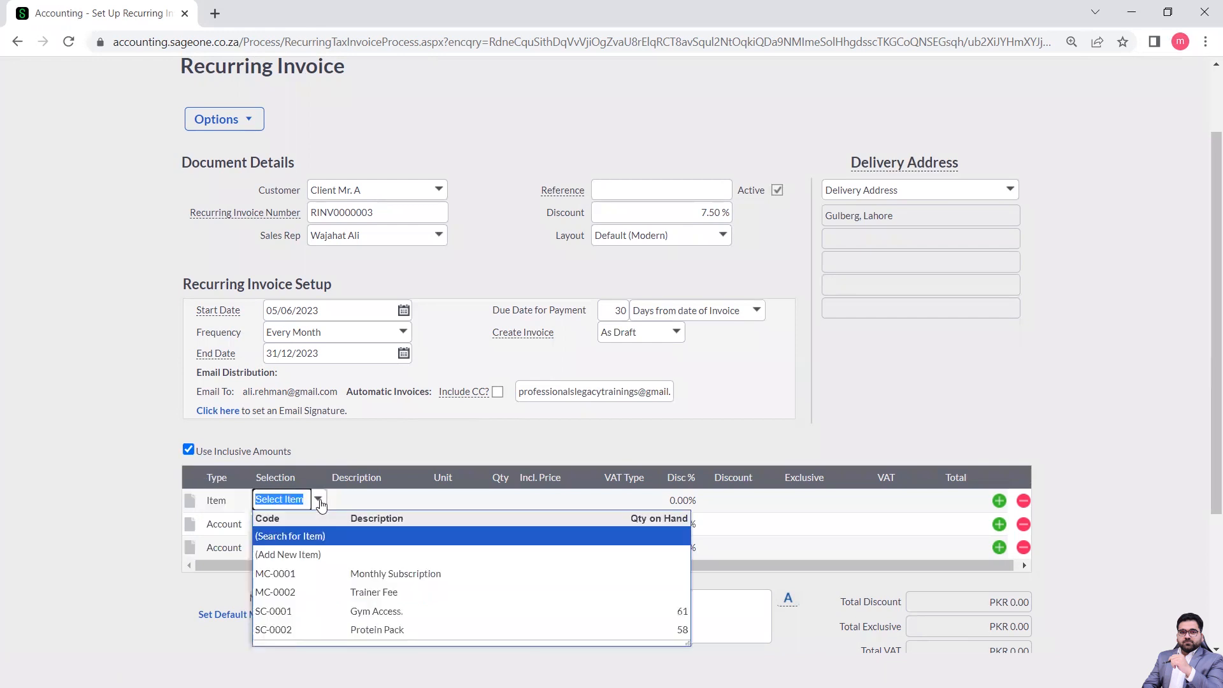
left_click(311, 572)
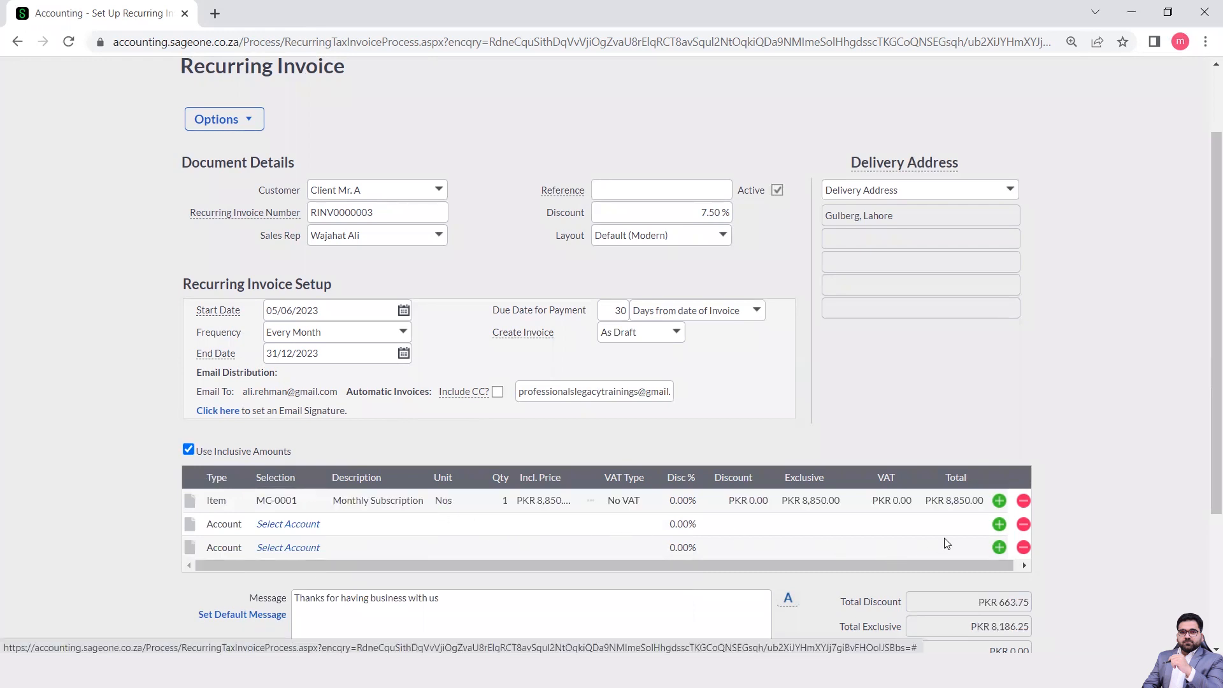
Remove the two empty account lines below the Monthly Subscription line
left_click(1023, 525)
left_click(1022, 524)
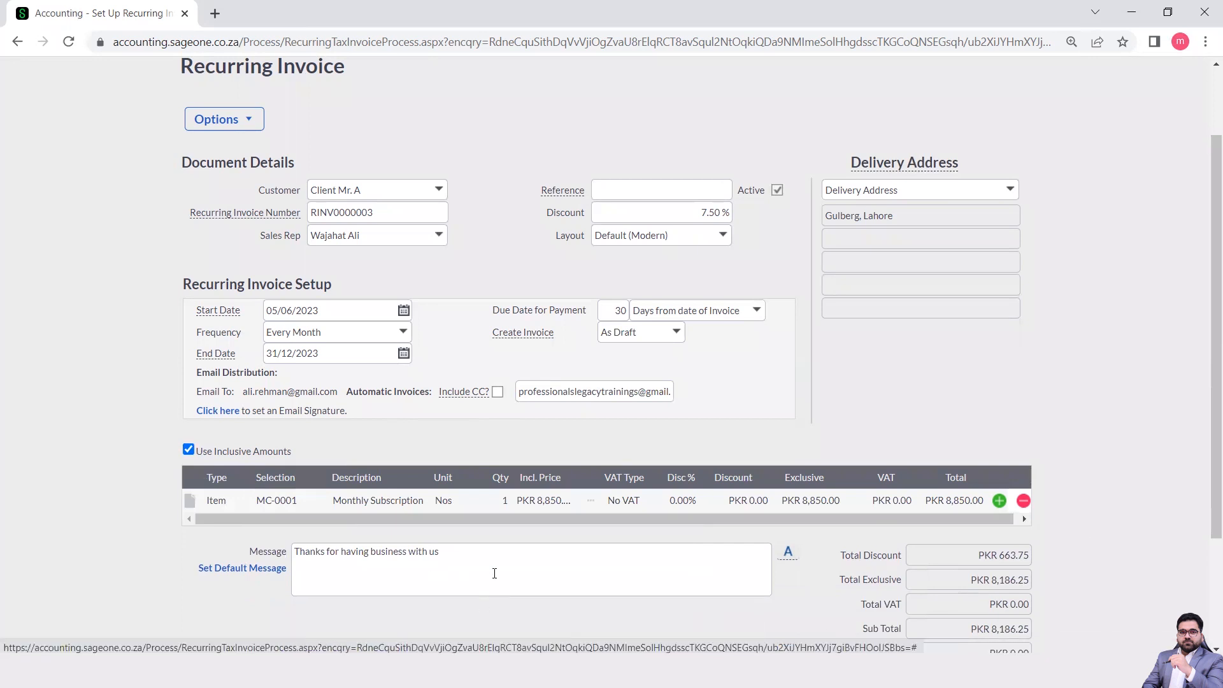
scroll(494, 573, "down", 1)
scroll(495, 574, "down", 3)
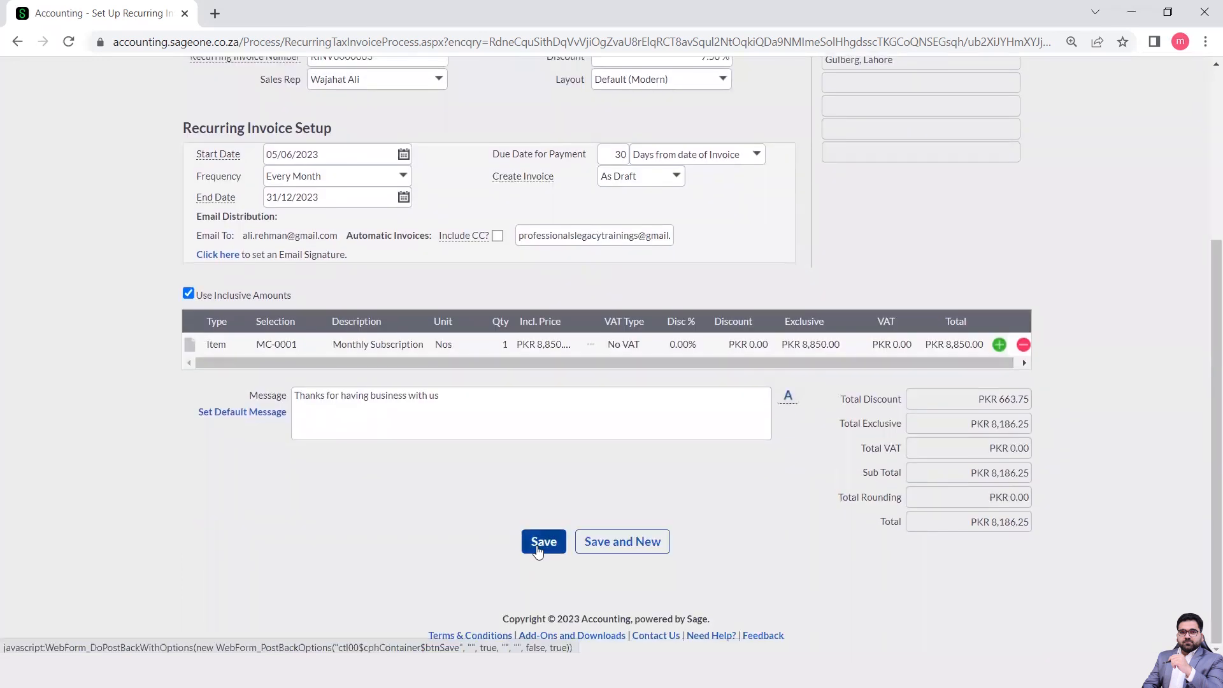
Open the customer recurring invoices list, leaving the new recurring invoice form without saving it
scroll(433, 541, "up", 7)
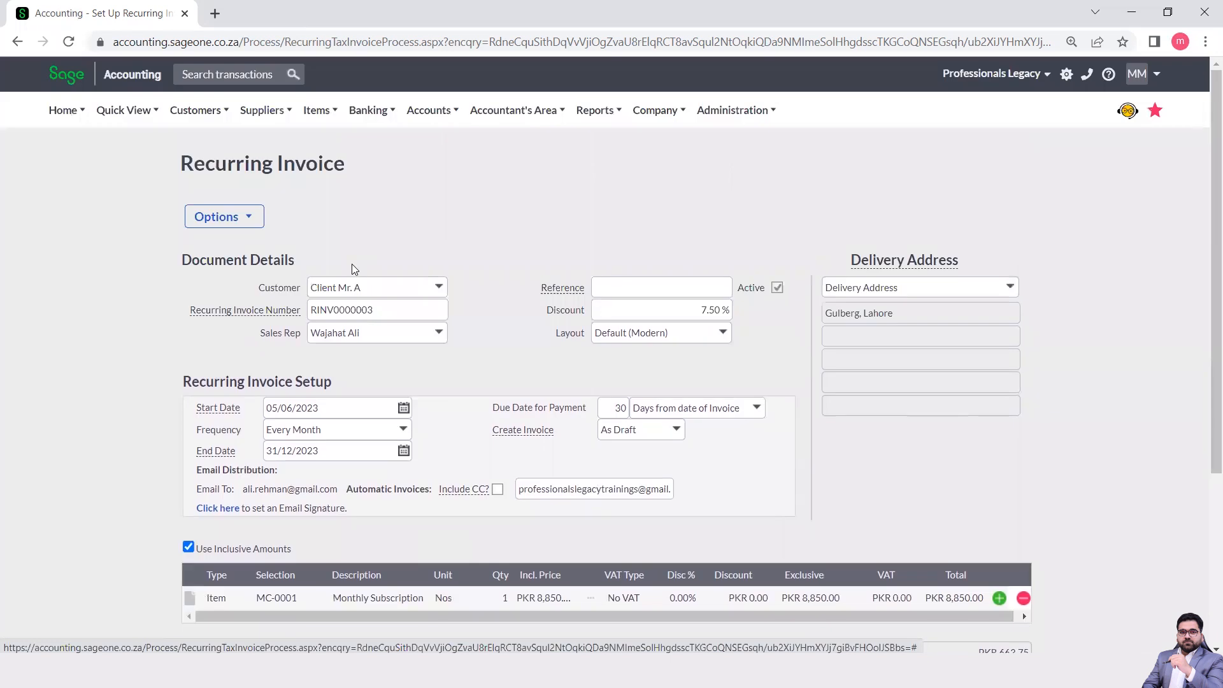
mouse_move(214, 122)
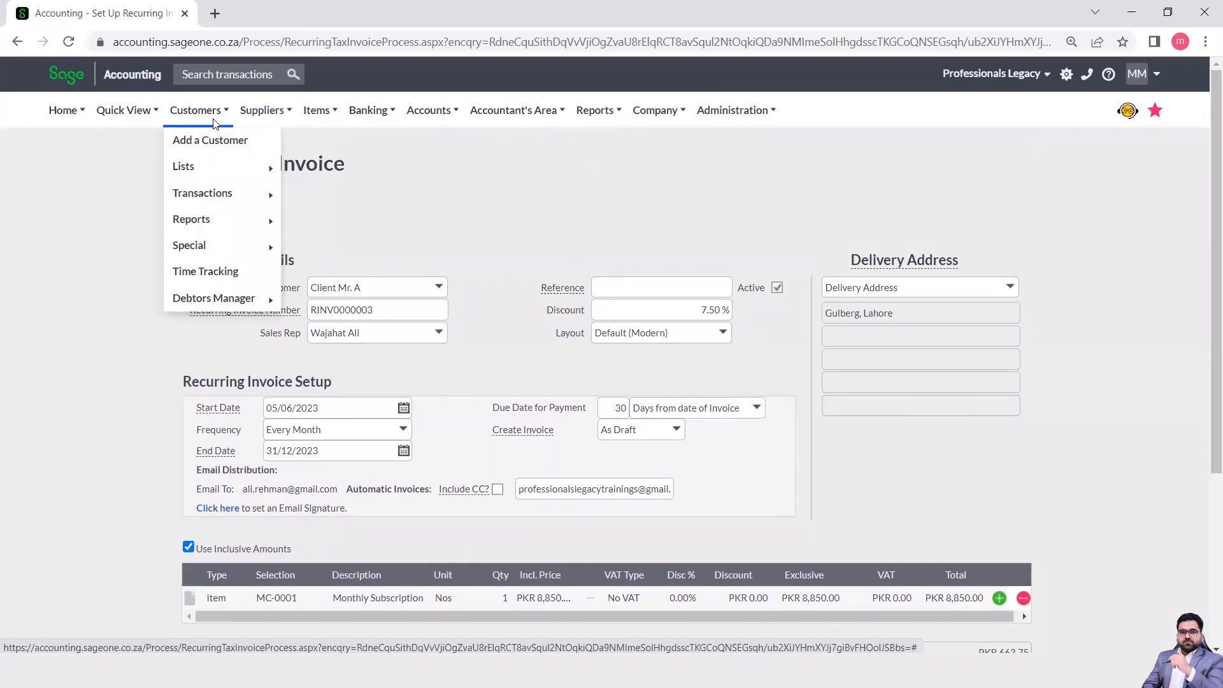
mouse_move(225, 204)
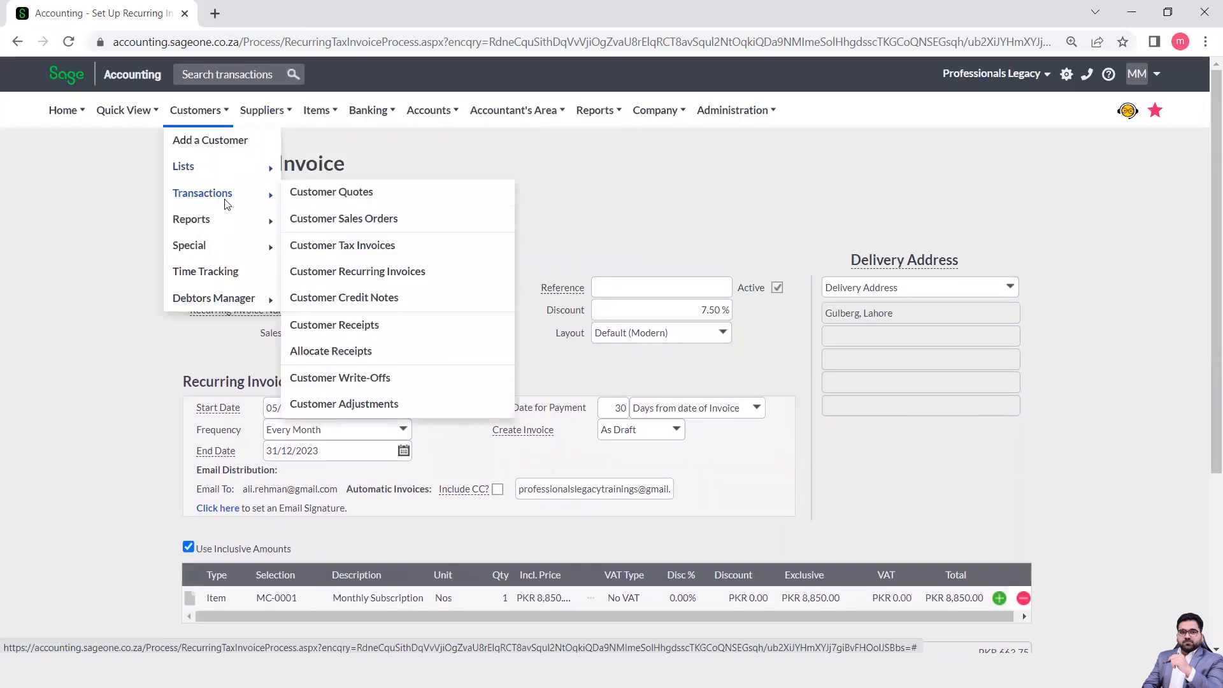
left_click(367, 276)
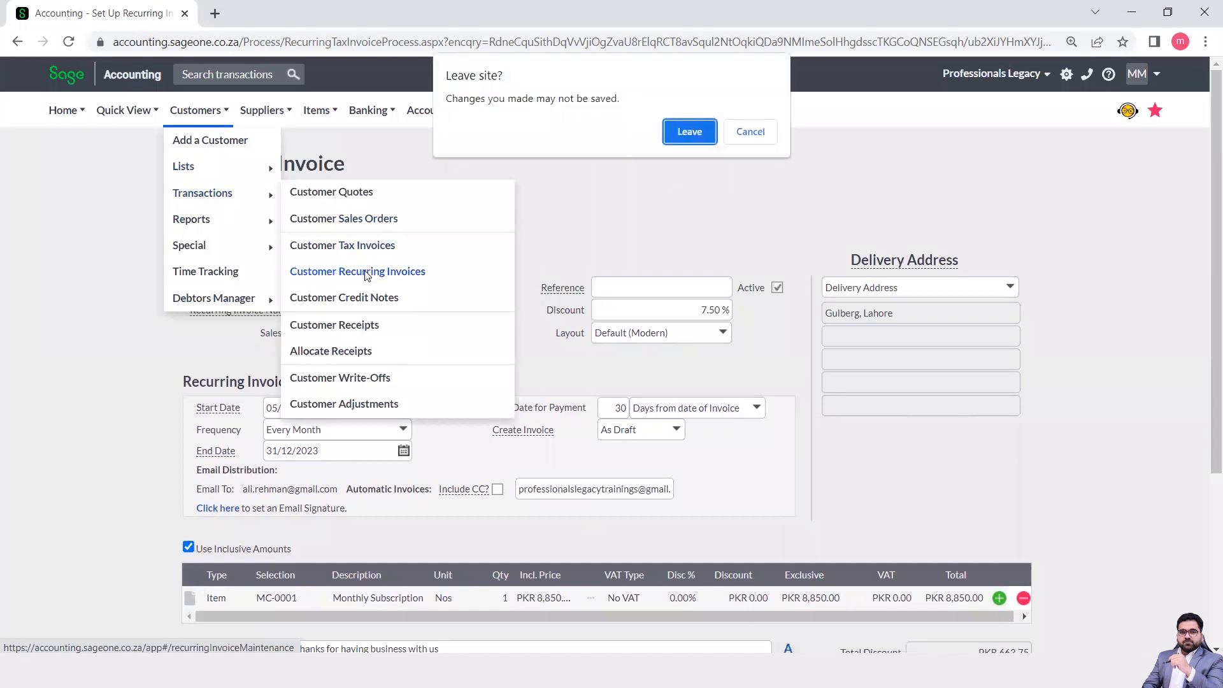
left_click(685, 132)
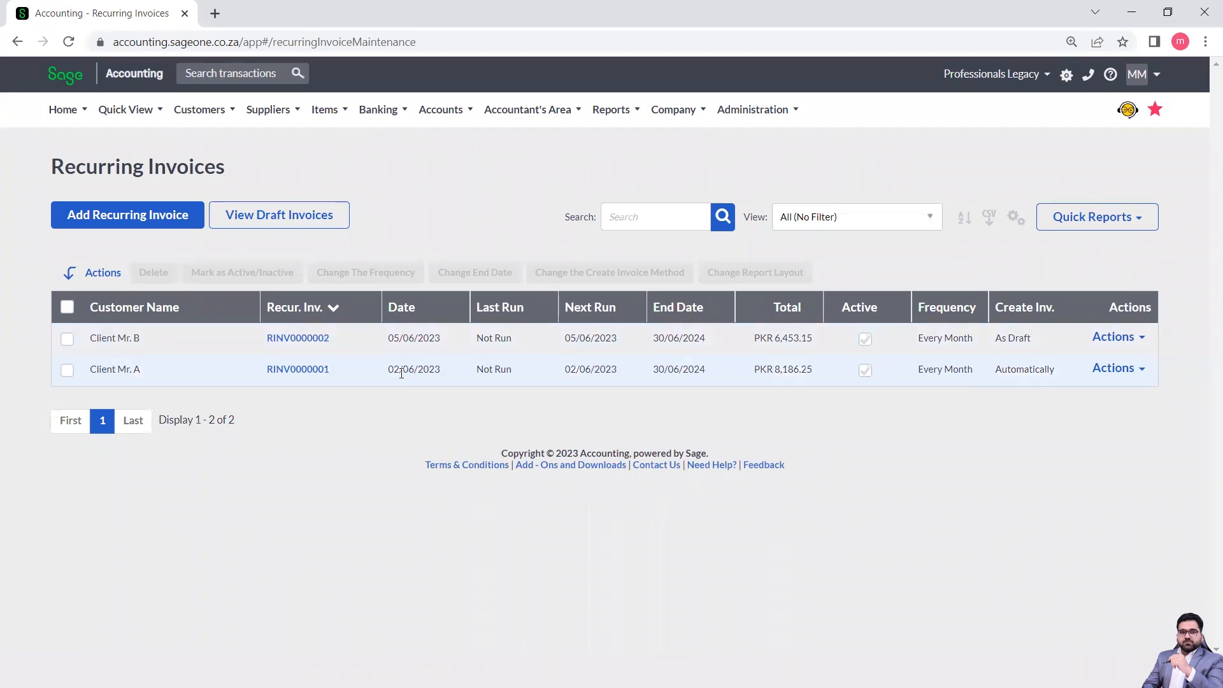
Change the end date of Client Mr. A's recurring invoice to 31/12/2023 directly from the recurring invoices list and save it
left_click(67, 370)
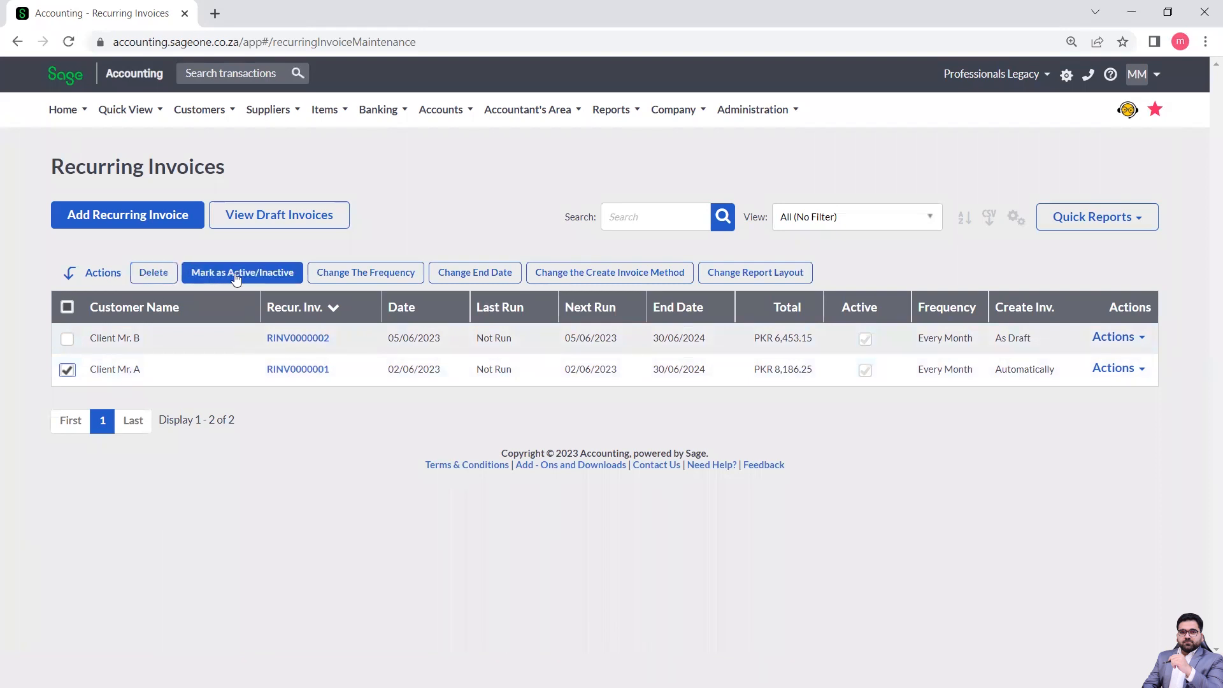
left_click(468, 273)
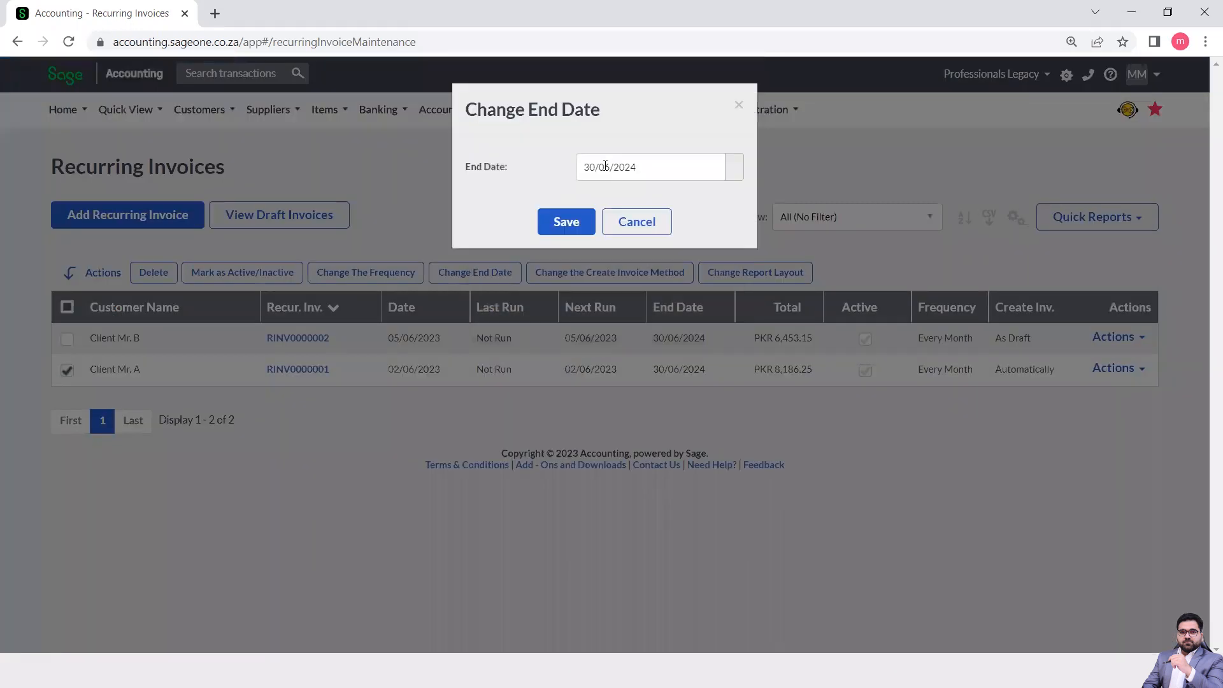
left_click(733, 167)
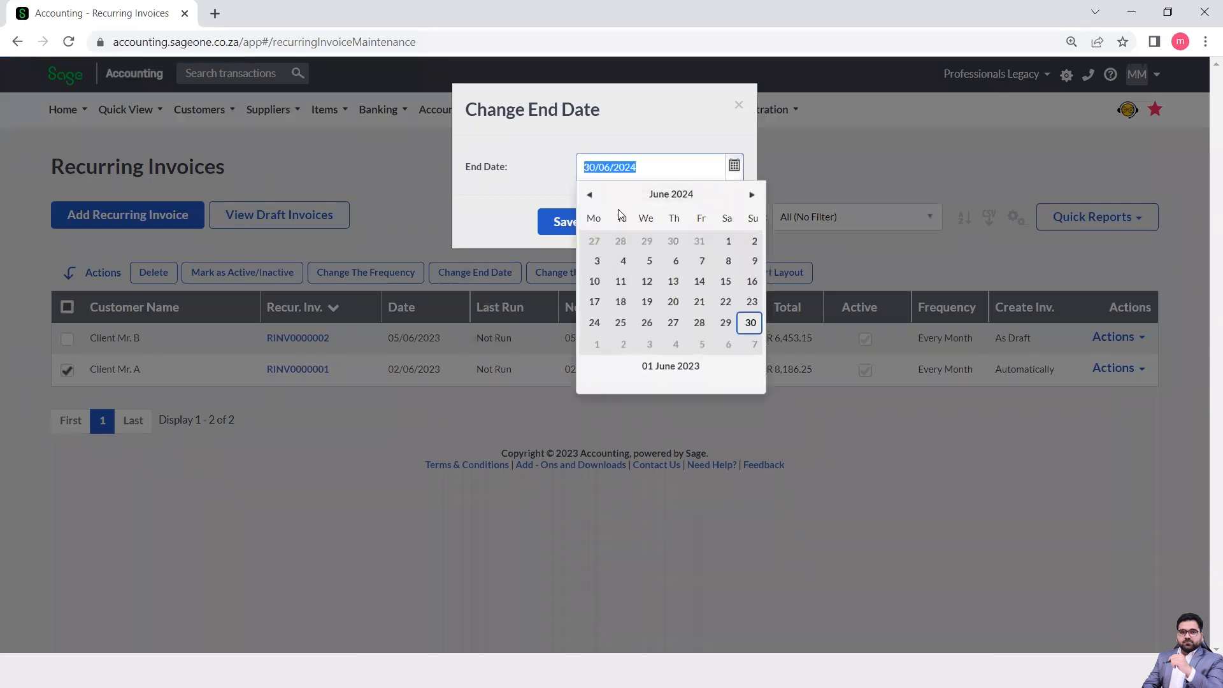
left_click(663, 194)
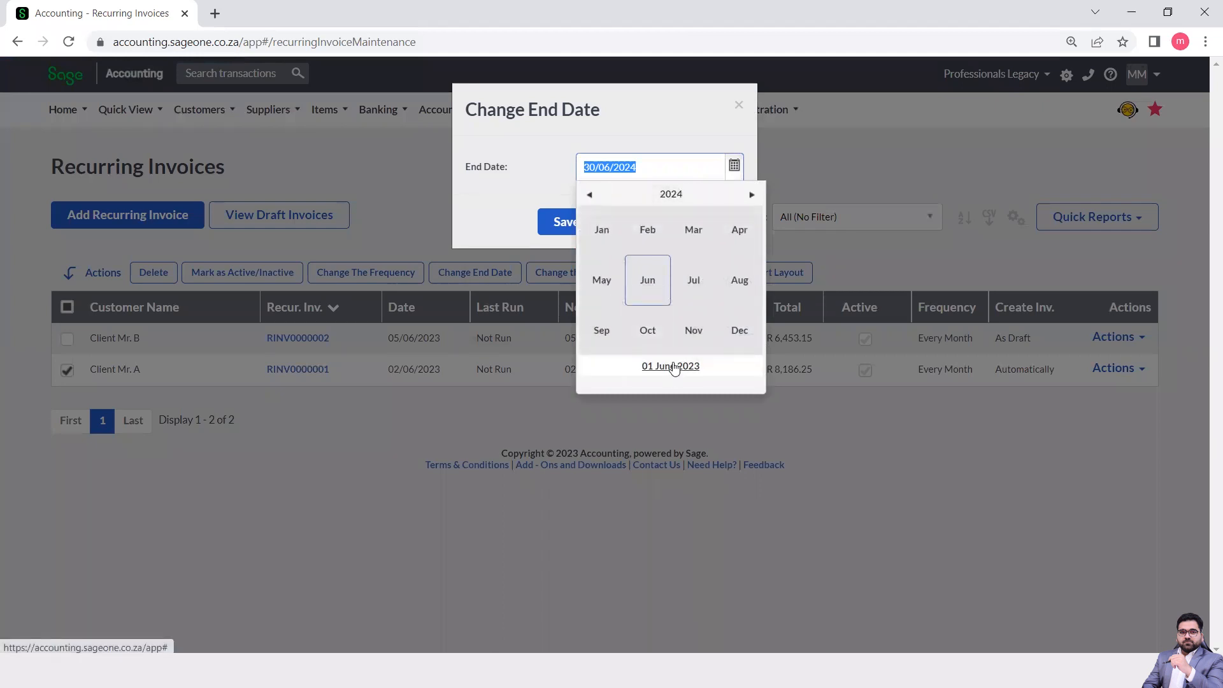
left_click(664, 195)
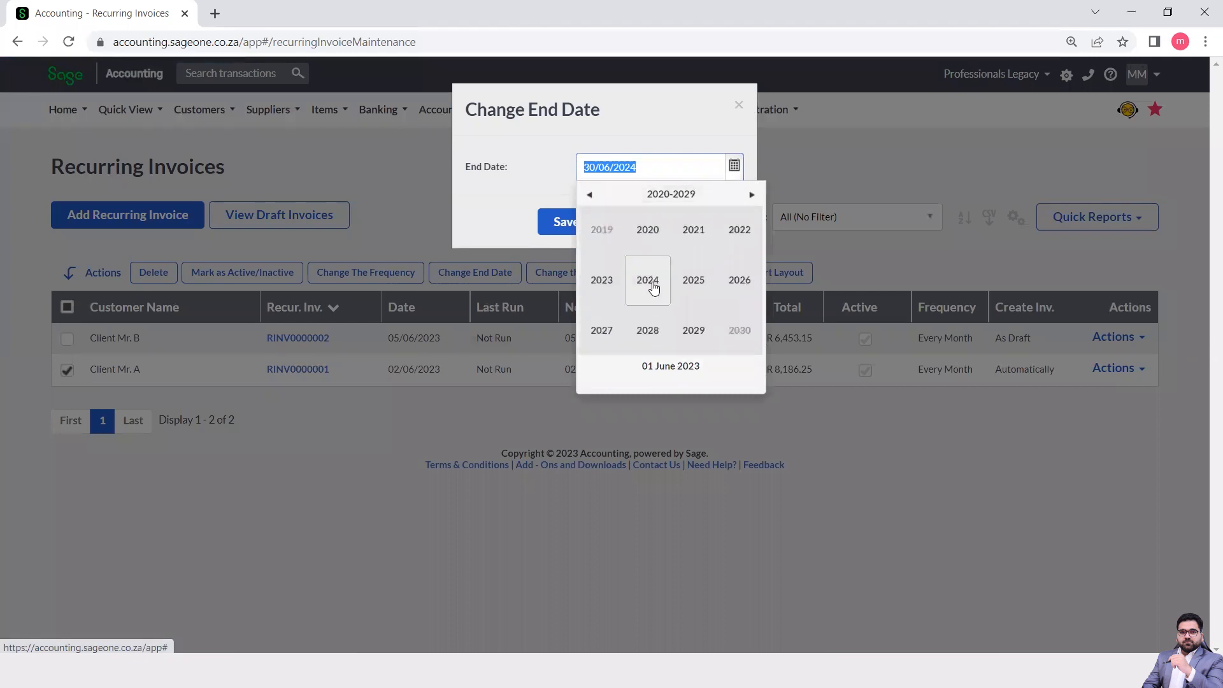
left_click(603, 285)
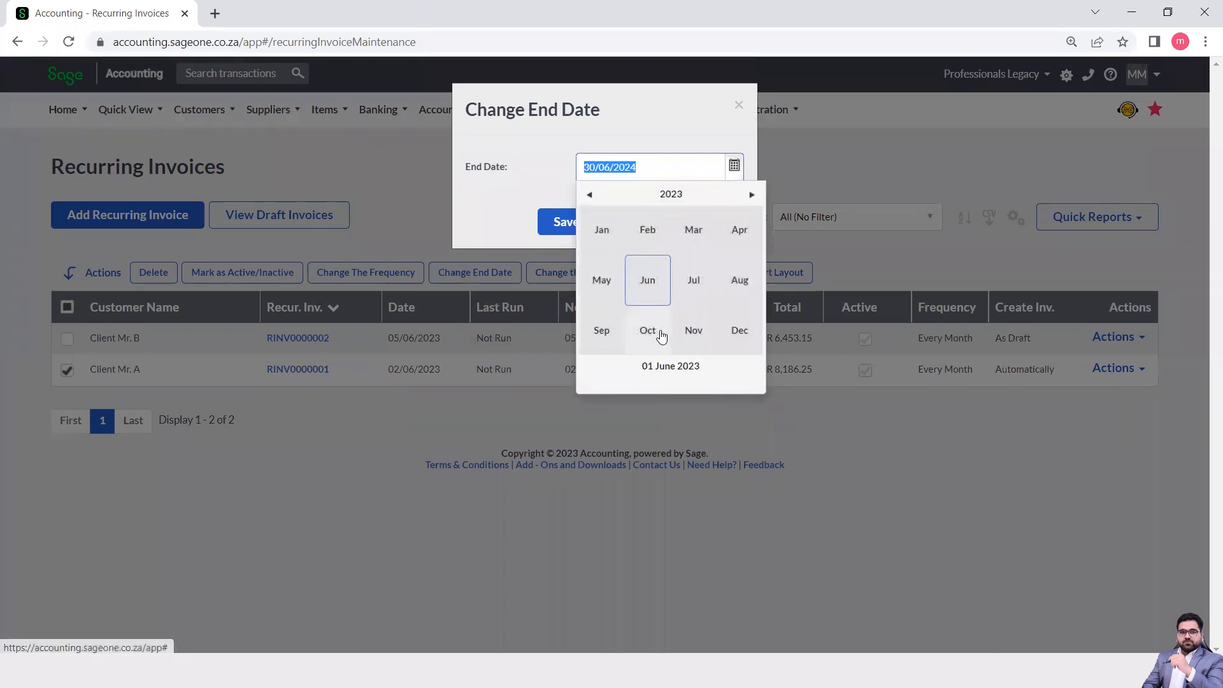
left_click(739, 336)
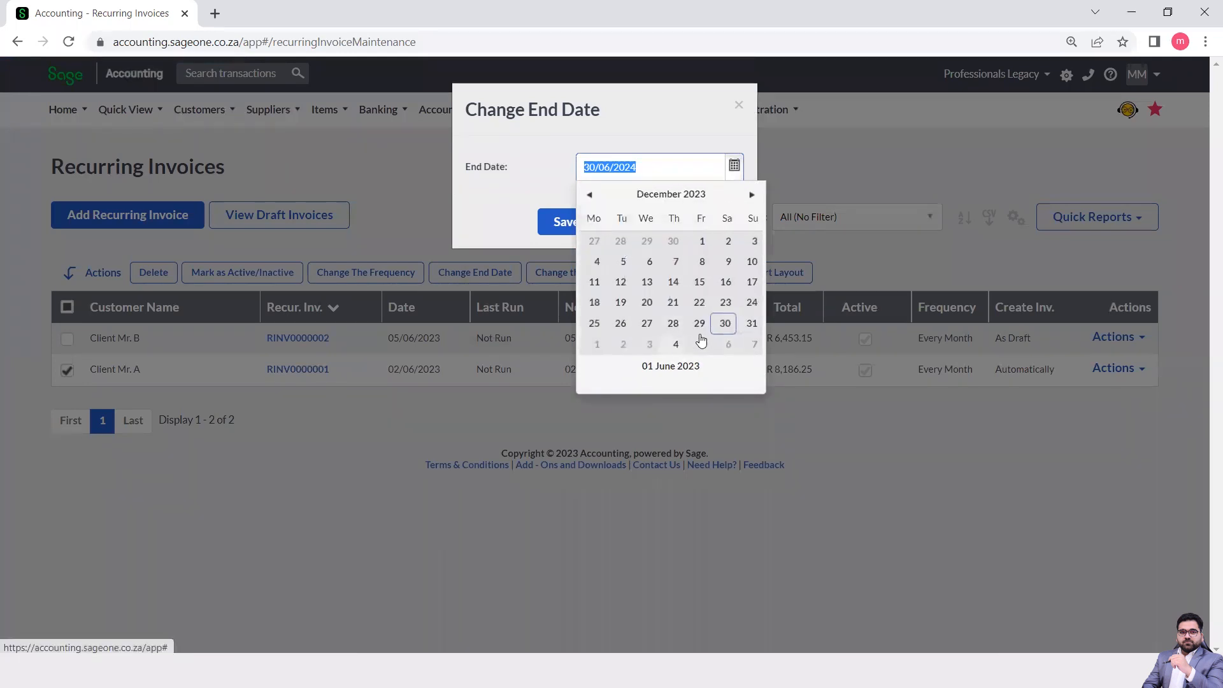
left_click(751, 326)
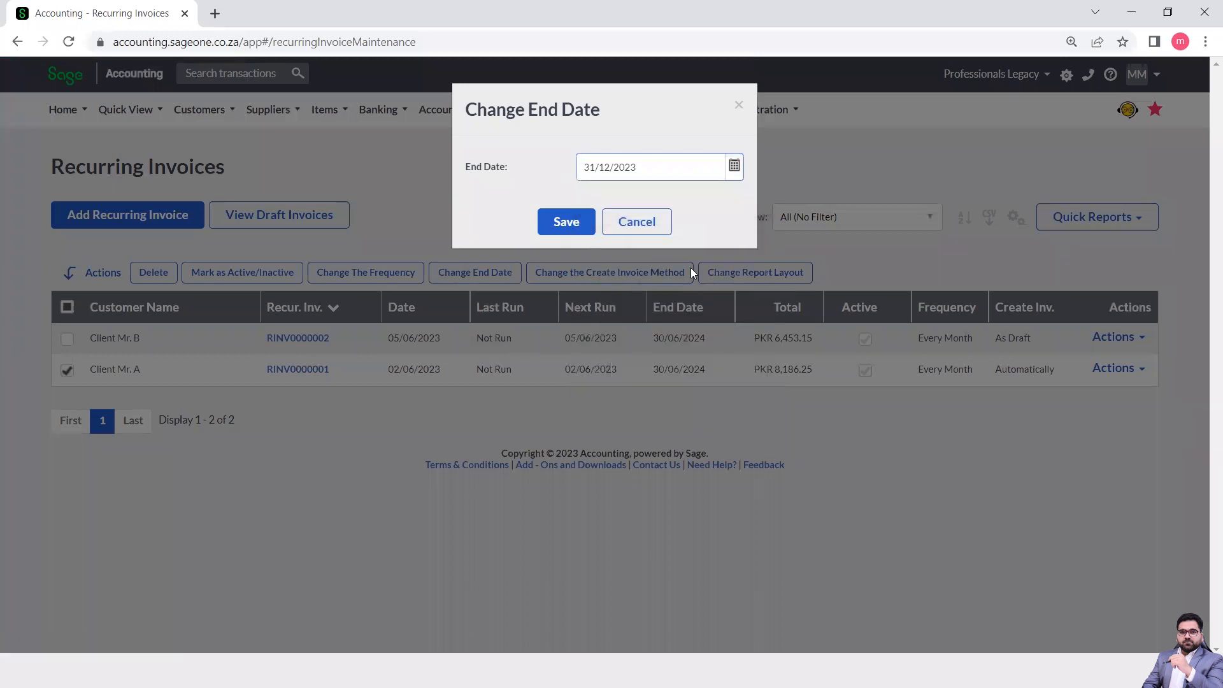
left_click(564, 230)
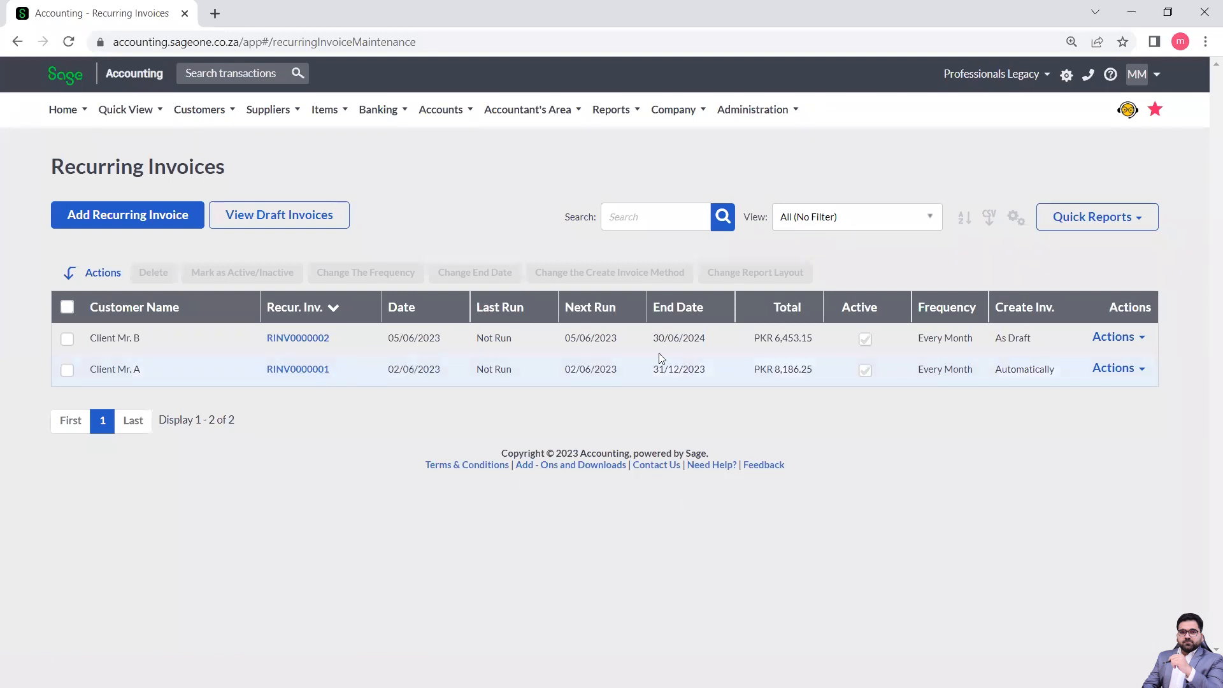
Edit Client Mr. A's recurring invoice to set its start date to 05/06/2023 and save it
left_click(1114, 371)
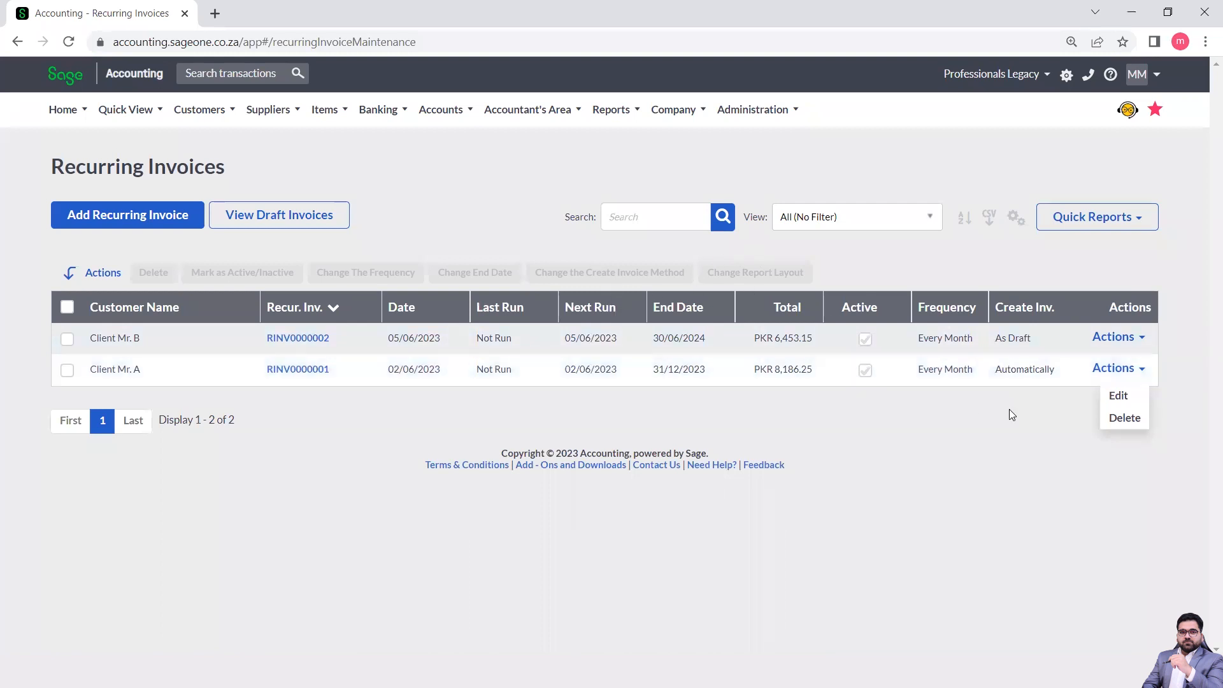
left_click(1112, 394)
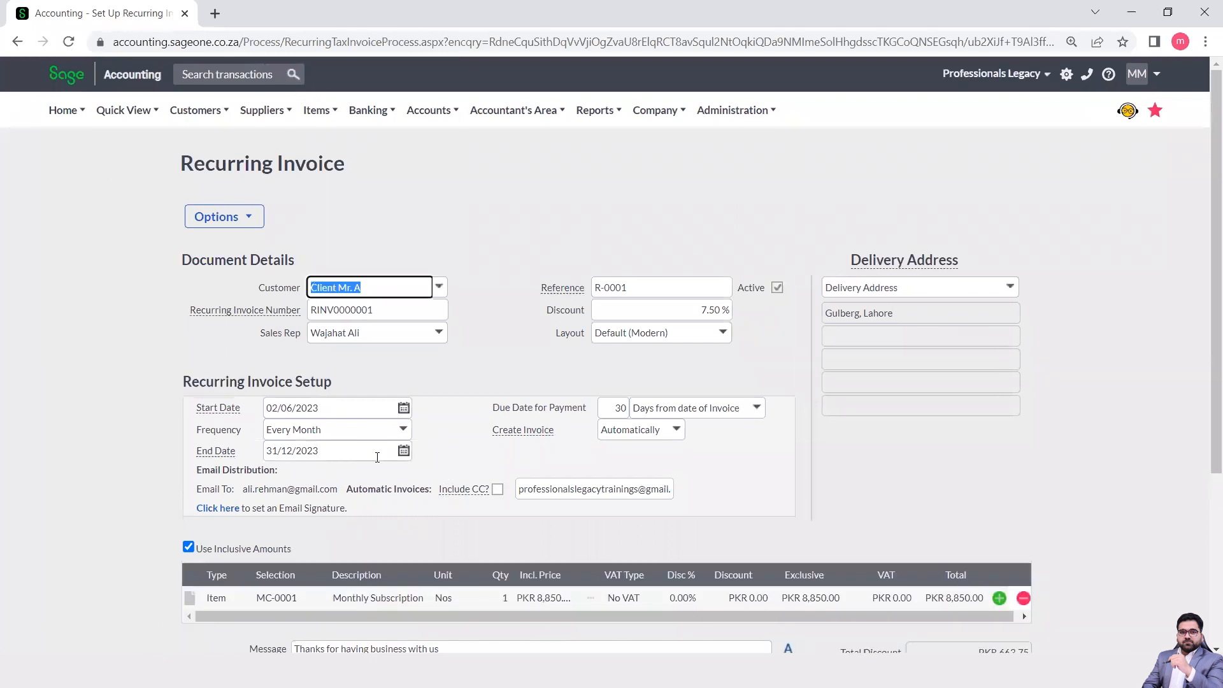
left_click(404, 408)
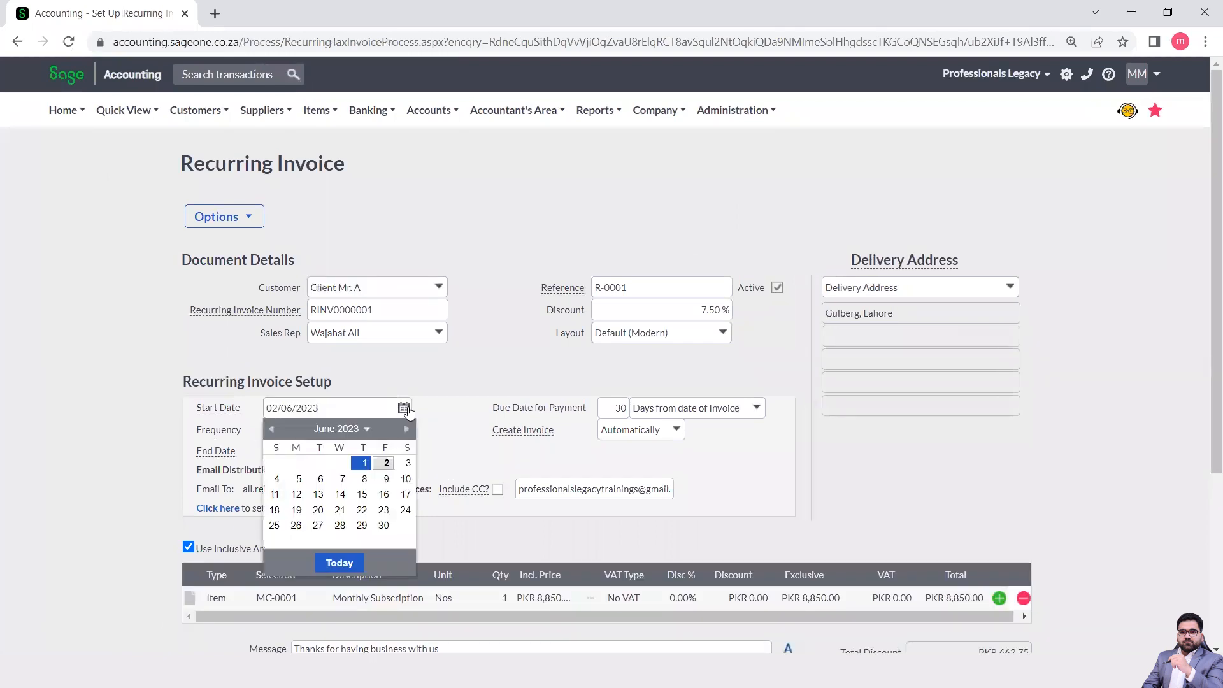
left_click(299, 478)
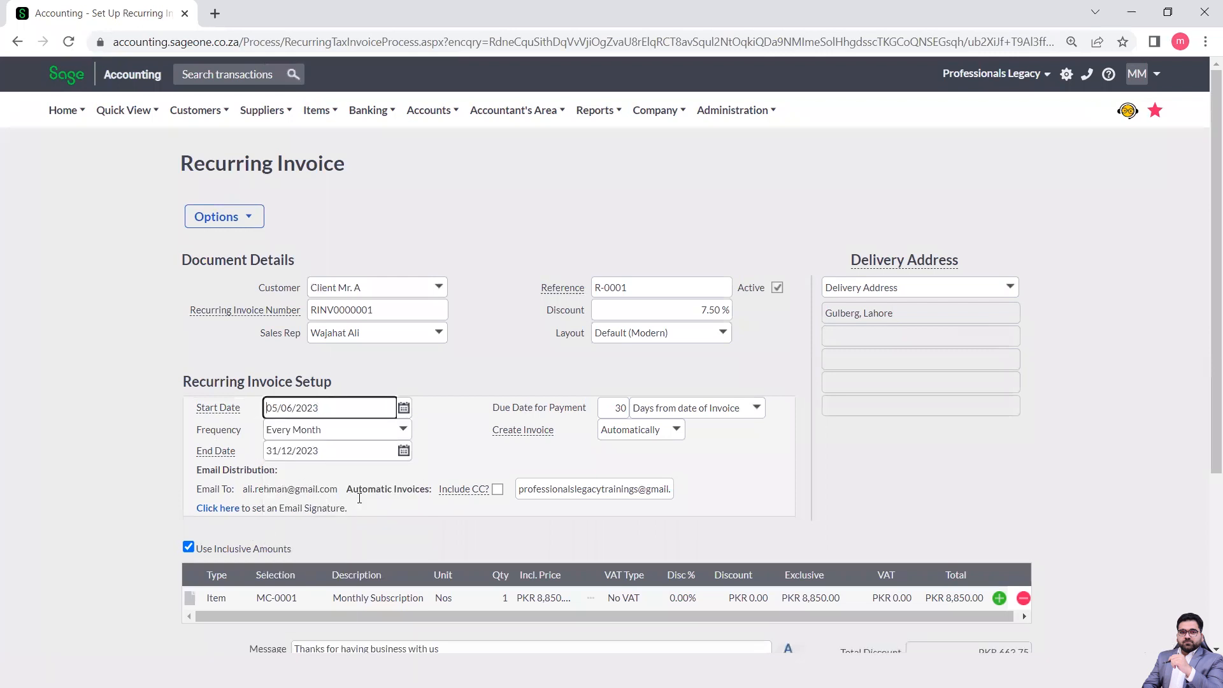
scroll(400, 496, "down", 4)
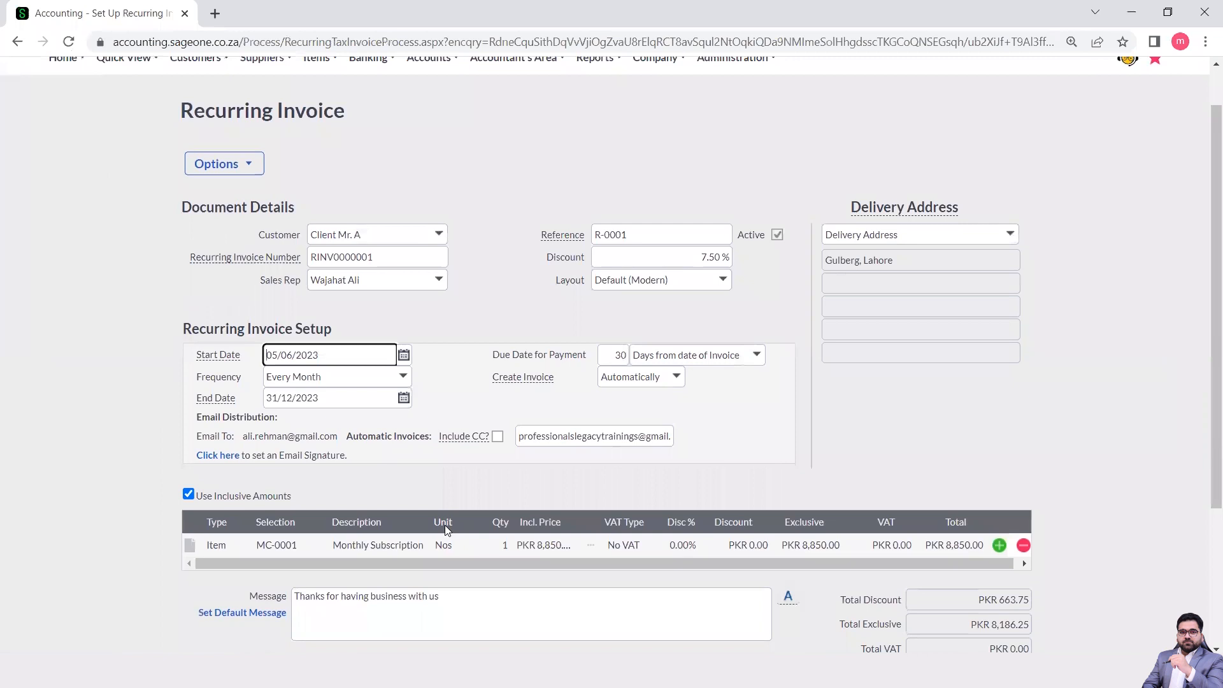
left_click(529, 549)
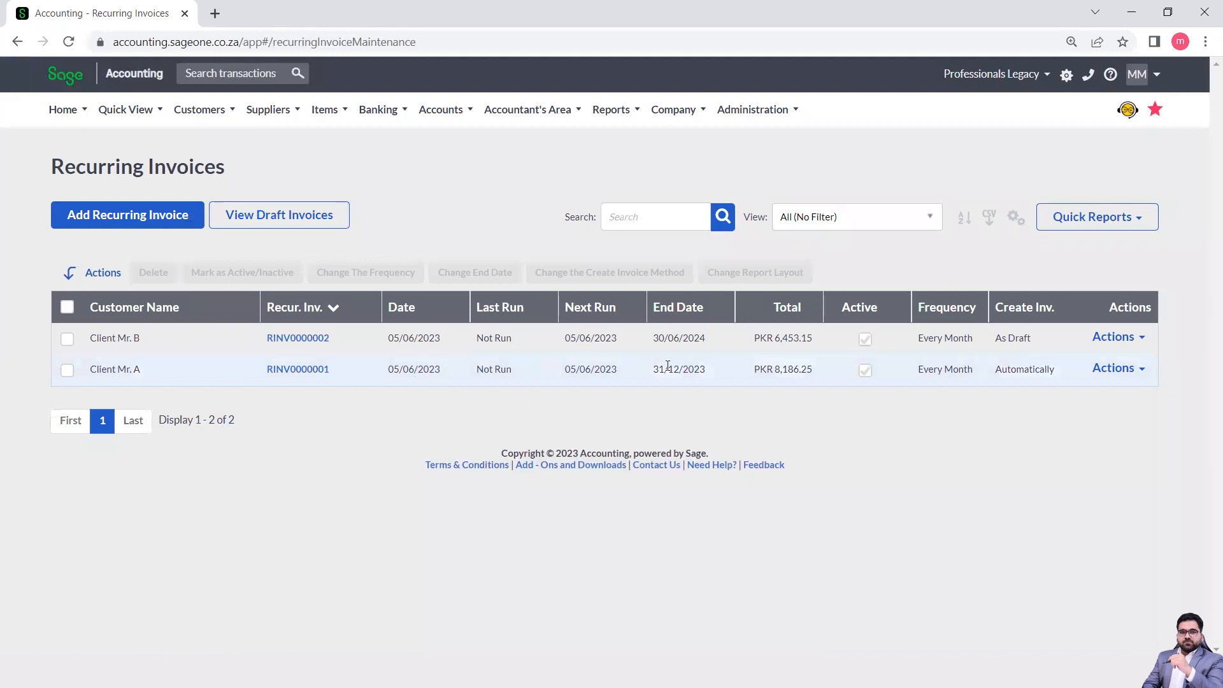
left_click(1117, 370)
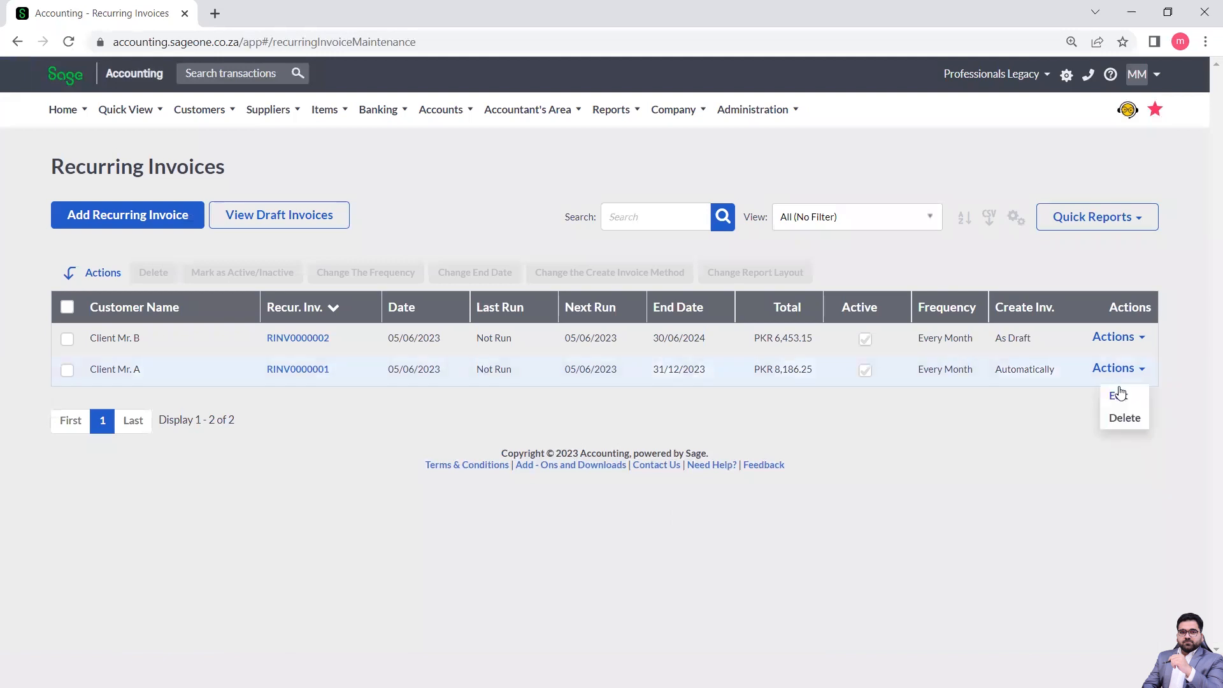
left_click(998, 430)
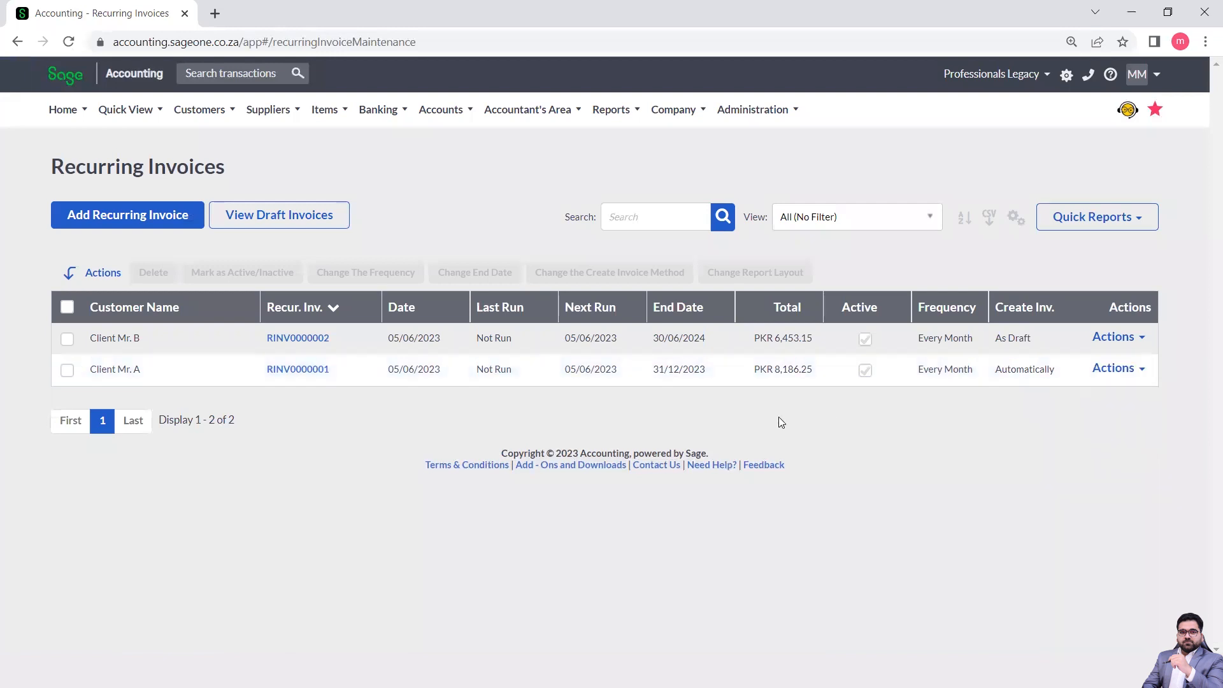
left_click(1128, 372)
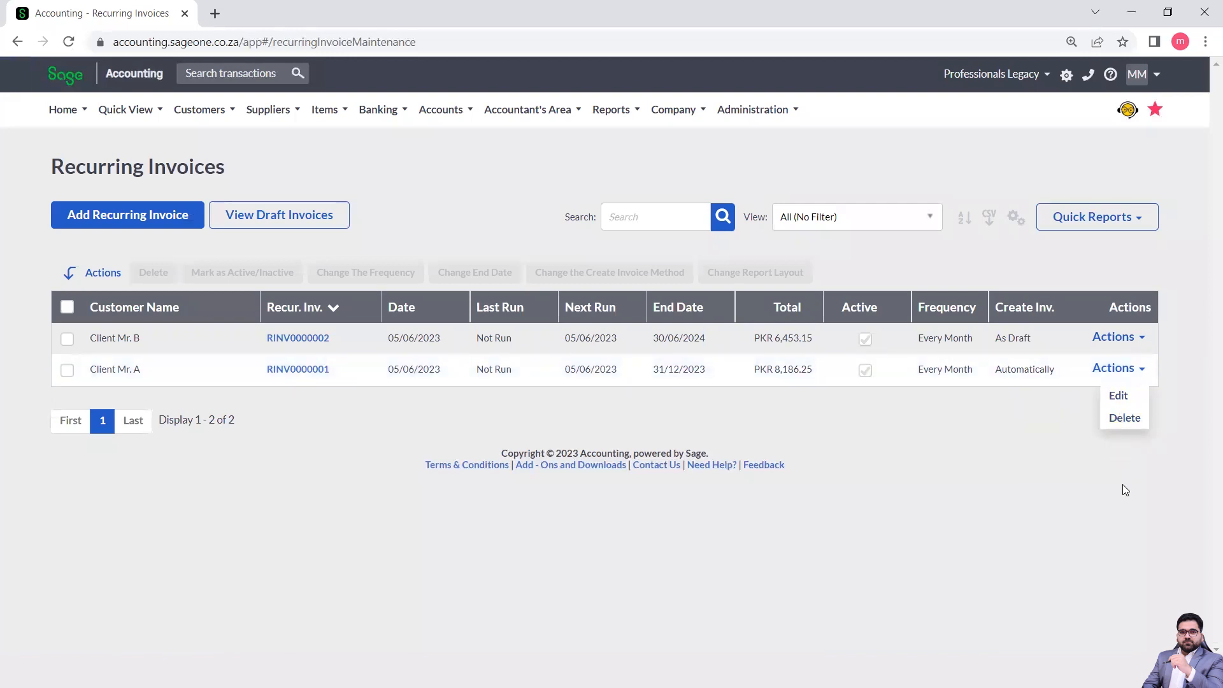
left_click(1051, 513)
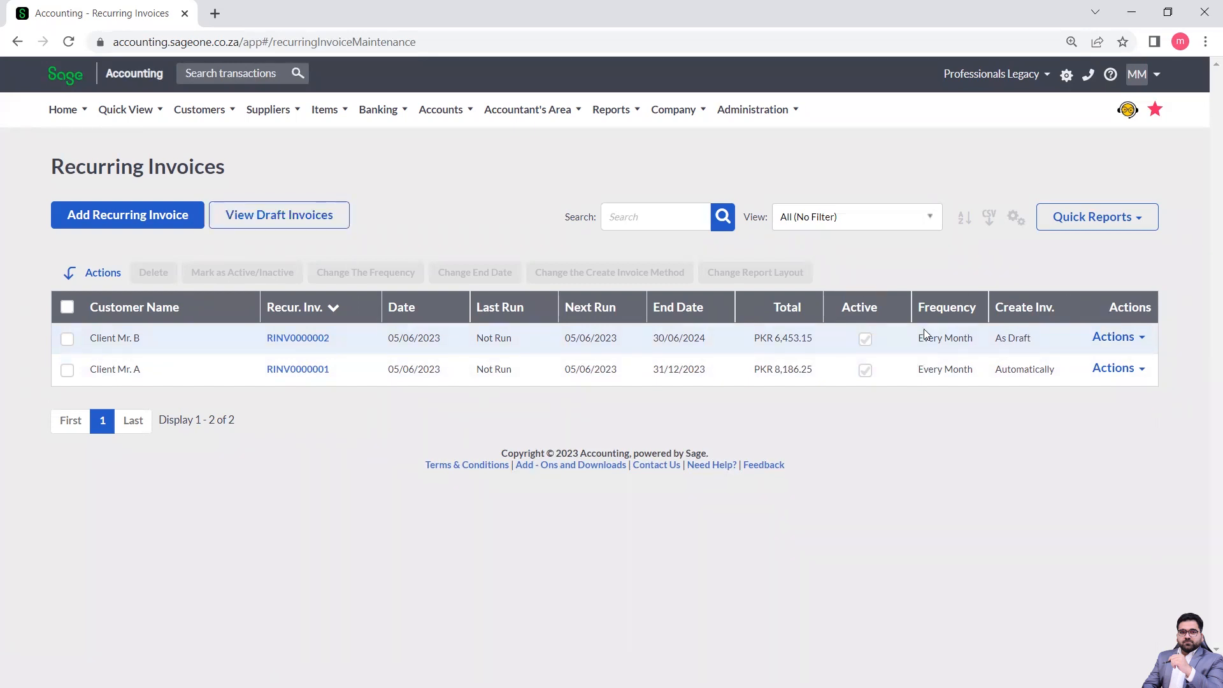
View the draft tax invoices created from recurring invoice runs, and return to the customer recurring invoices list
left_click(309, 220)
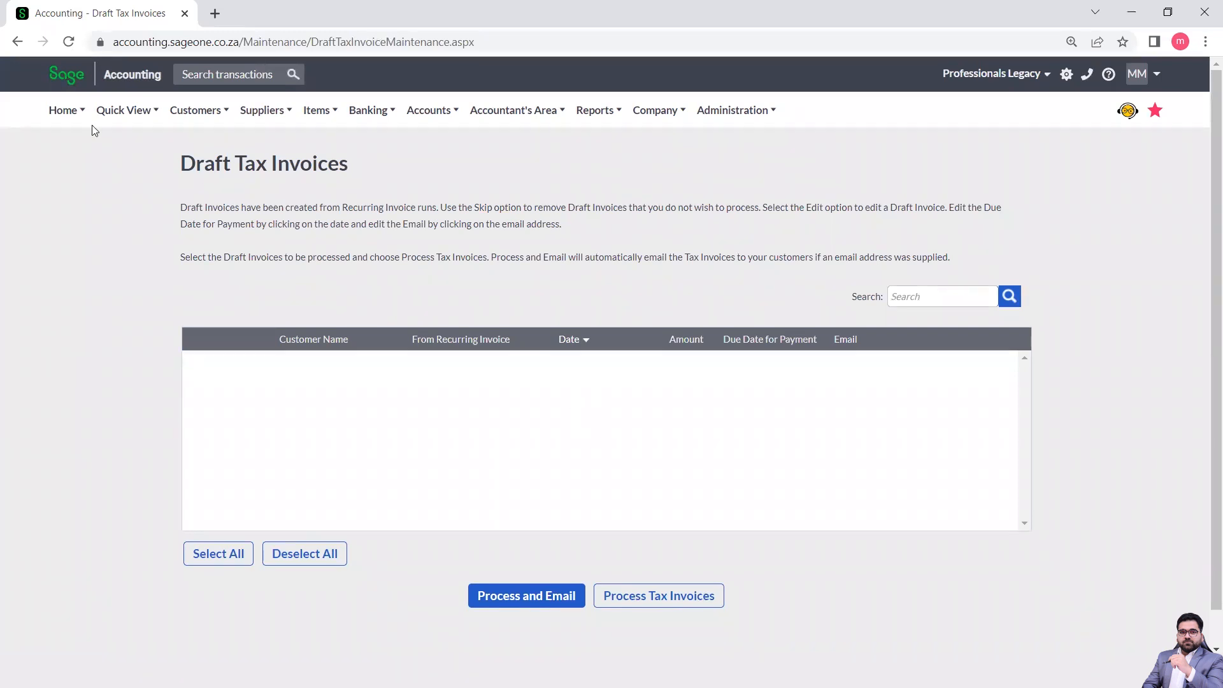
left_click(17, 41)
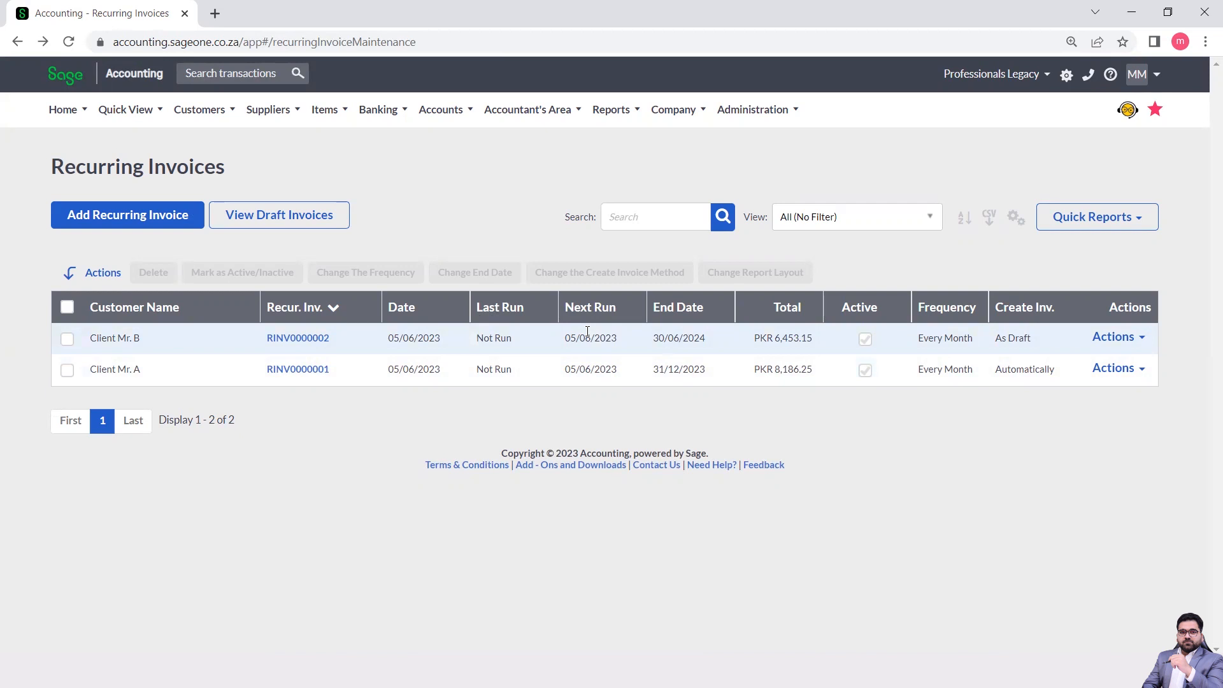
left_click(318, 224)
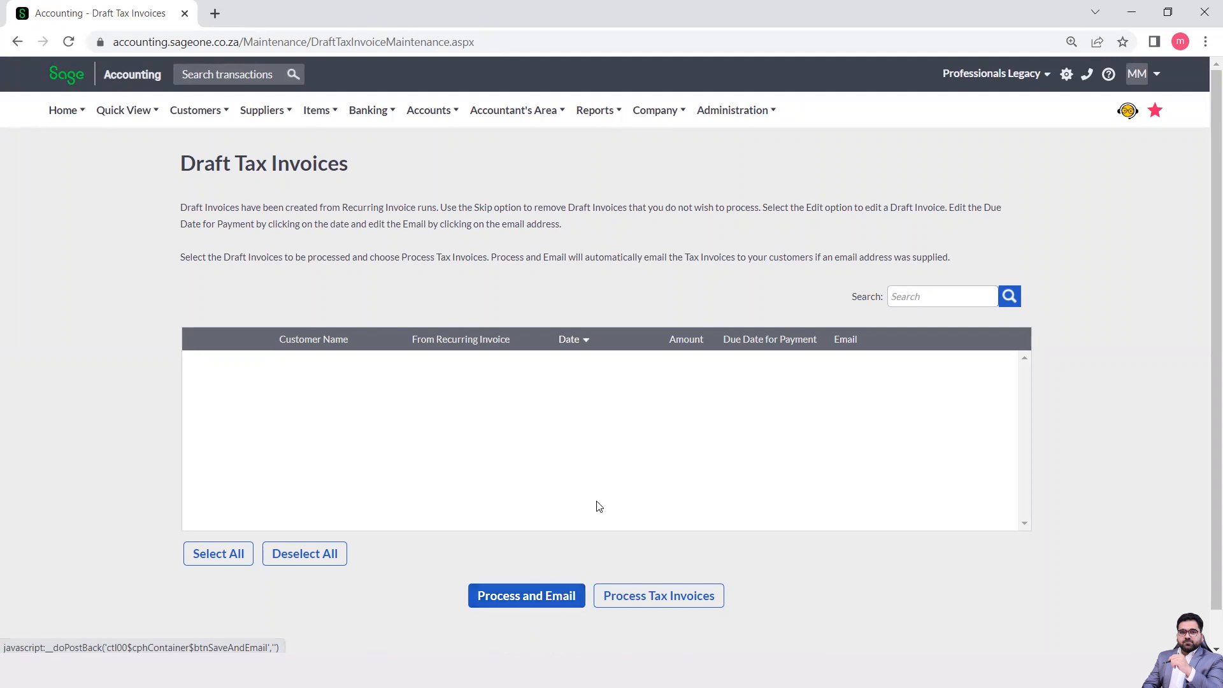
mouse_move(211, 123)
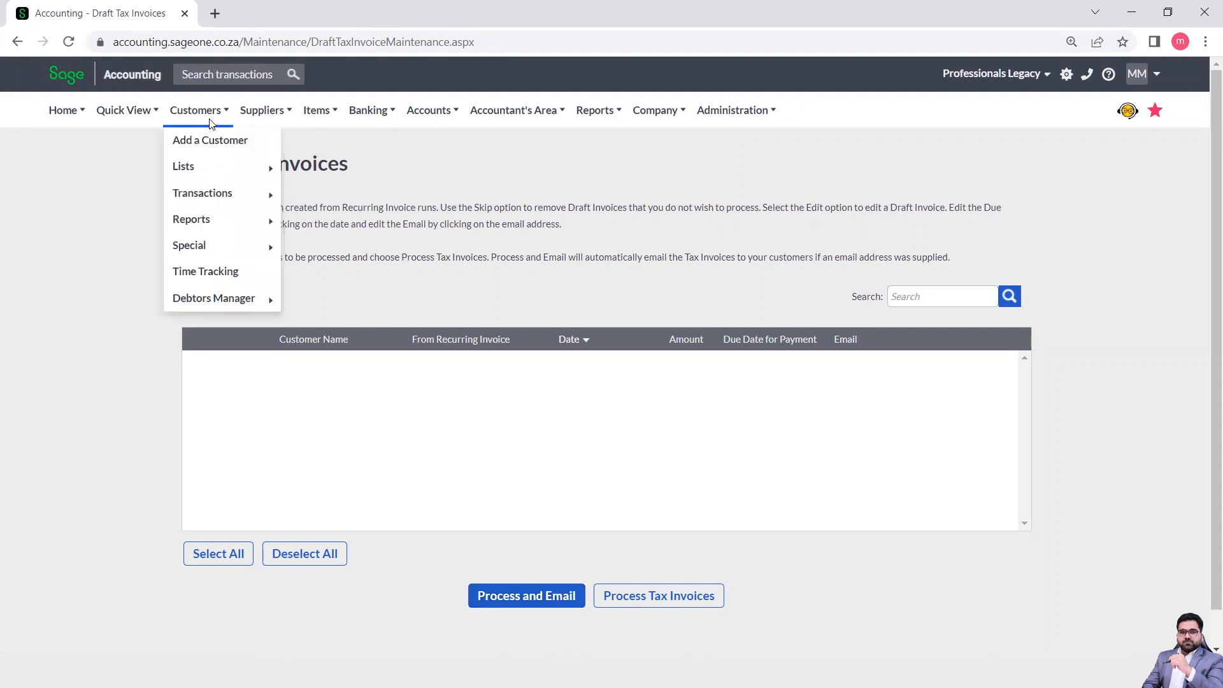
mouse_move(272, 216)
mouse_move(251, 193)
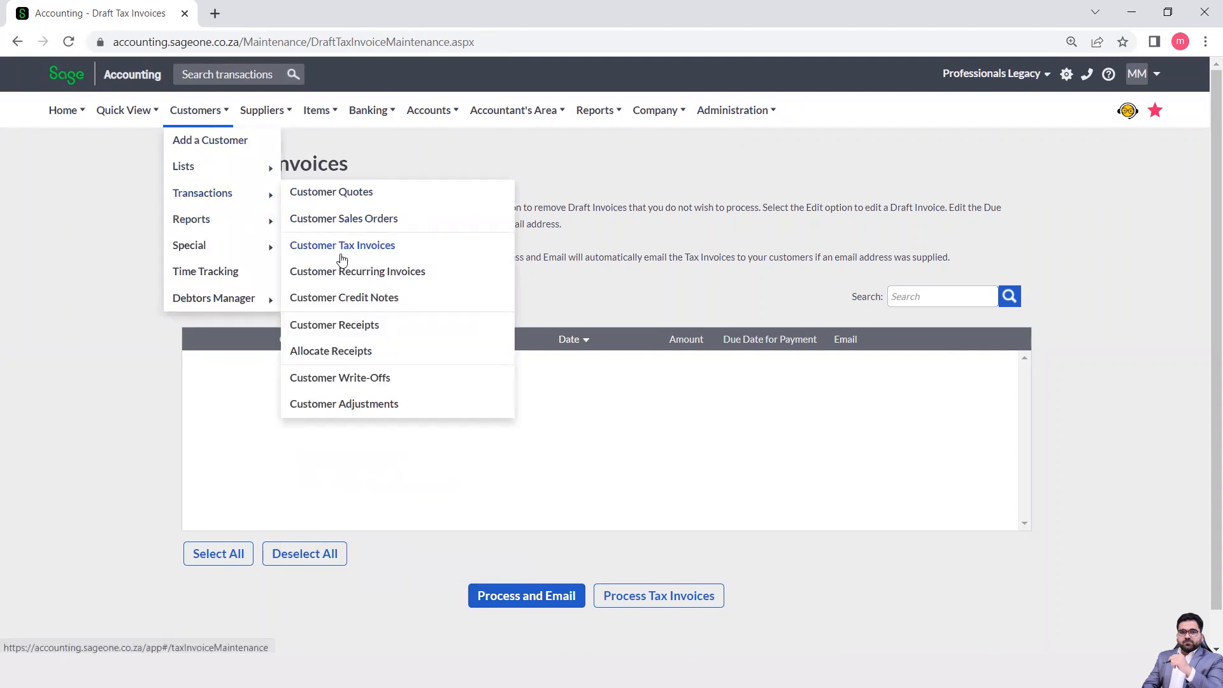
left_click(345, 273)
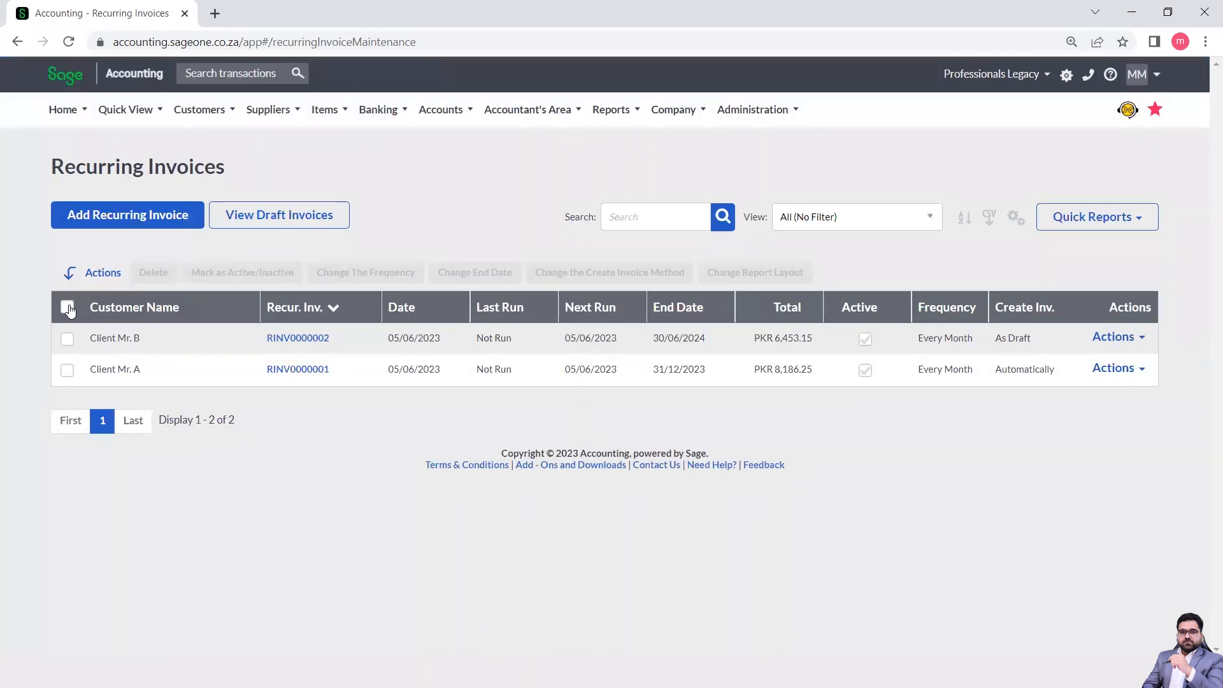
Select only Client Mr. B's recurring invoice, view its Create Invoice method setting, and close it without saving
left_click(67, 308)
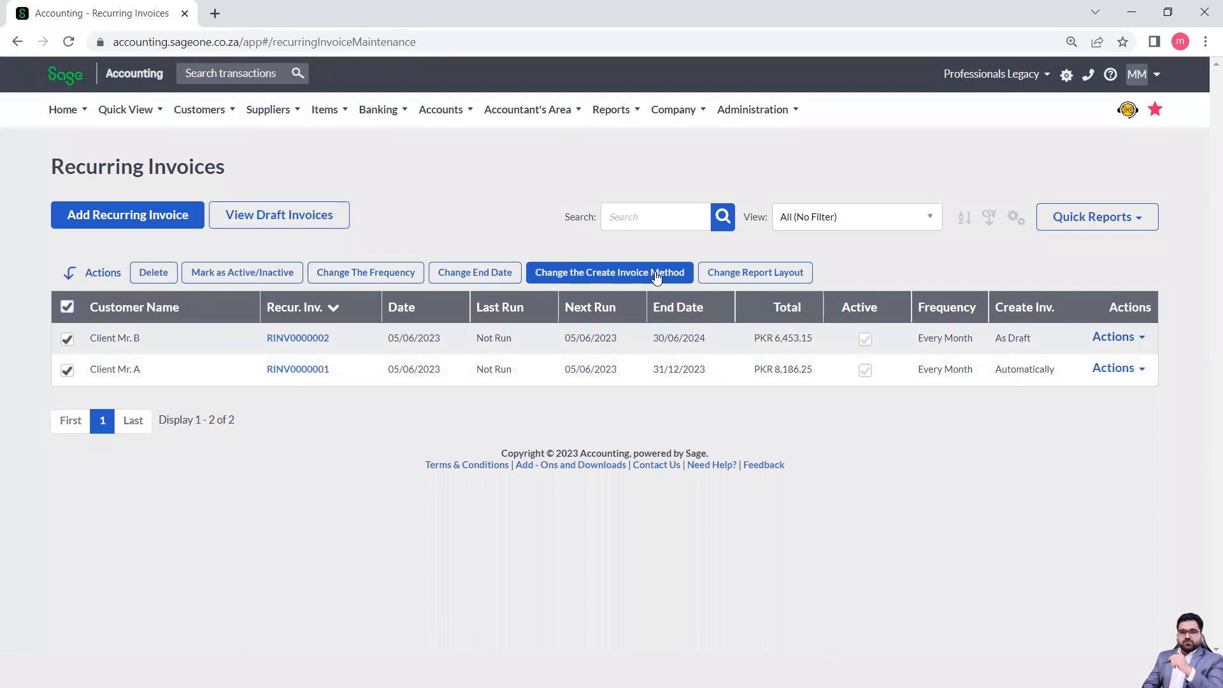
left_click(67, 306)
left_click(68, 339)
left_click(605, 274)
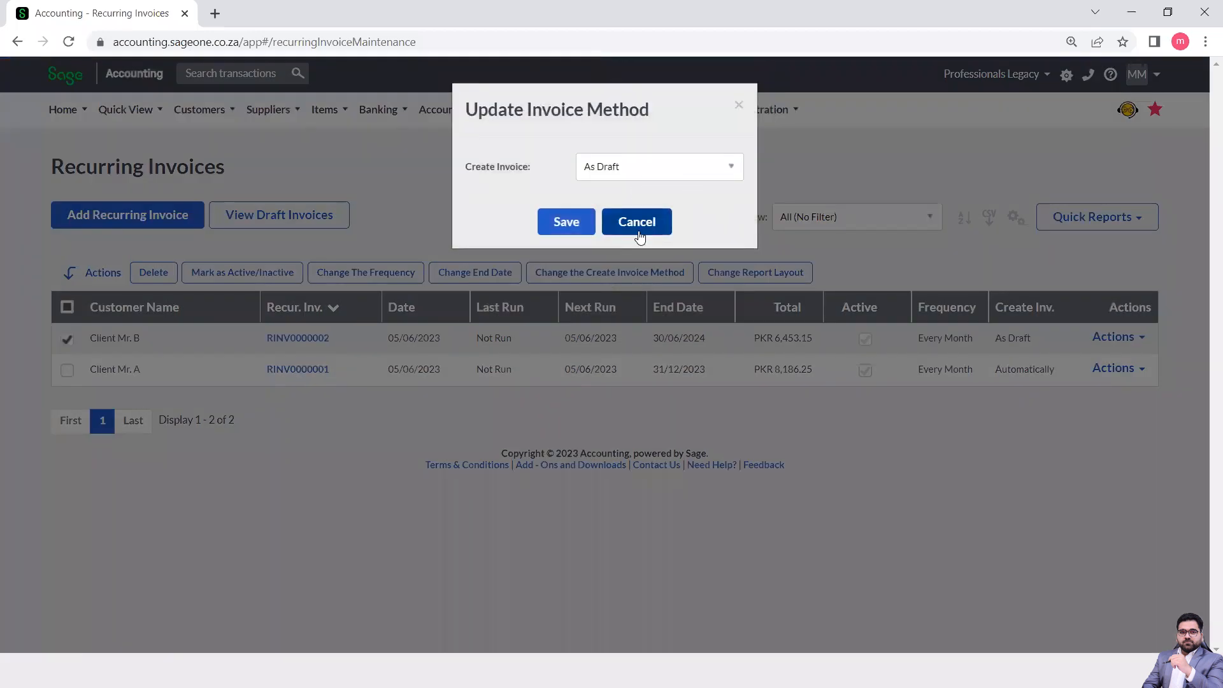
left_click(637, 223)
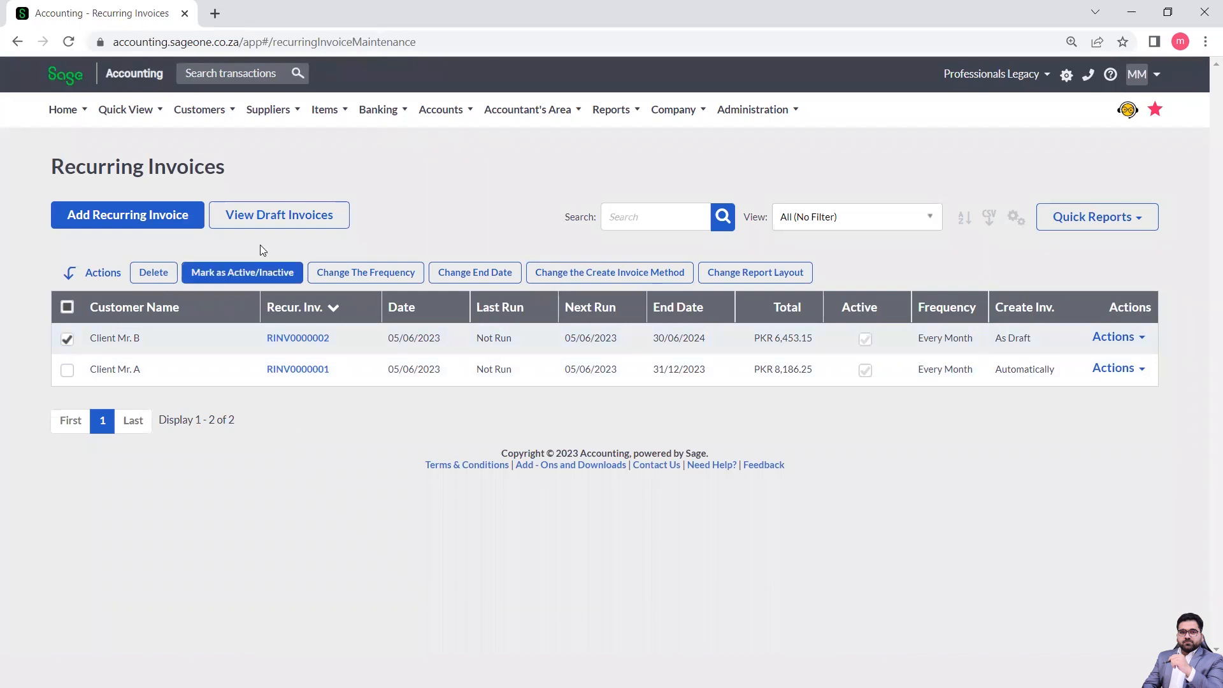
Open the customer credit notes list and start a new credit note, dismissing the Getting Started overview
left_click(233, 107)
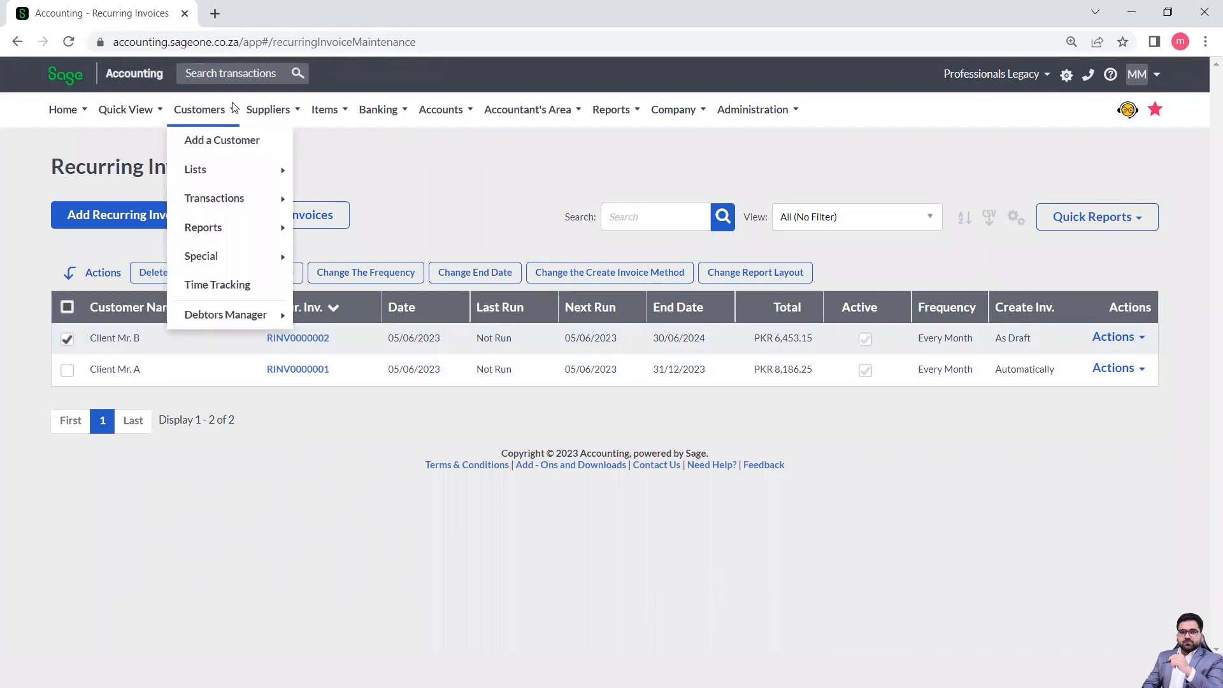
mouse_move(221, 202)
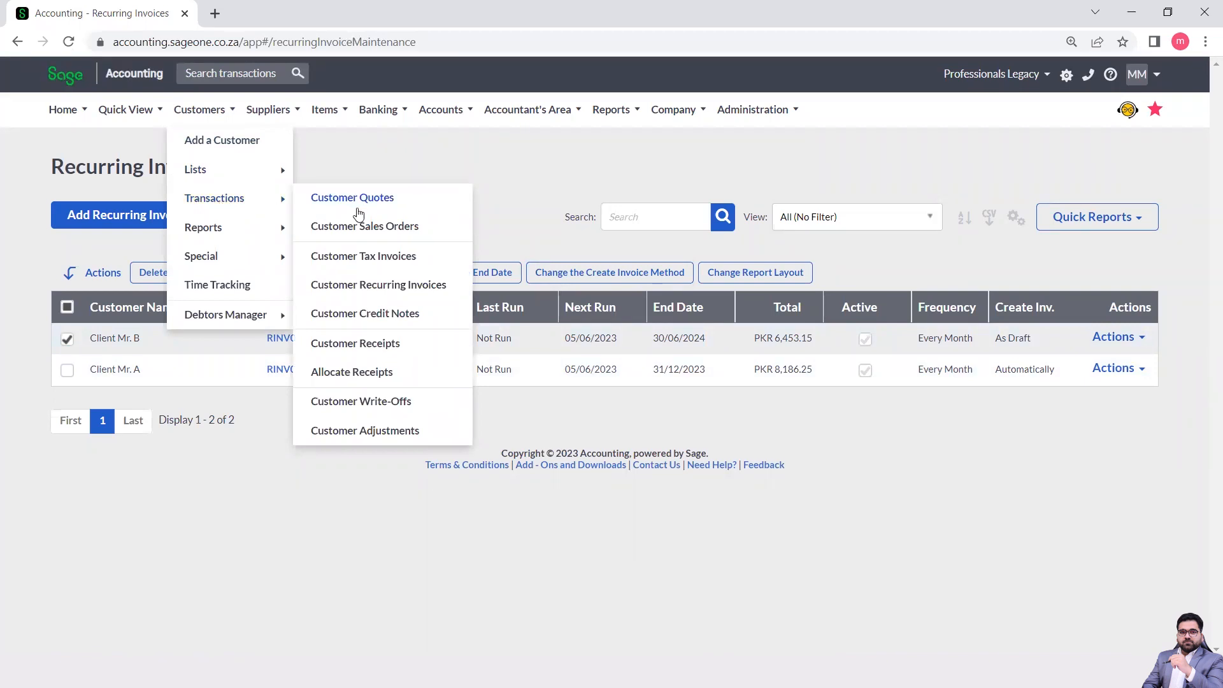
left_click(385, 314)
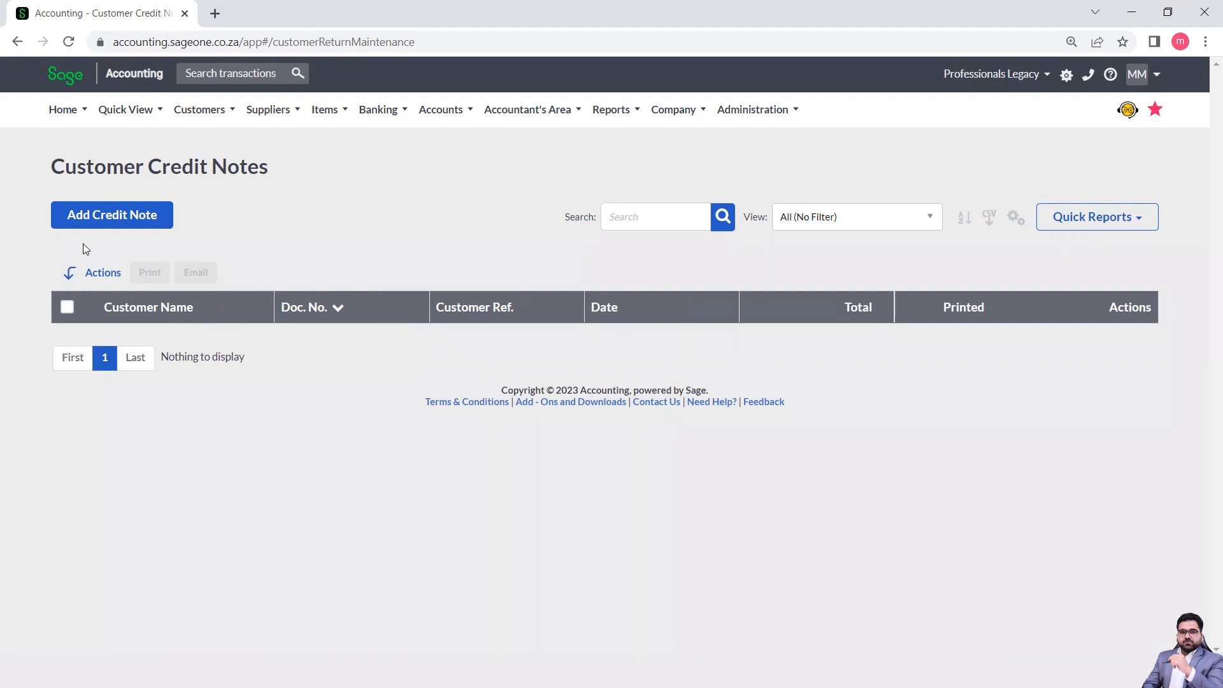
left_click(94, 219)
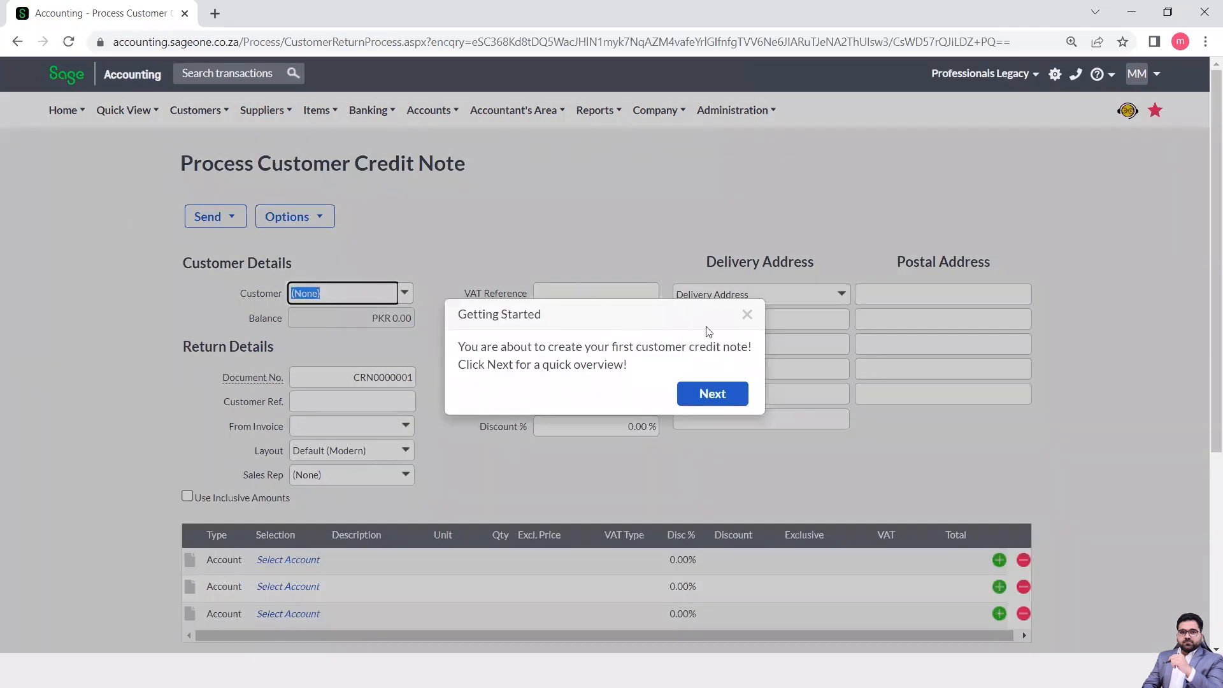
left_click(749, 314)
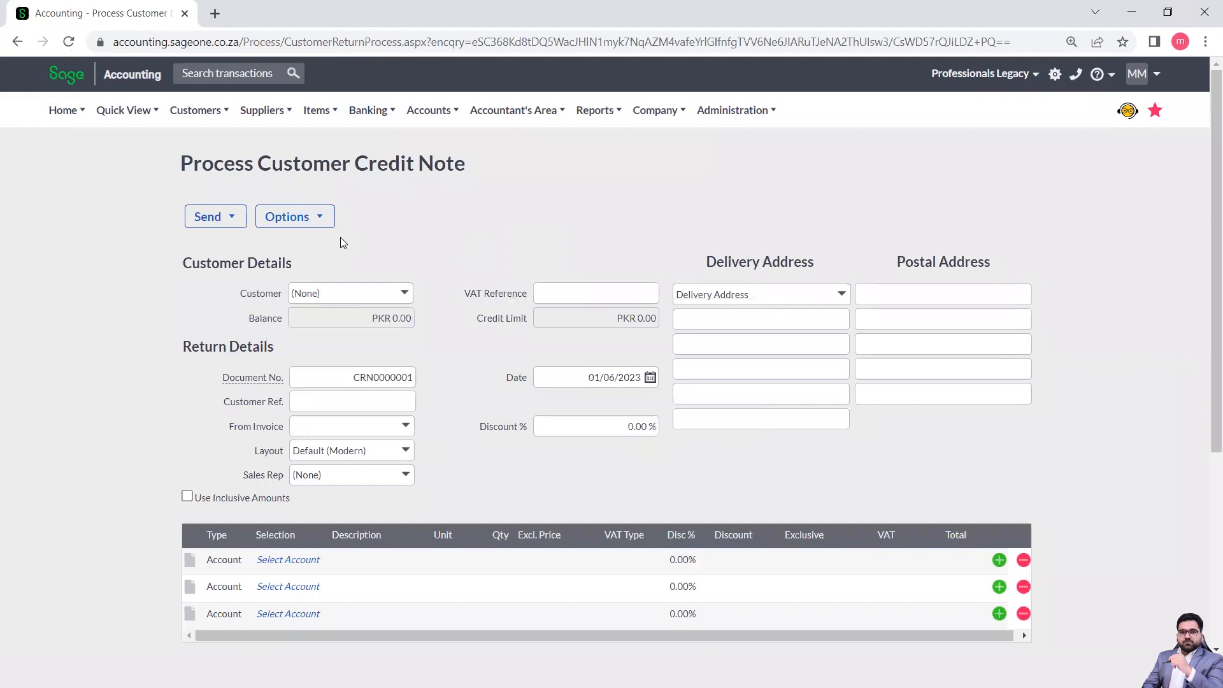
Choose Client Mr. A as the credit note's customer and enter CN-0001 as the customer reference
mouse_move(240, 221)
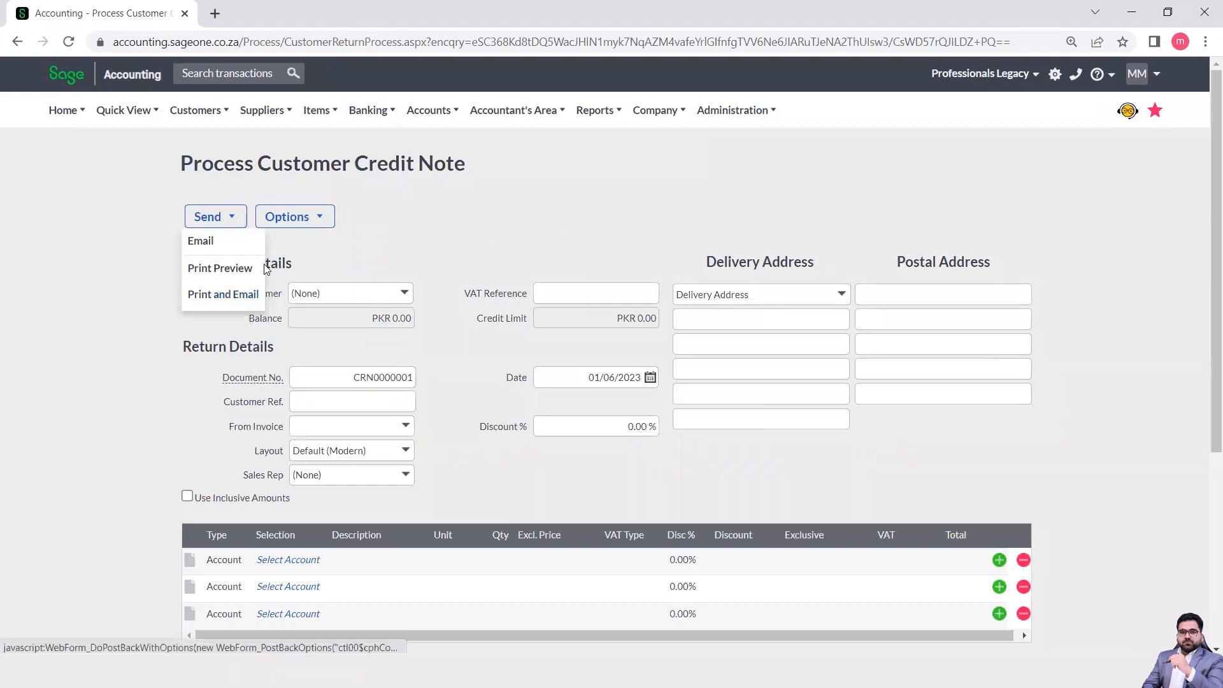
mouse_move(320, 228)
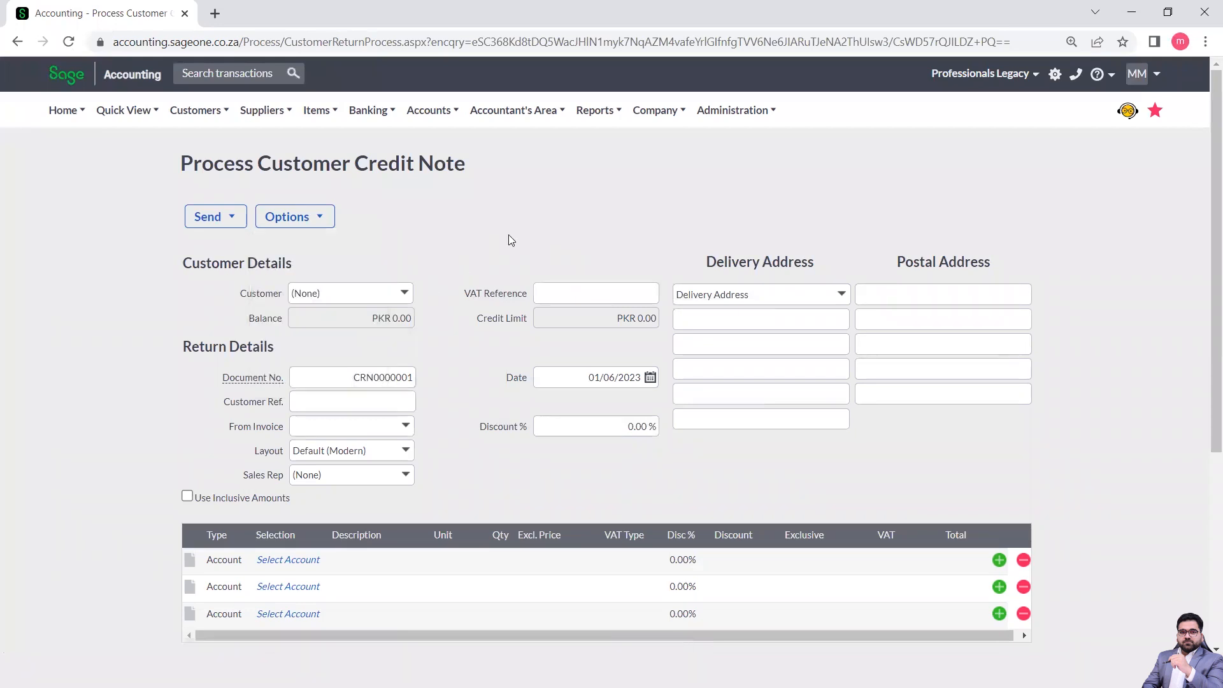
scroll(509, 241, "down", 2)
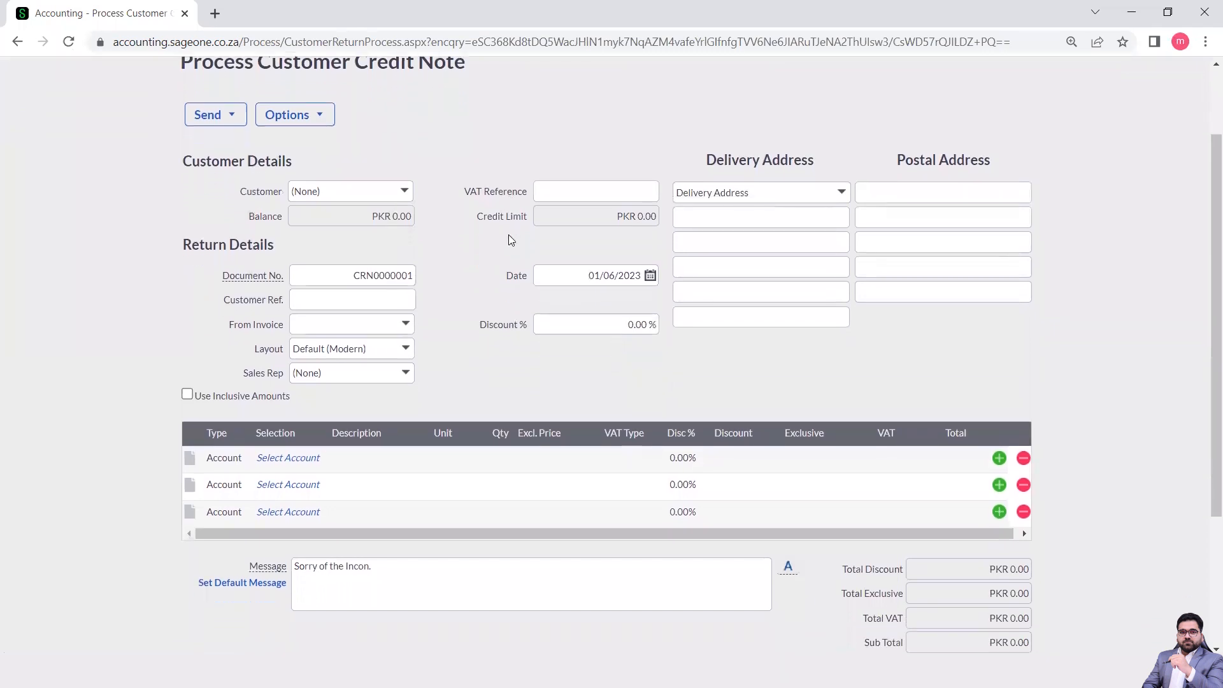
left_click(405, 192)
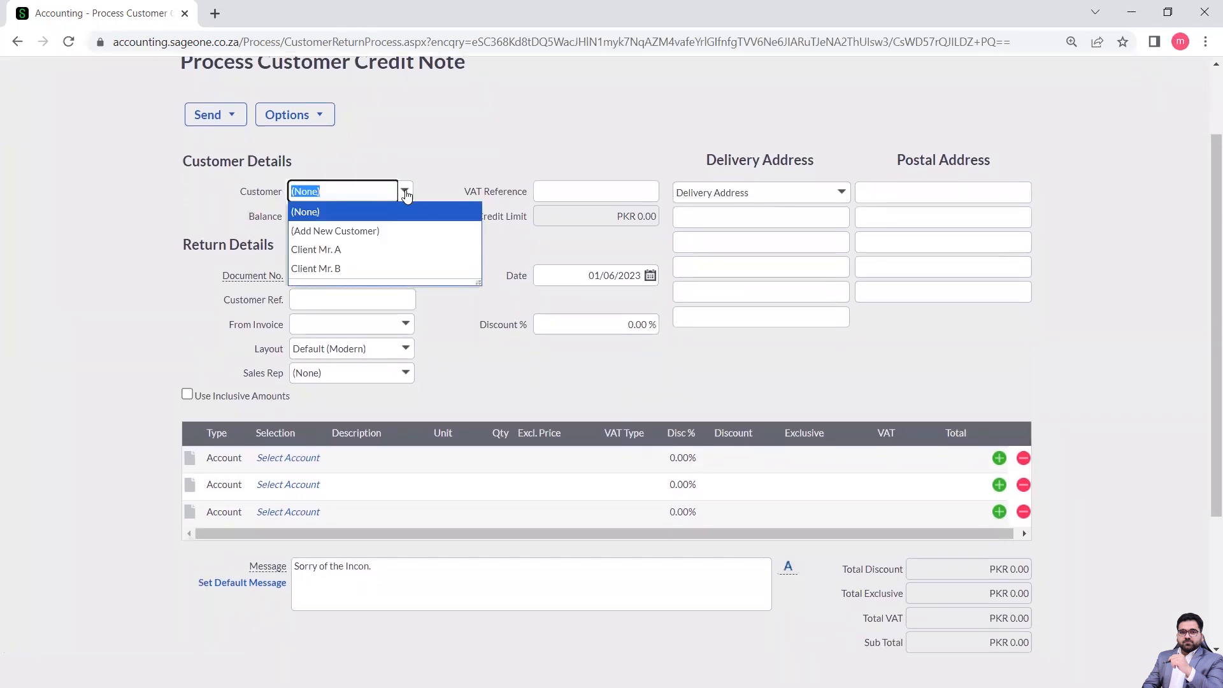
left_click(344, 251)
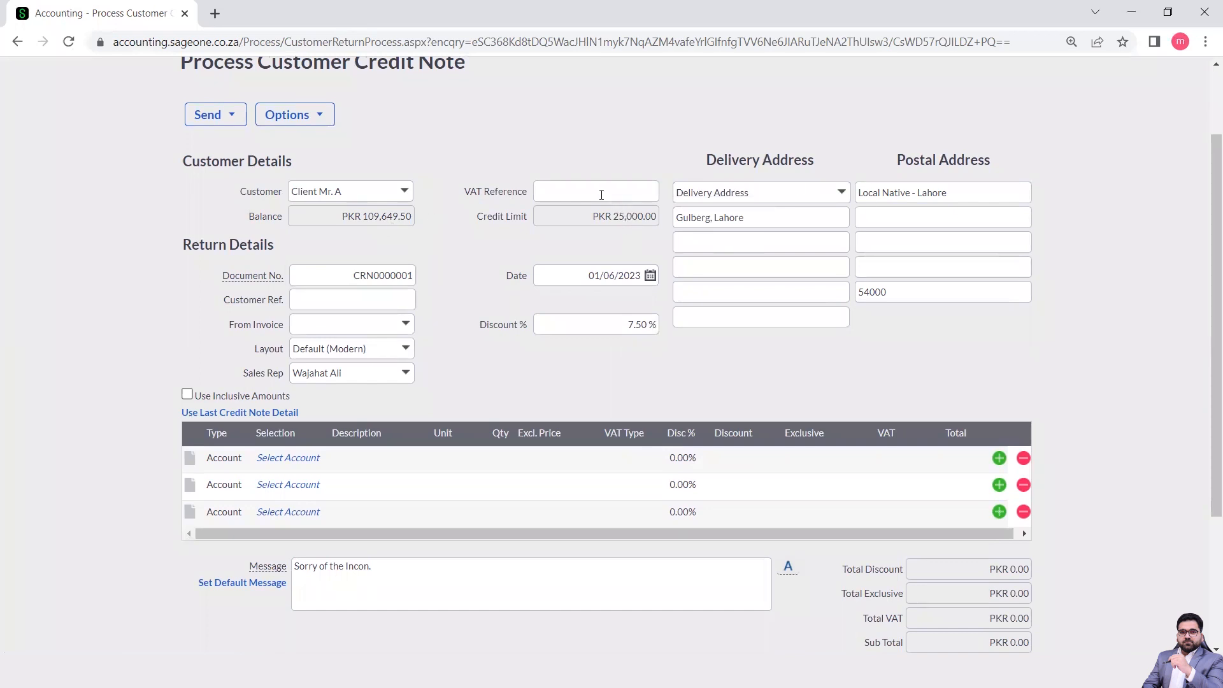
left_click(302, 301)
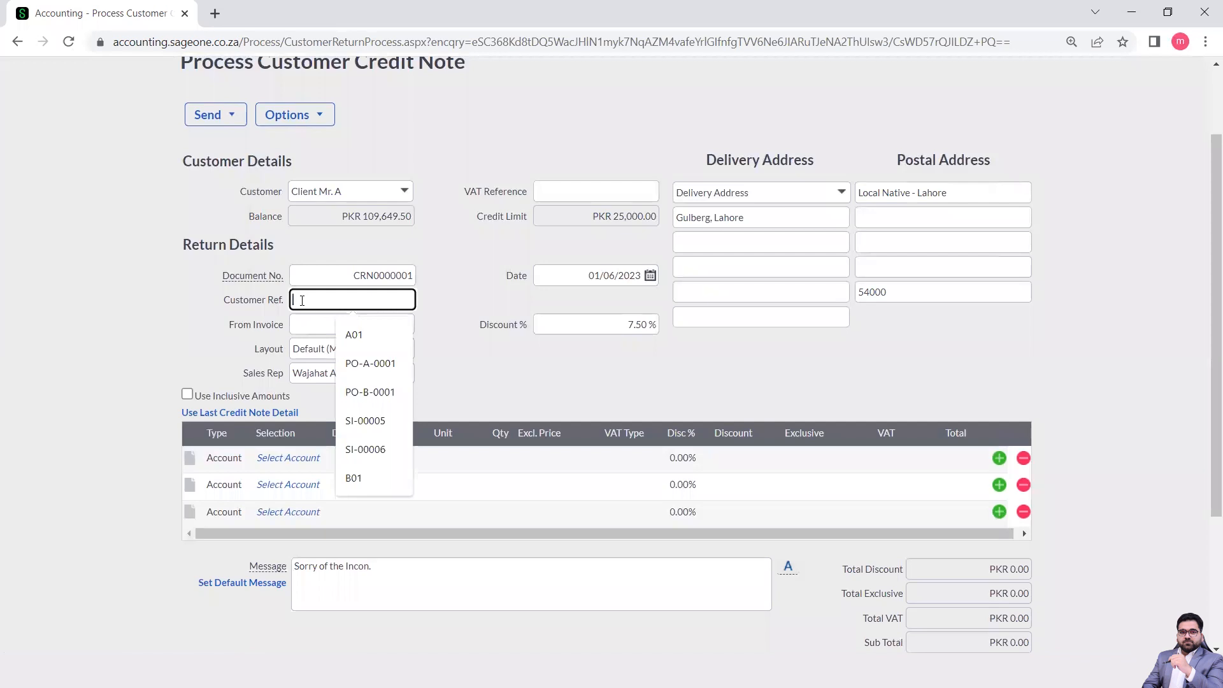
type("CD")
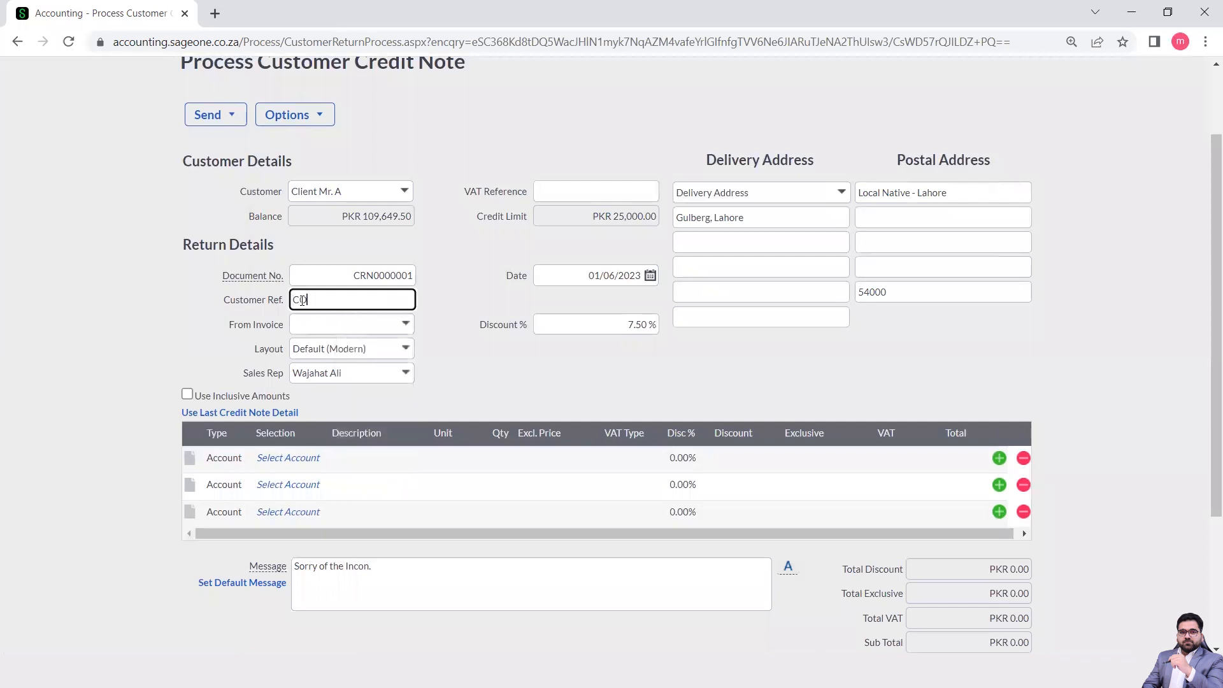
key("BackSpace")
type("N-0001")
left_click(121, 386)
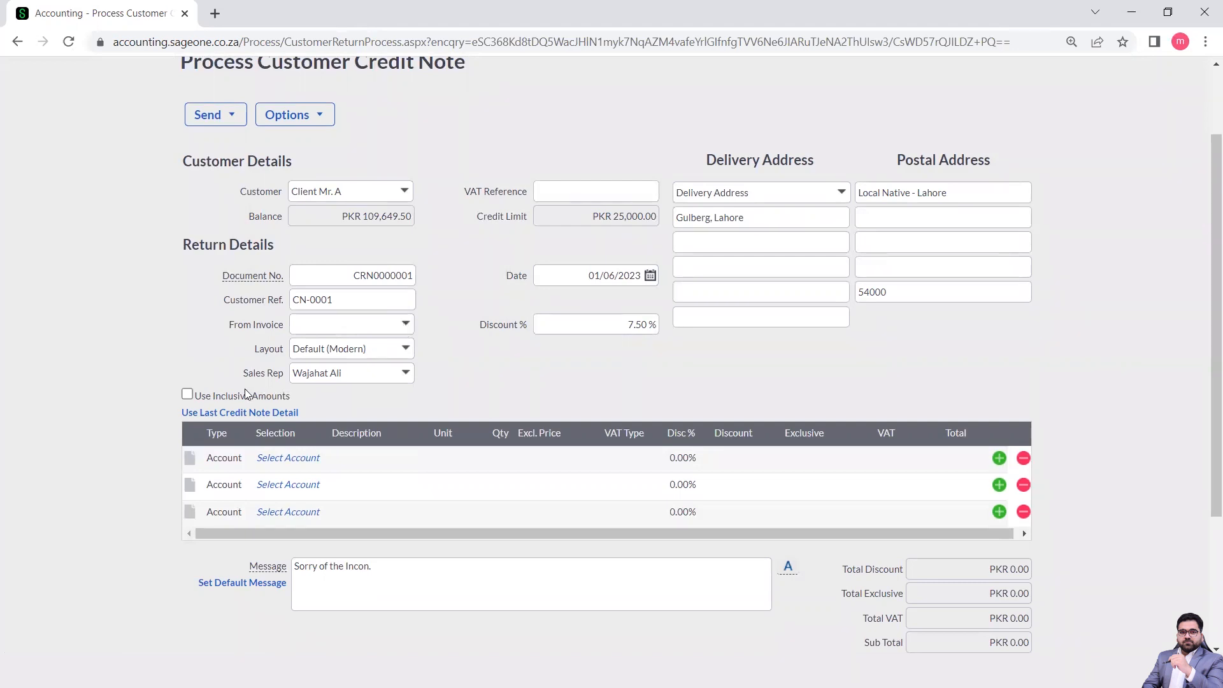
Enable inclusive amounts and make the first line an Item line for SC-0001 Gym Access
left_click(185, 395)
left_click(225, 458)
left_click(245, 454)
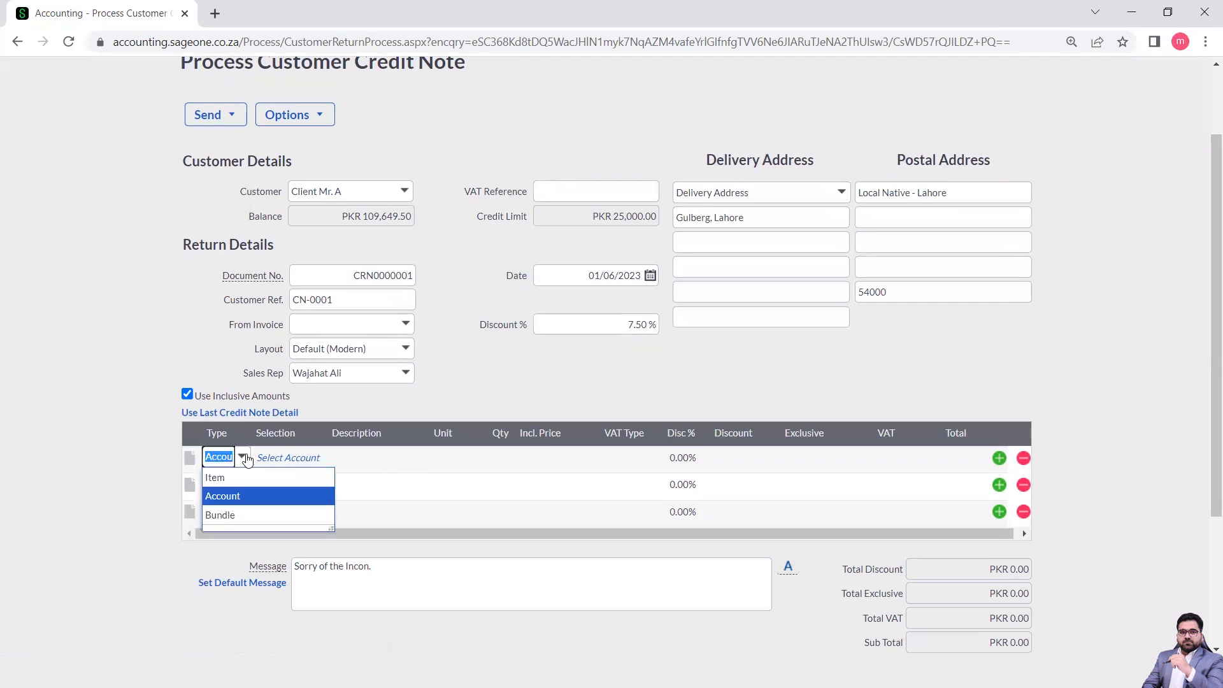
left_click(232, 486)
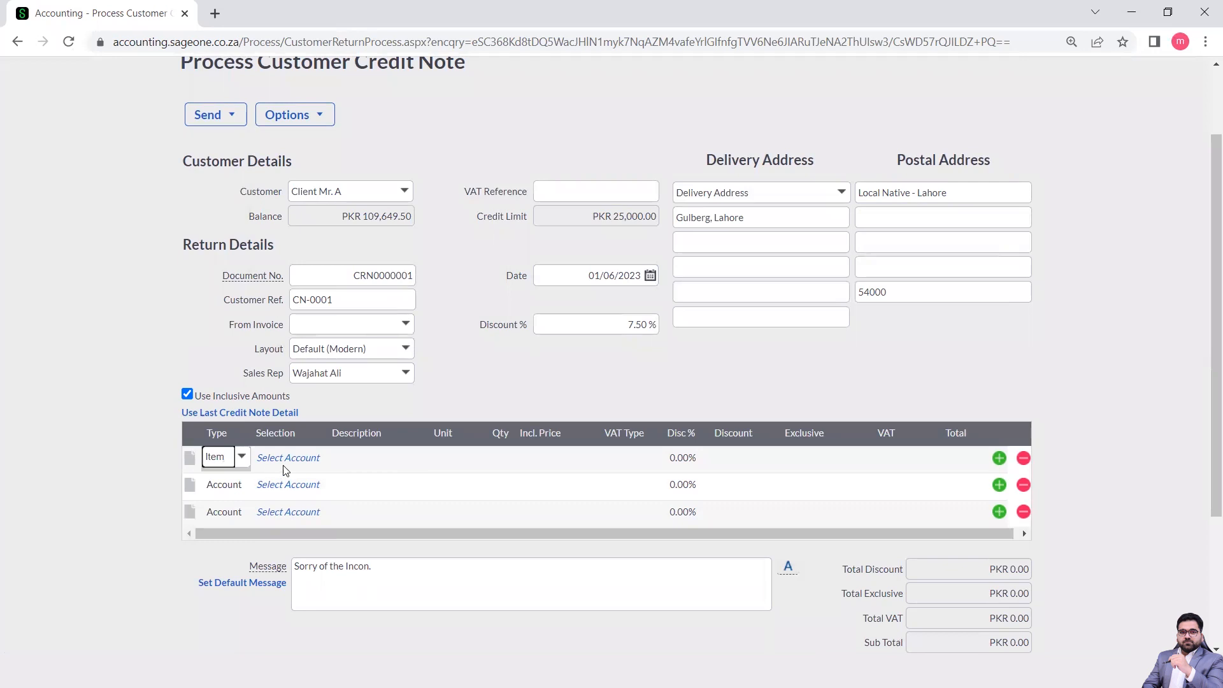
left_click(362, 459)
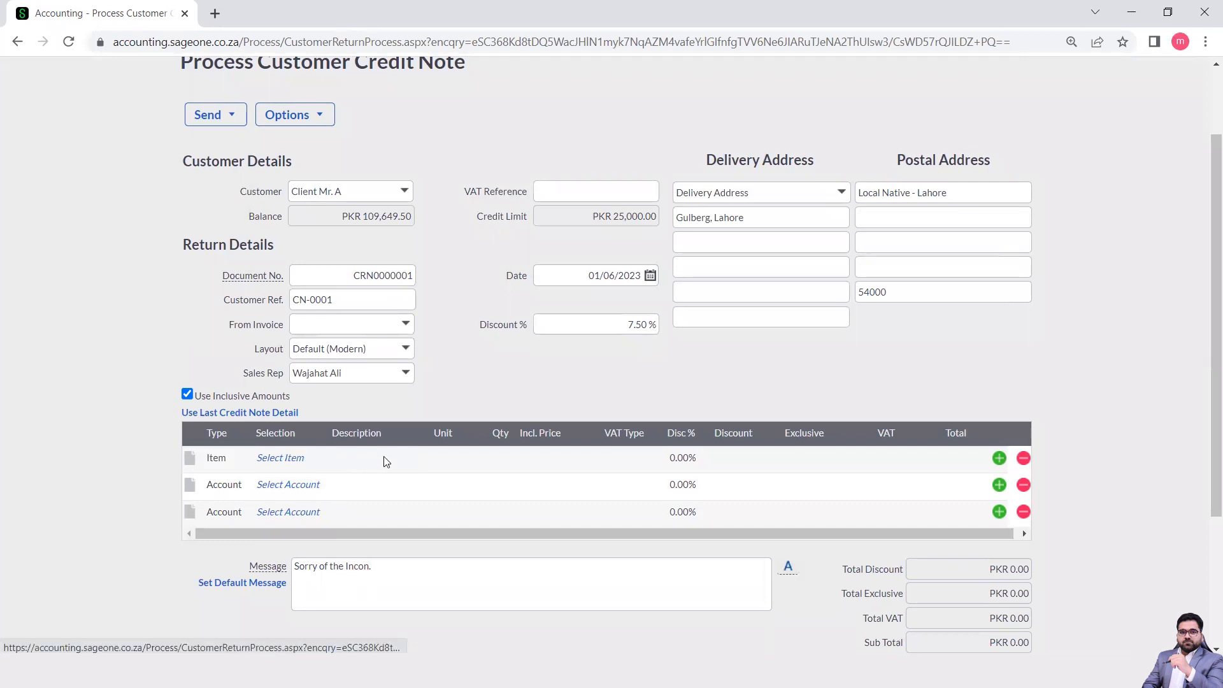
left_click(300, 459)
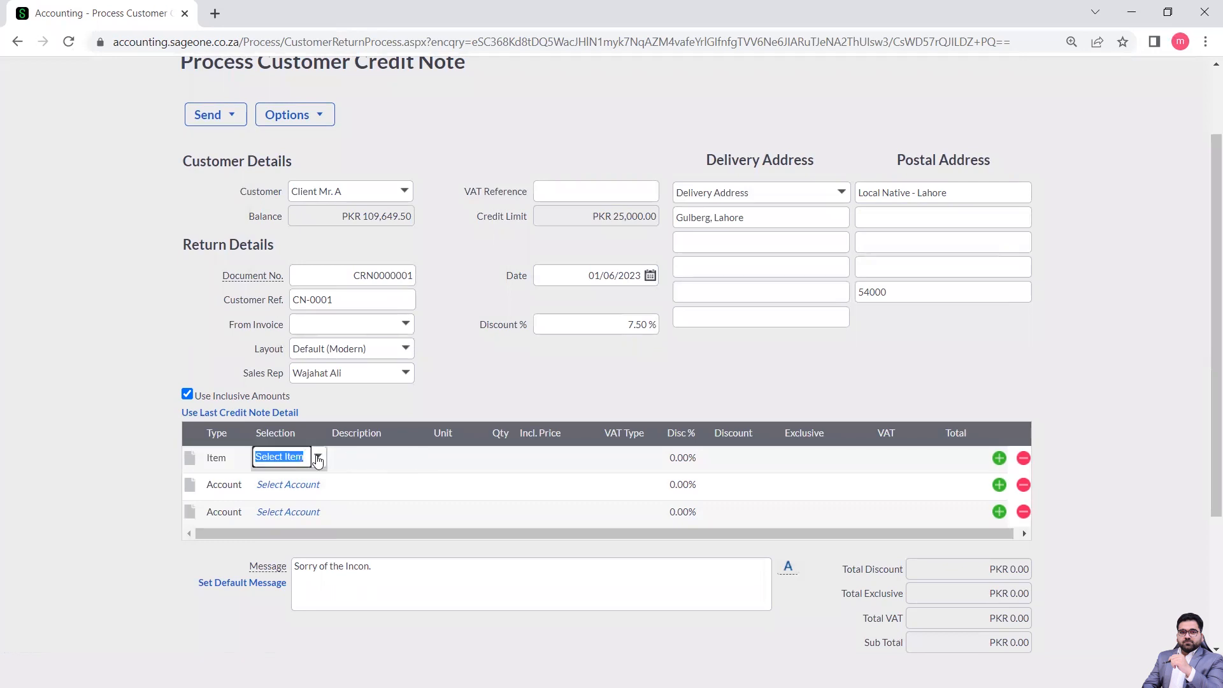
left_click(318, 457)
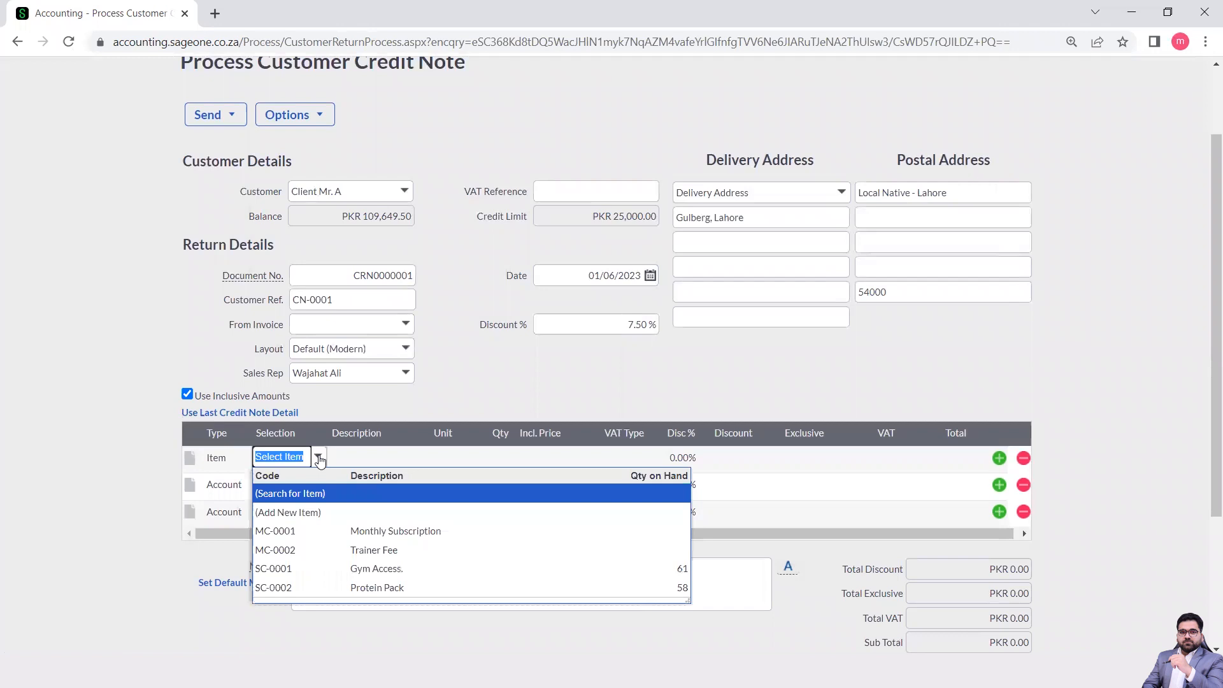
left_click(375, 573)
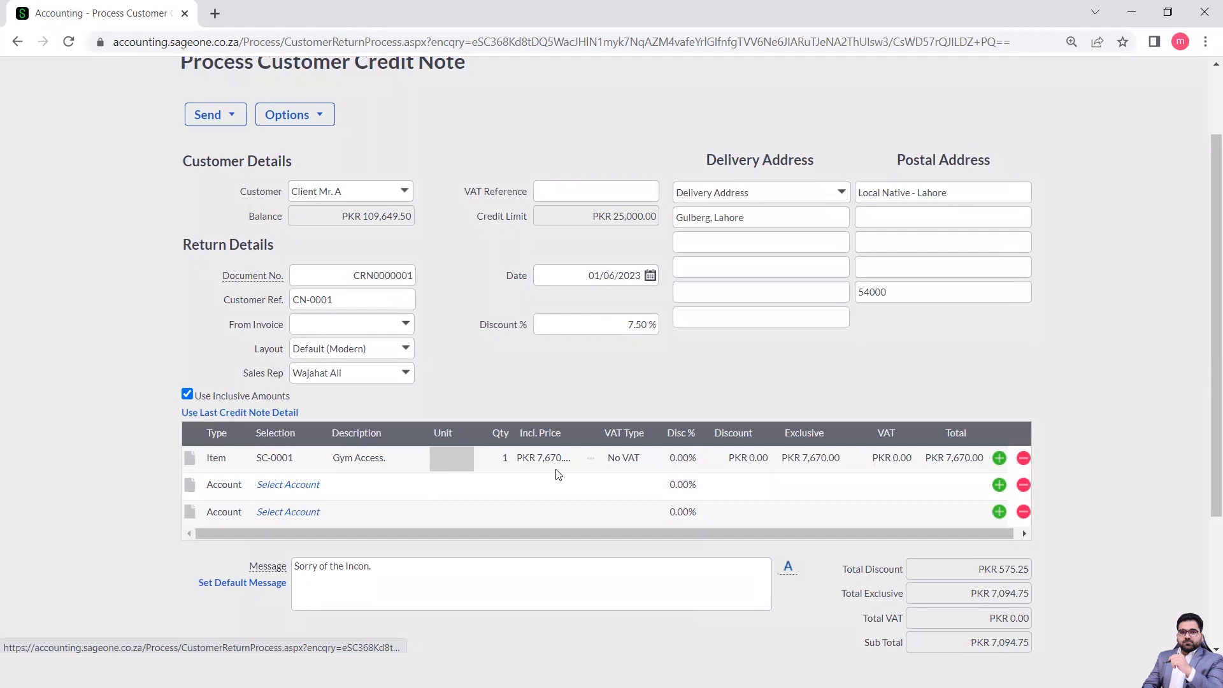
Remove the two unused account lines, check the credit note's details and save it
left_click(1023, 488)
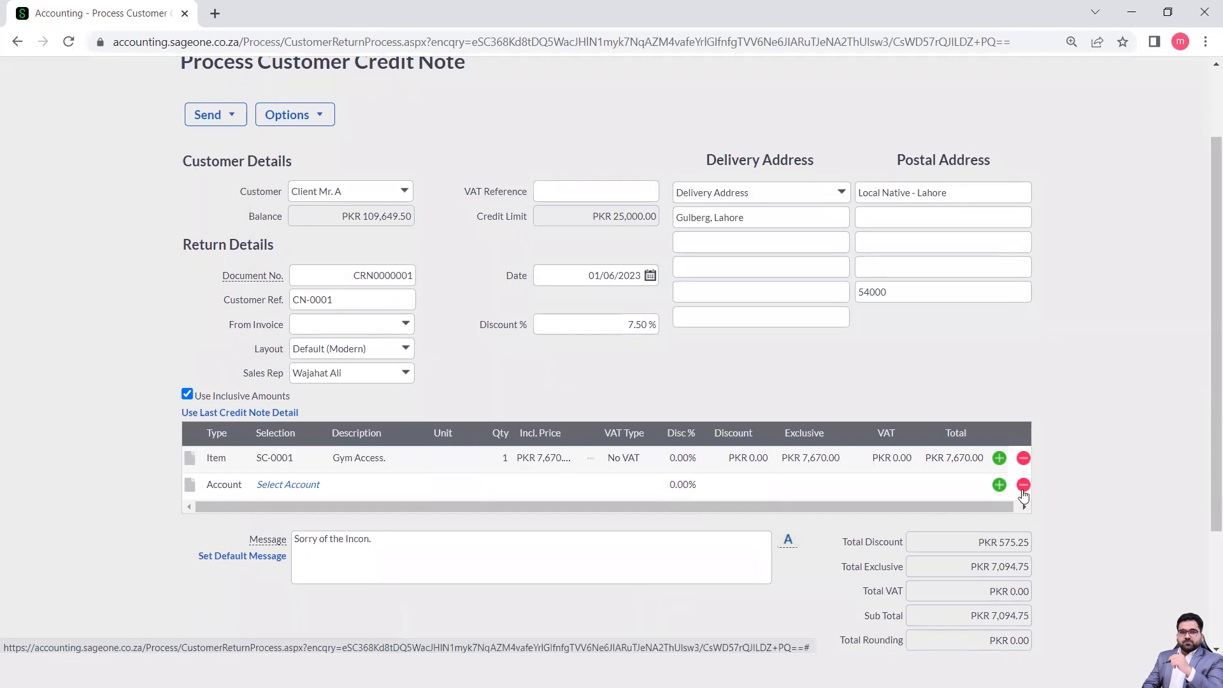
left_click(1022, 488)
scroll(1113, 564, "down", 3)
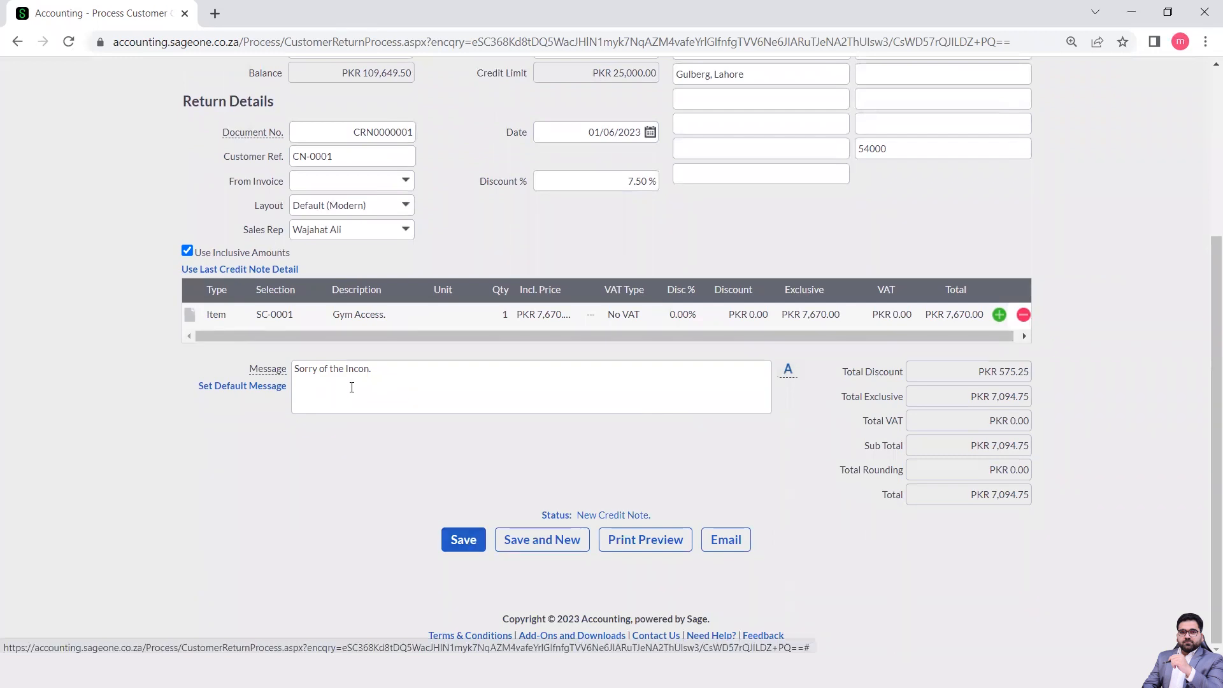
scroll(352, 387, "up", 3)
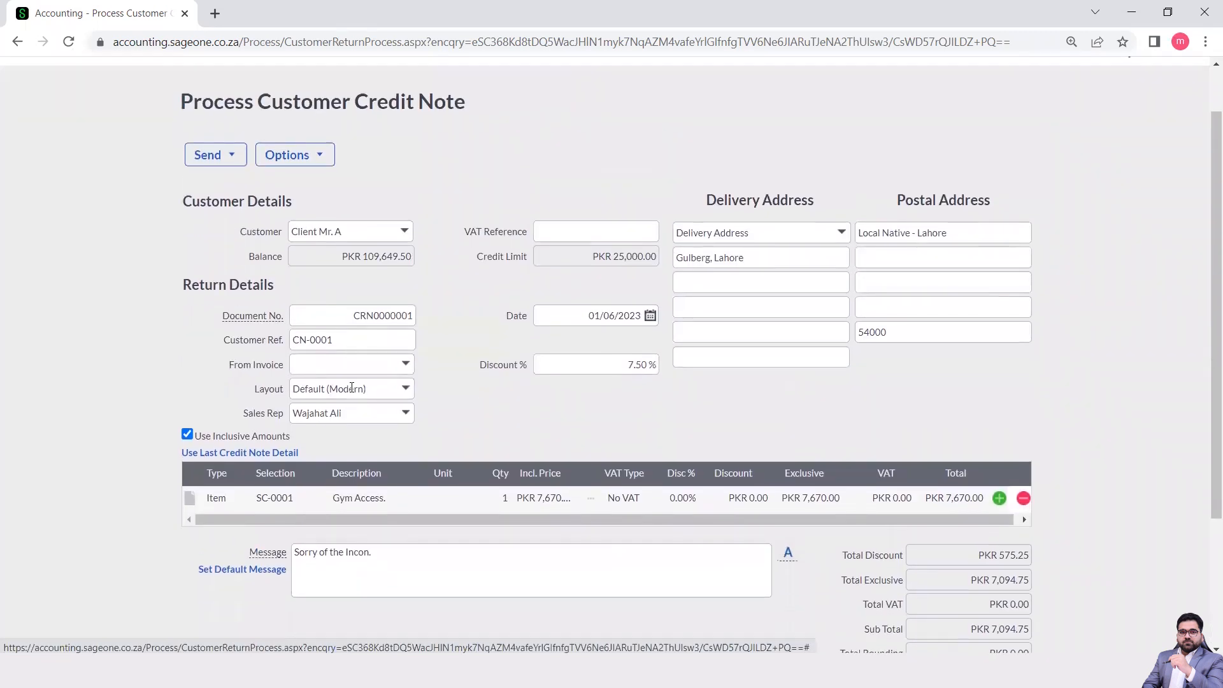
scroll(351, 388, "down", 3)
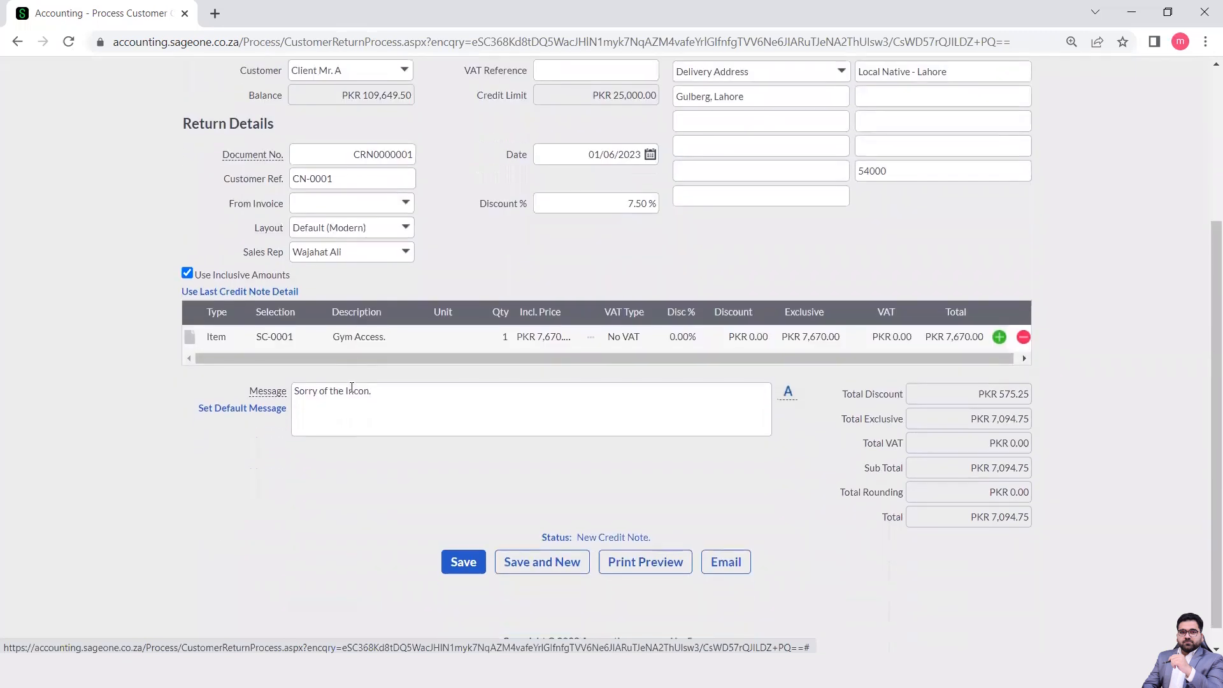
left_click(453, 576)
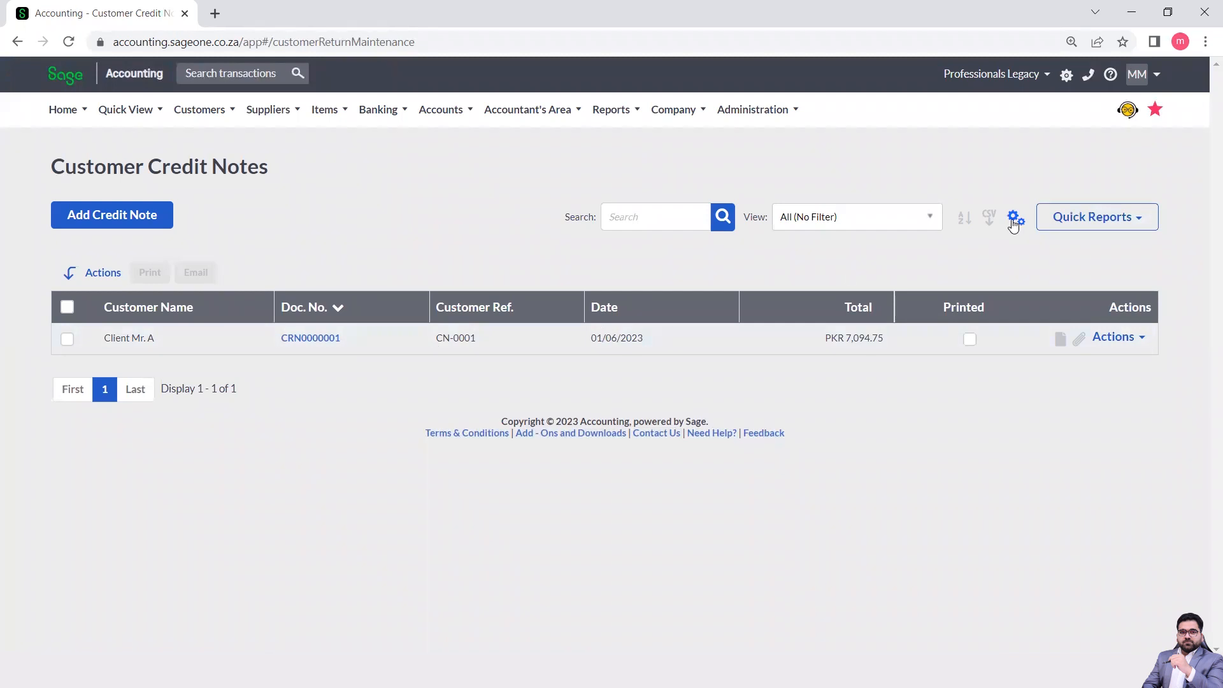
Start another credit note for Client Mr. A and fill it from invoice INV0000004
left_click(114, 219)
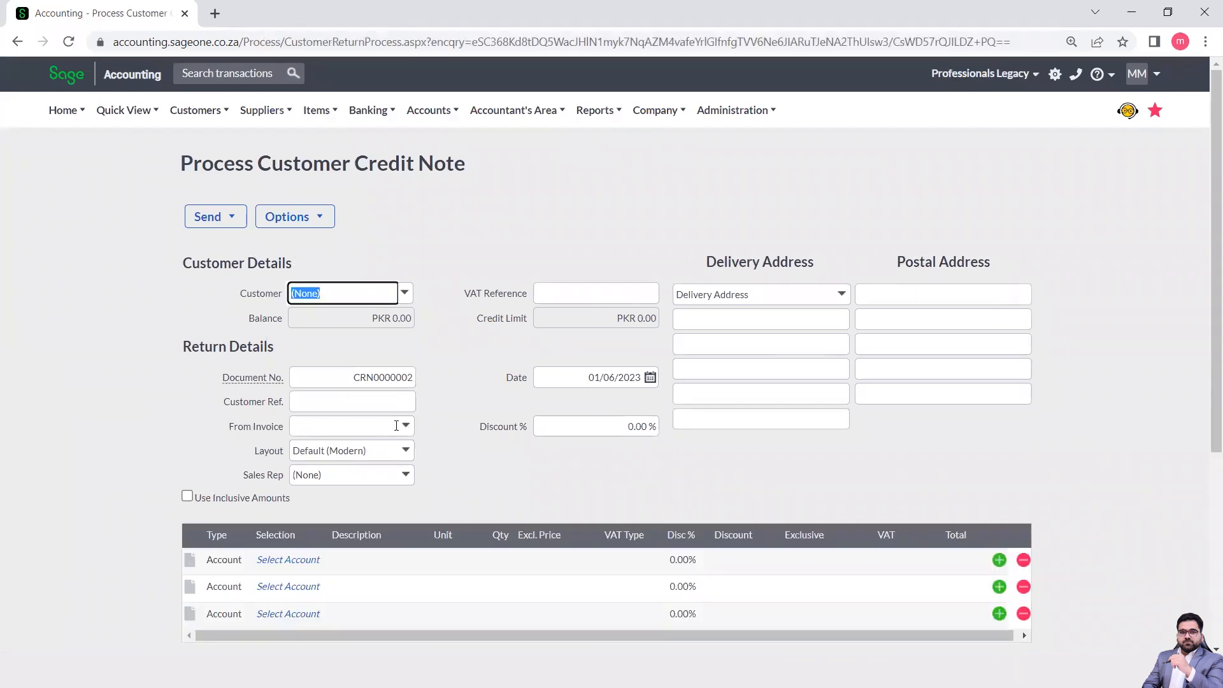
left_click(410, 431)
left_click(437, 403)
left_click(405, 294)
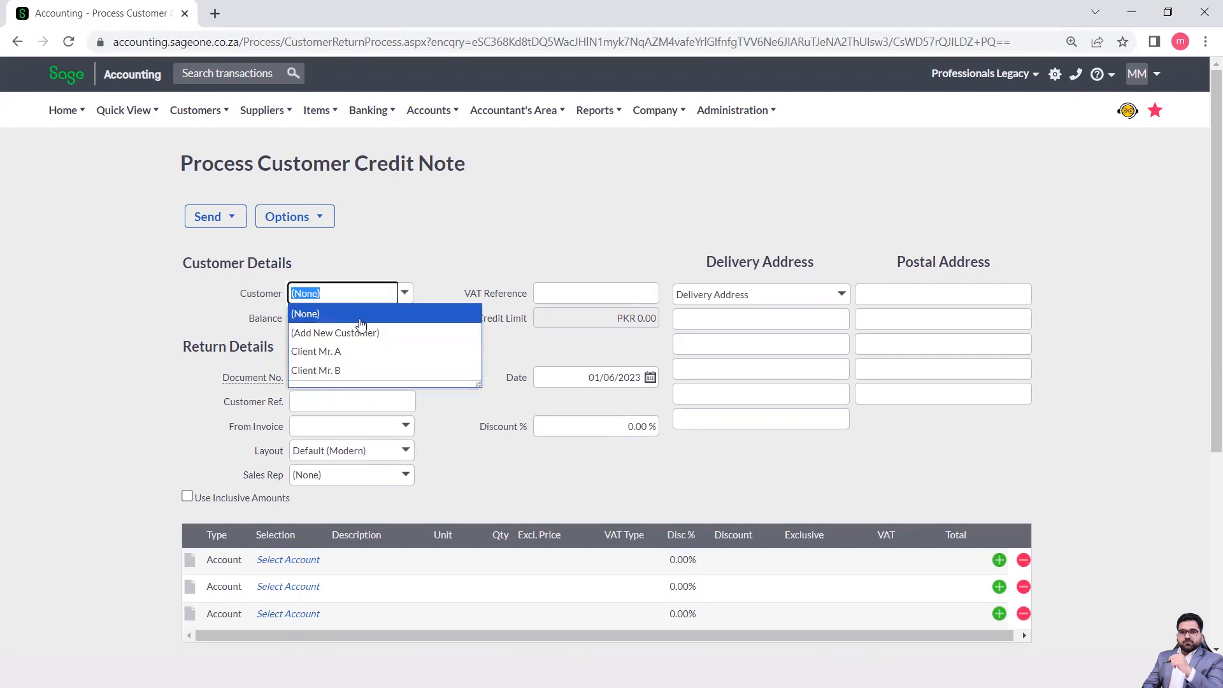
left_click(335, 353)
left_click(445, 379)
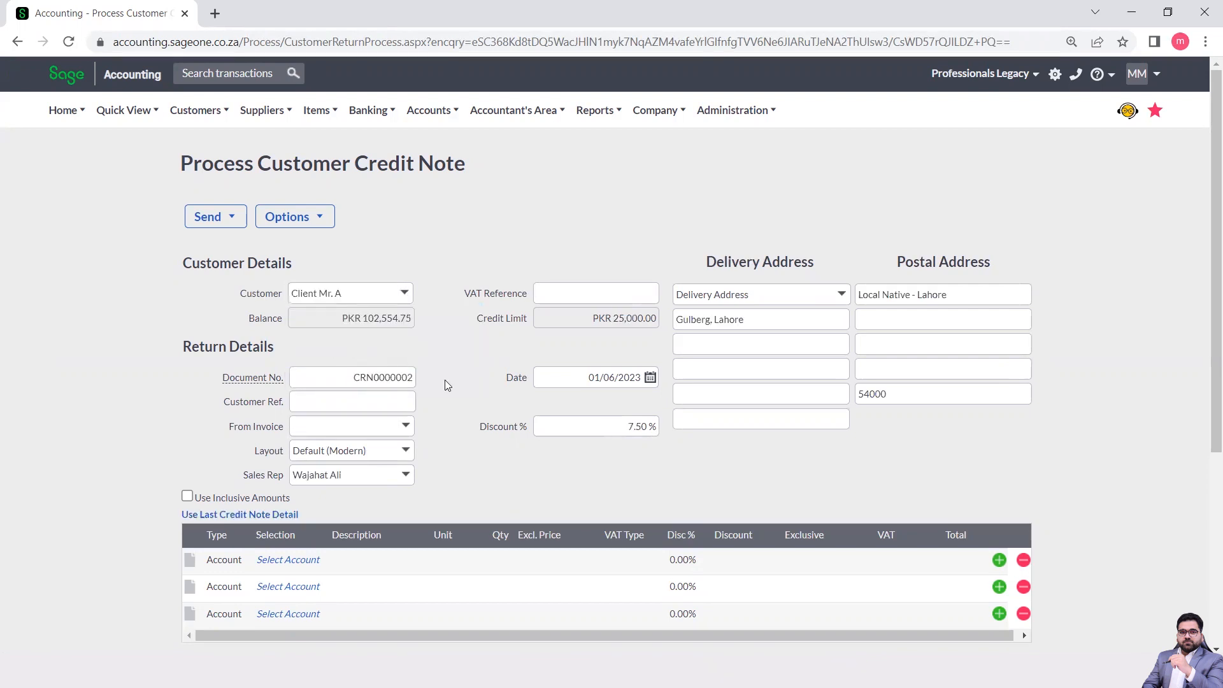
left_click(404, 427)
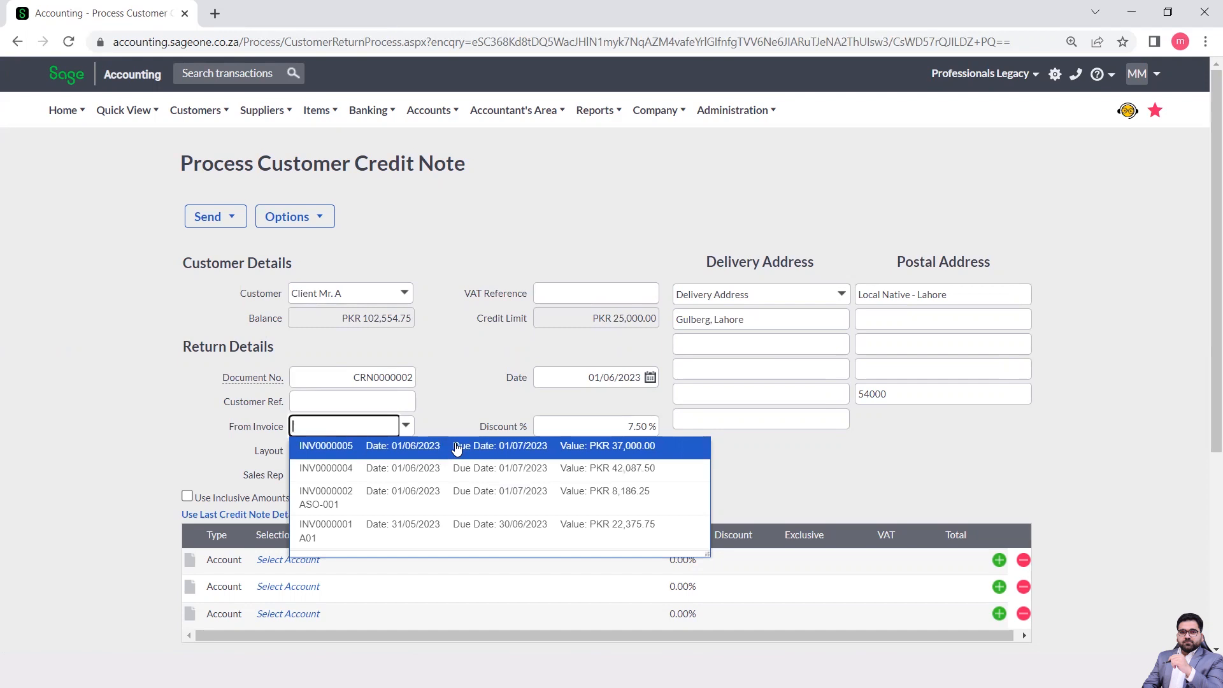
left_click(432, 470)
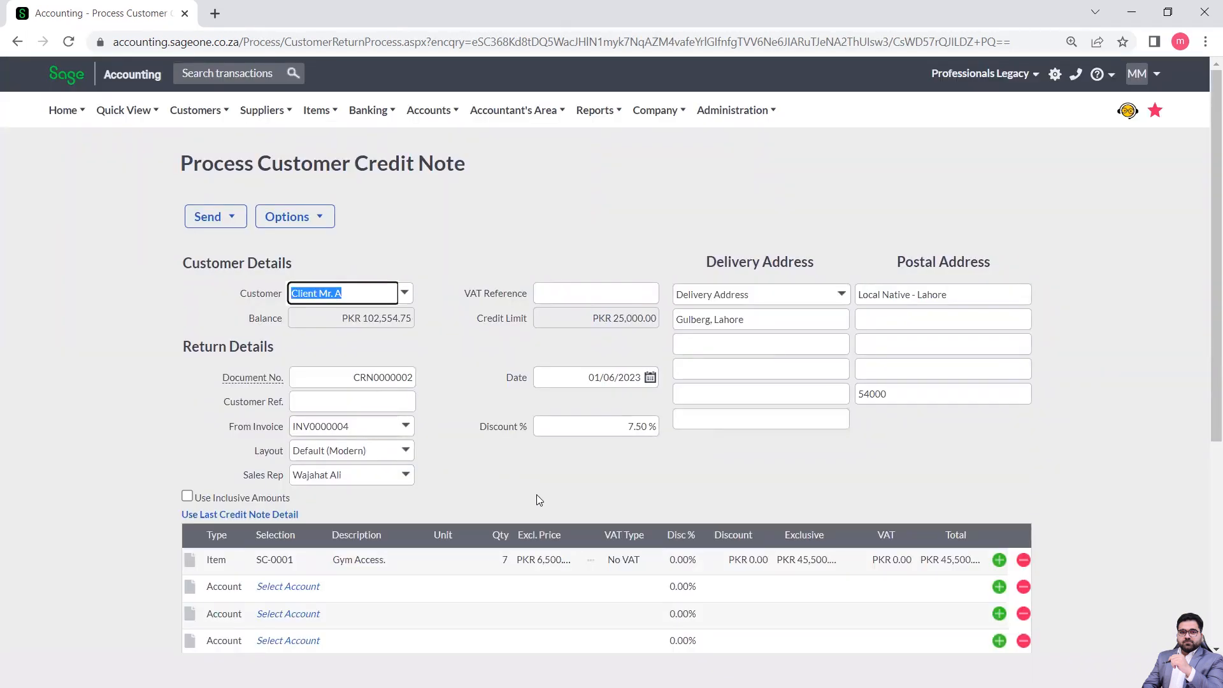
Remove the three blank account lines below the Gym Access item
scroll(536, 495, "down", 1)
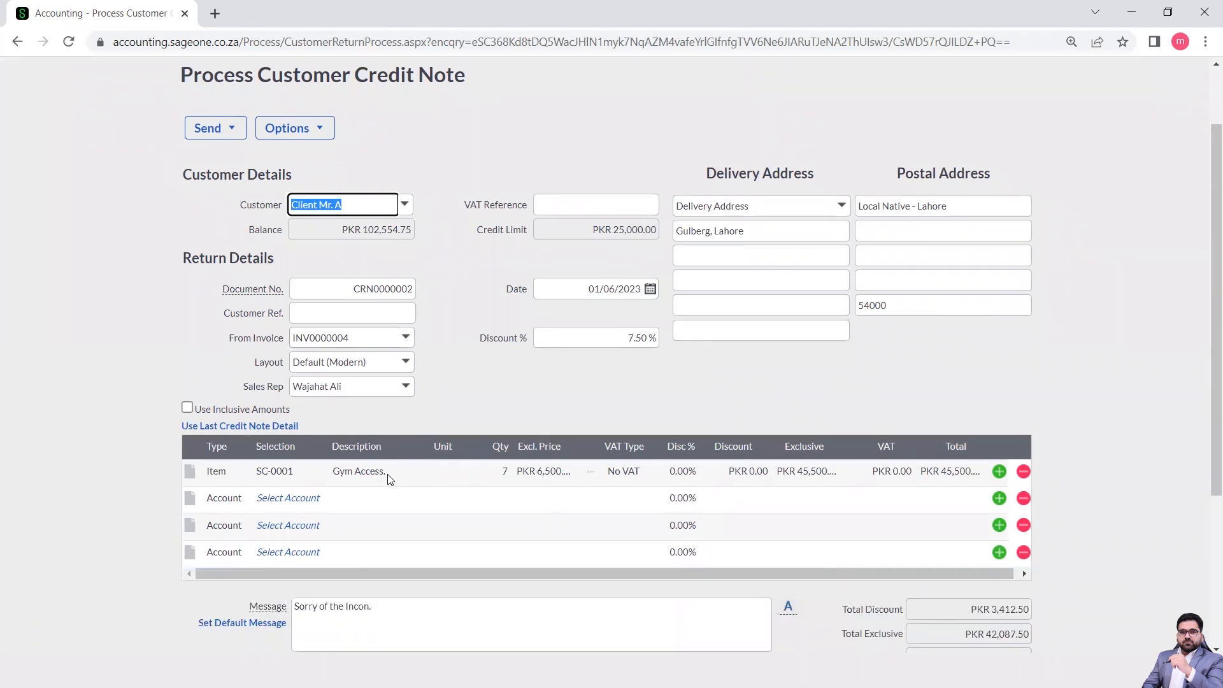
left_click(1023, 502)
left_click(1024, 502)
left_click(1023, 502)
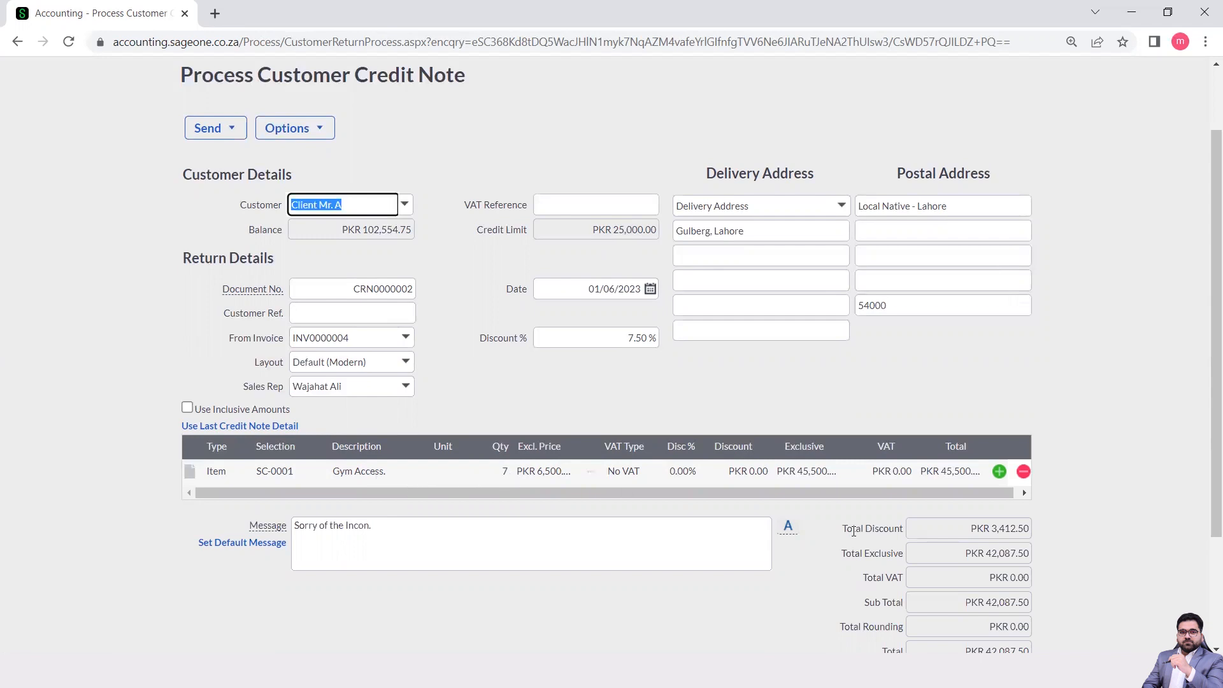
Add two lines below Gym Access and make the first of them an Item line for SC-0002 Protein Pack
left_click(999, 471)
left_click(999, 471)
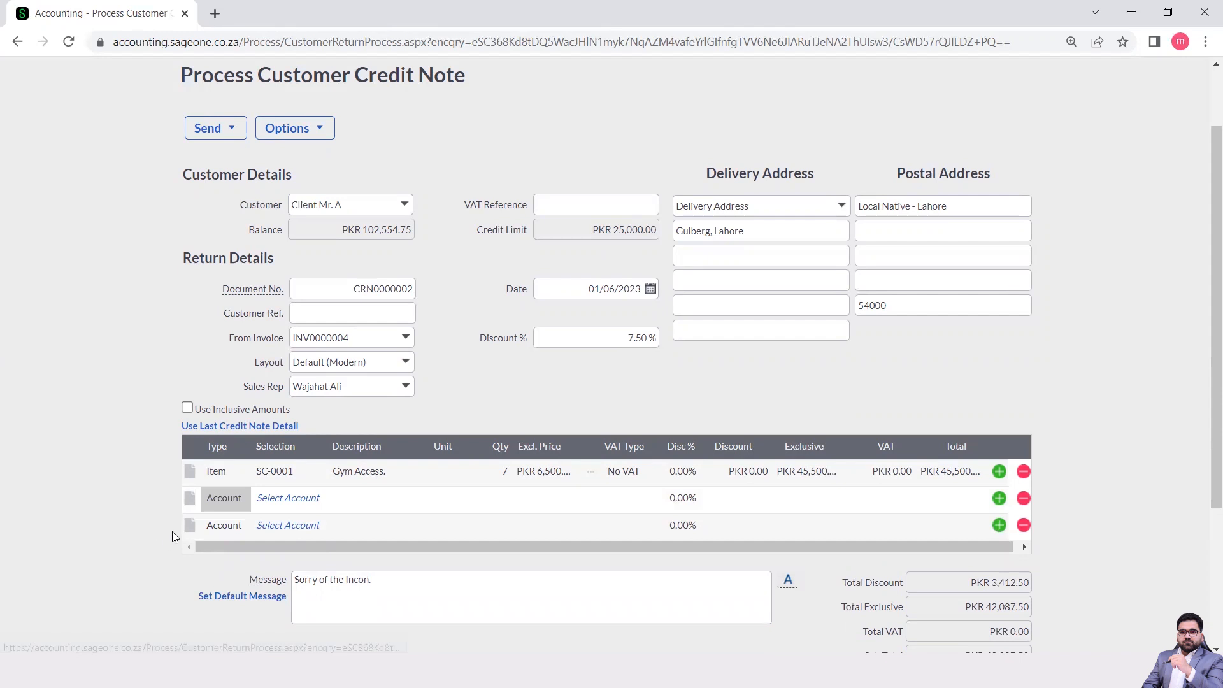
left_click(229, 503)
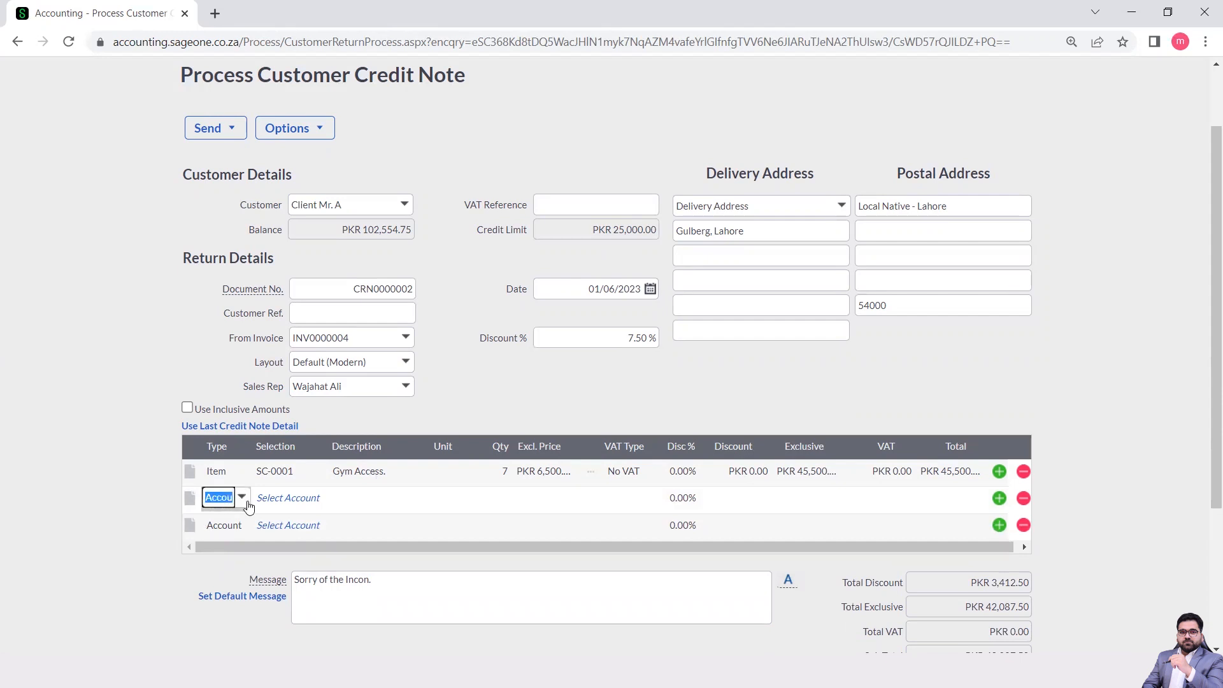
left_click(242, 499)
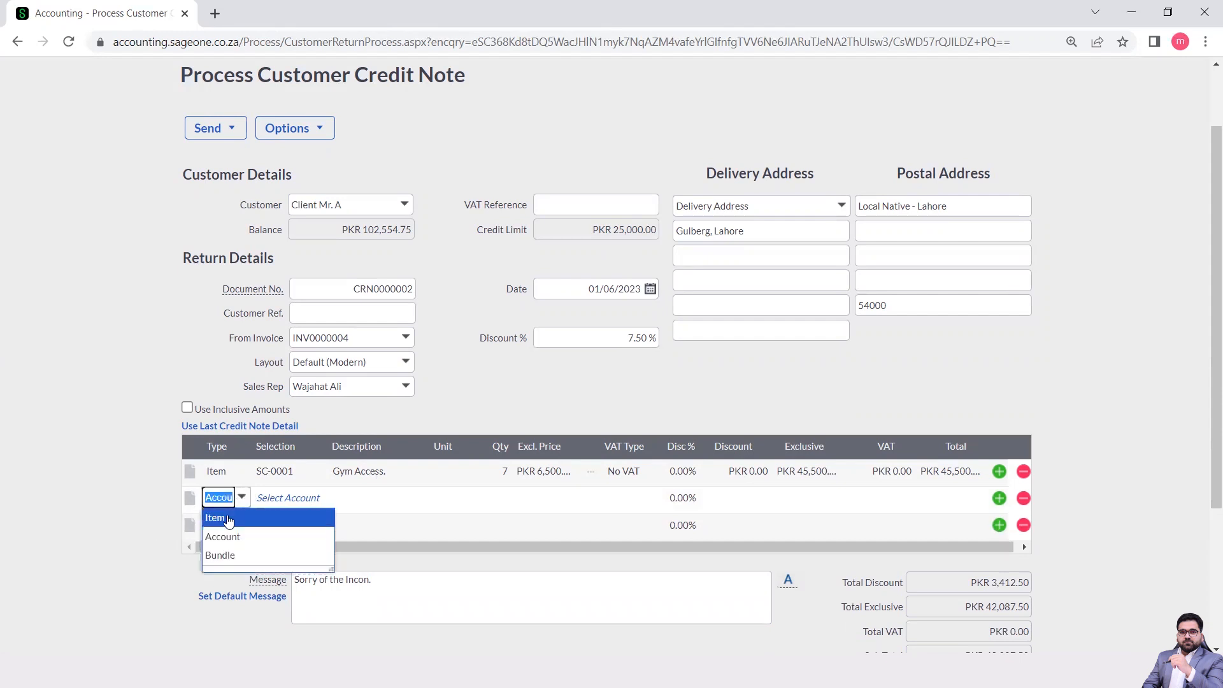
left_click(281, 514)
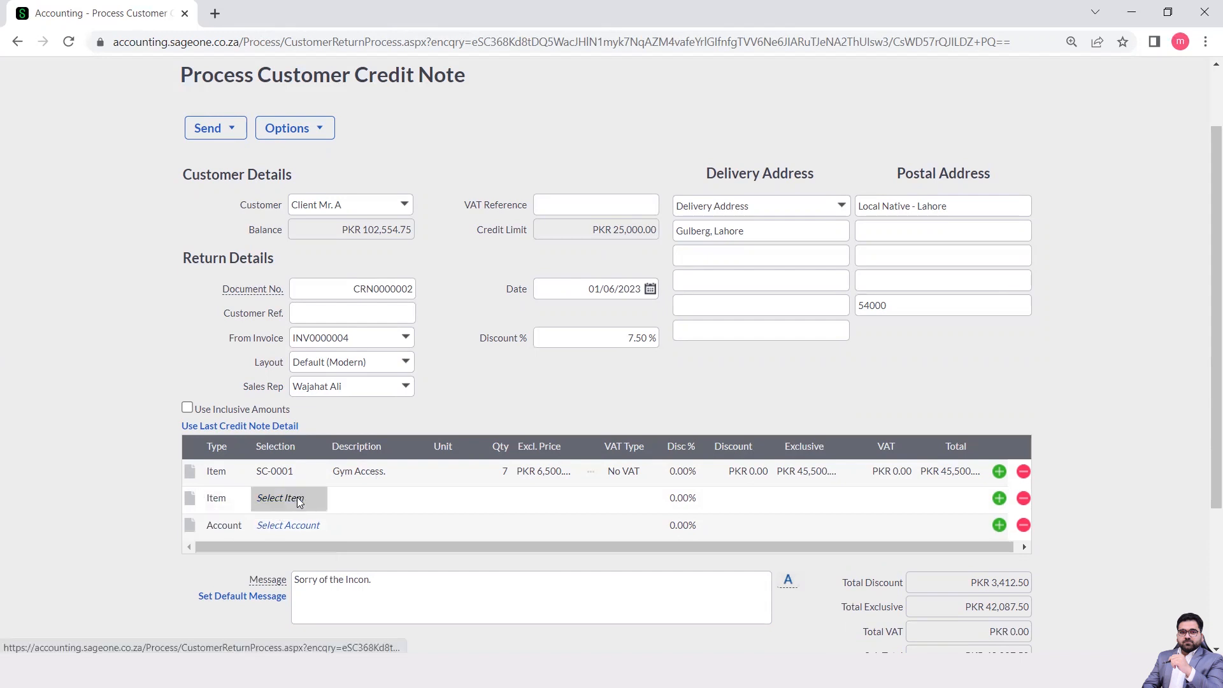
left_click(294, 497)
left_click(318, 498)
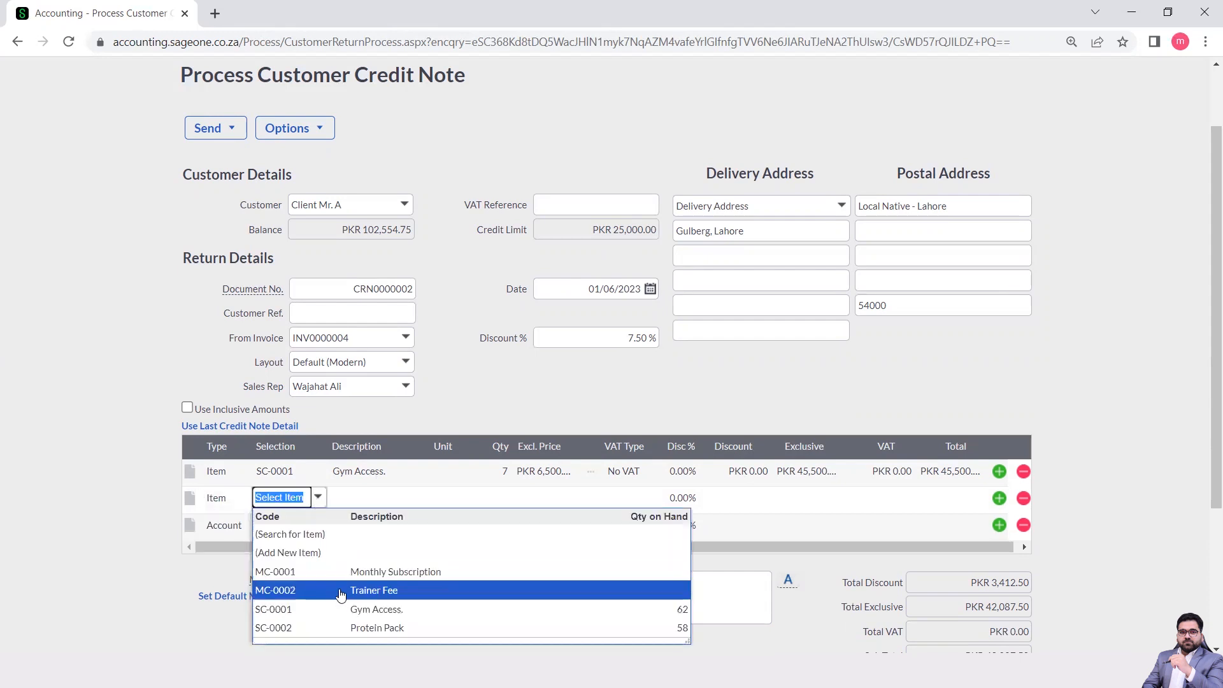
left_click(350, 629)
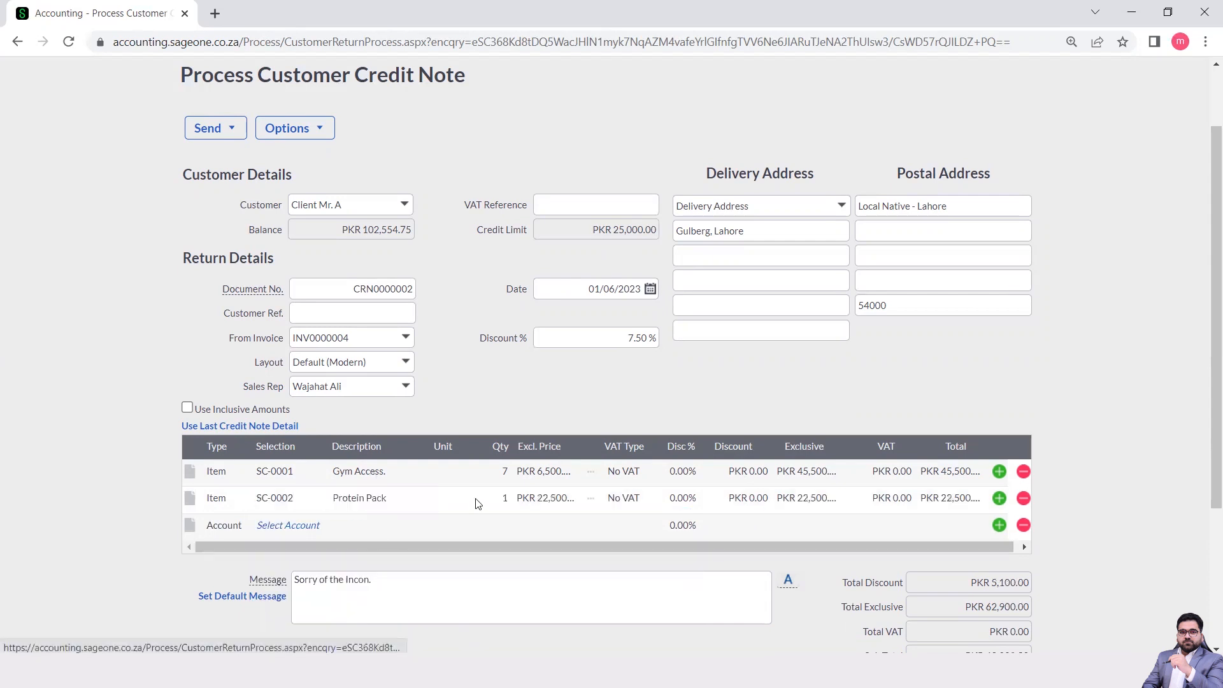
Set the Protein Pack line's quantity to 3
left_click(505, 499)
type("3")
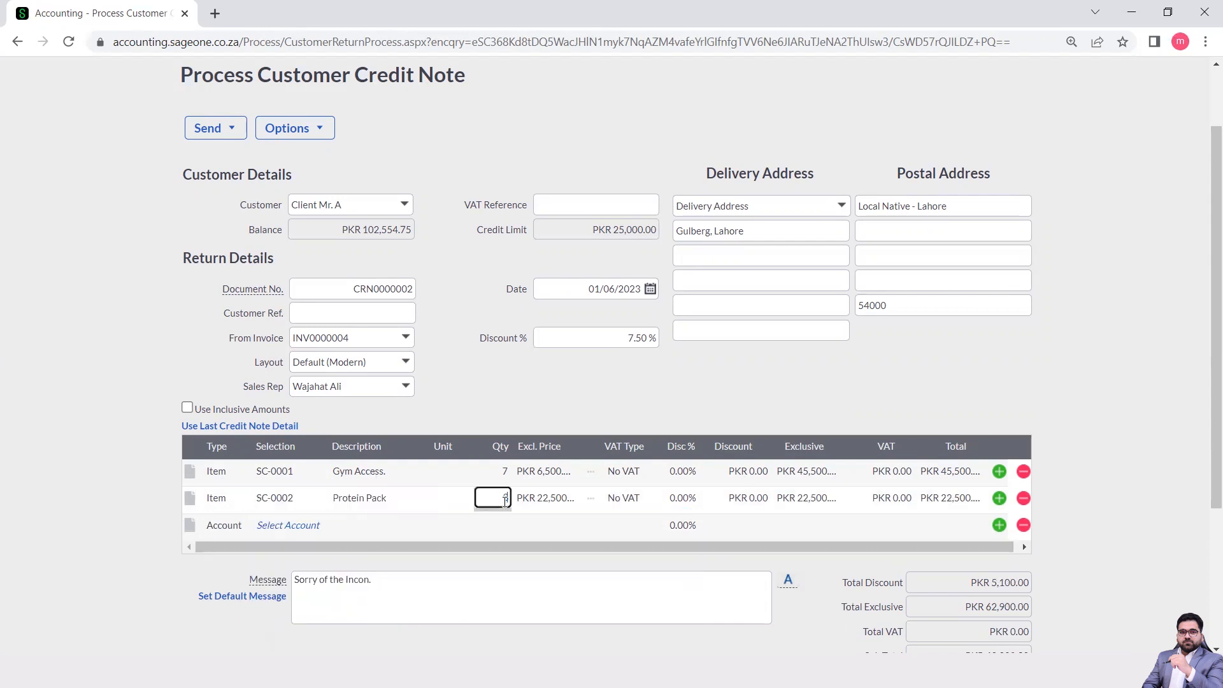
left_click(116, 483)
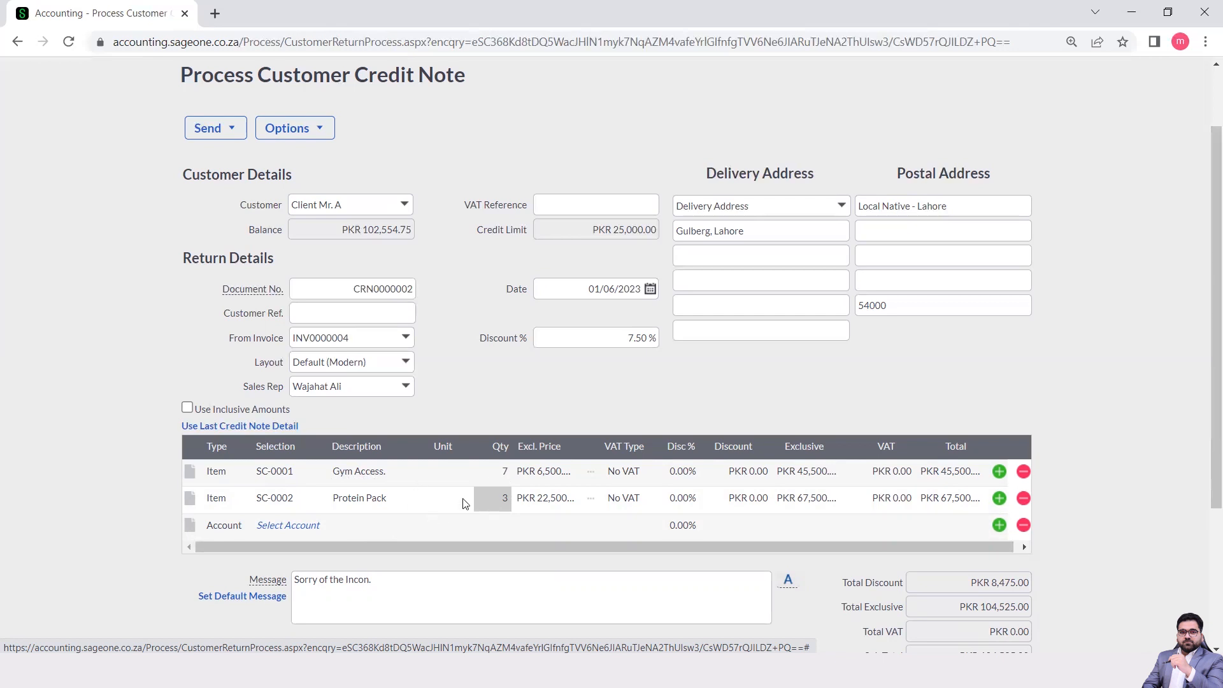
Set the Gym Access line's quantity to 1 on the credit note
left_click(503, 474)
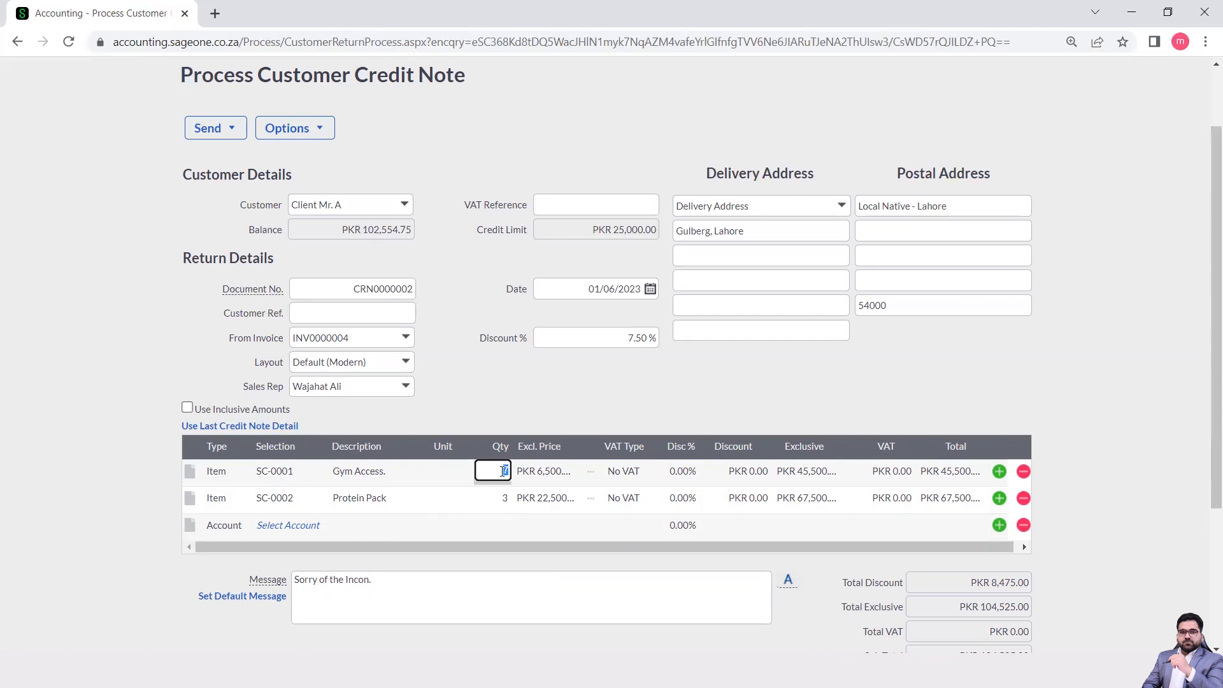
type("1")
key("Tab")
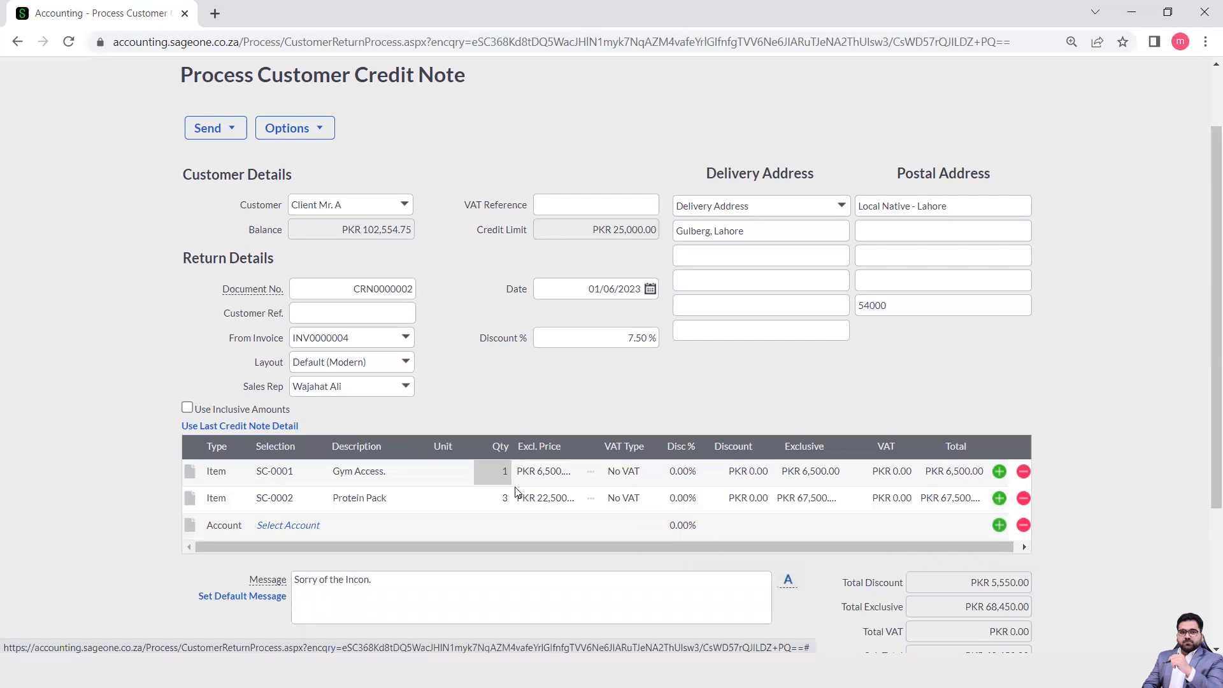
Remove the Protein Pack line and the blank account line, and save the credit note
left_click(1024, 498)
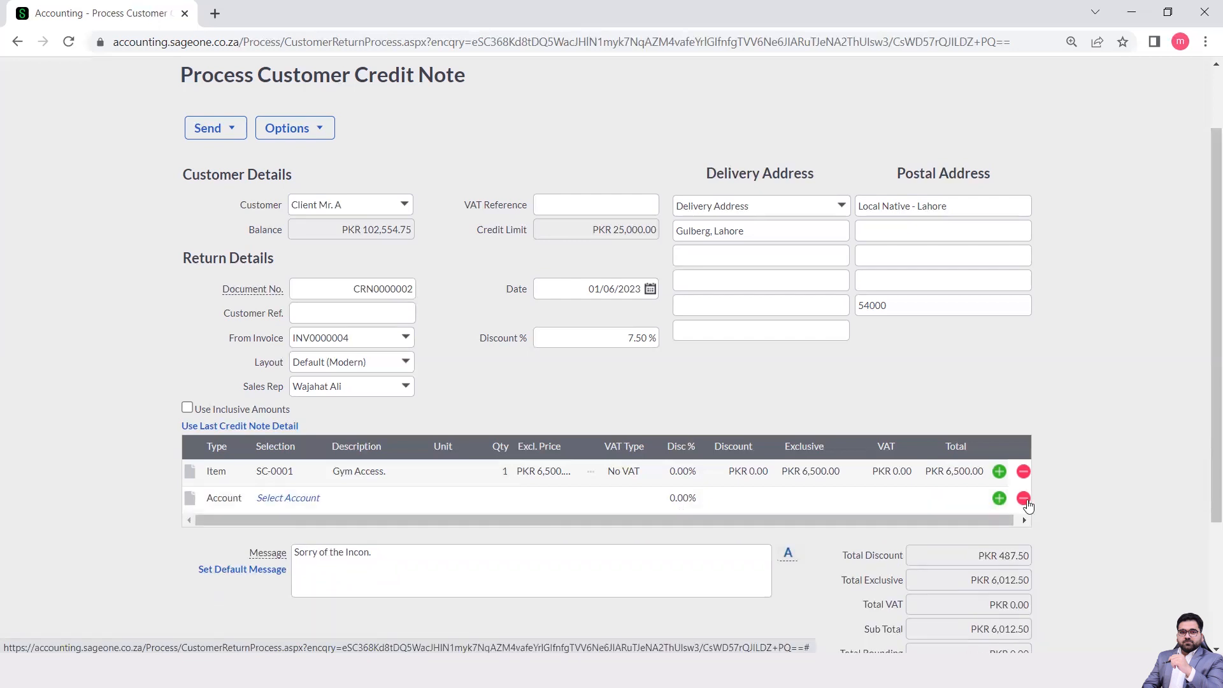
left_click(1024, 499)
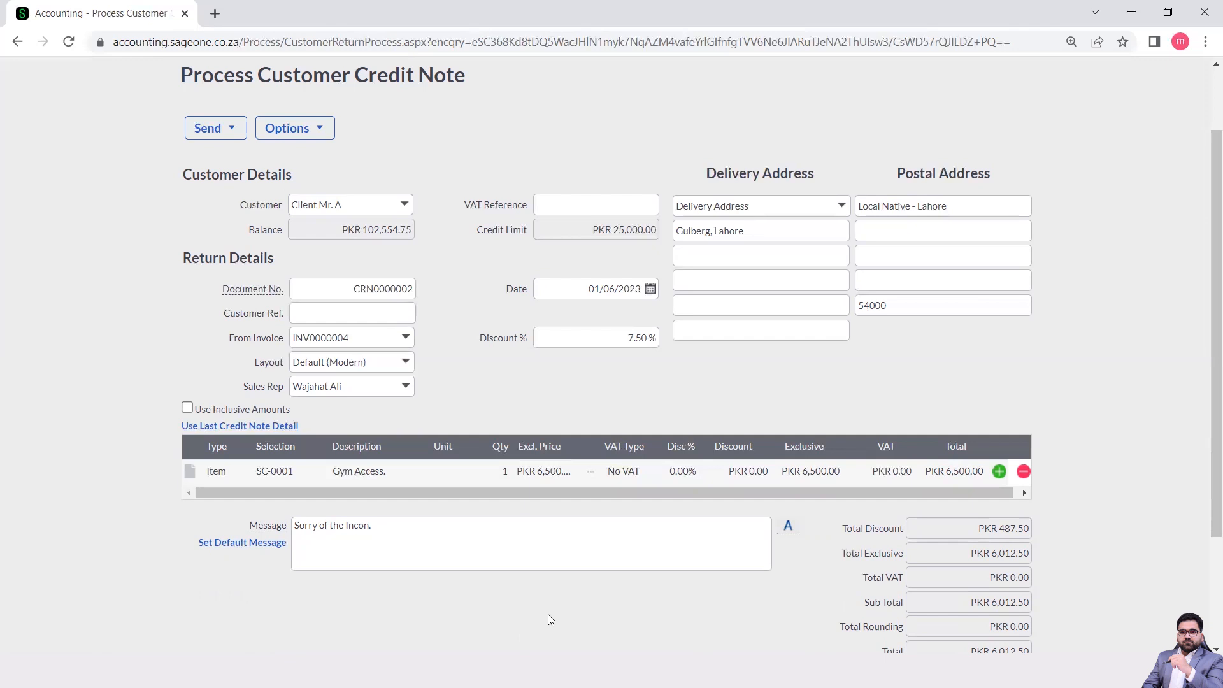
scroll(551, 619, "down", 3)
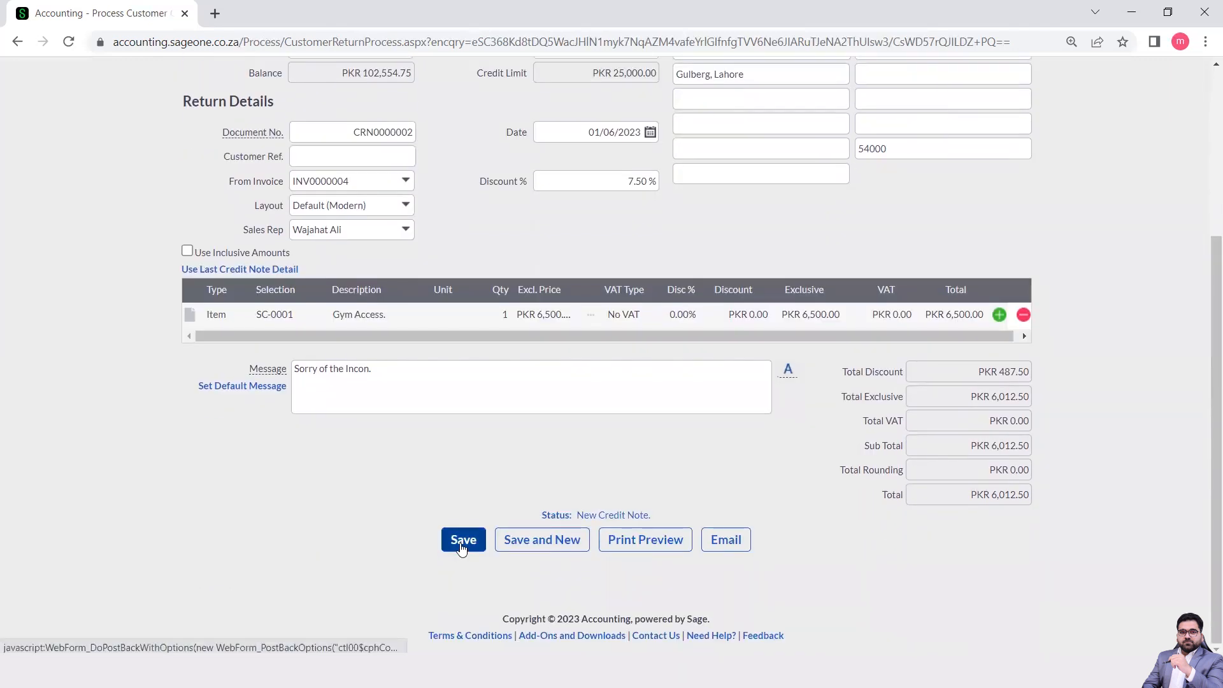
left_click(460, 543)
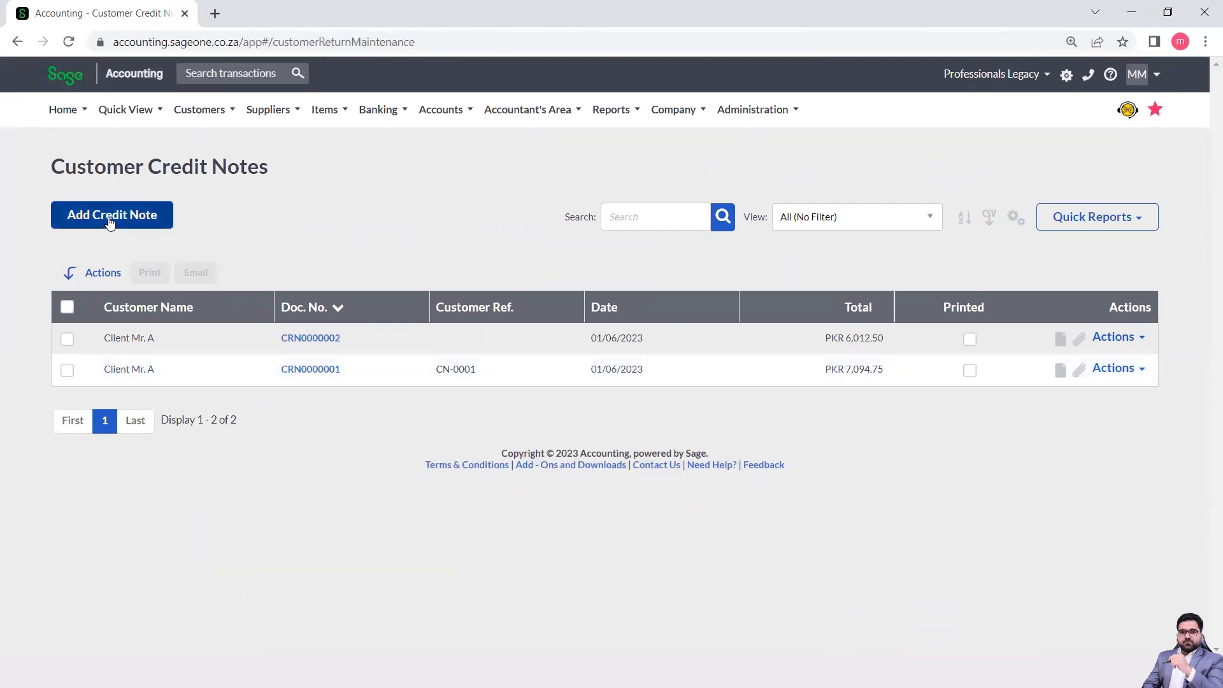
Go to the customer tax invoices and create a credit note from Client Mr. B's invoice INV0000003
mouse_move(202, 113)
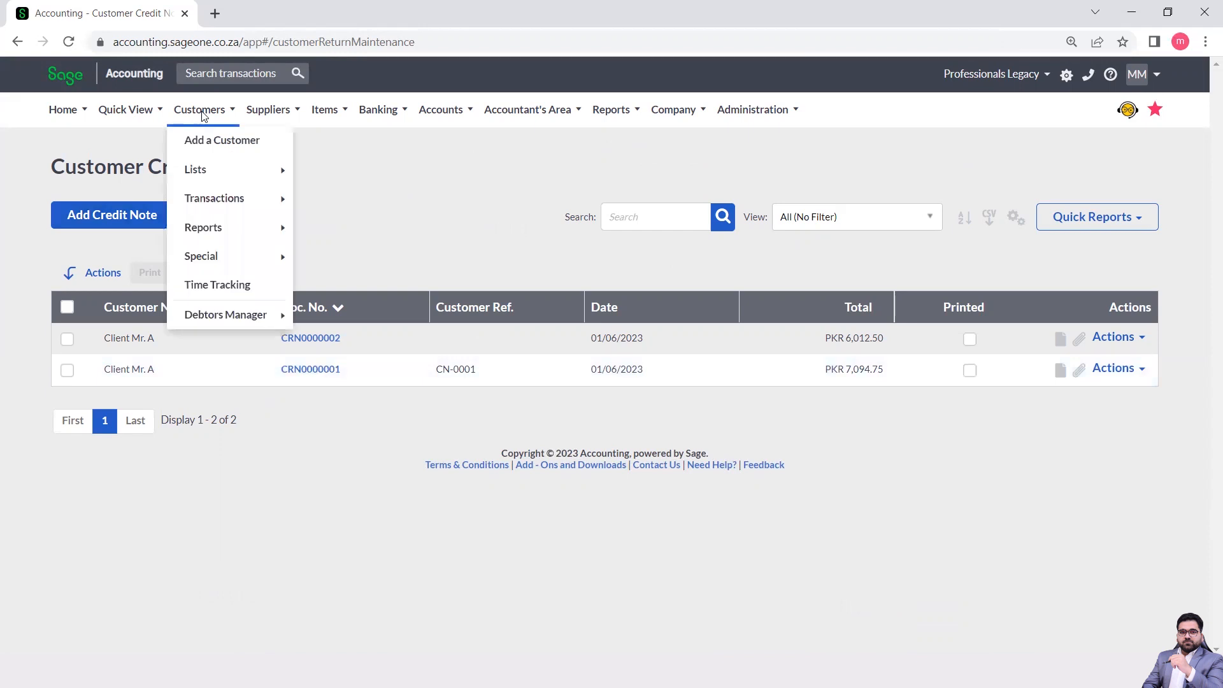
mouse_move(237, 202)
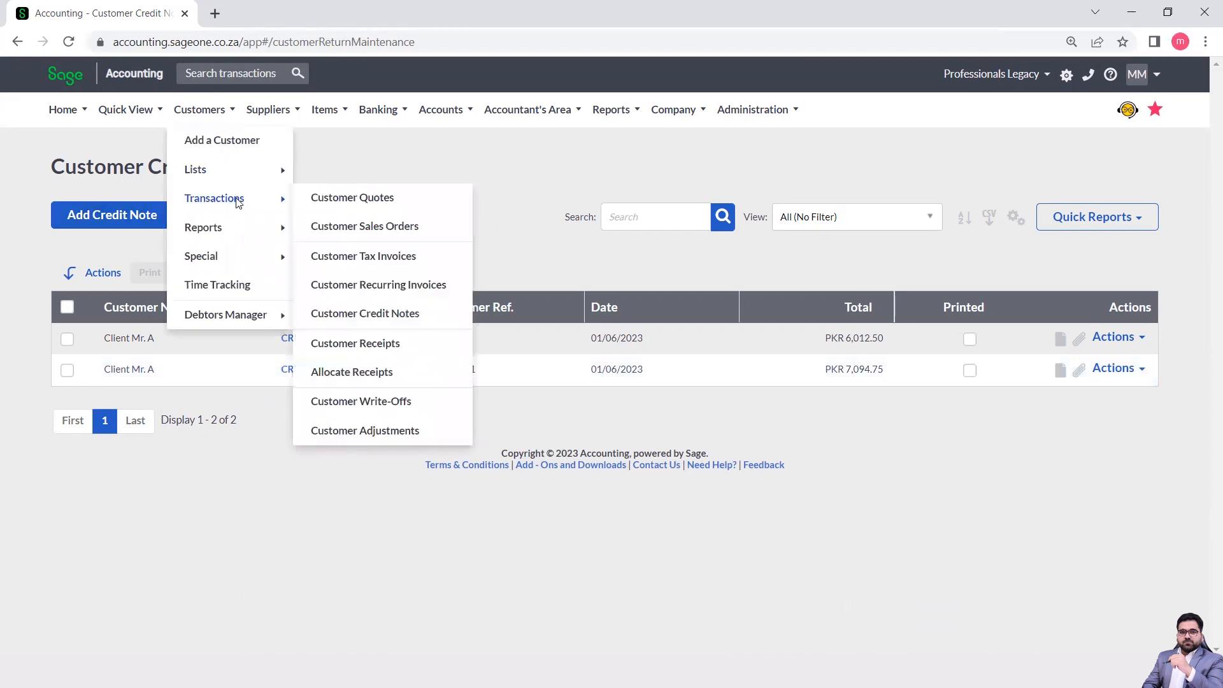
left_click(360, 262)
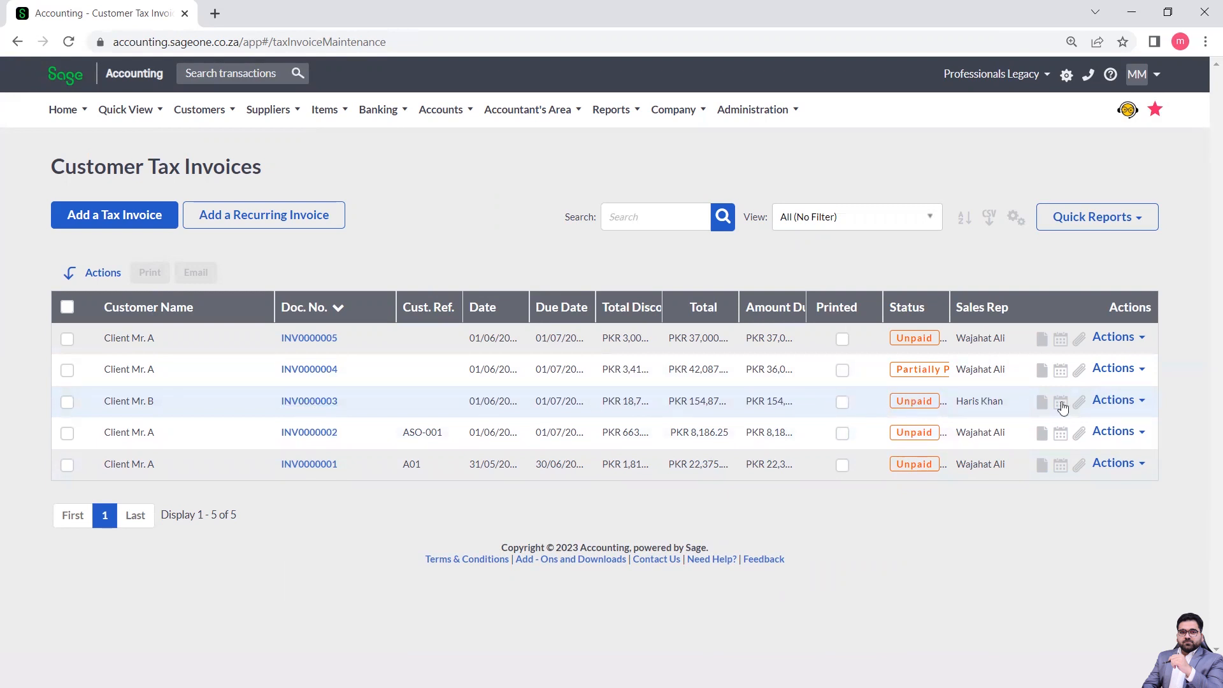
left_click(1129, 404)
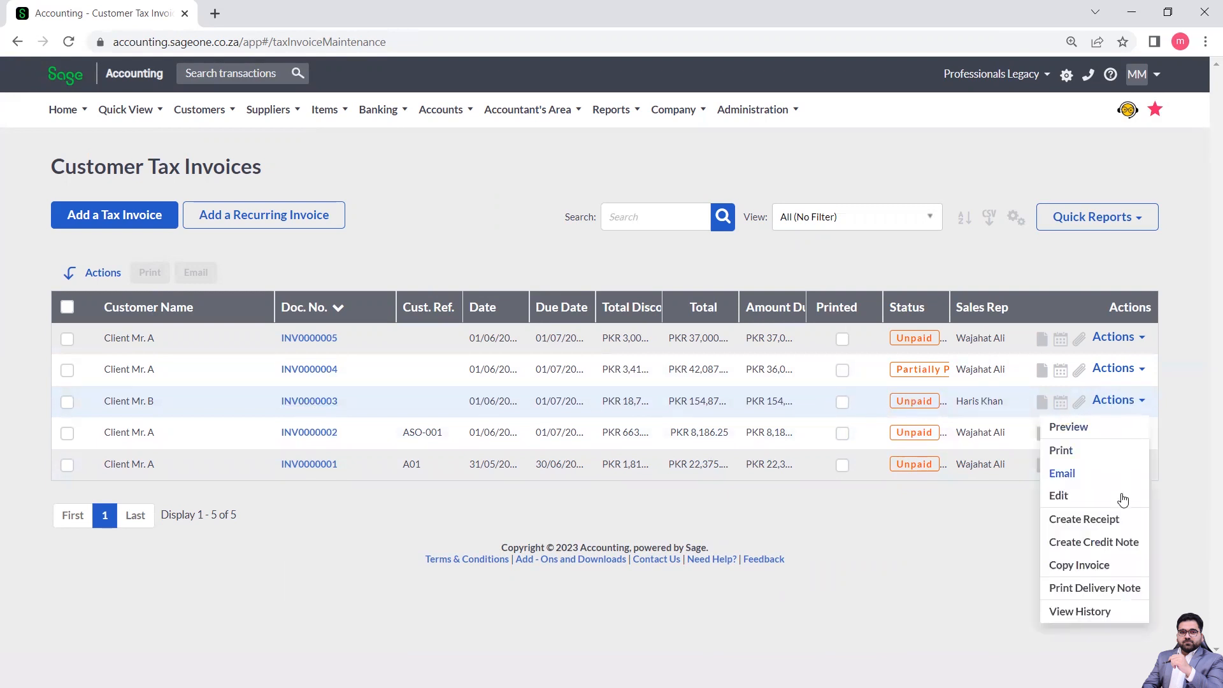
left_click(1106, 548)
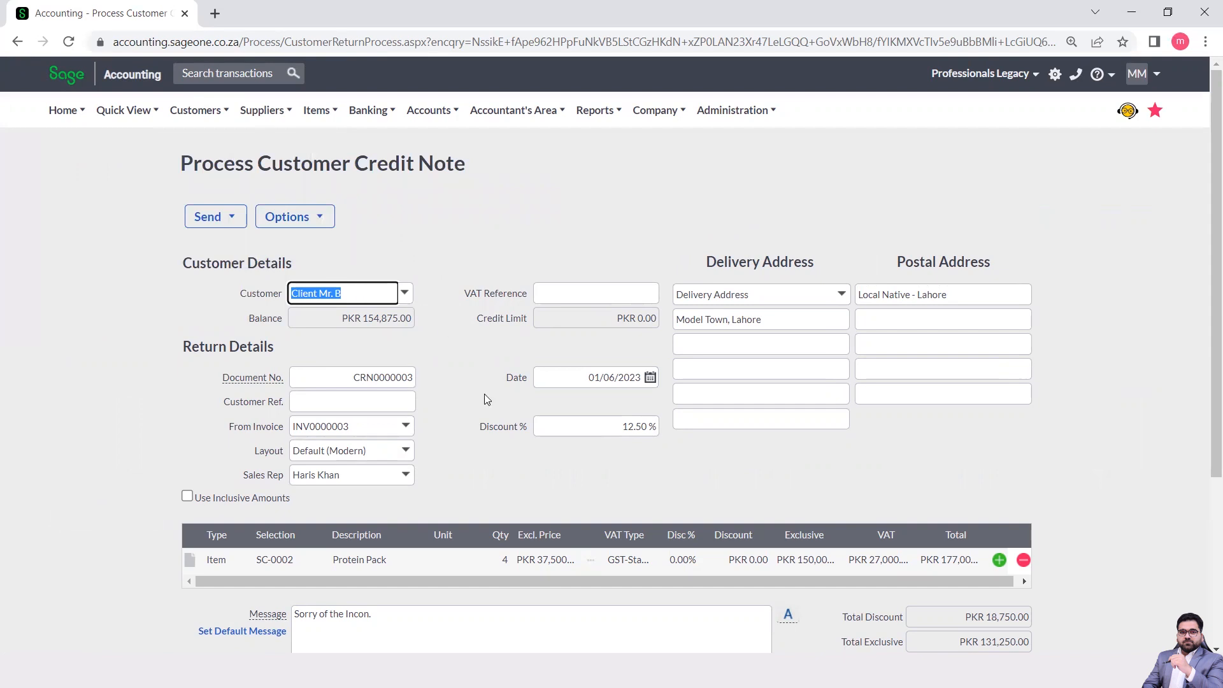
Set the Protein Pack quantity to 1 on Client Mr. B's credit note and save it
scroll(484, 393, "down", 2)
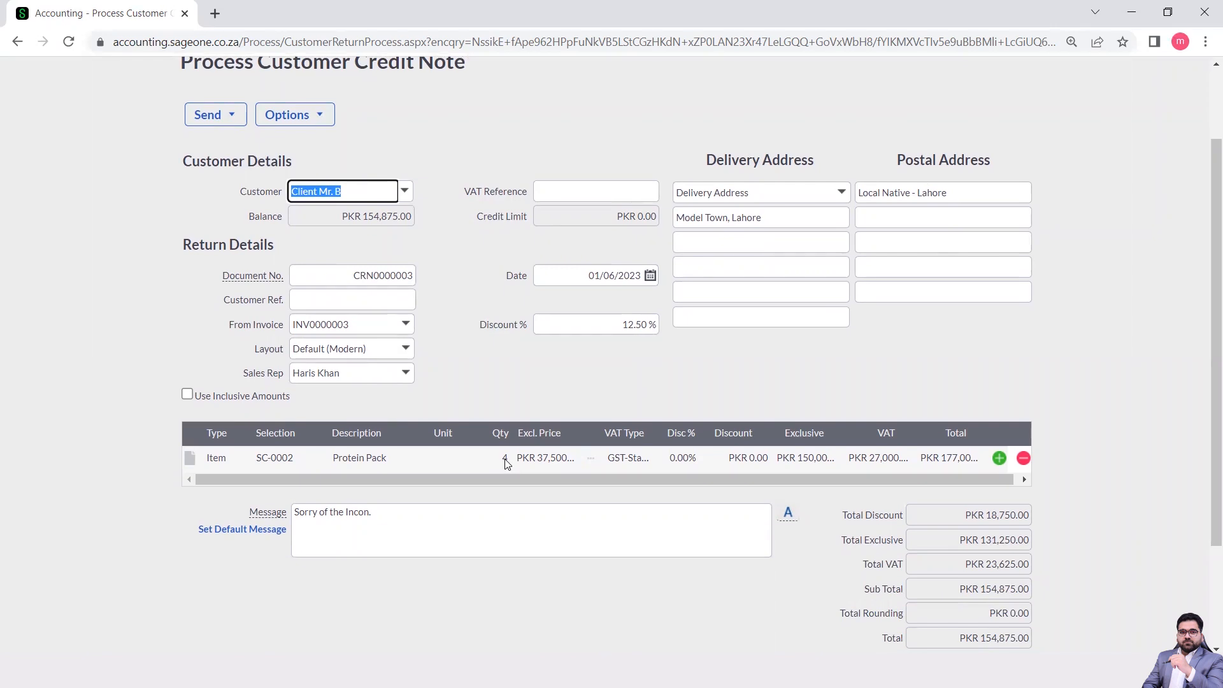
left_click(504, 459)
type("1")
left_click(1076, 465)
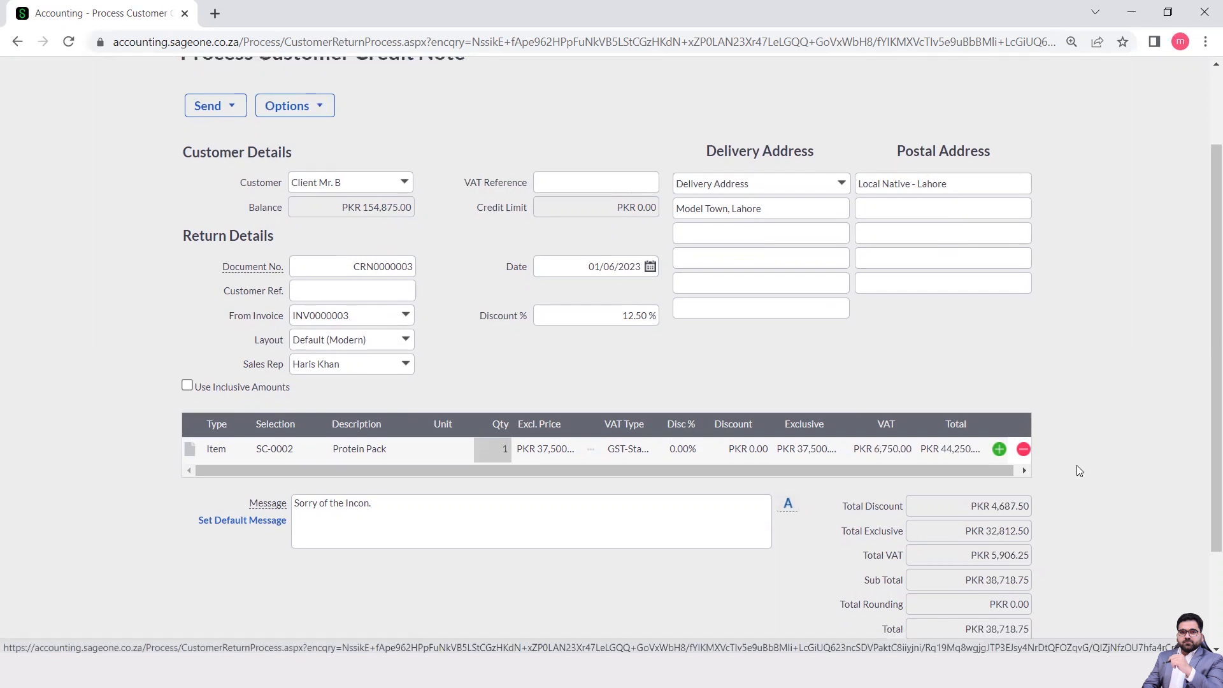
scroll(1076, 470, "down", 2)
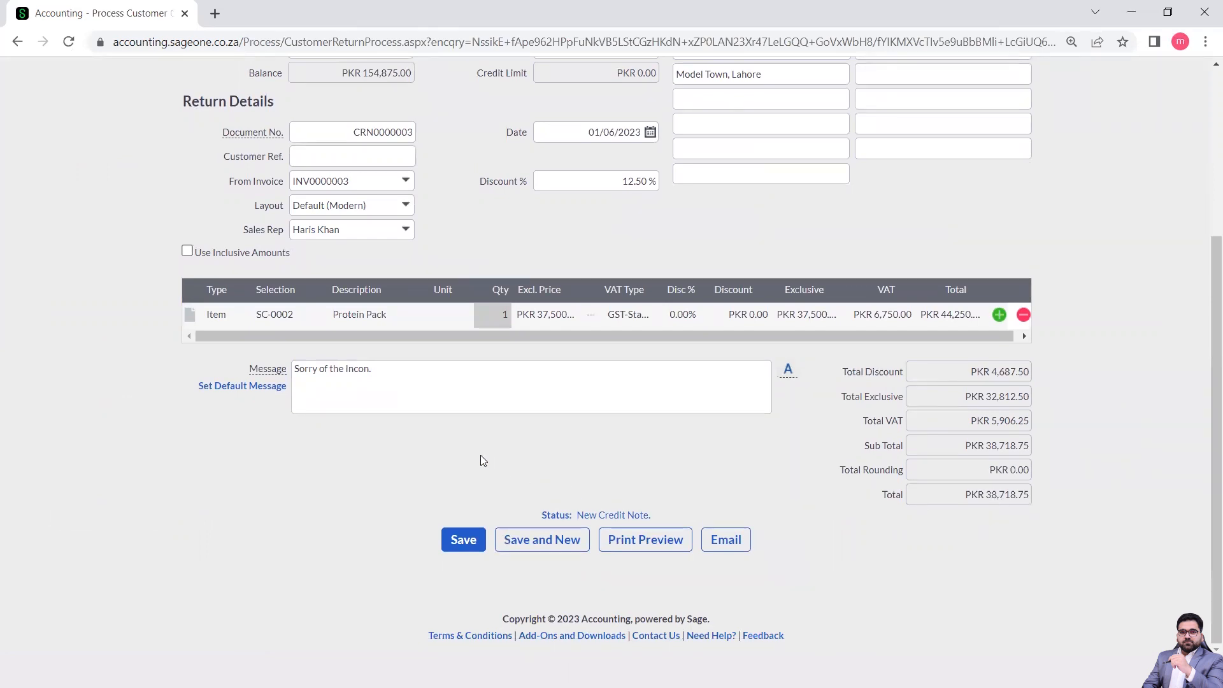
left_click(465, 540)
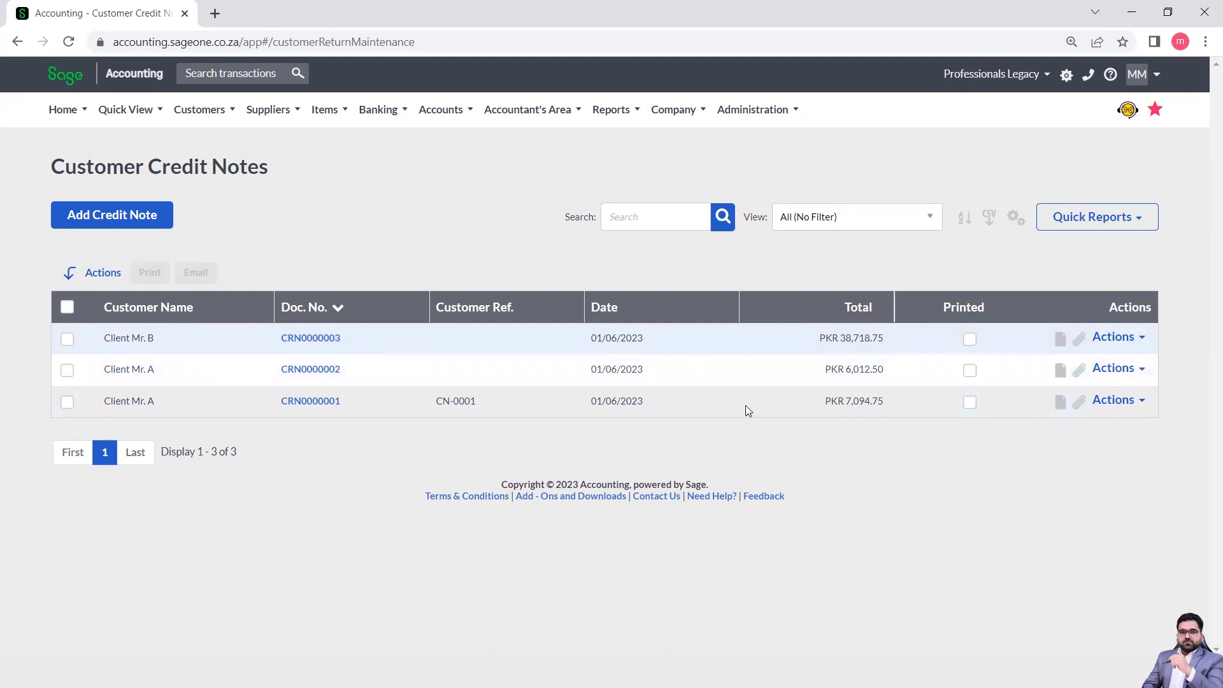
Check the available actions for the credit notes and view the history of CRN0000001 and CRN0000003, closing each history window
left_click(1132, 344)
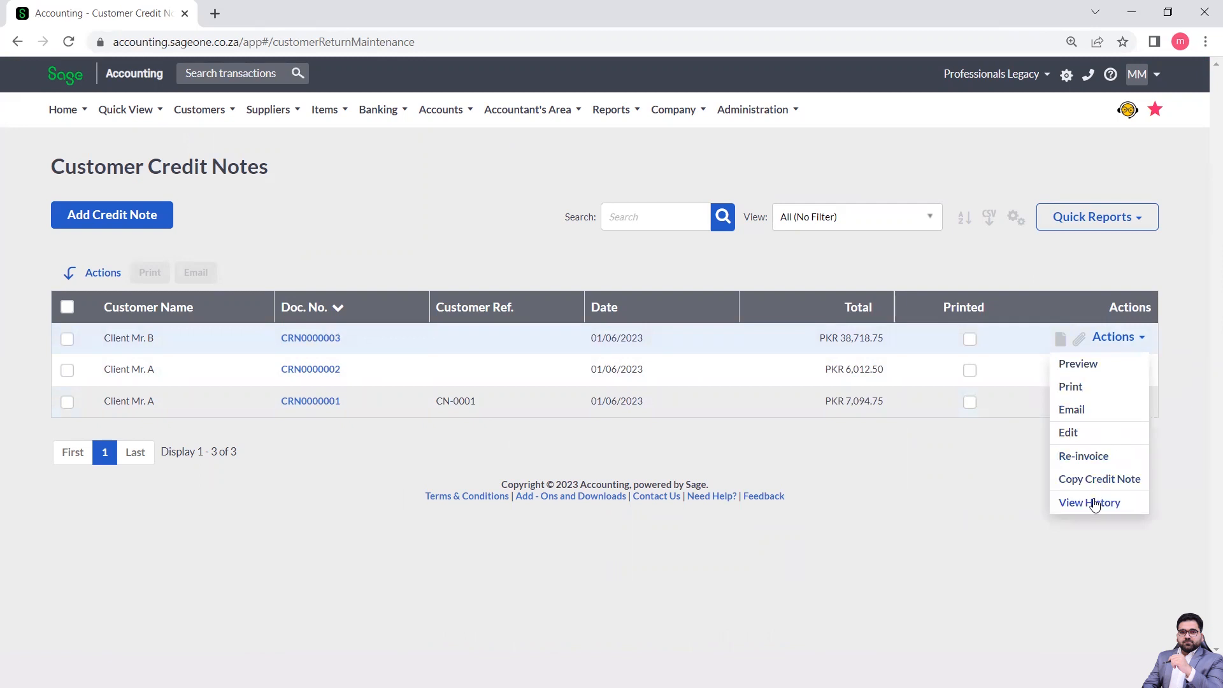
left_click(973, 529)
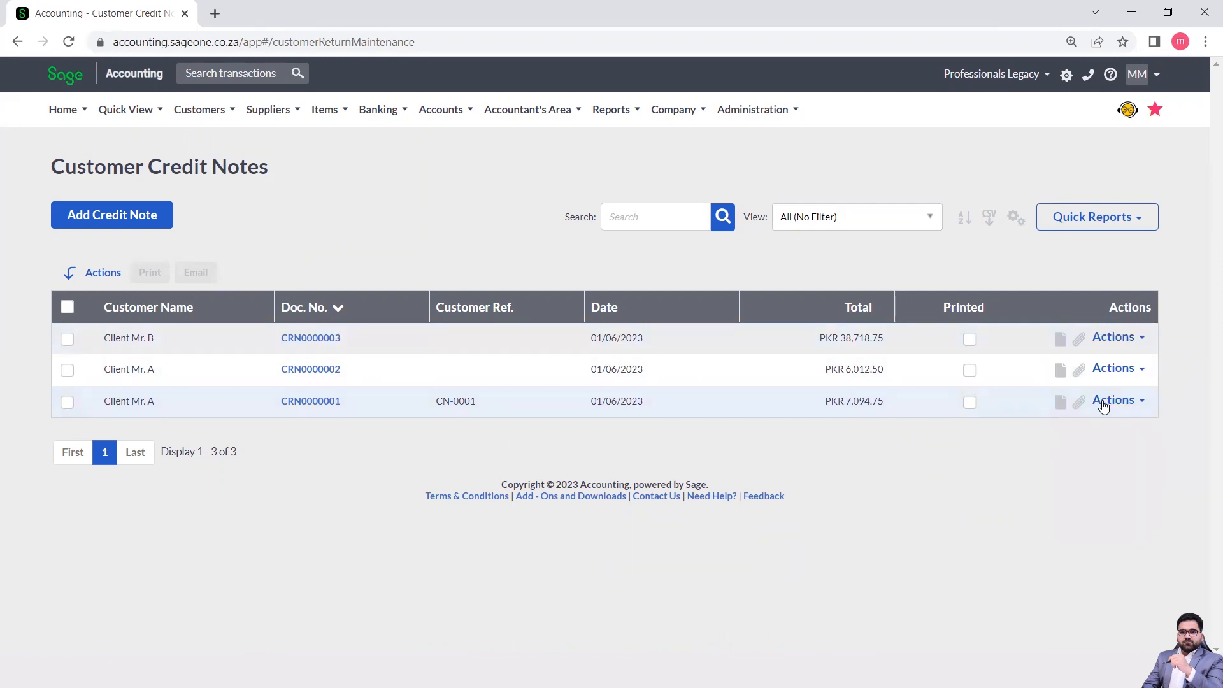
left_click(1109, 400)
left_click(1083, 564)
left_click(605, 273)
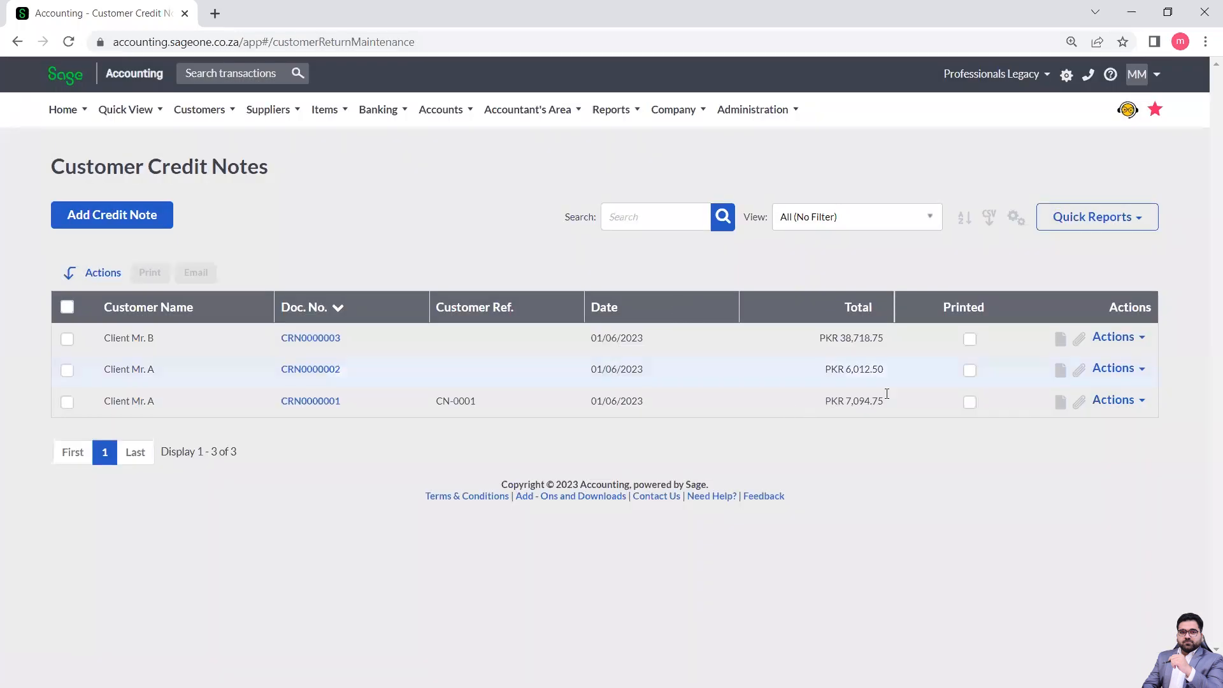
left_click(1120, 347)
left_click(1104, 501)
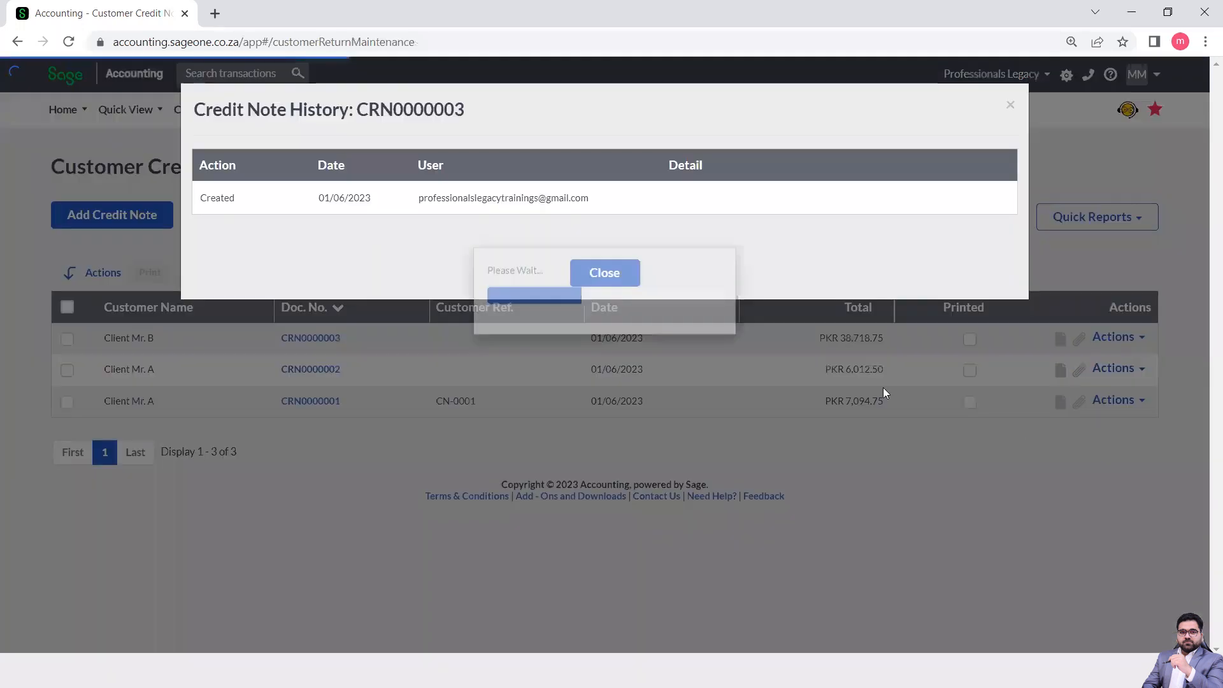
left_click(1015, 105)
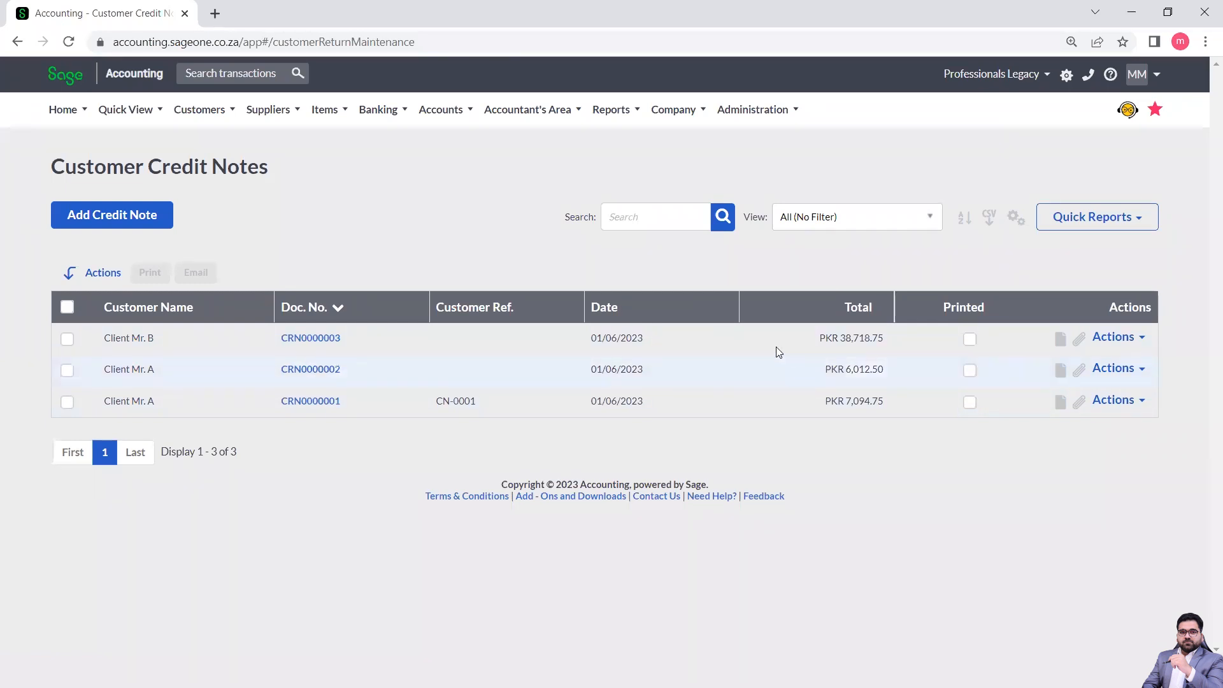
Customise the credit notes grid to include the Total Discount column and save the layout
left_click(1015, 218)
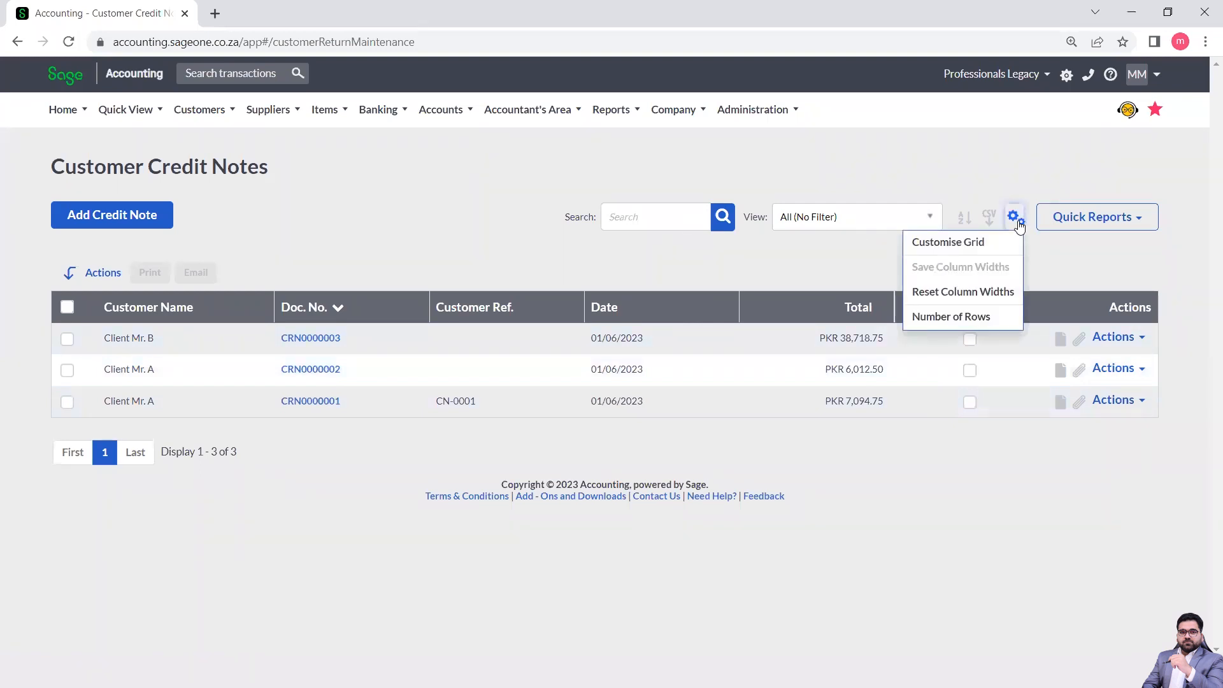
left_click(969, 253)
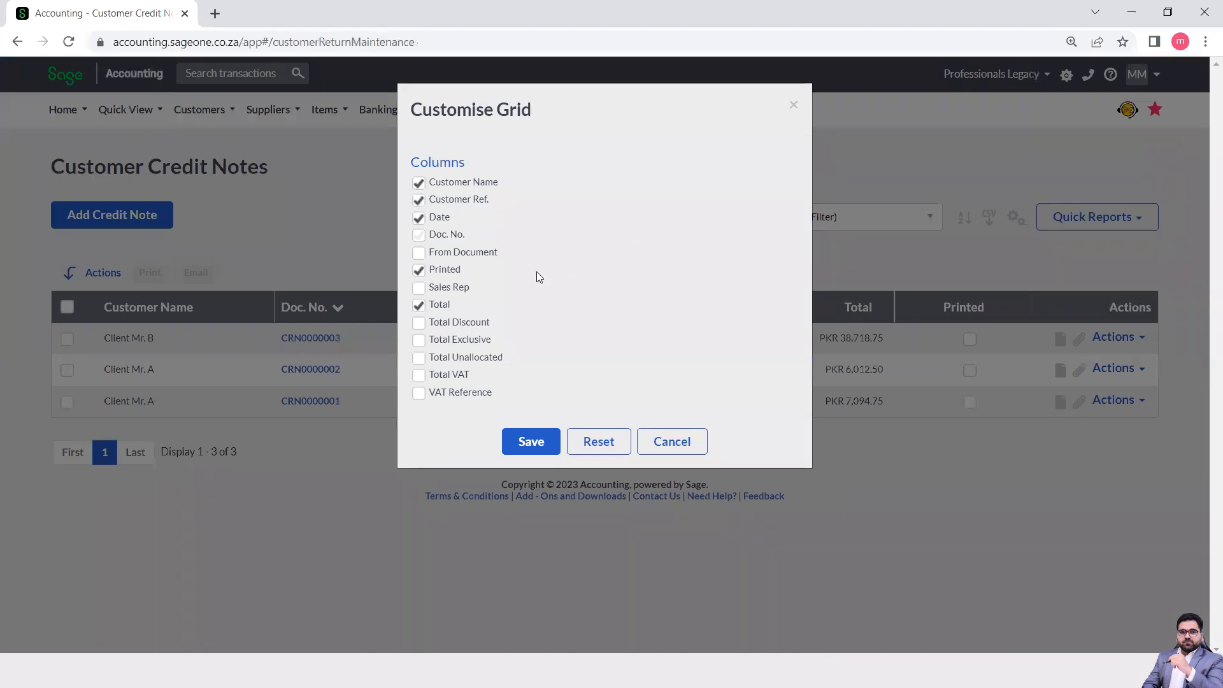
left_click(419, 322)
left_click(532, 448)
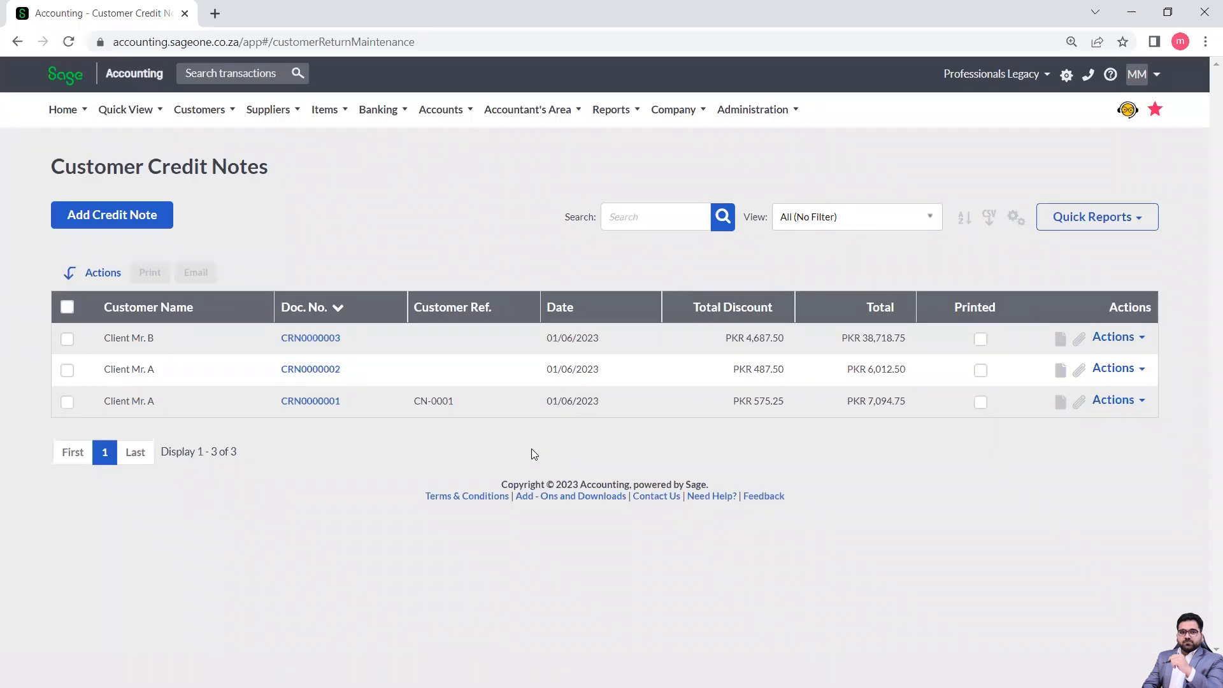
Go to the customer receipts list and start a new receipt
left_click(207, 117)
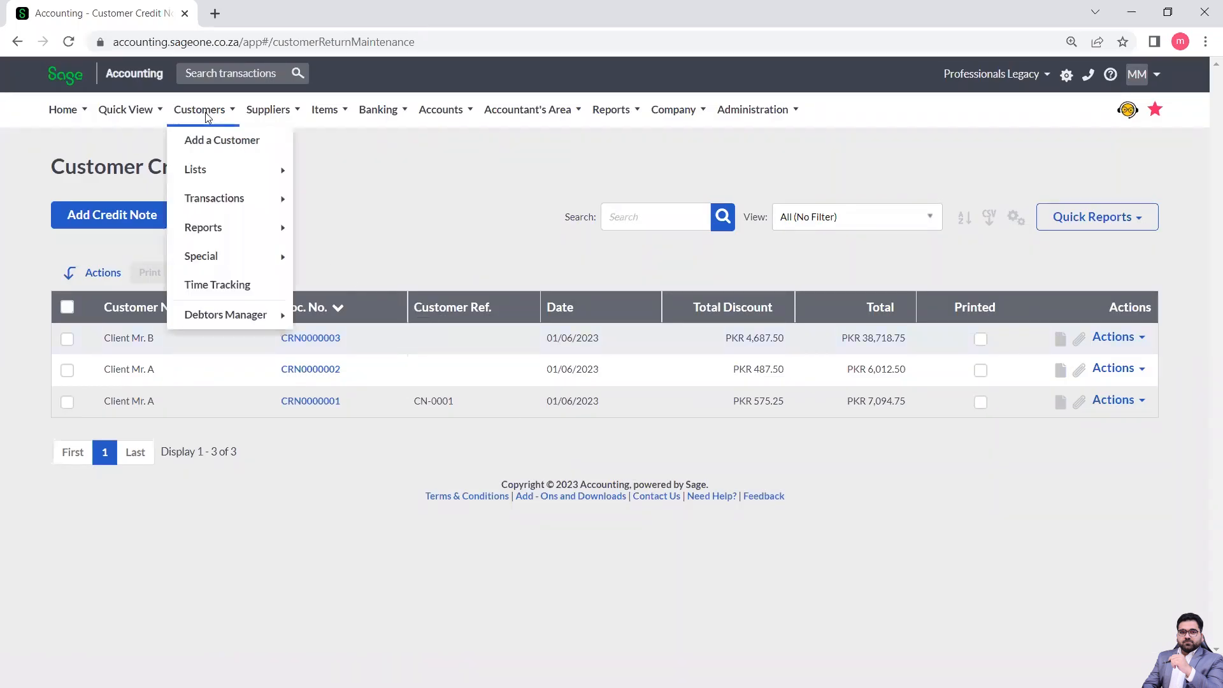
mouse_move(231, 199)
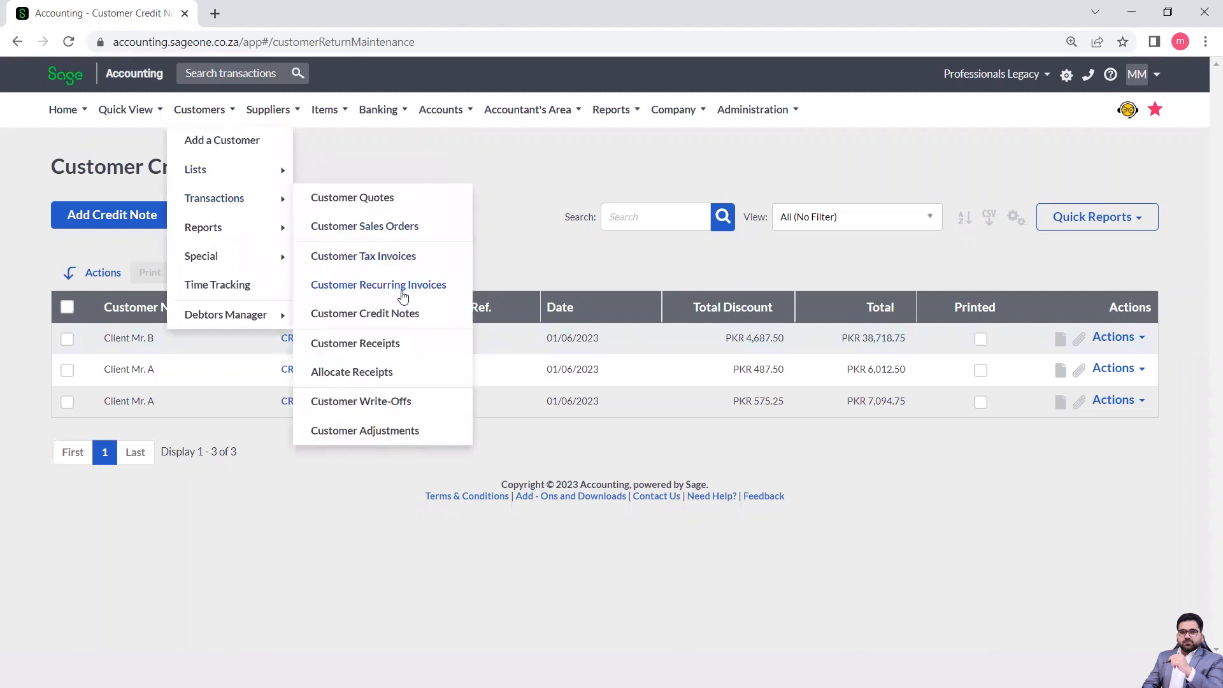
left_click(387, 341)
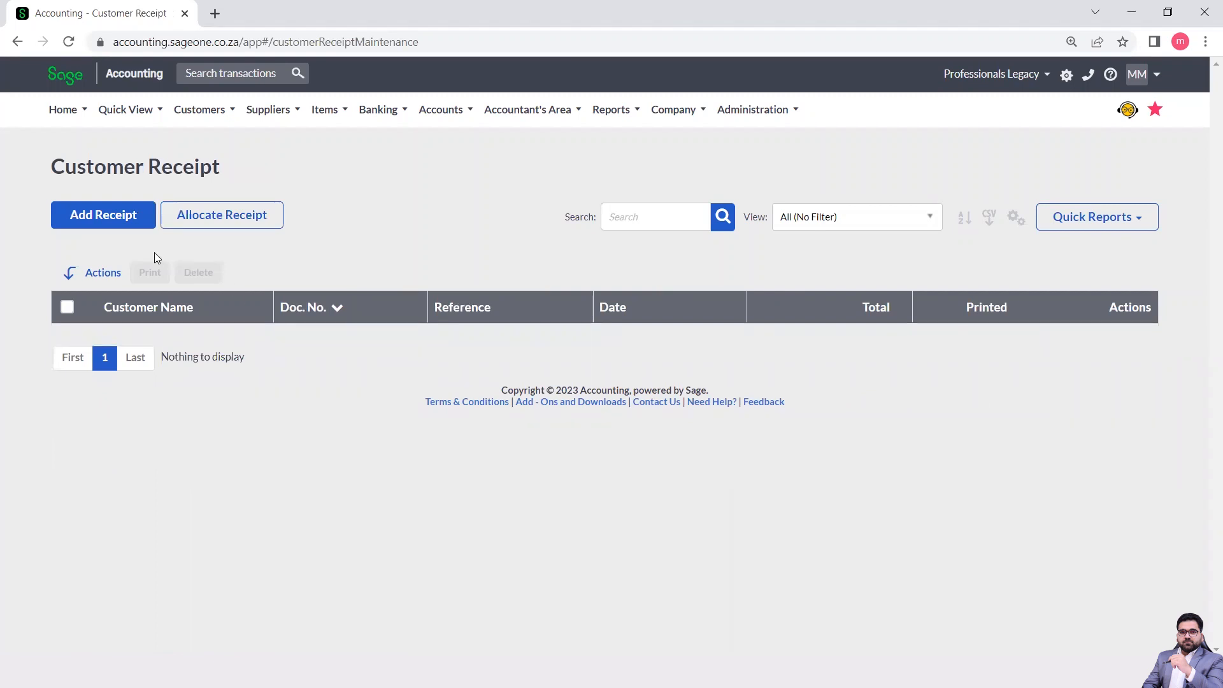
left_click(118, 220)
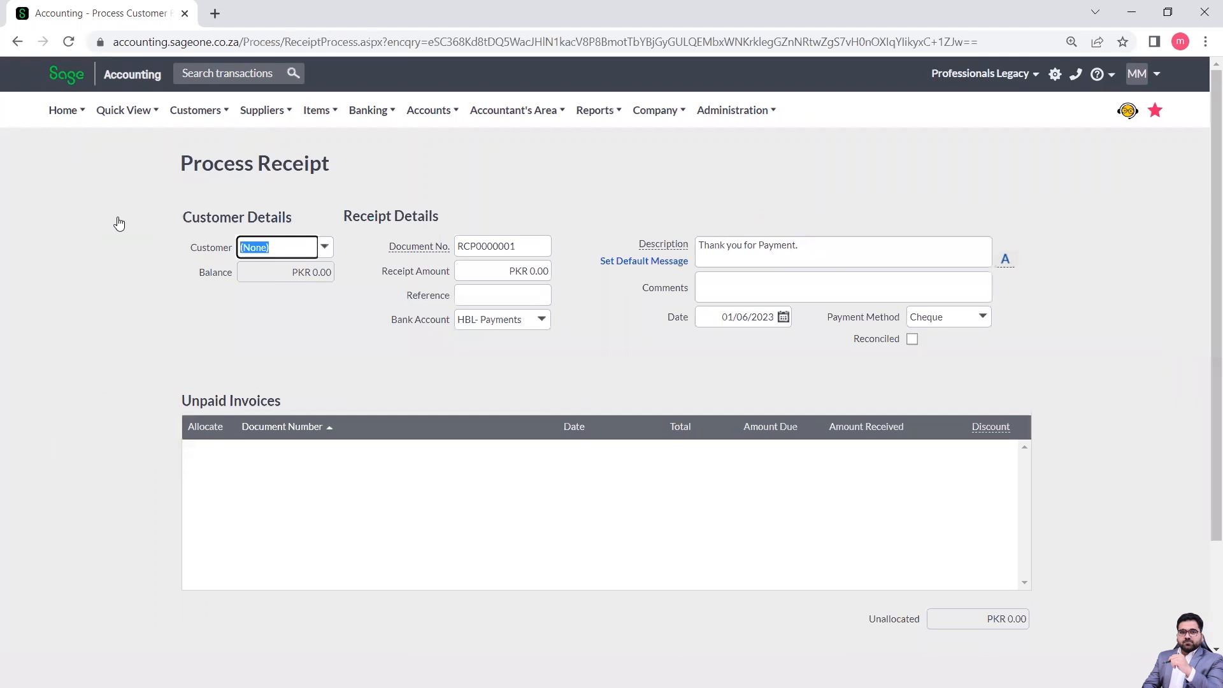
Select Client Mr. A as the receipt's customer, review the unpaid invoices, and set the receipt amount to PKR 50,000
left_click(325, 249)
left_click(291, 307)
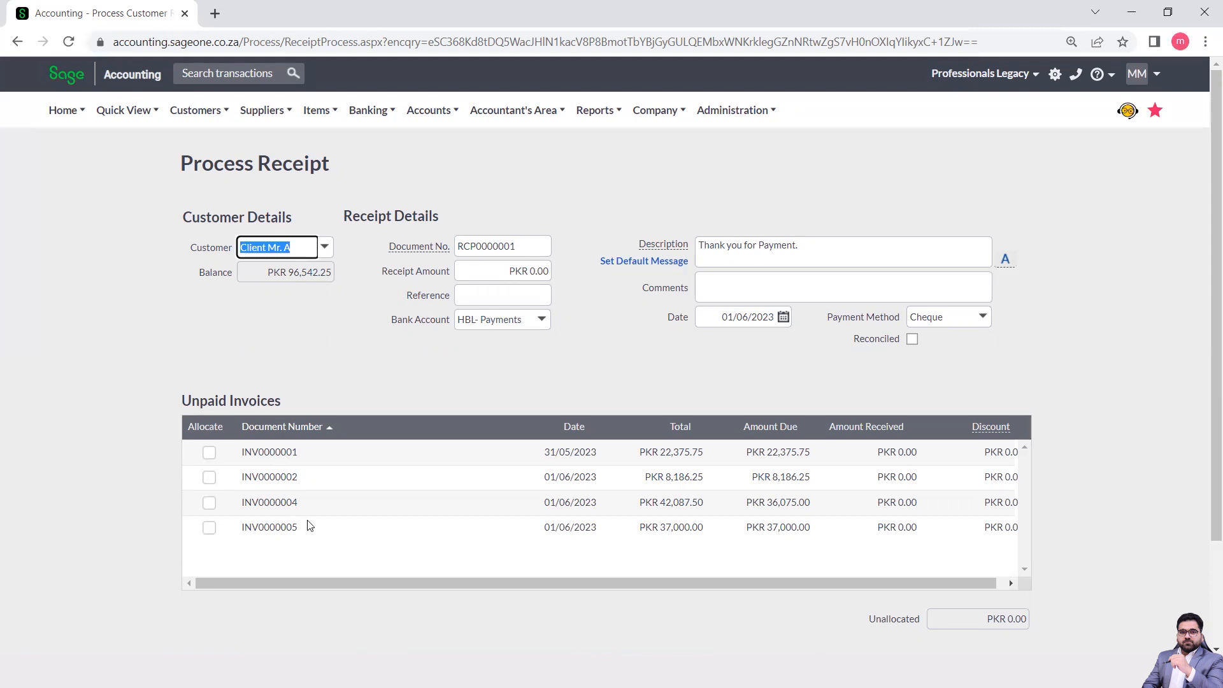
left_click_drag(591, 585, 486, 497)
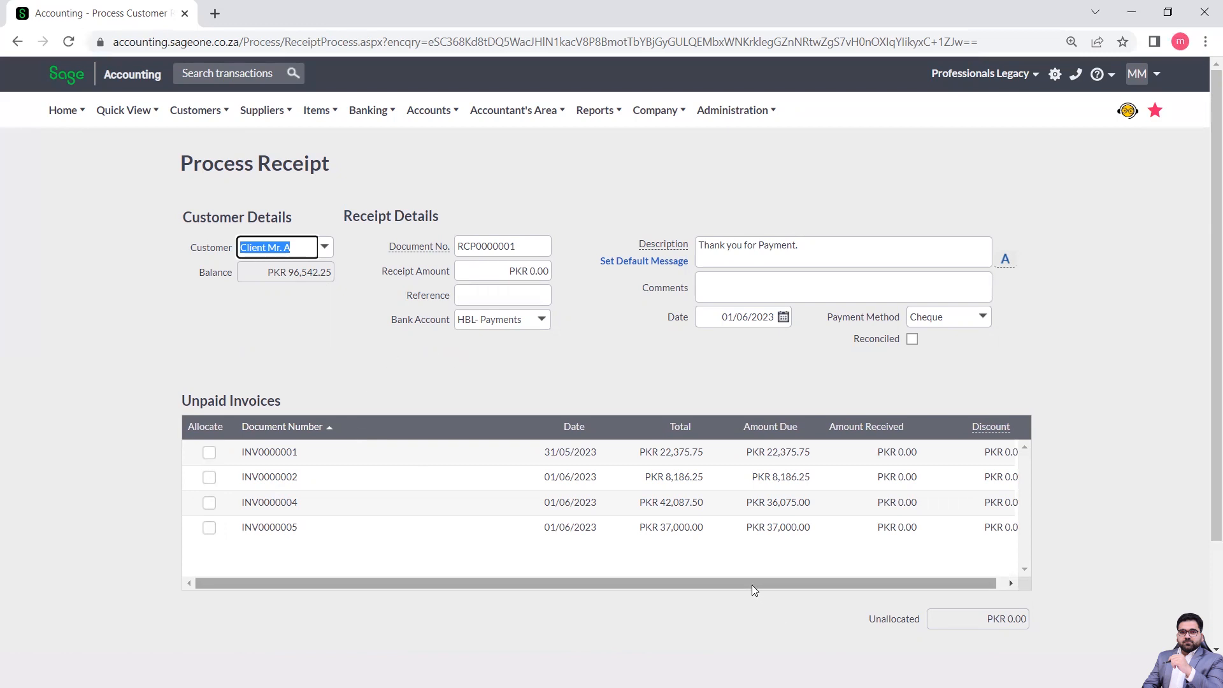
left_click_drag(752, 585, 797, 583)
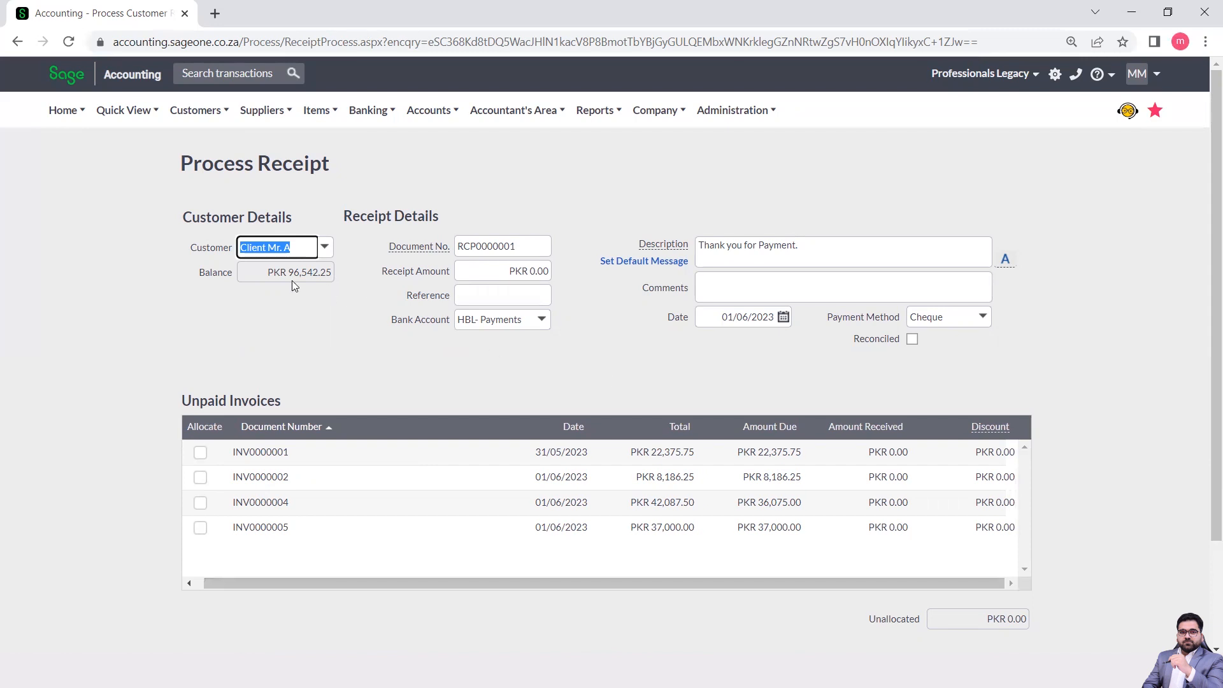
left_click(532, 272)
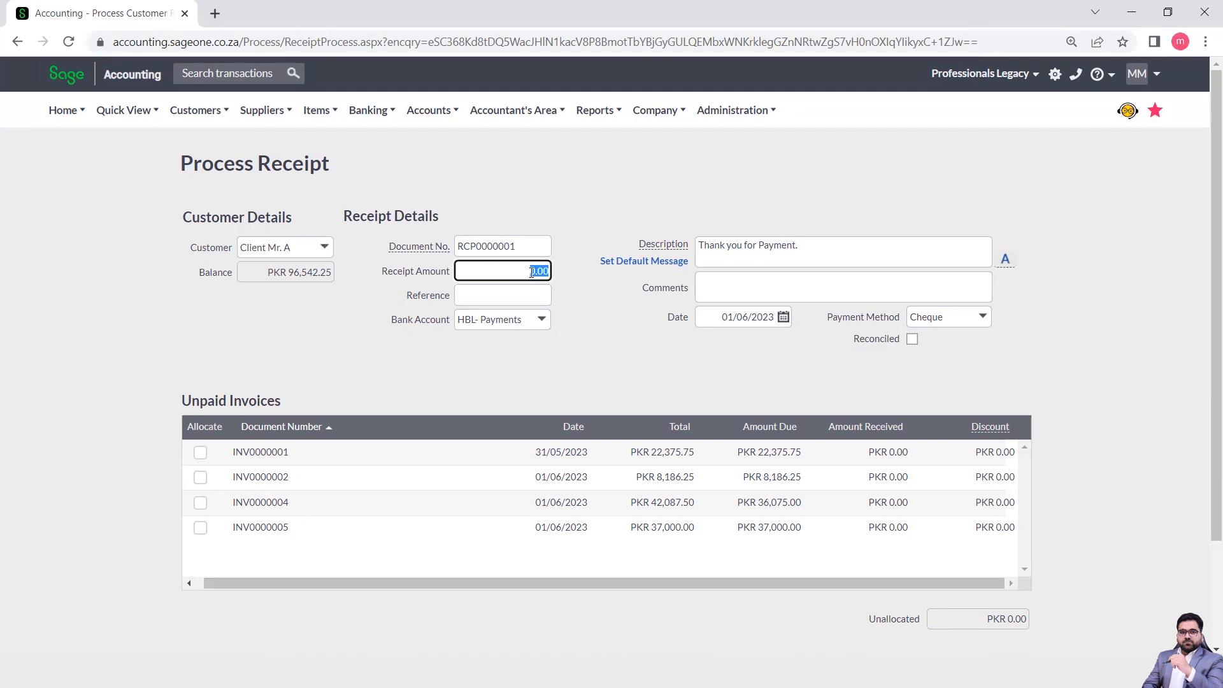
key("BackSpace")
type("50000")
left_click(340, 320)
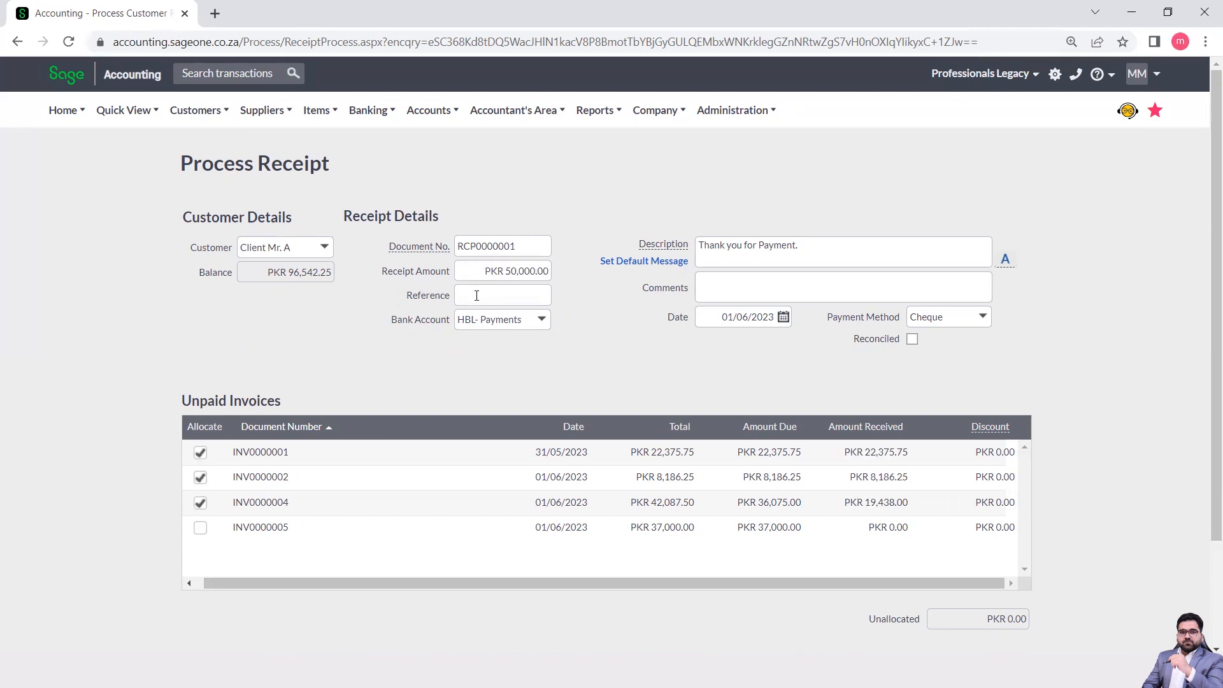
Remove the receipt's allocation from invoices INV0000001, INV0000002 and INV0000004
left_click(200, 454)
left_click(202, 474)
left_click(201, 504)
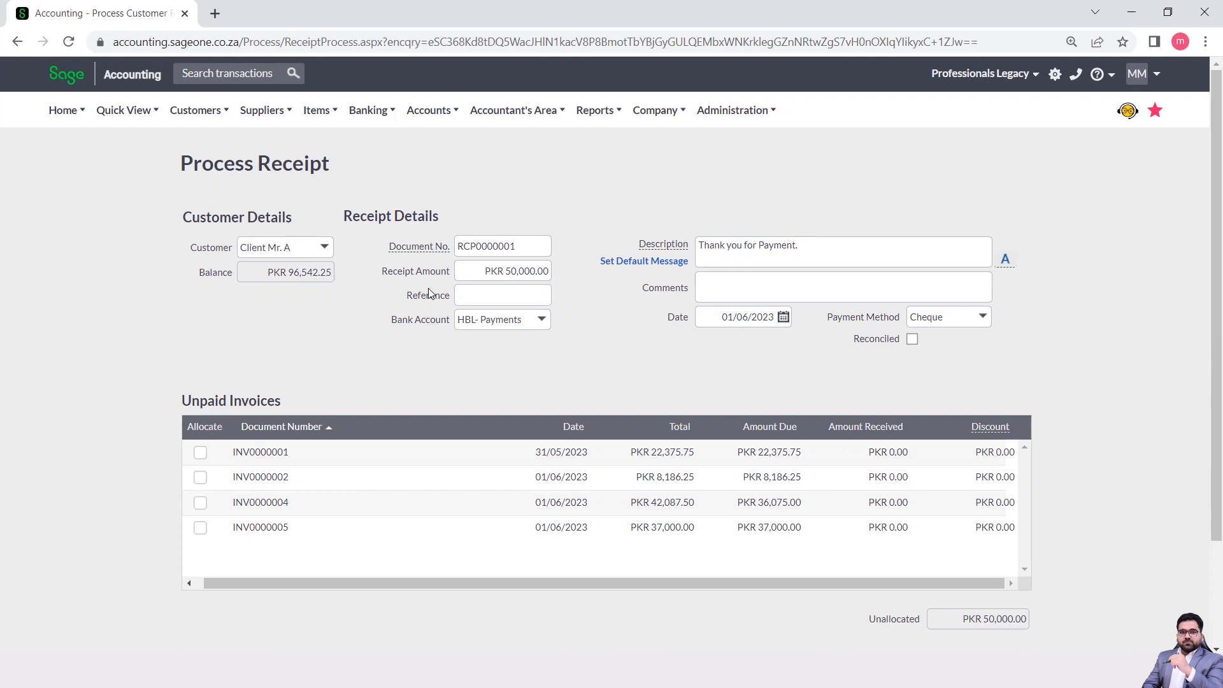
Give the receipt the reference C-3435465, keep Cheque as the payment method, and process it
left_click(492, 291)
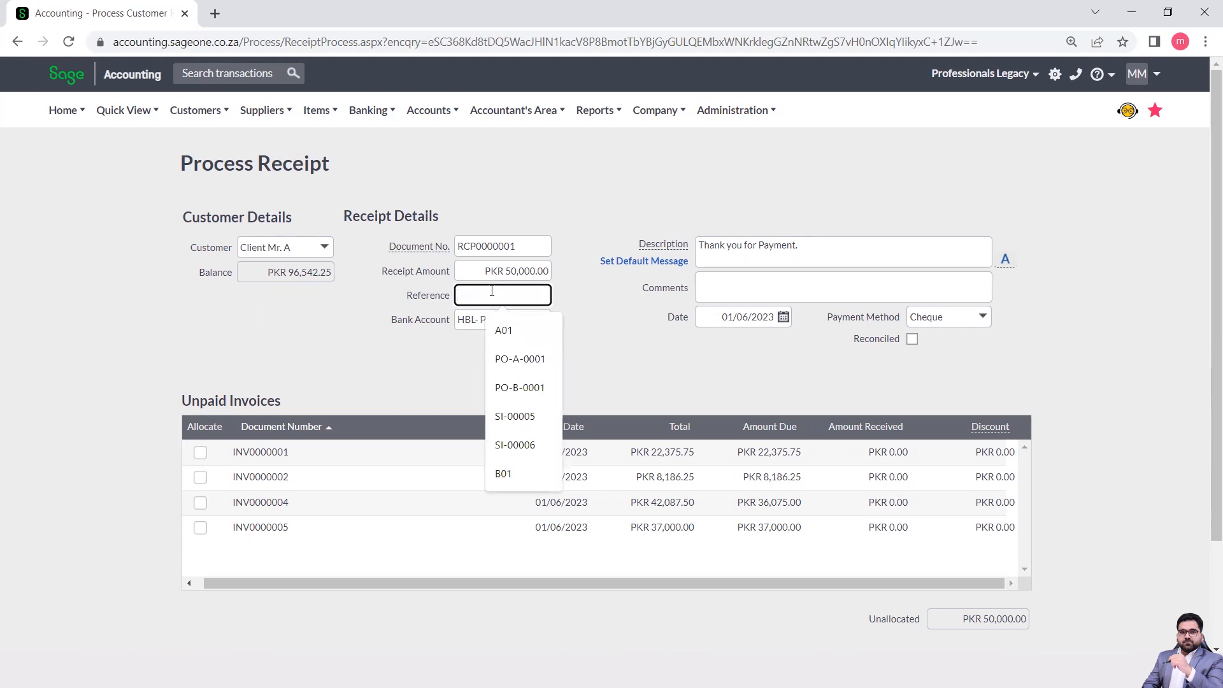
type("C-3435465")
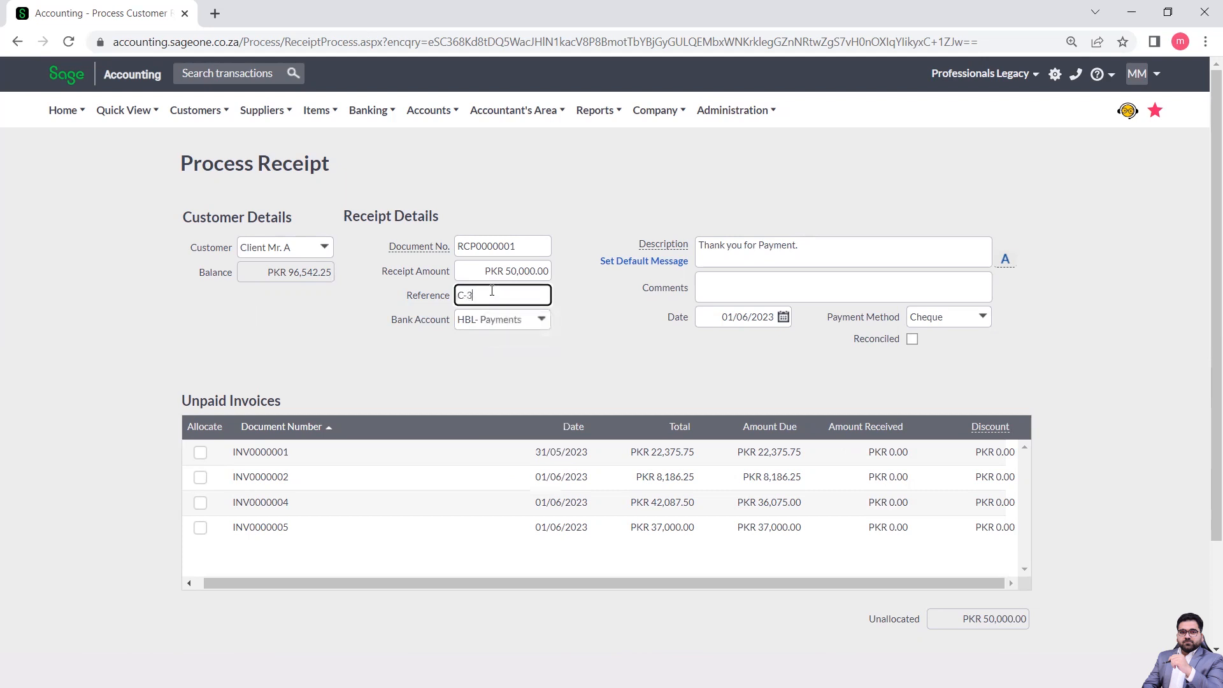
left_click(607, 352)
left_click(989, 319)
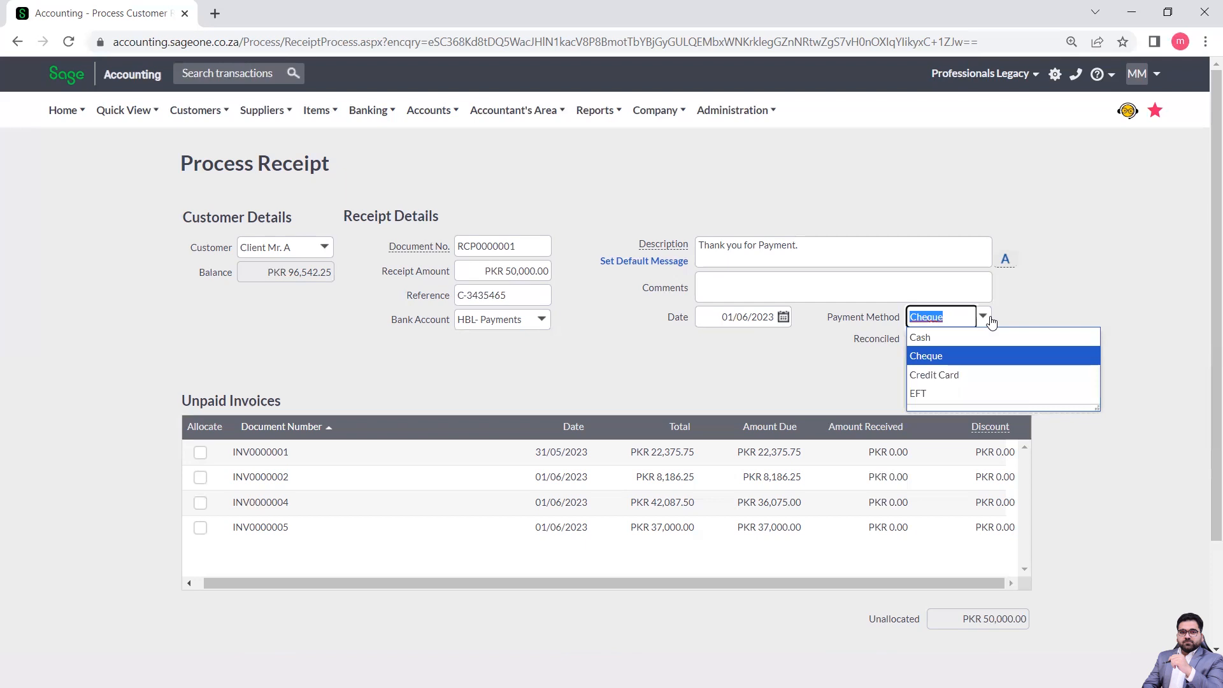
left_click(838, 390)
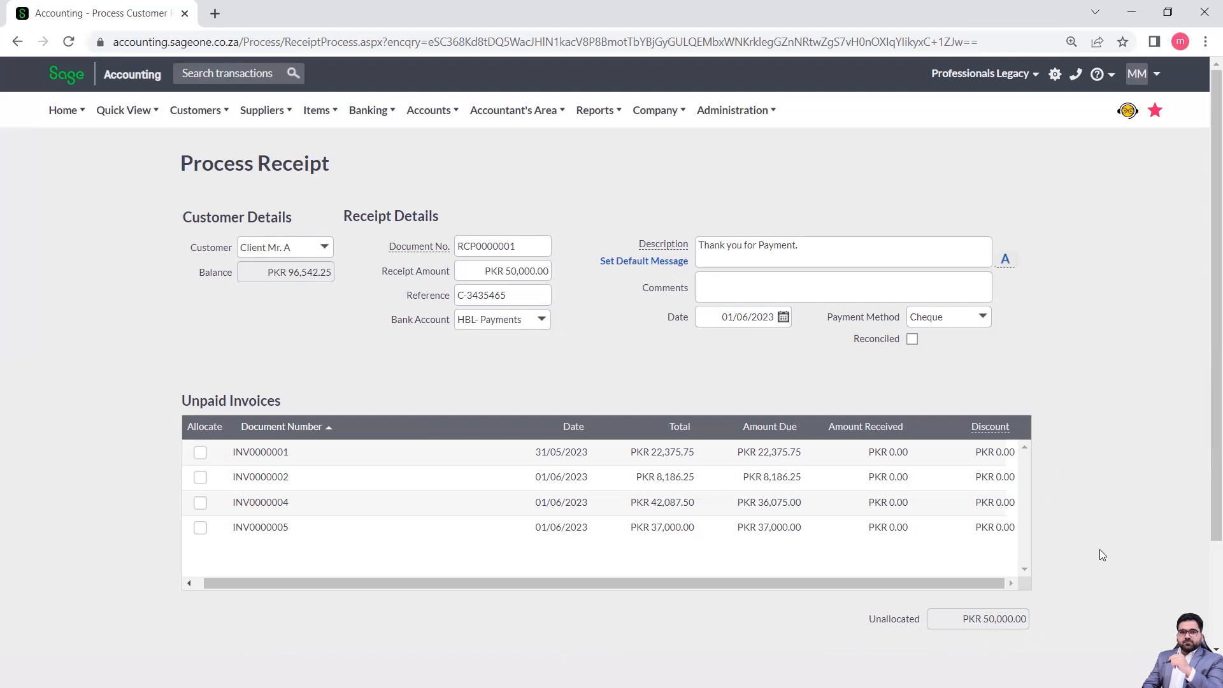
scroll(1100, 549, "down", 2)
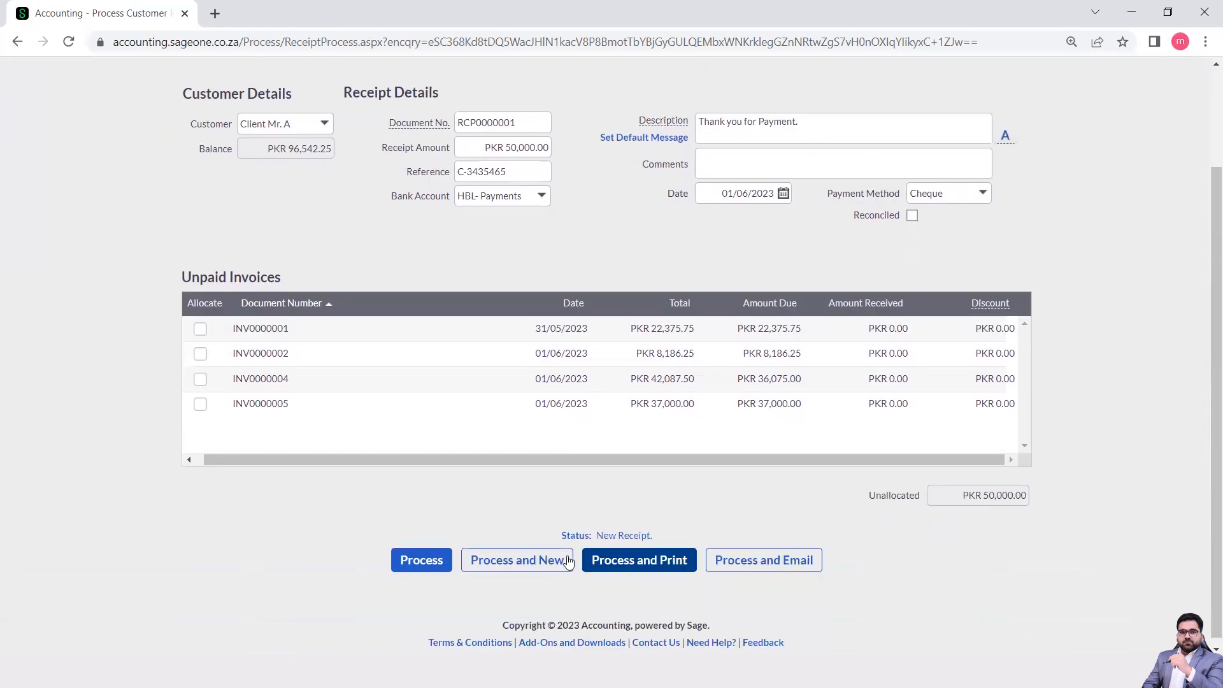
left_click(425, 561)
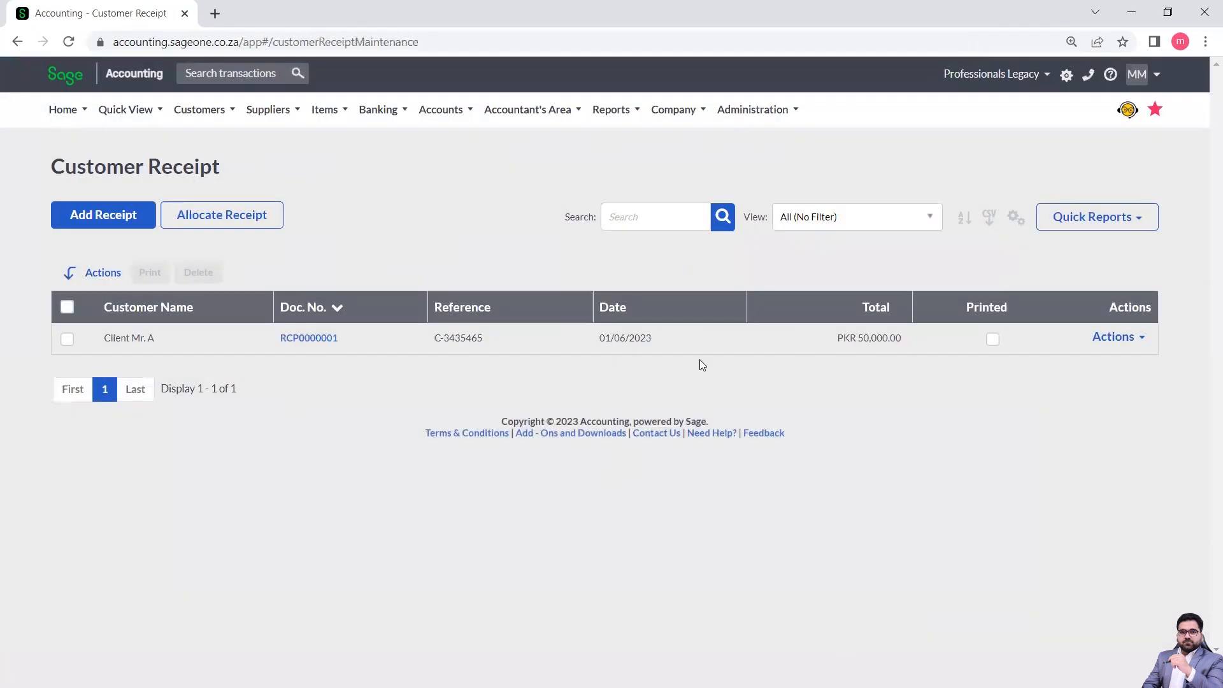
Open the customer tax invoices list
left_click(114, 217)
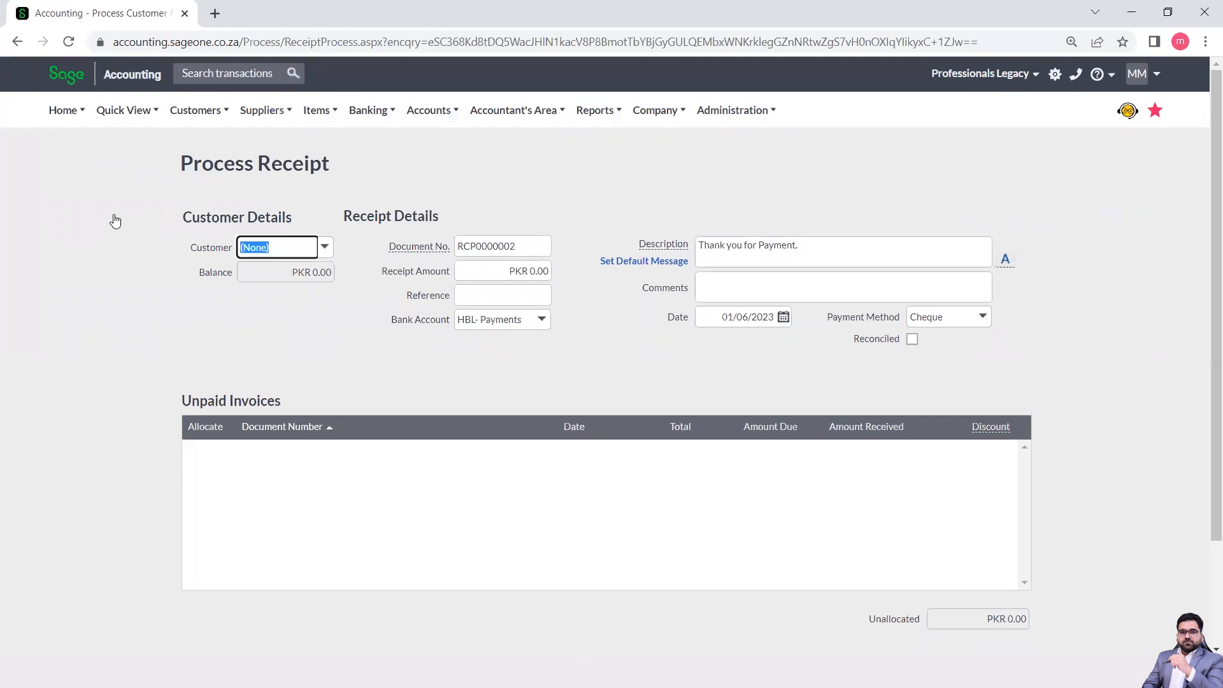
mouse_move(198, 113)
mouse_move(233, 198)
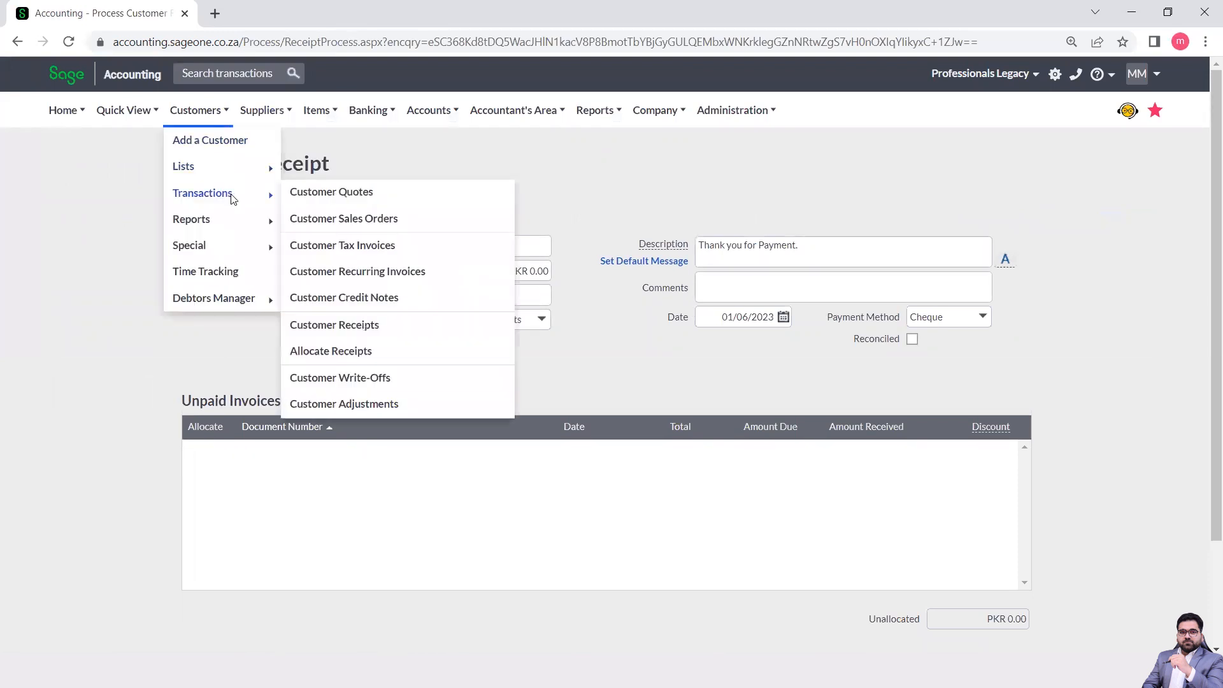
left_click(361, 248)
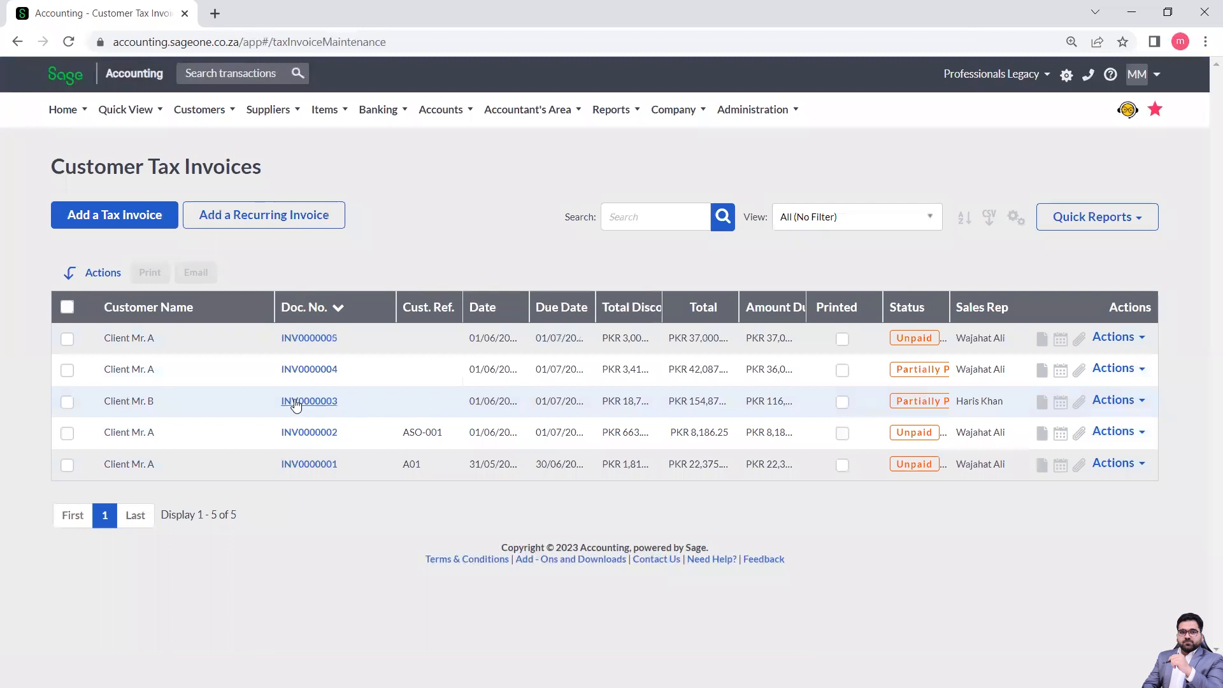
left_click(1116, 402)
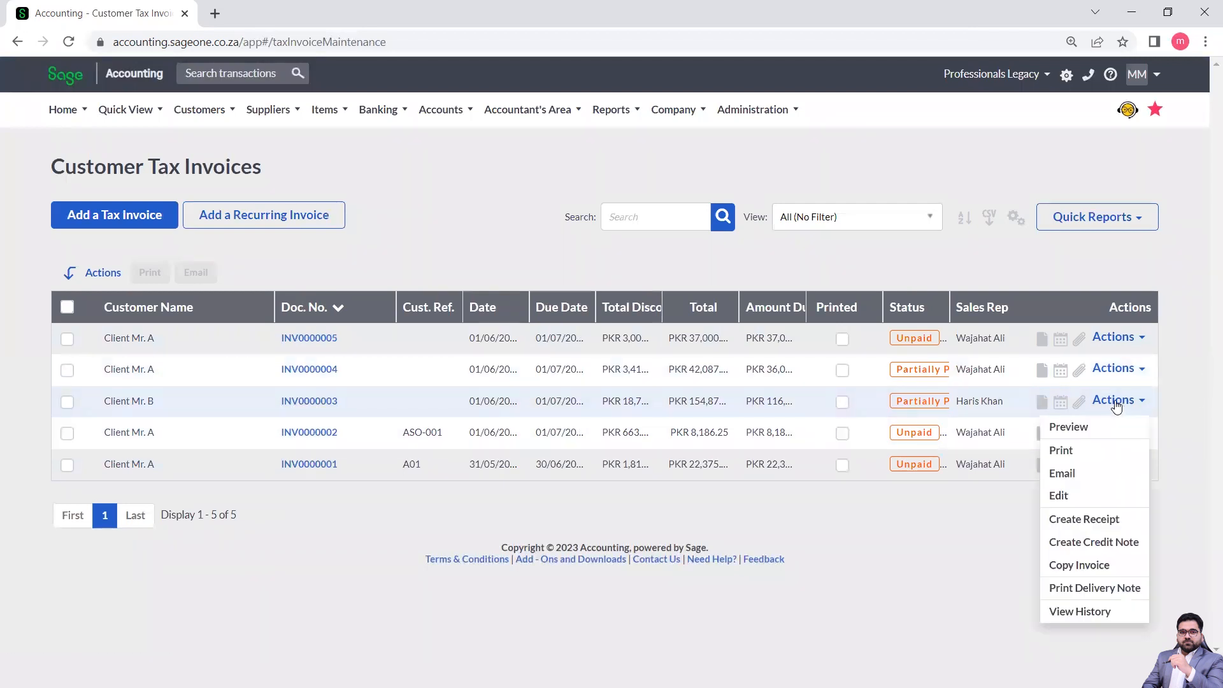
left_click(1085, 566)
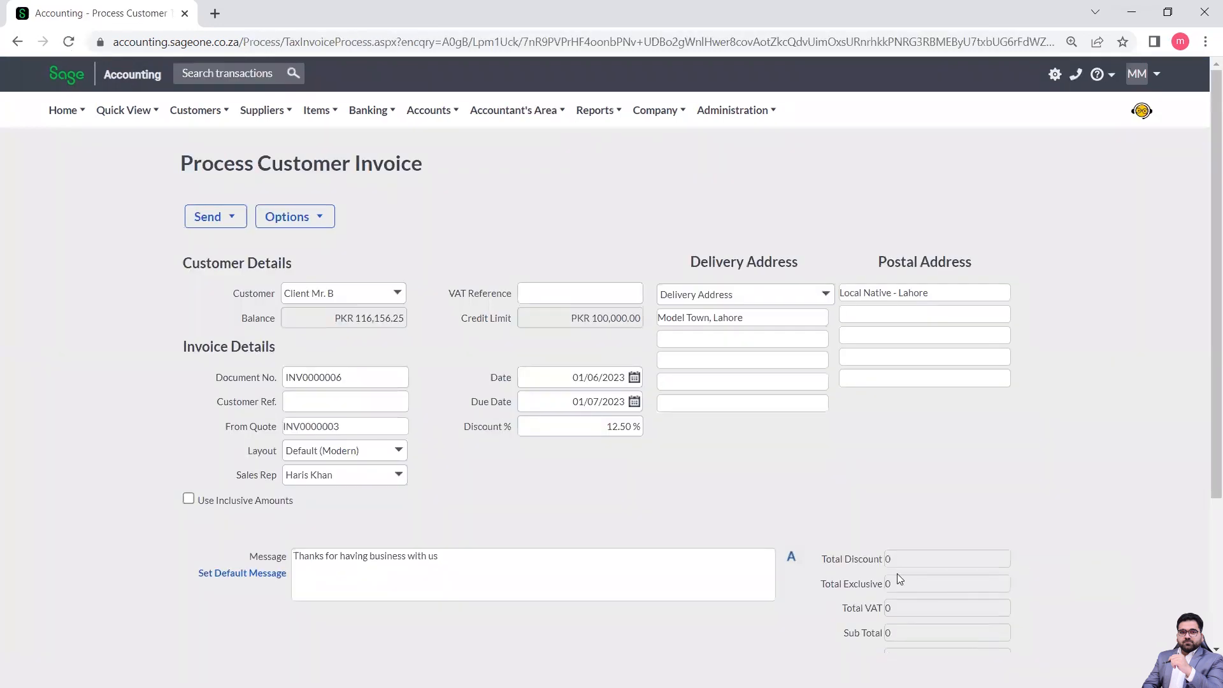
scroll(806, 473, "down", 1)
scroll(805, 473, "down", 3)
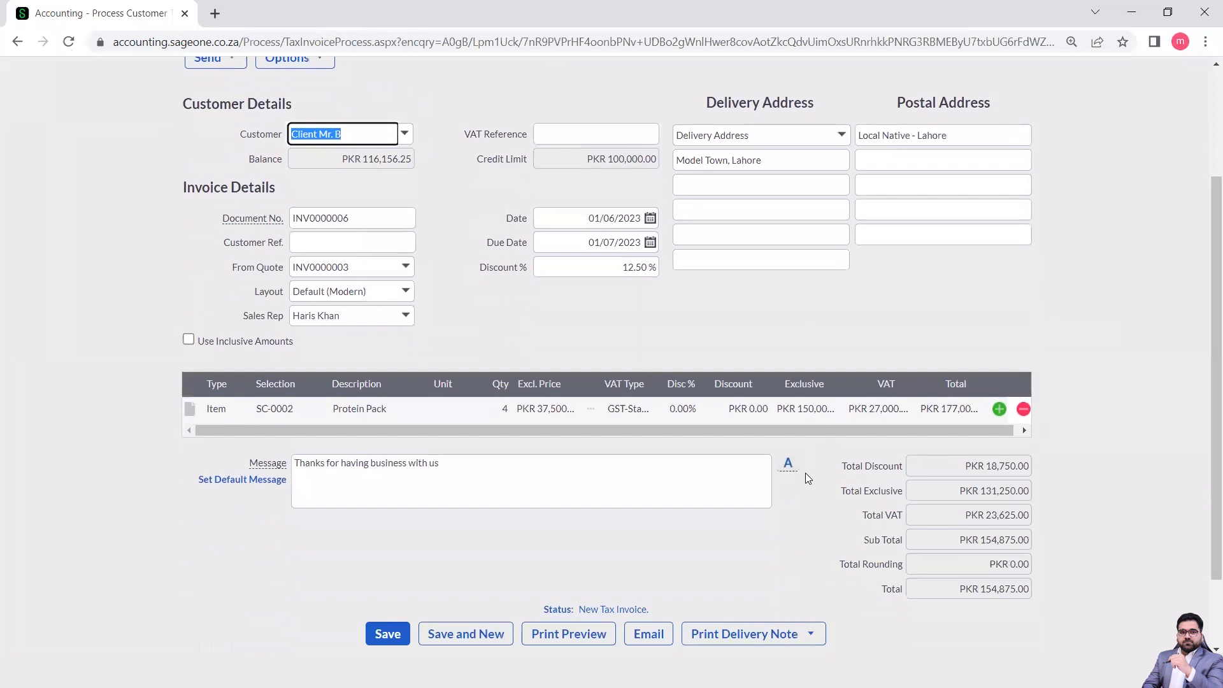
scroll(805, 473, "up", 2)
scroll(807, 478, "up", 2)
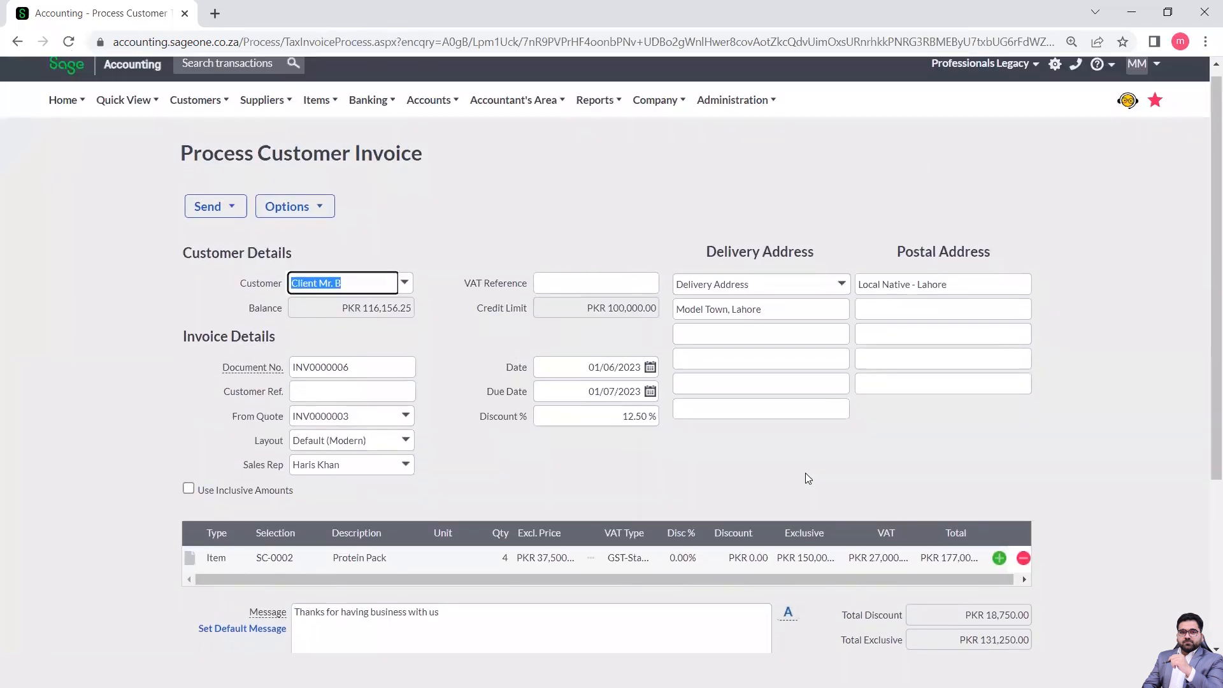
mouse_move(216, 100)
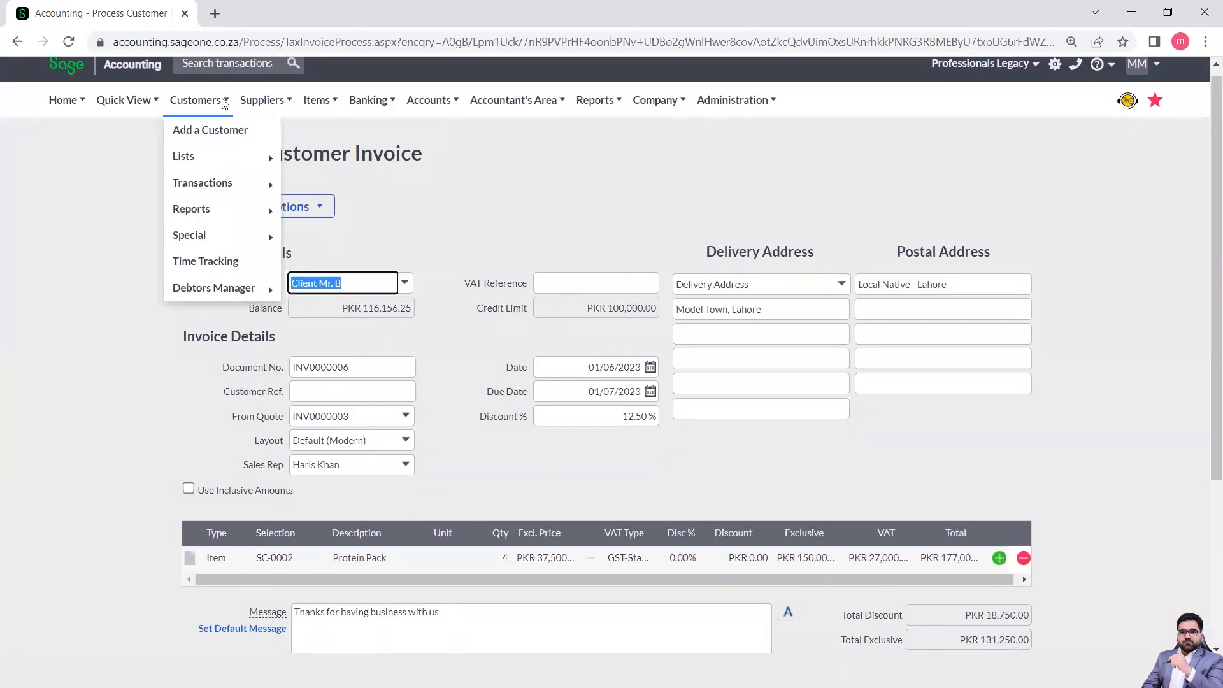
left_click(17, 41)
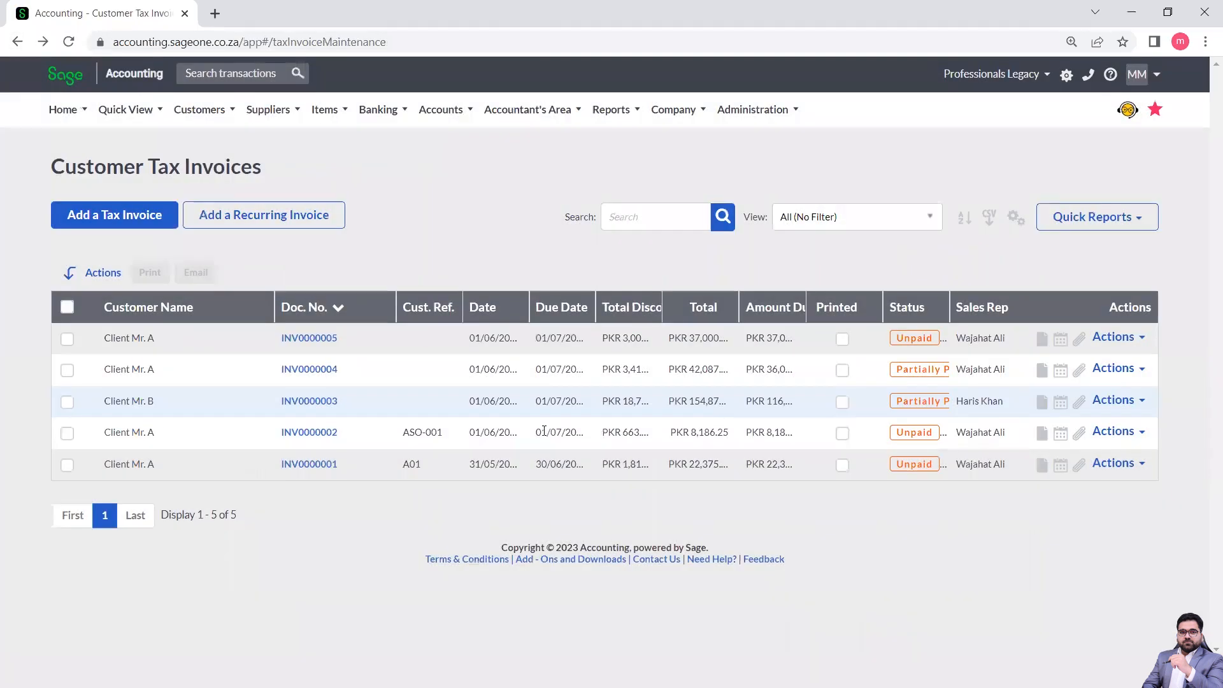
Create a receipt from Client Mr. B's invoice INV0000003, review its details, and leave it without saving
left_click(1113, 401)
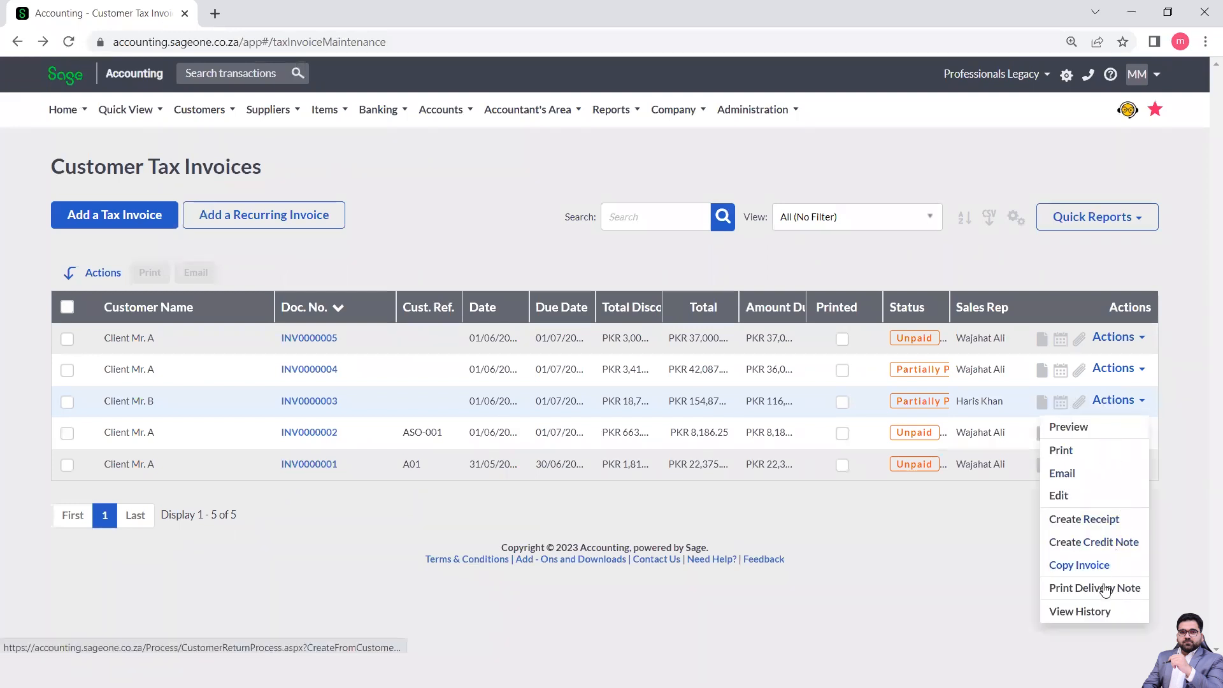
left_click(1086, 521)
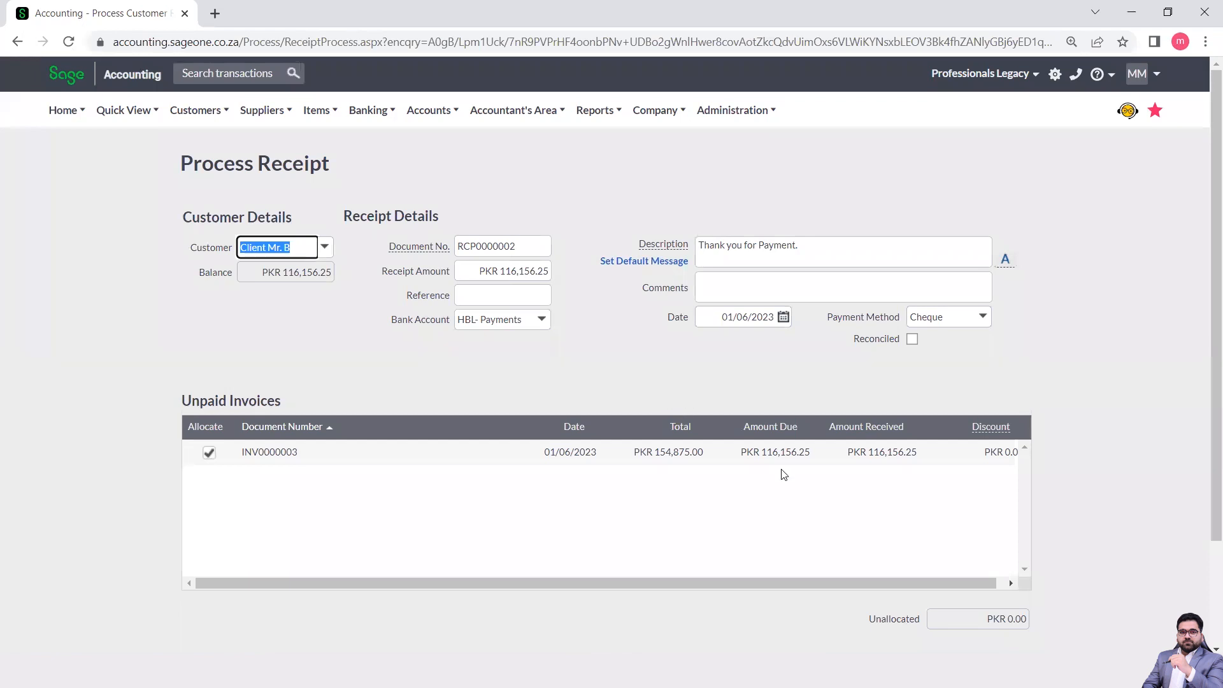
left_click_drag(778, 579, 791, 454)
left_click_drag(624, 583, 548, 594)
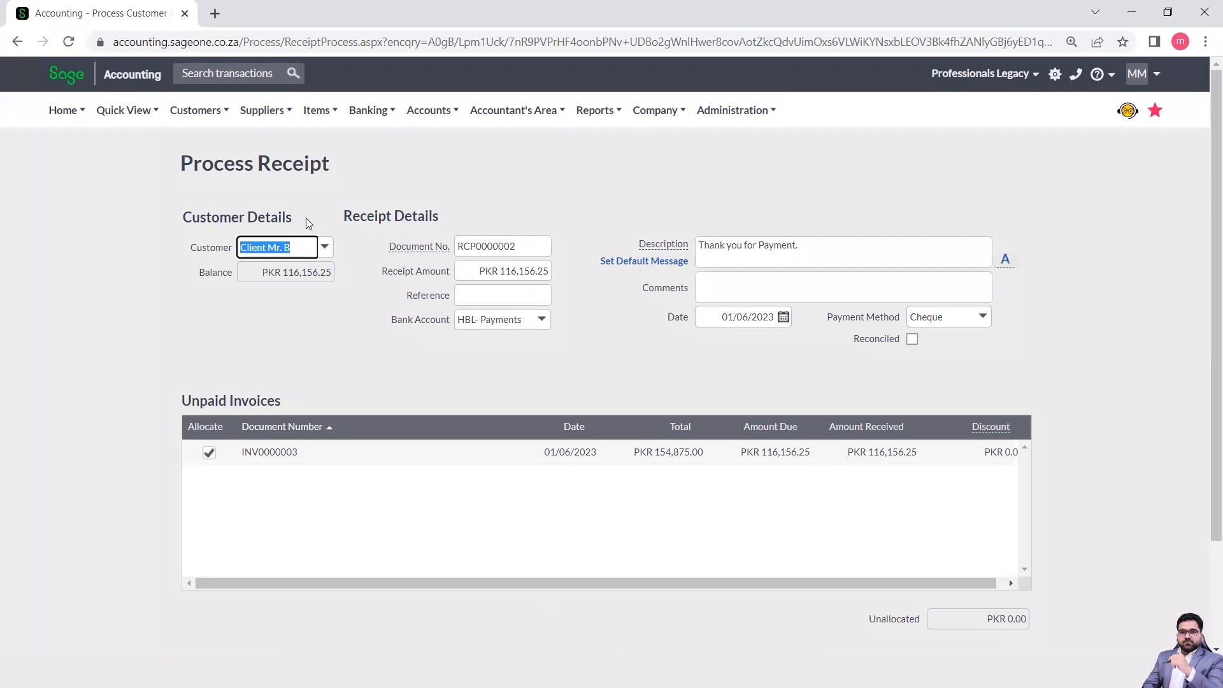
left_click(17, 42)
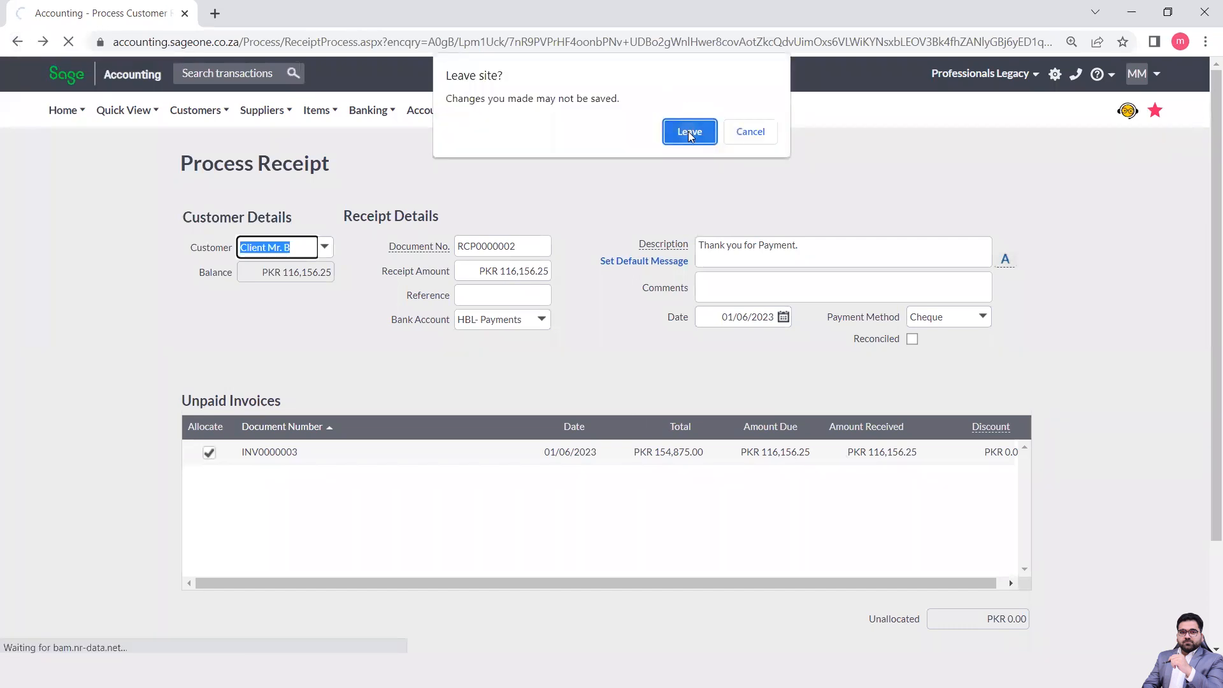
left_click(689, 130)
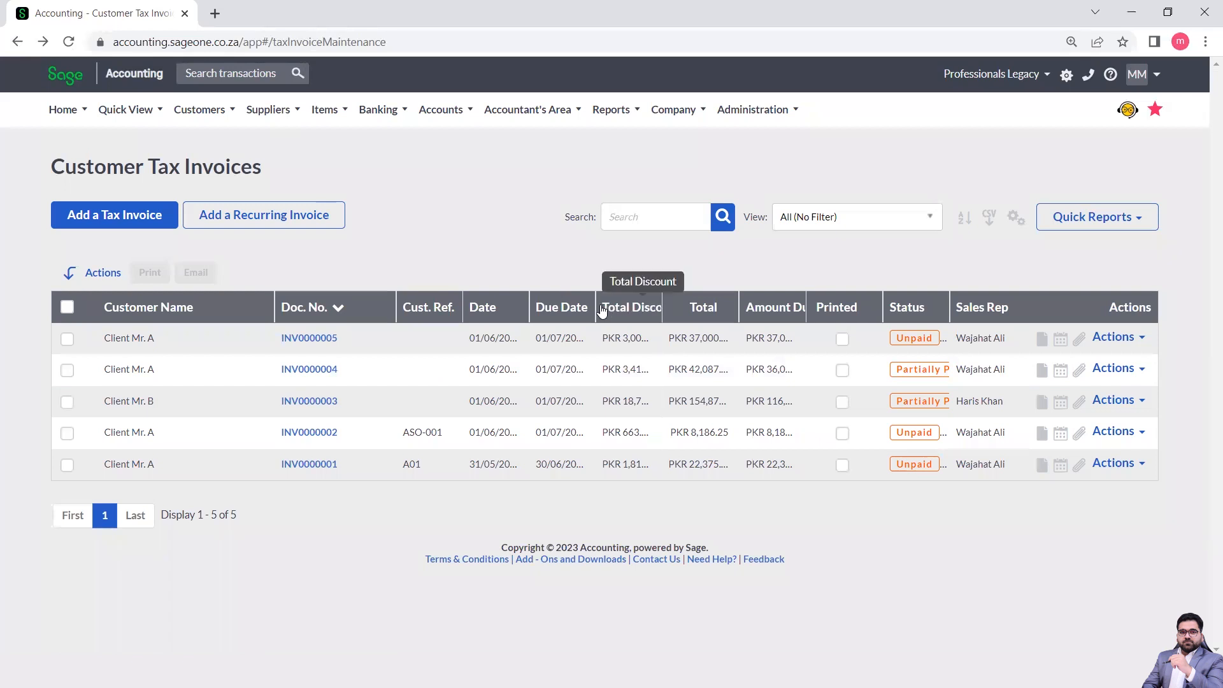
Widen the Total and Amount Due columns in the tax invoices grid so the full amounts fit
left_click_drag(737, 300, 813, 310)
left_click_drag(840, 313, 846, 315)
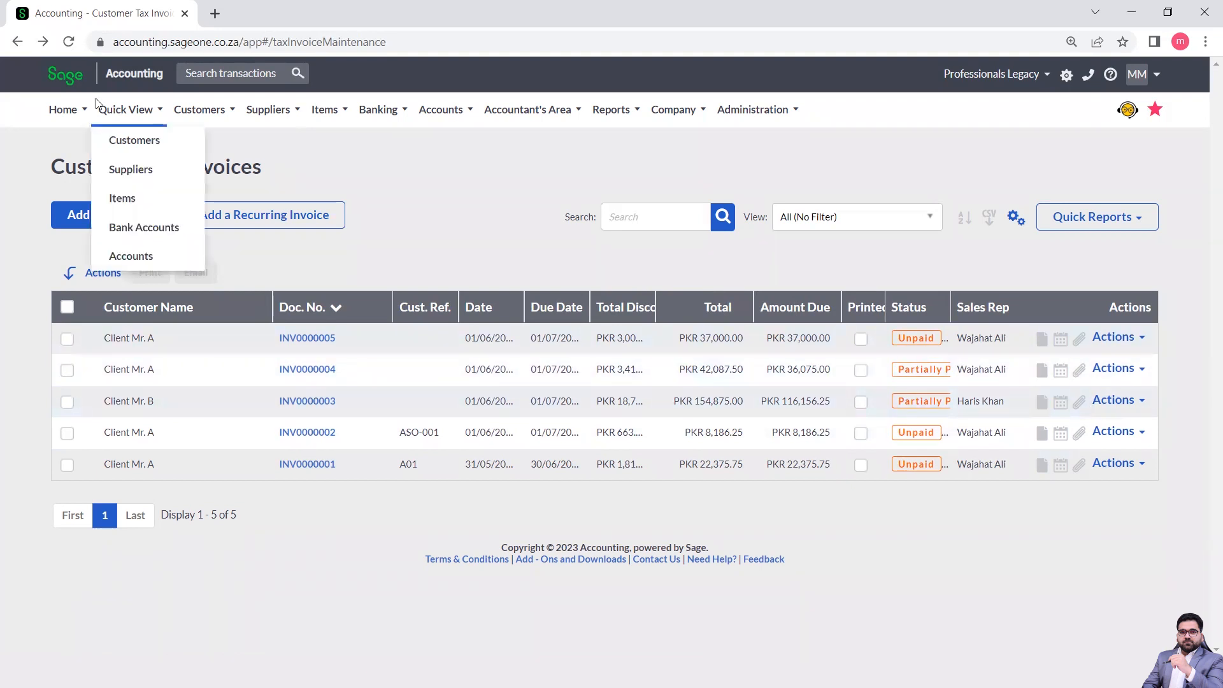
Go to the customer receipts list and start a new receipt for Client Mr. B
mouse_move(160, 111)
mouse_move(199, 109)
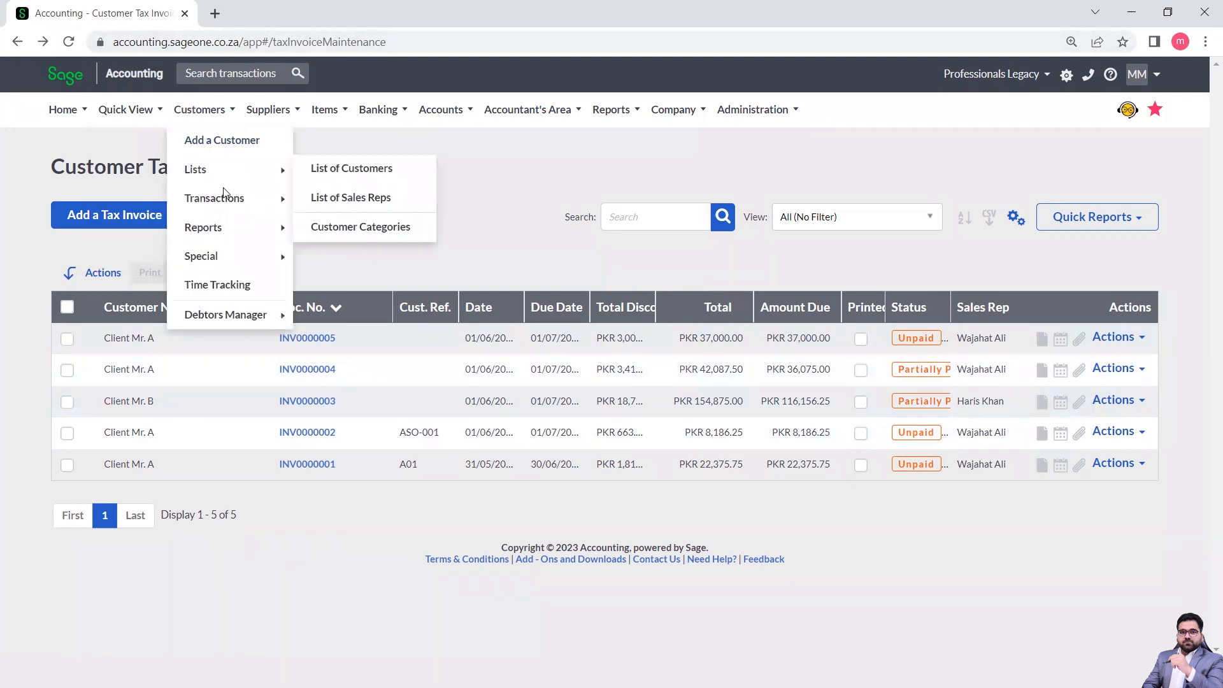
mouse_move(232, 202)
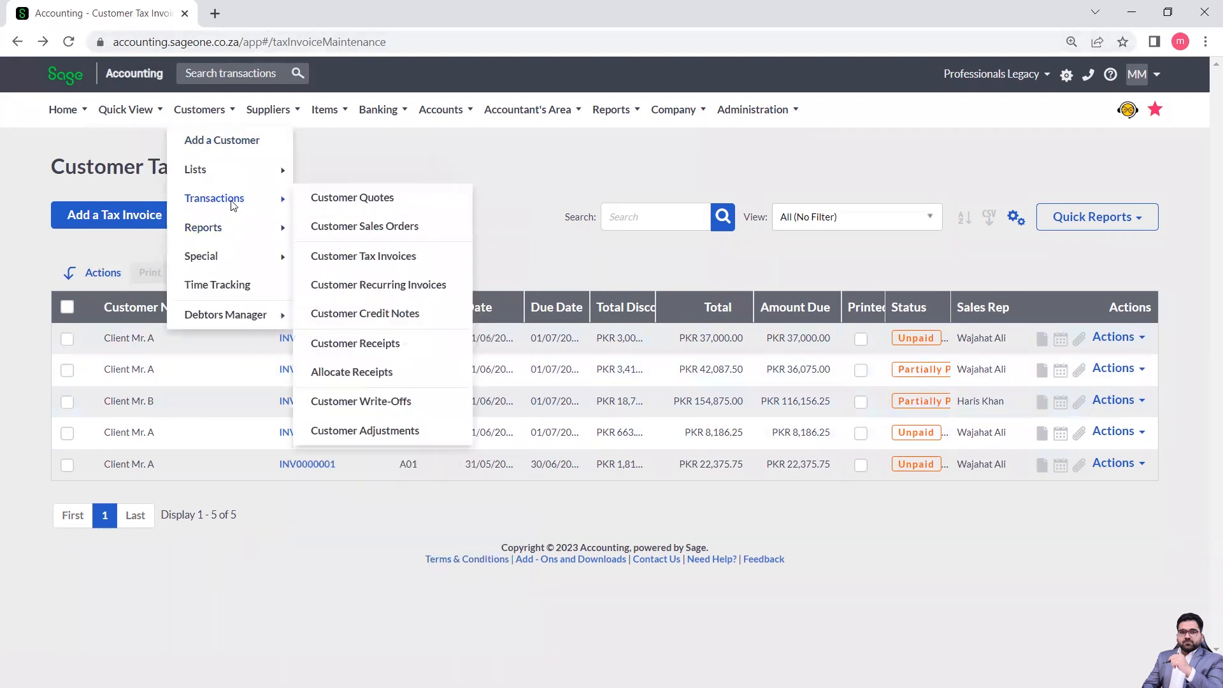
left_click(380, 348)
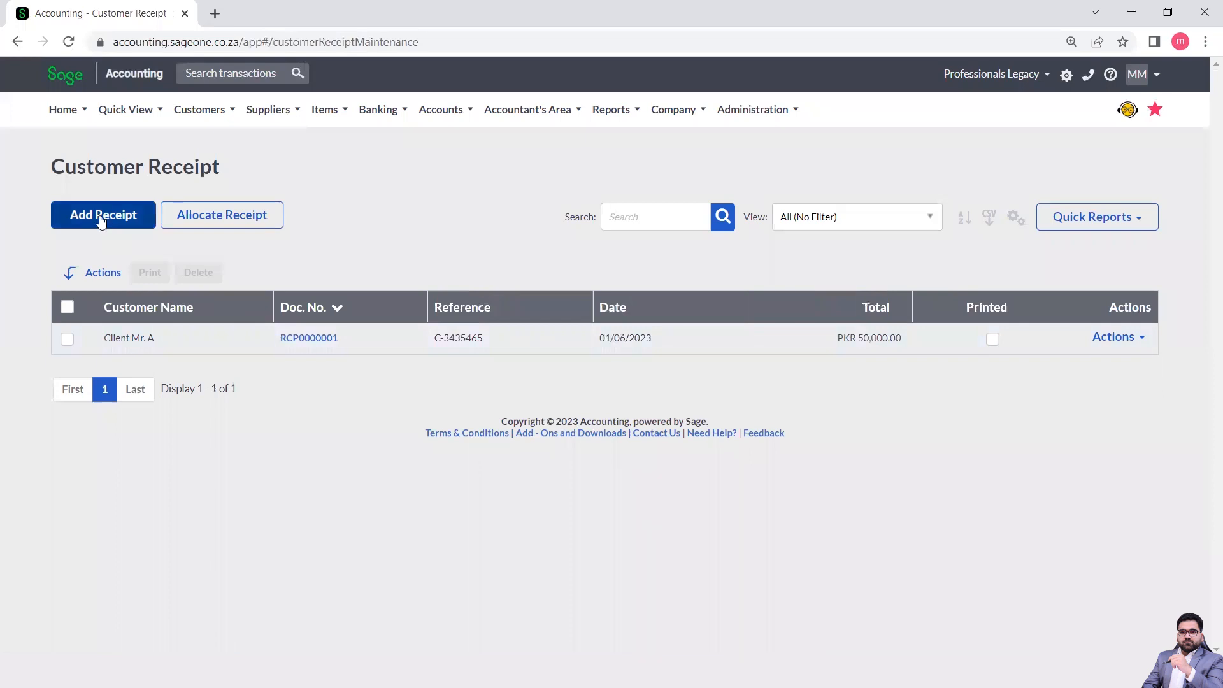
left_click(101, 218)
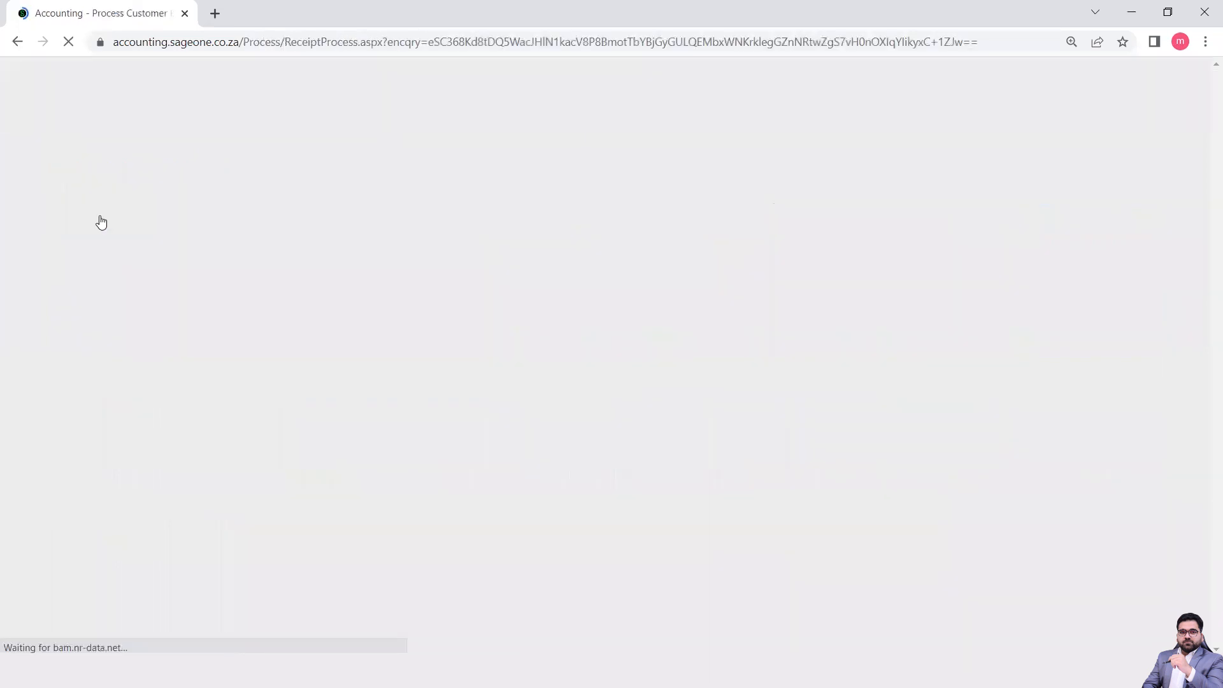
left_click(324, 247)
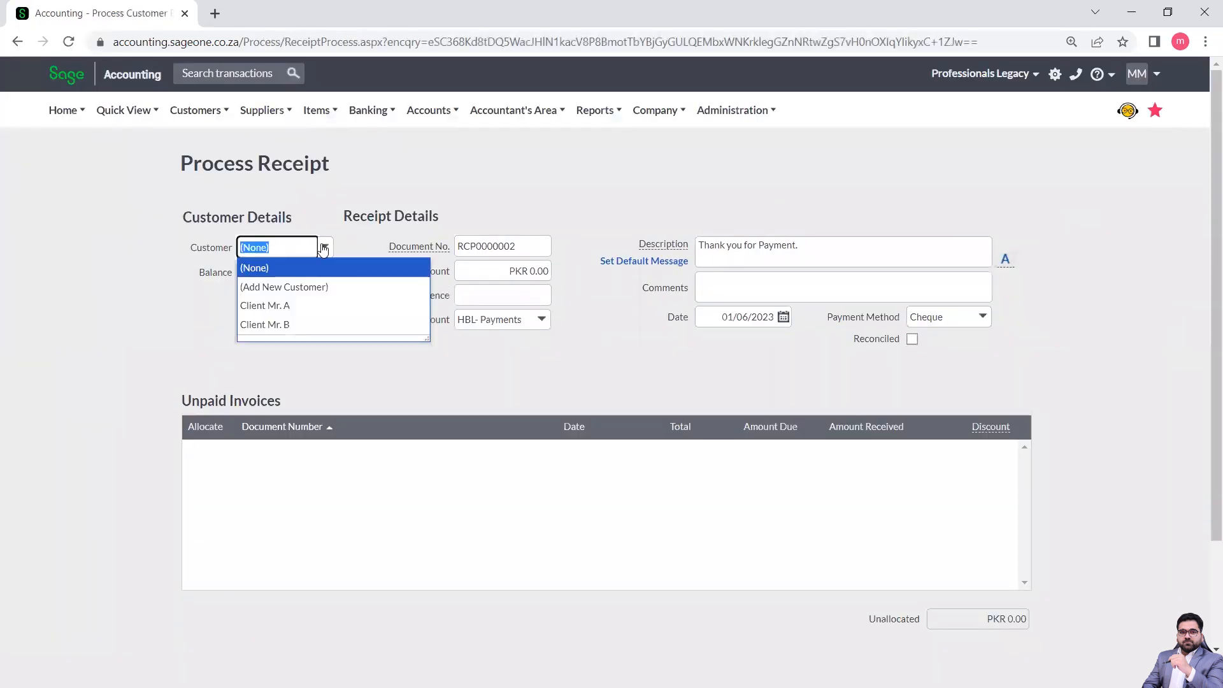
left_click(285, 324)
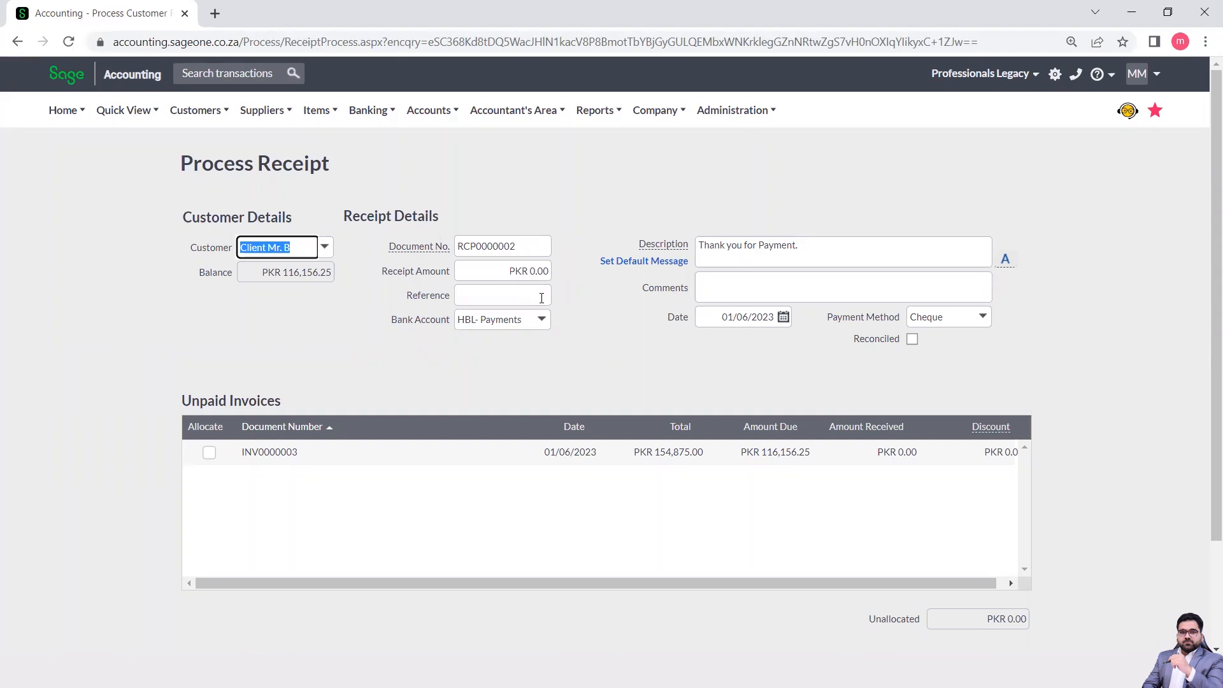
mouse_move(219, 120)
mouse_move(239, 203)
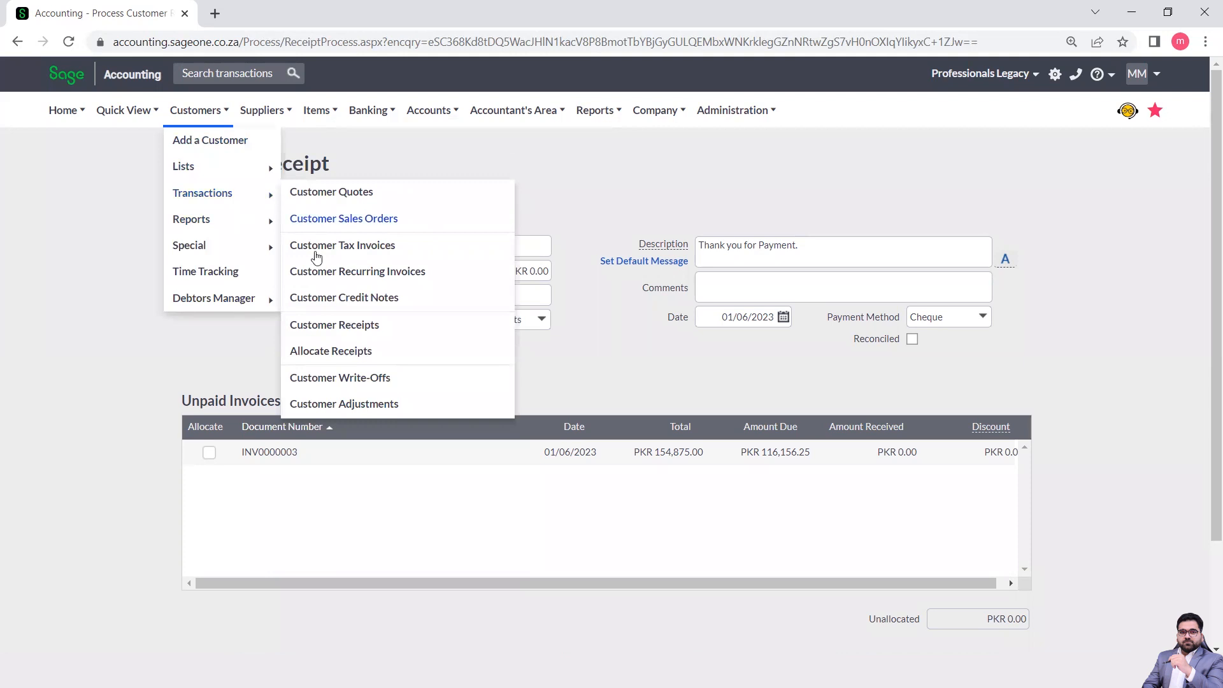
left_click(195, 372)
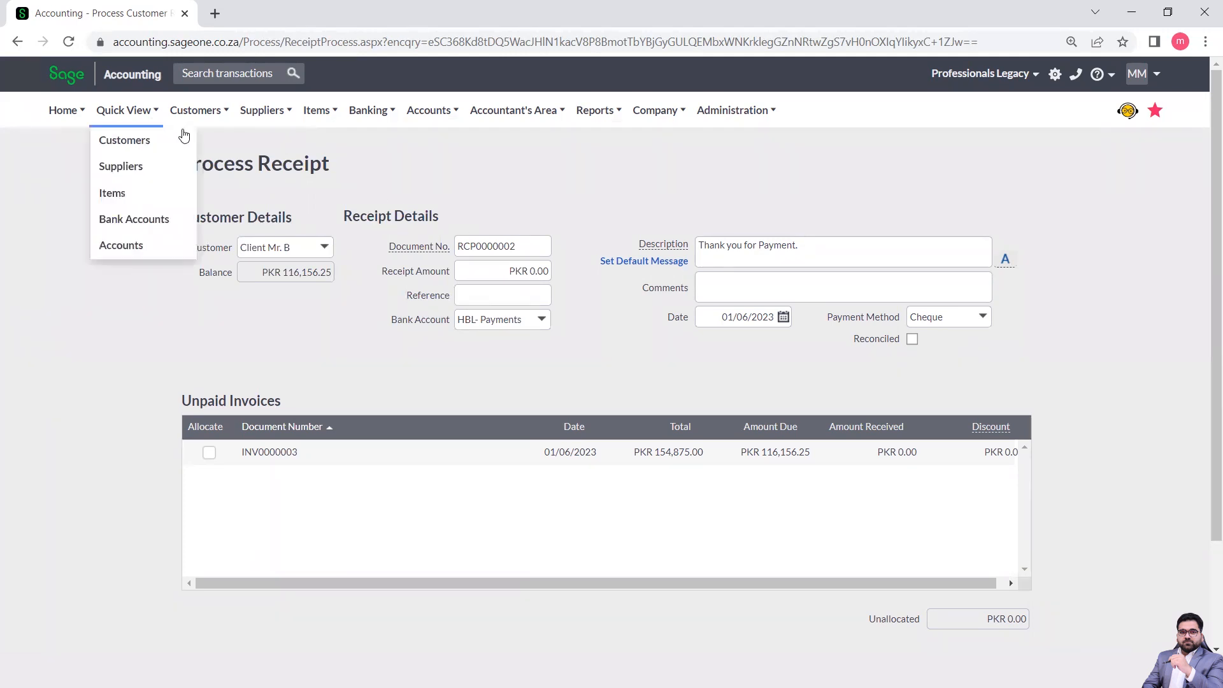
Abandon the unsaved receipt, return to the customer tax invoices list, and create a receipt from Client Mr. B's invoice INV0000003
mouse_move(217, 113)
mouse_move(229, 199)
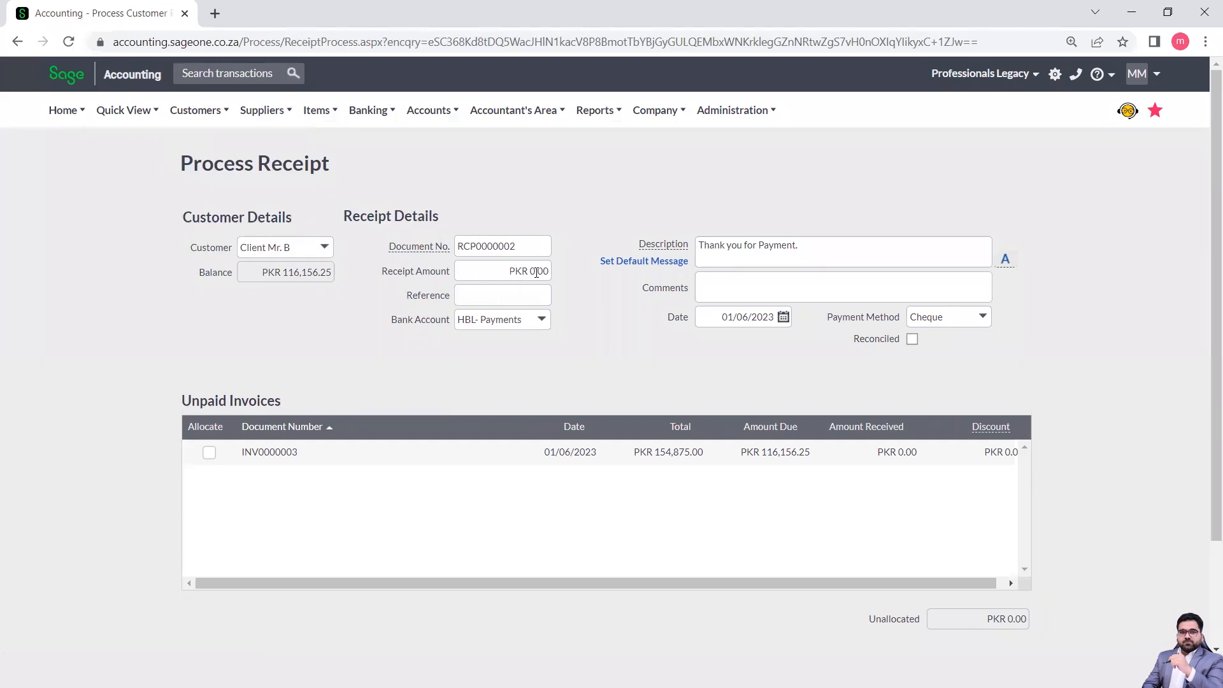
mouse_move(258, 116)
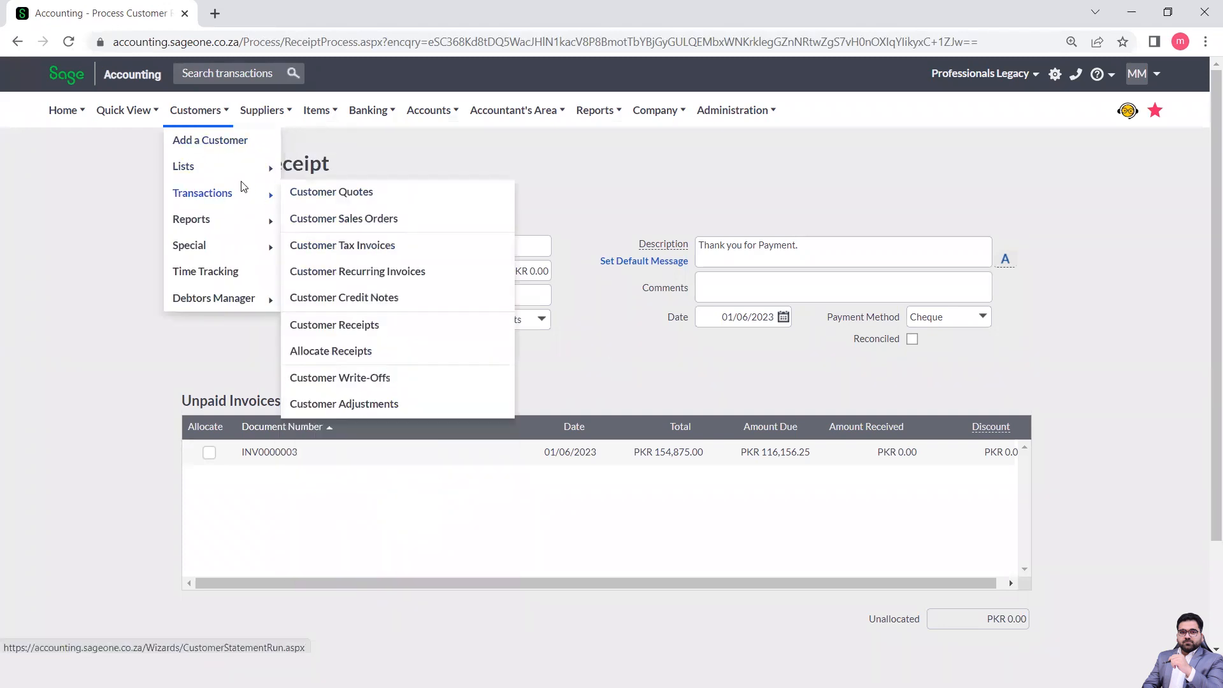
left_click(346, 249)
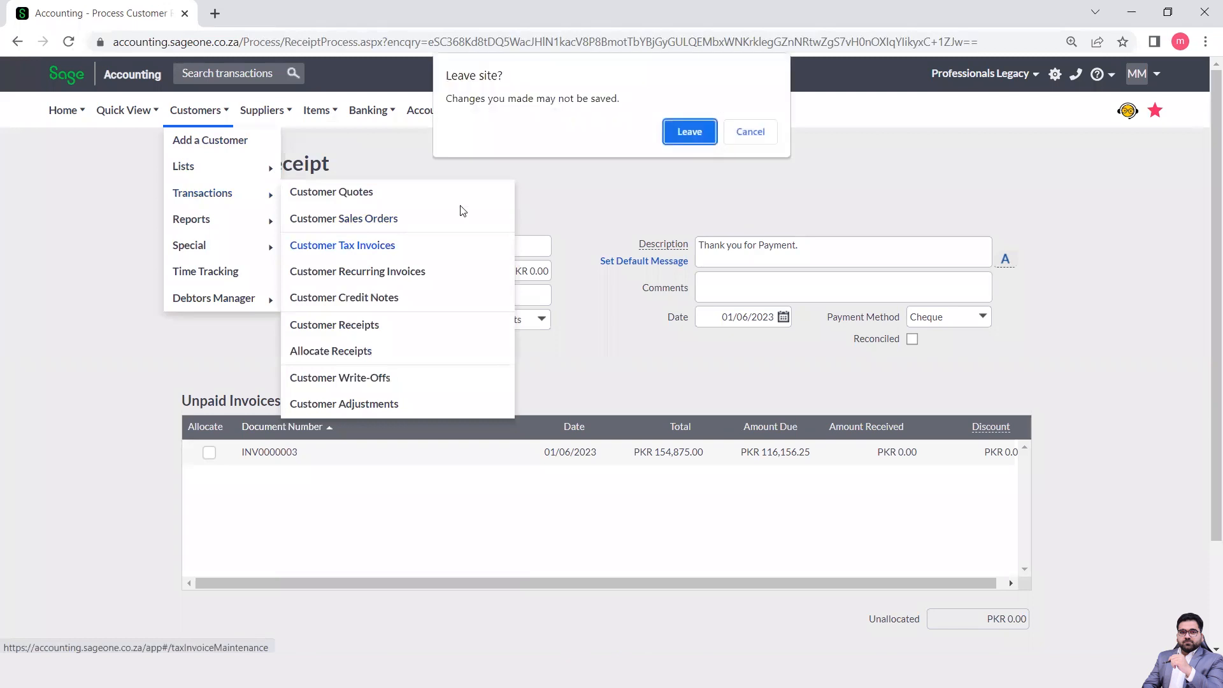
left_click(695, 134)
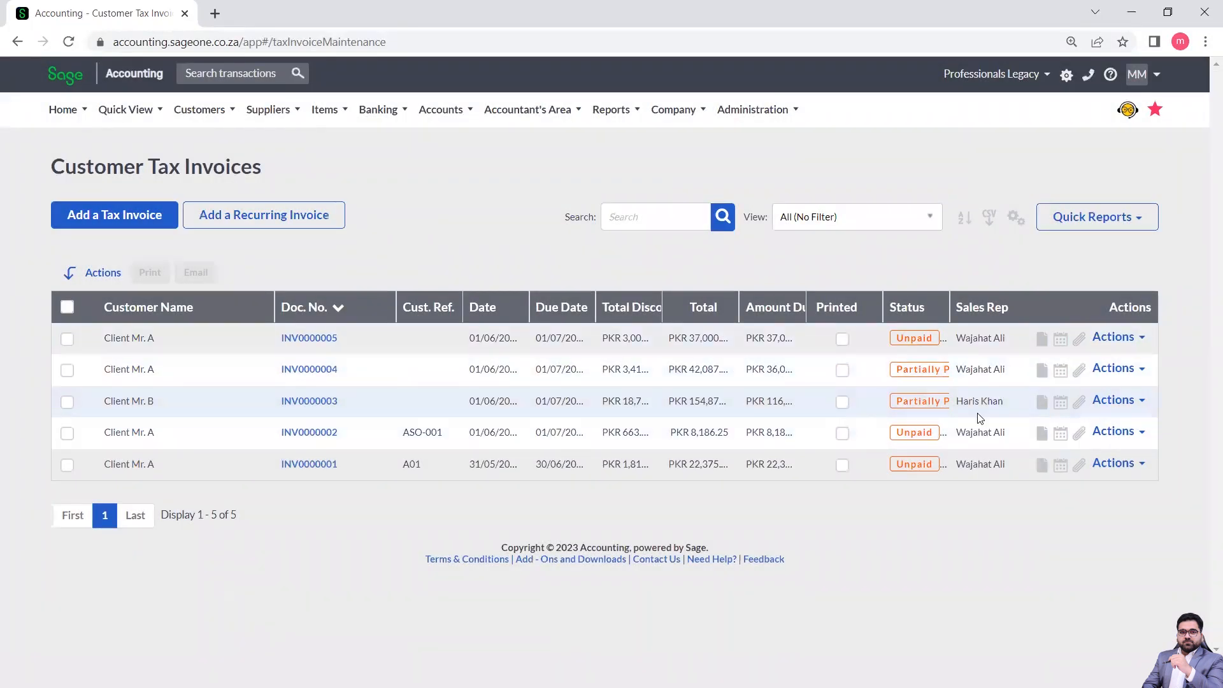
left_click(1101, 400)
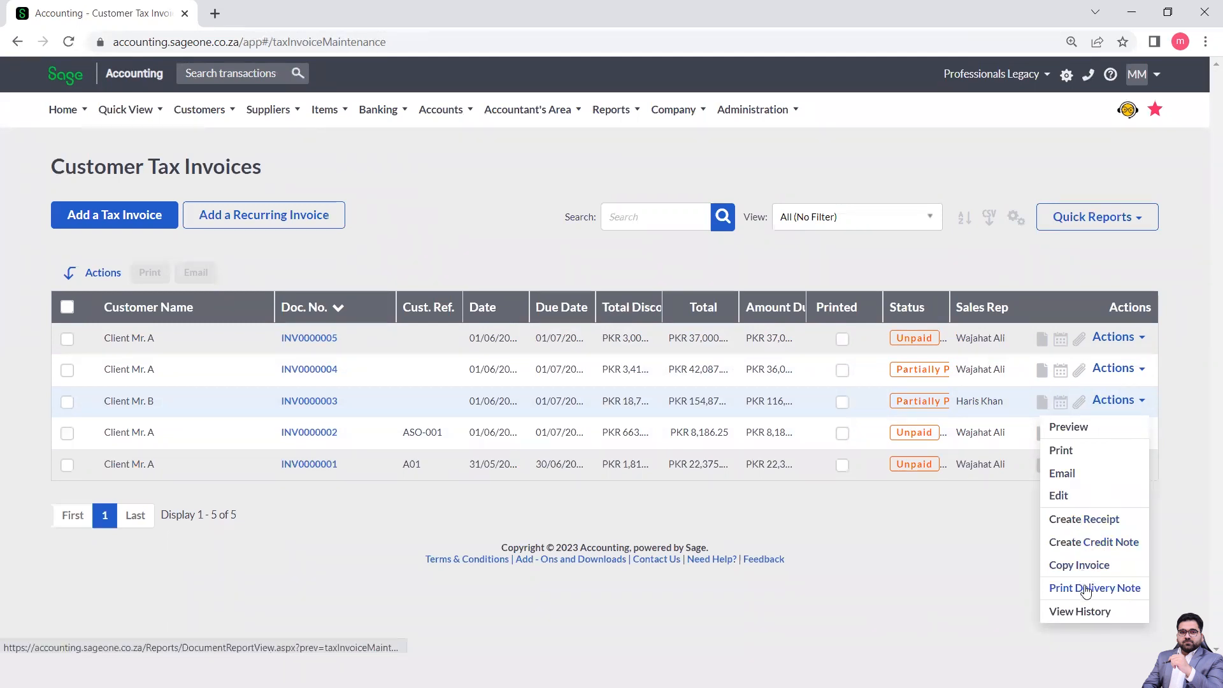
left_click(1085, 519)
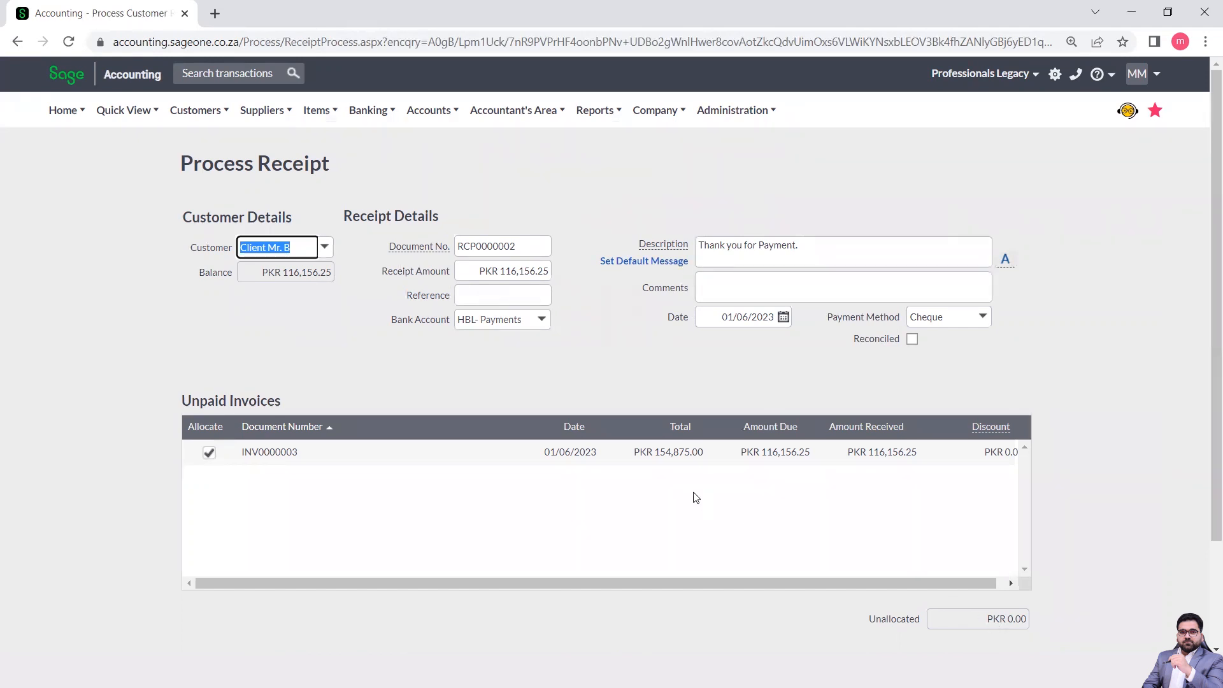
Enter CQ-538649 as the receipt's reference and process the receipt
scroll(693, 495, "down", 3)
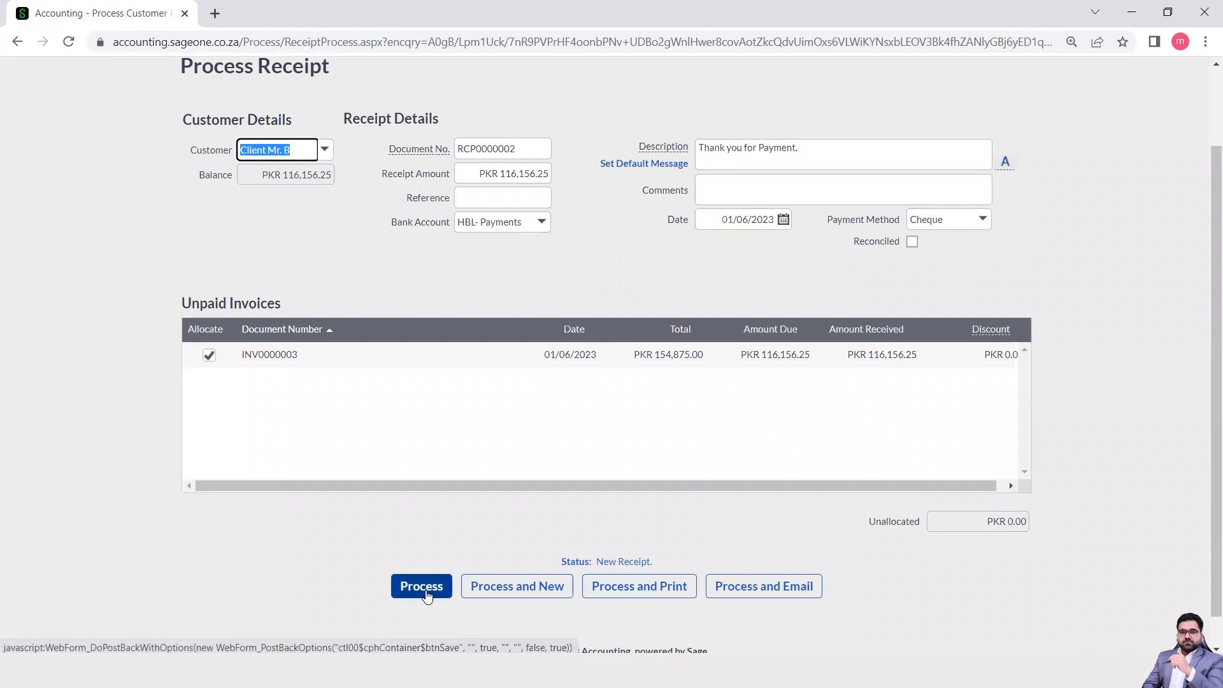
left_click(472, 202)
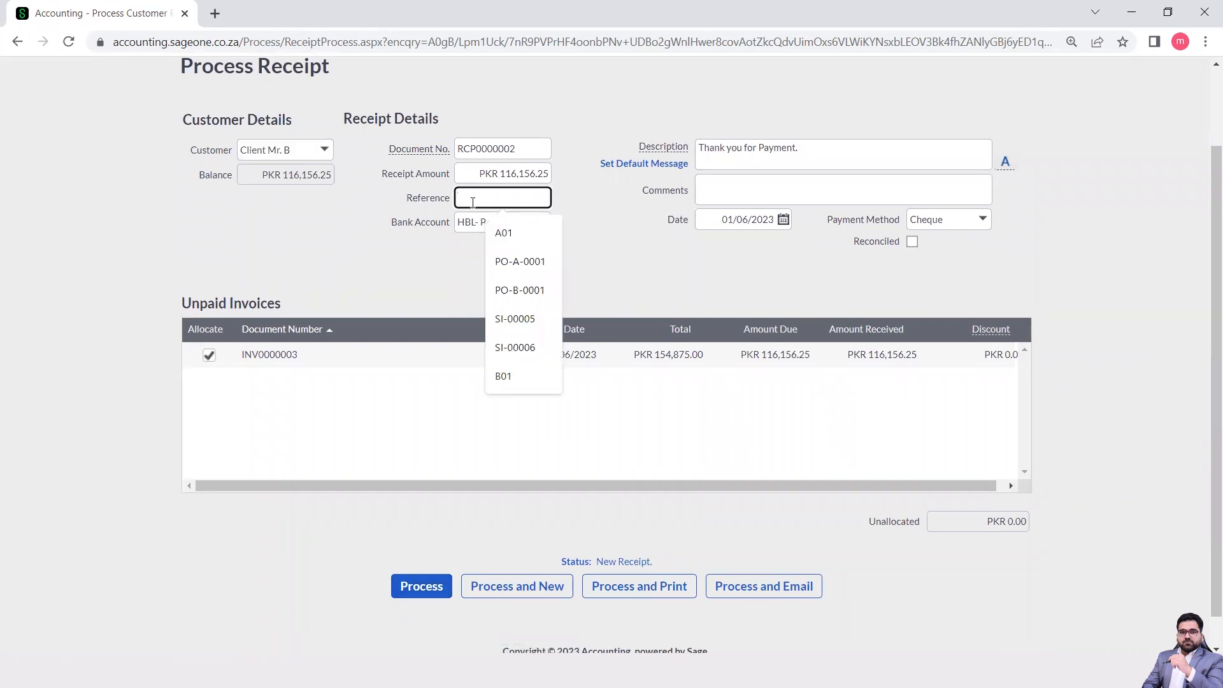
type("CQ")
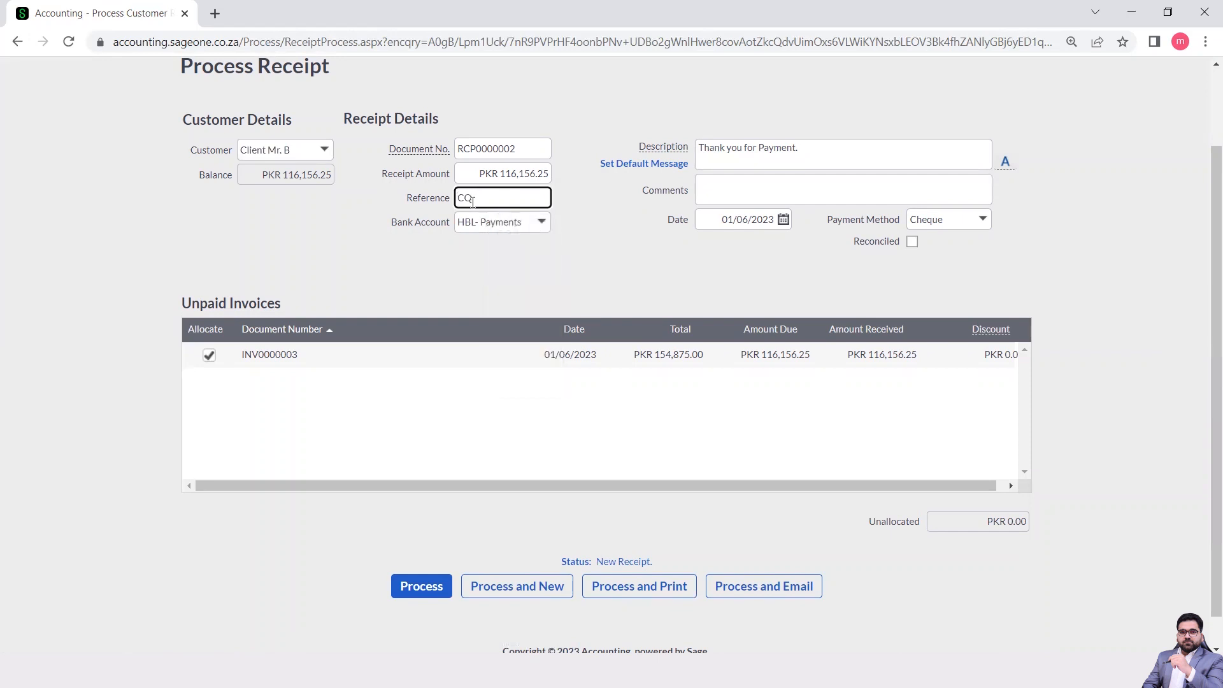
type("-538649")
left_click(422, 588)
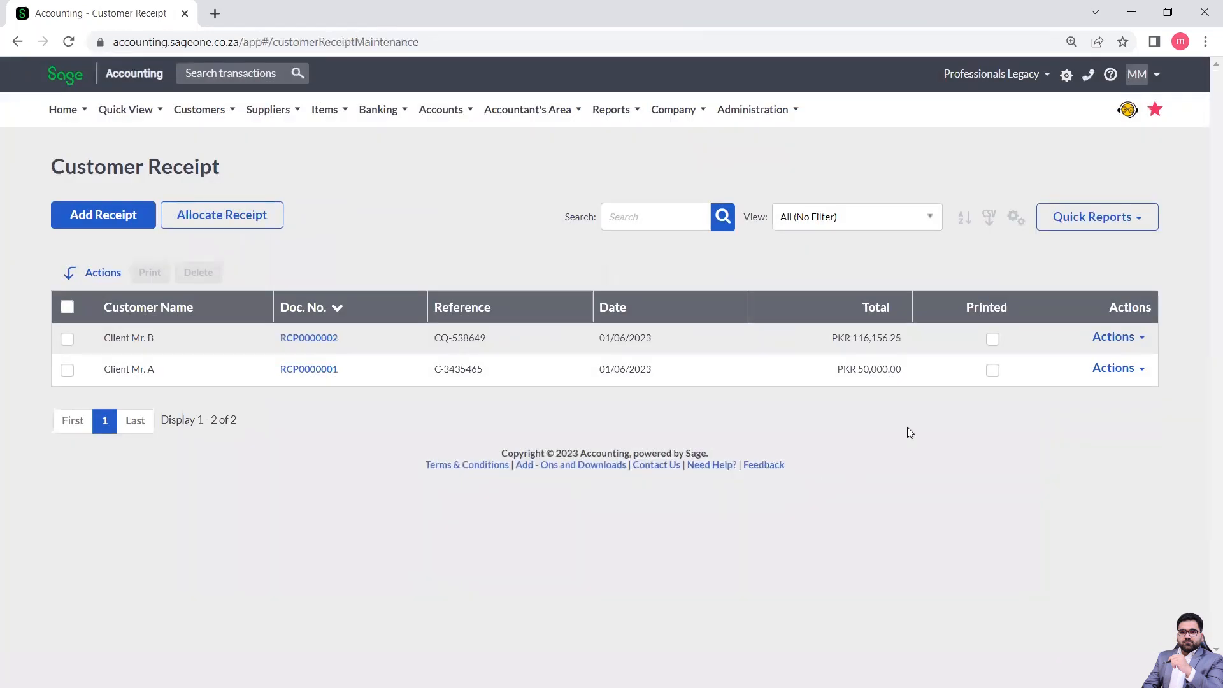
Customise the customer receipts grid to include the Discount column, leaving Total Unallocated out, and save the layout
left_click(67, 341)
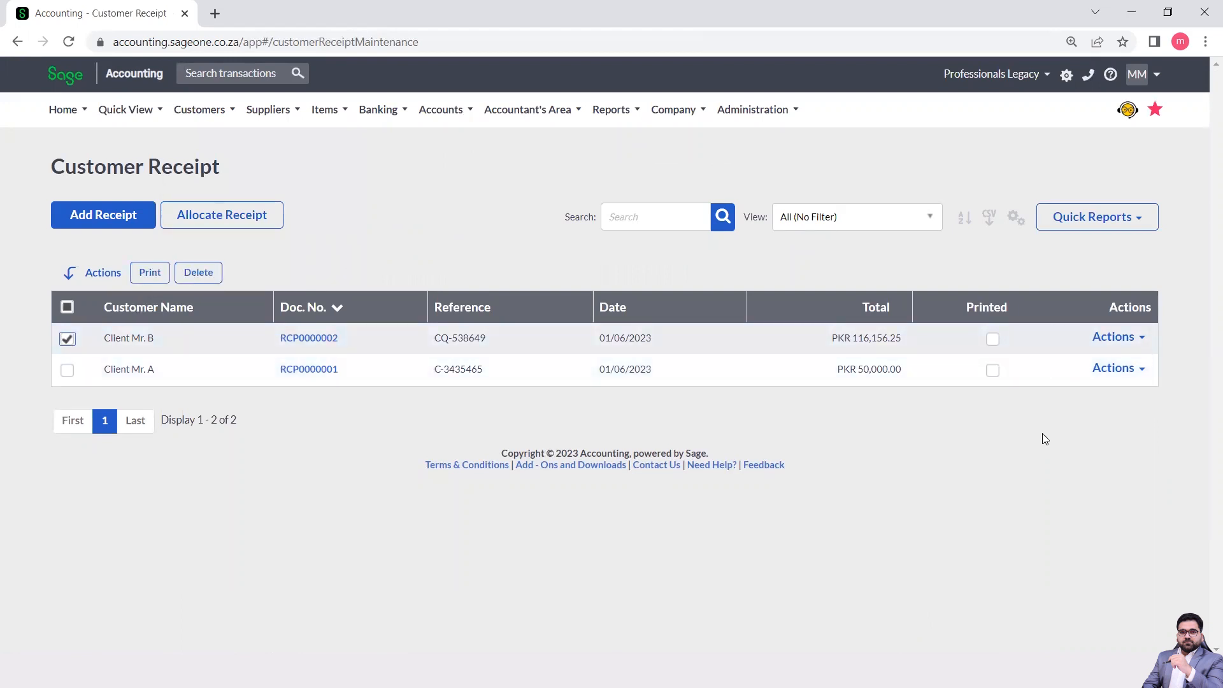
left_click(1015, 218)
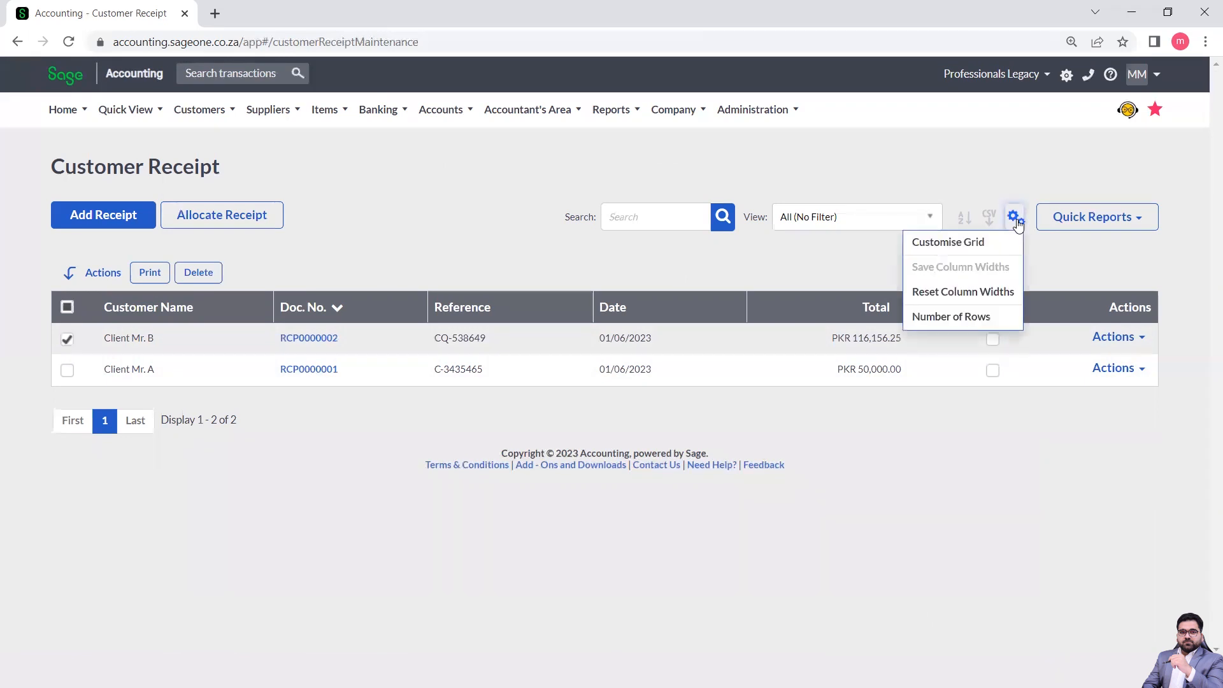
left_click(964, 243)
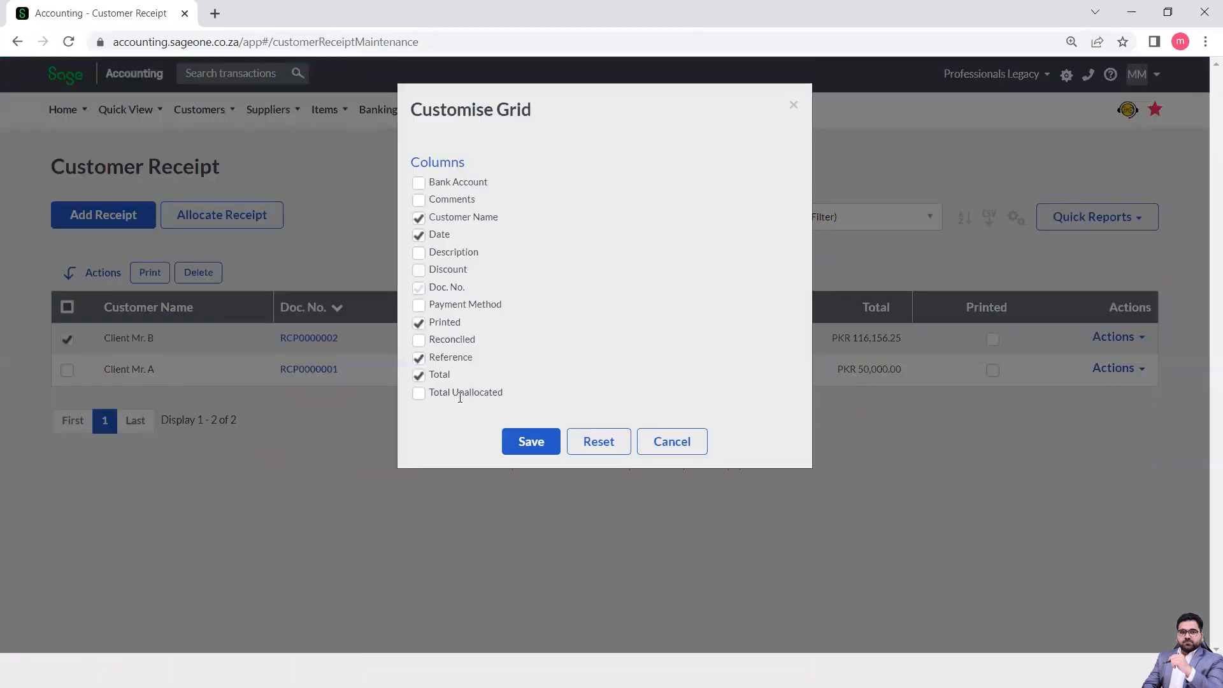
left_click(420, 395)
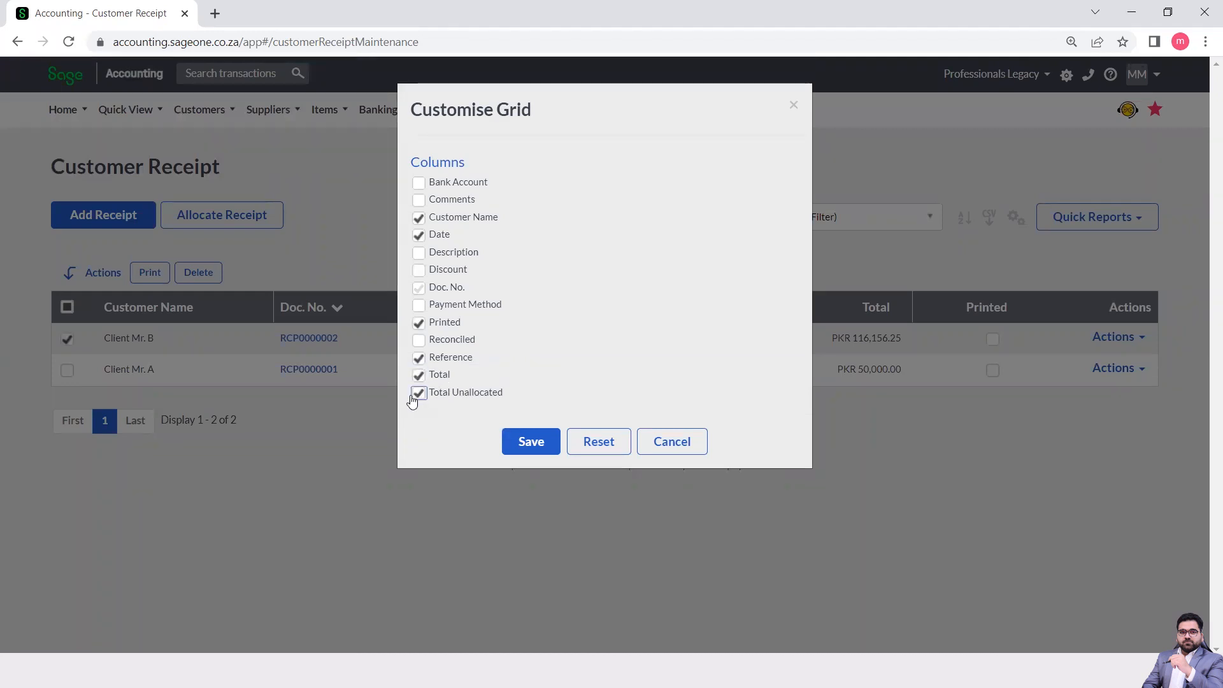
left_click(419, 273)
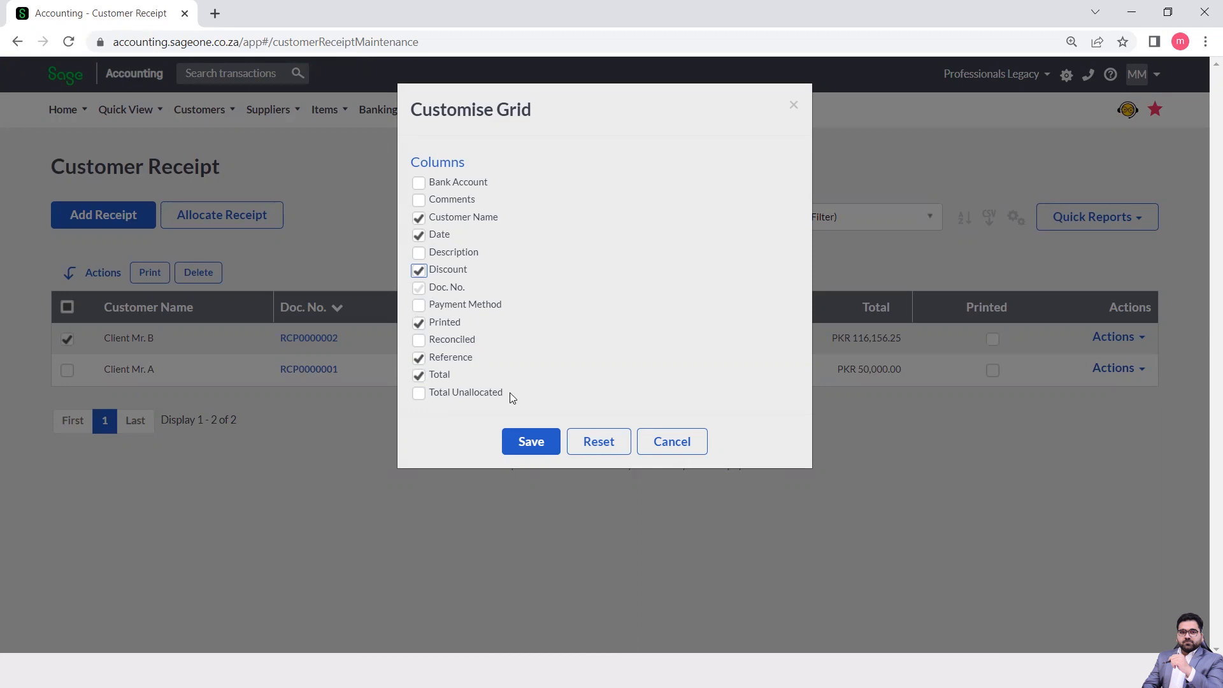
left_click(527, 443)
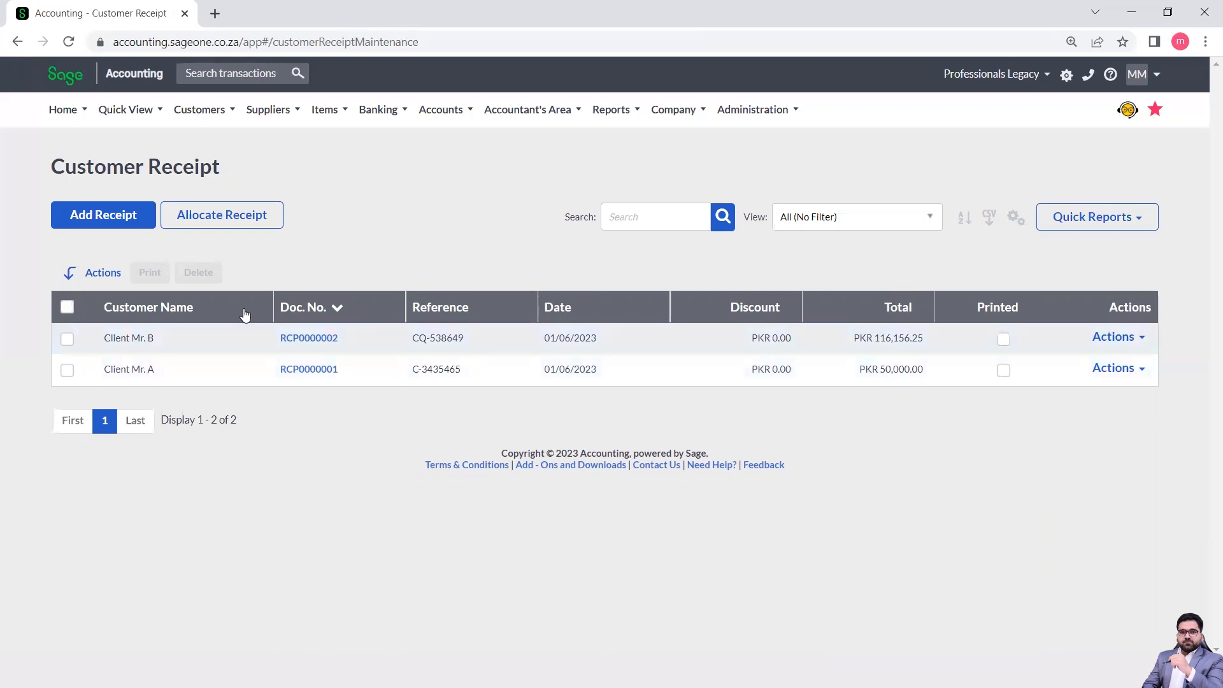
Open the receipt allocation page and load the outstanding invoices for Client Mr. B
left_click(200, 110)
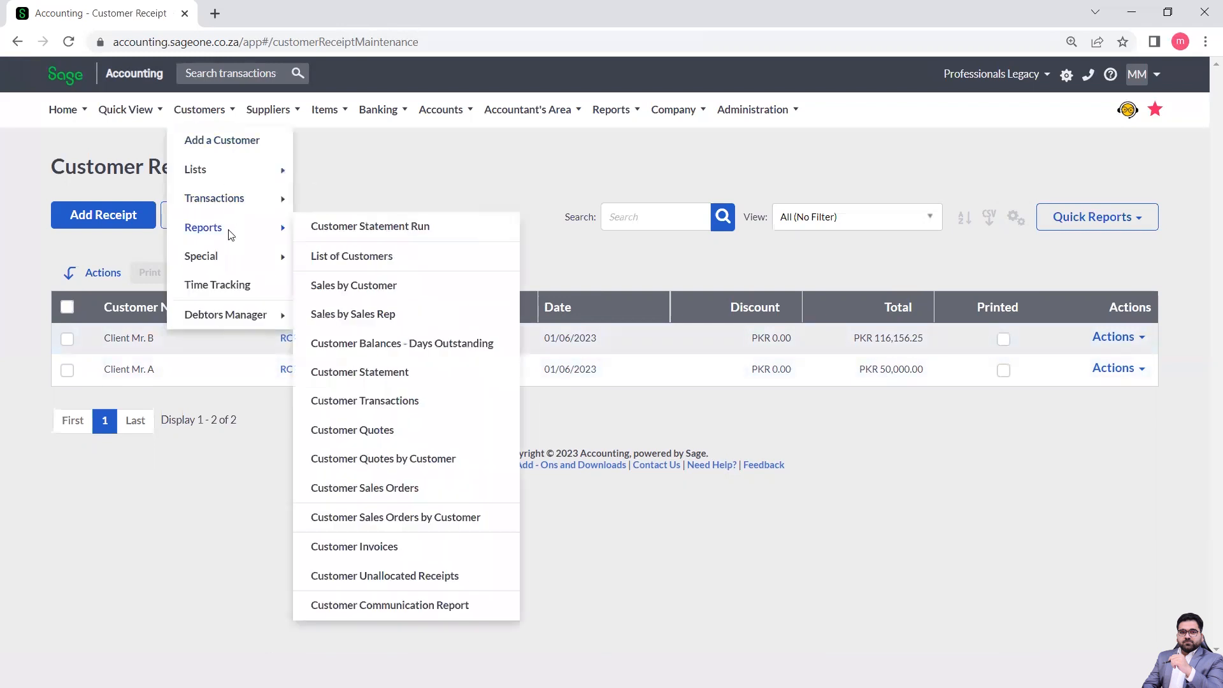
mouse_move(233, 199)
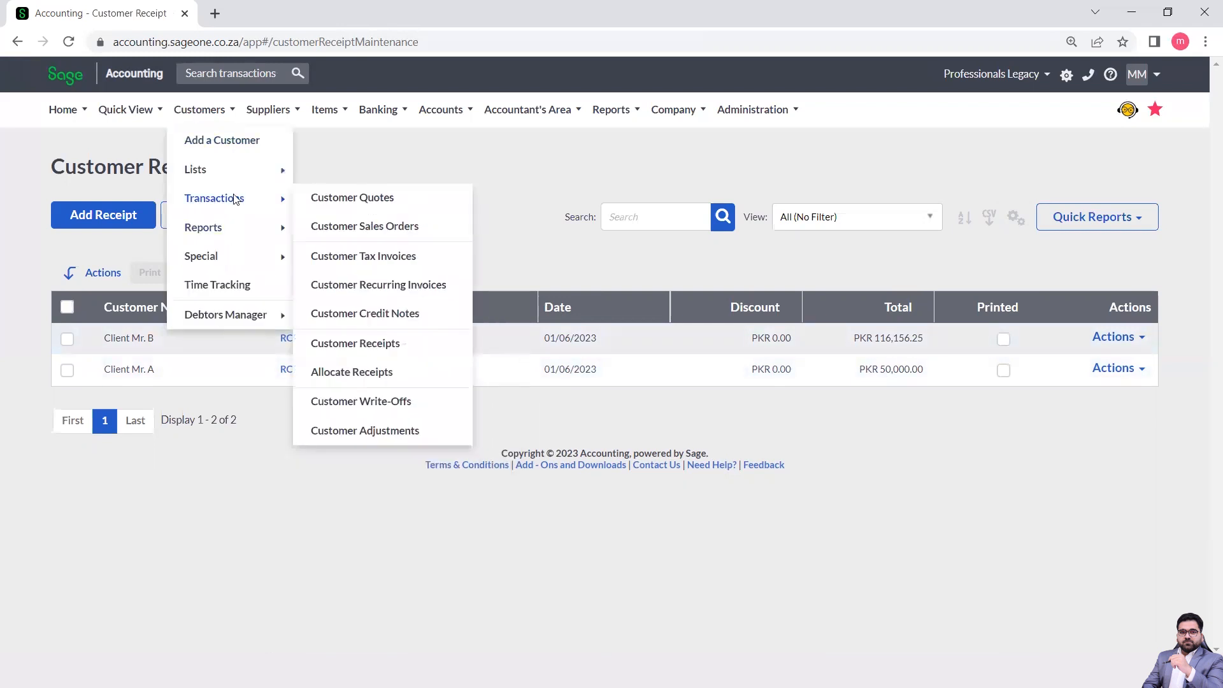
left_click(367, 374)
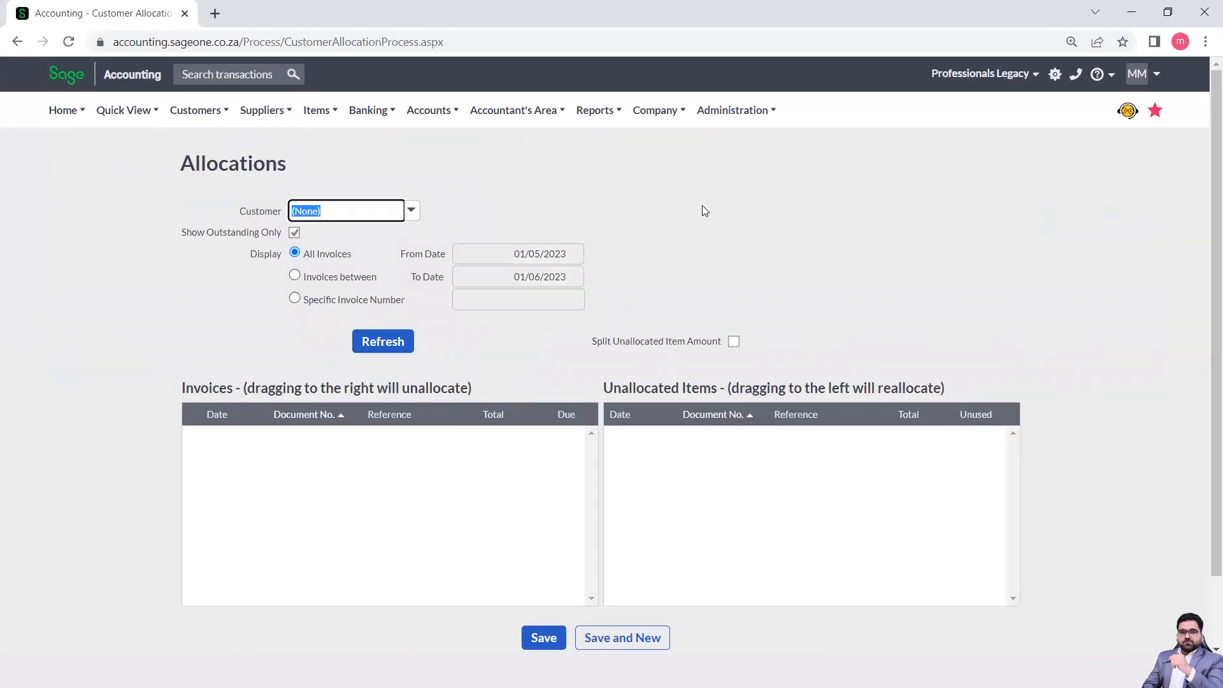
left_click(412, 214)
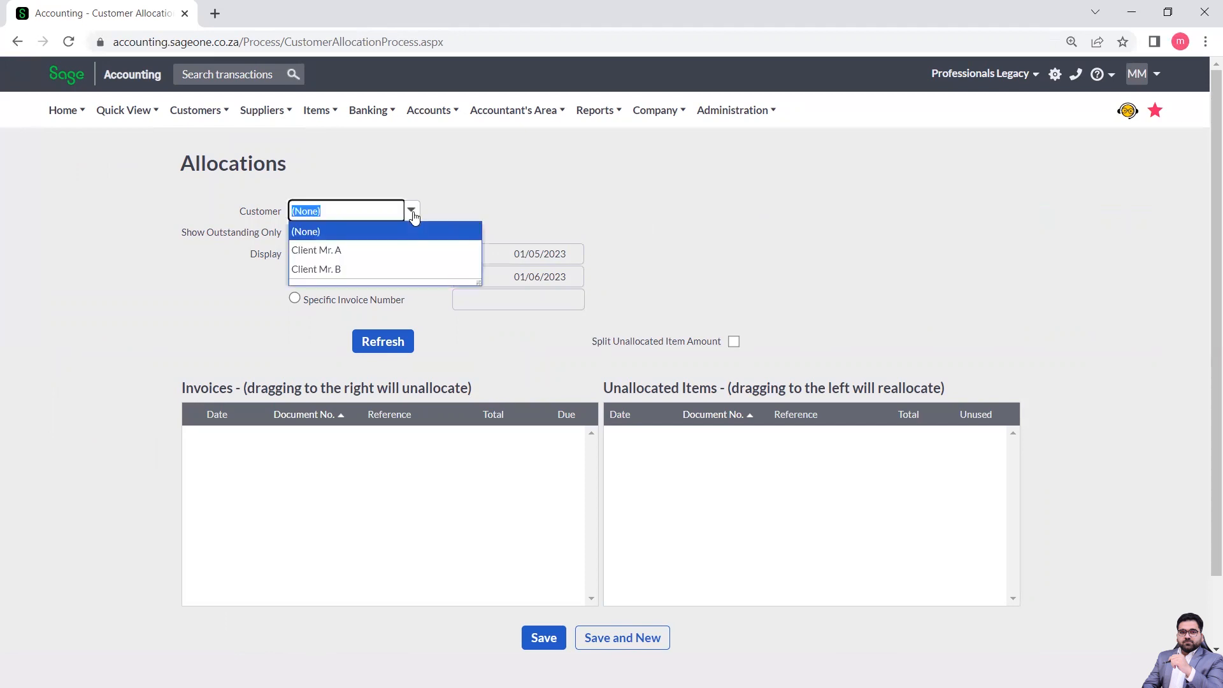
left_click(330, 268)
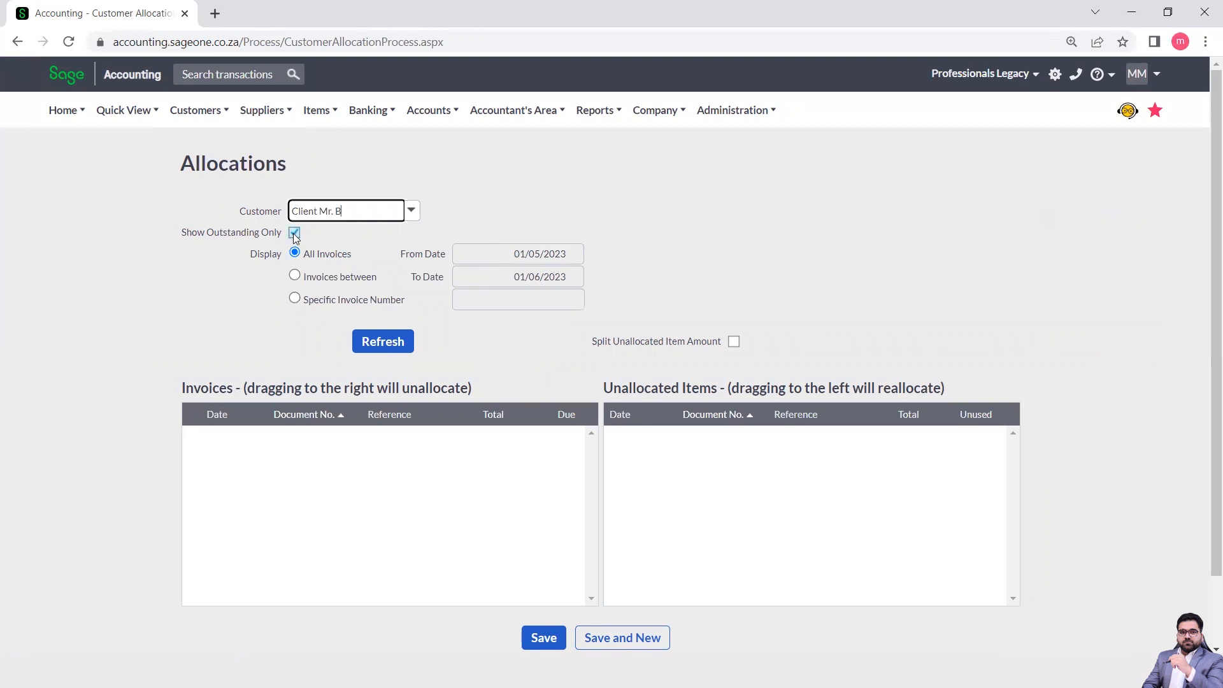
left_click(369, 343)
left_click(381, 343)
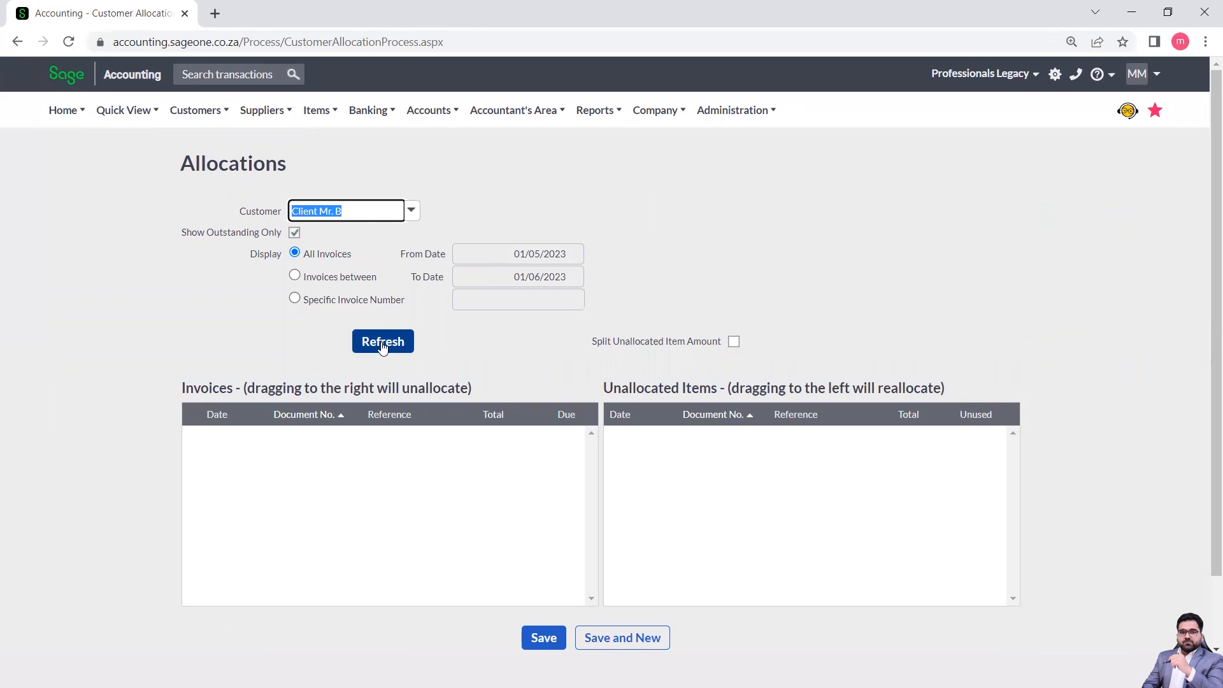
Turn off Show Outstanding Only and refresh Client Mr. B's allocations, accepting the loss of unsaved changes
left_click(294, 232)
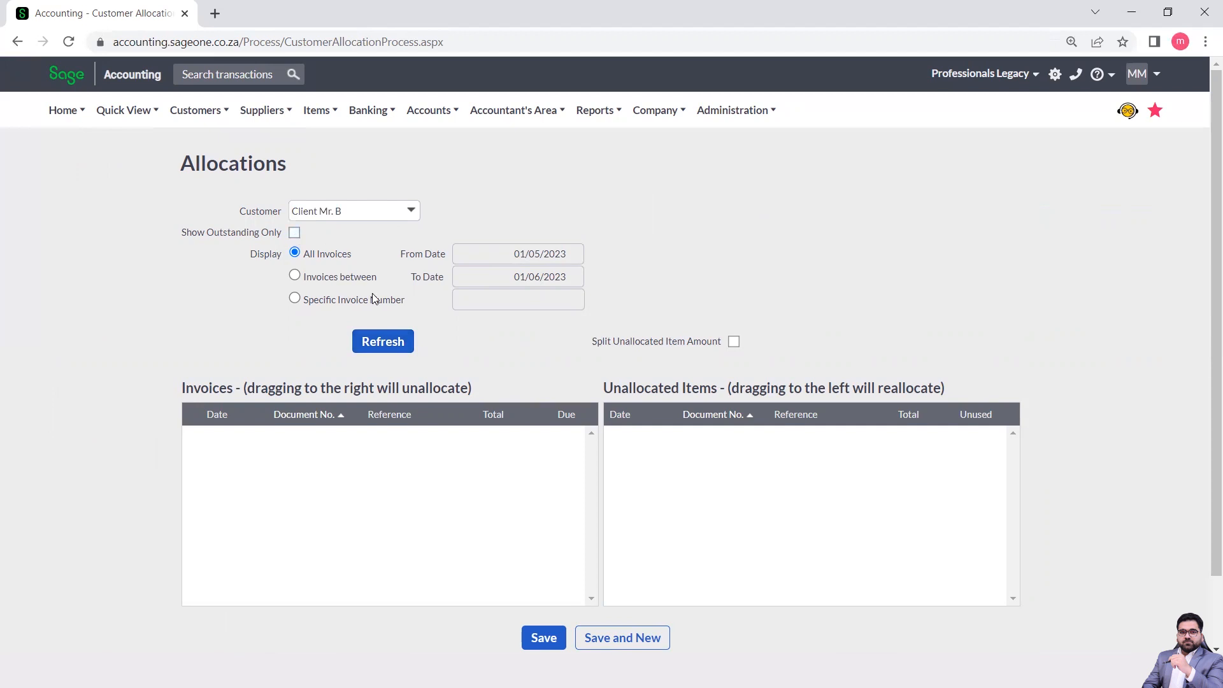
left_click(381, 348)
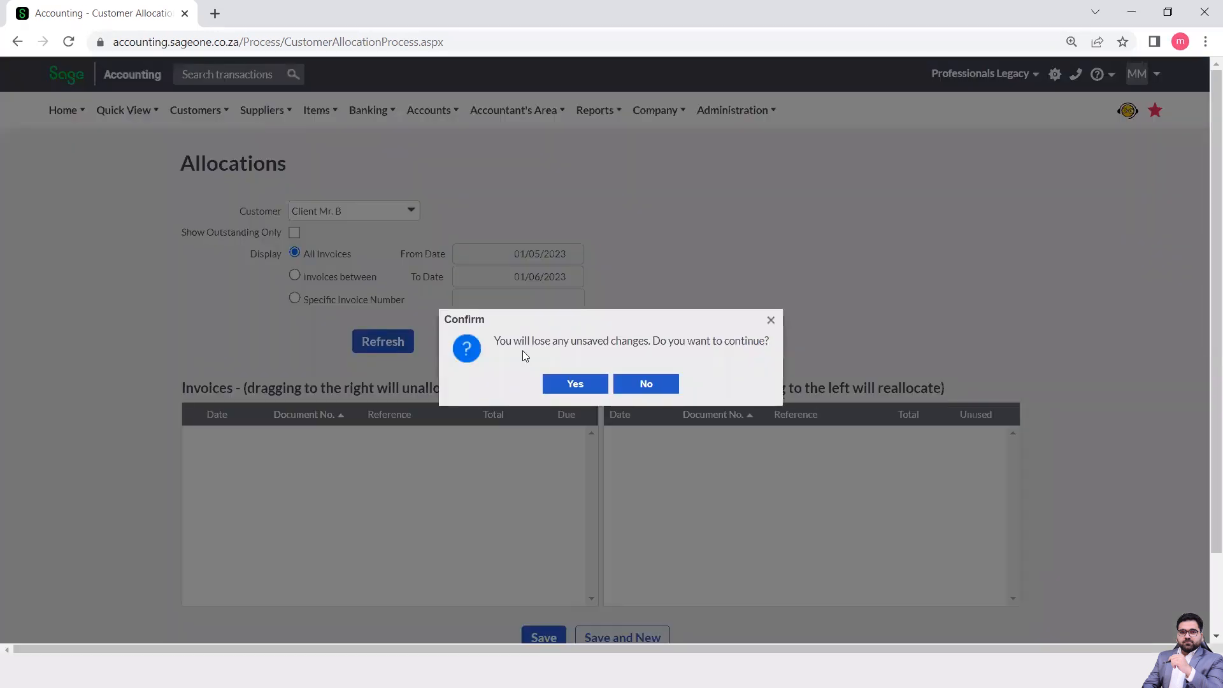
left_click(592, 386)
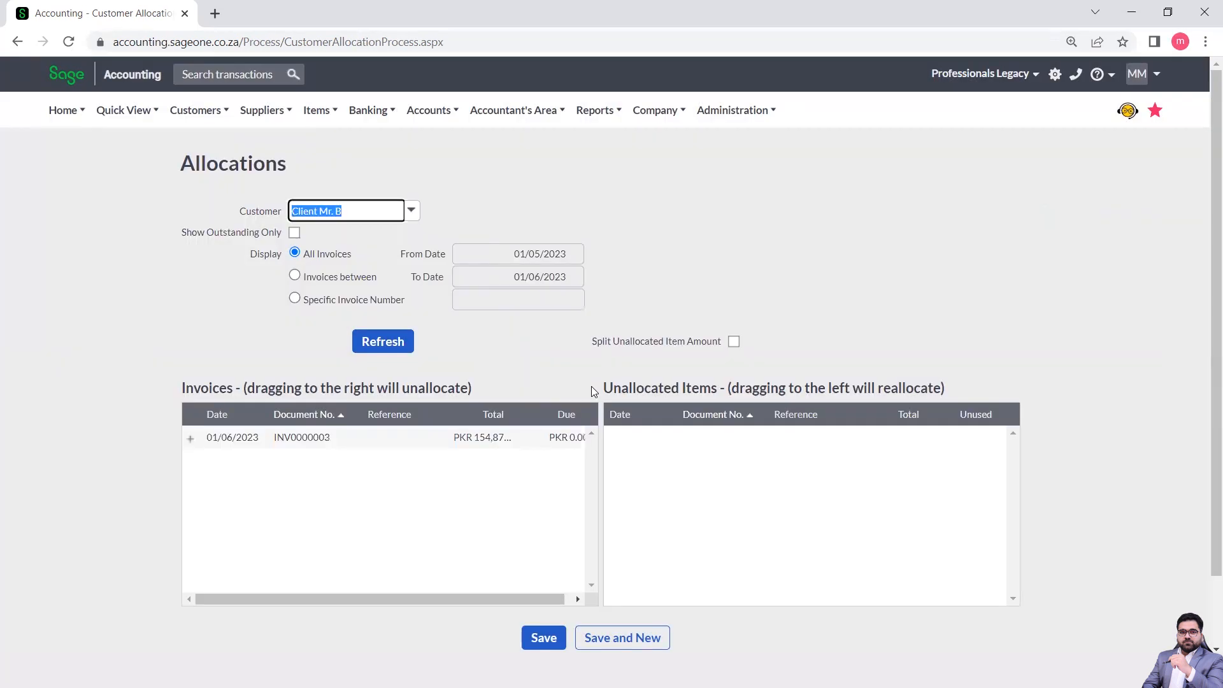
Expand invoice INV0000003, unallocate receipt RCP0000002 from it, and reallocate the receipt to the same invoice
left_click(190, 438)
left_click_drag(465, 526, 524, 542)
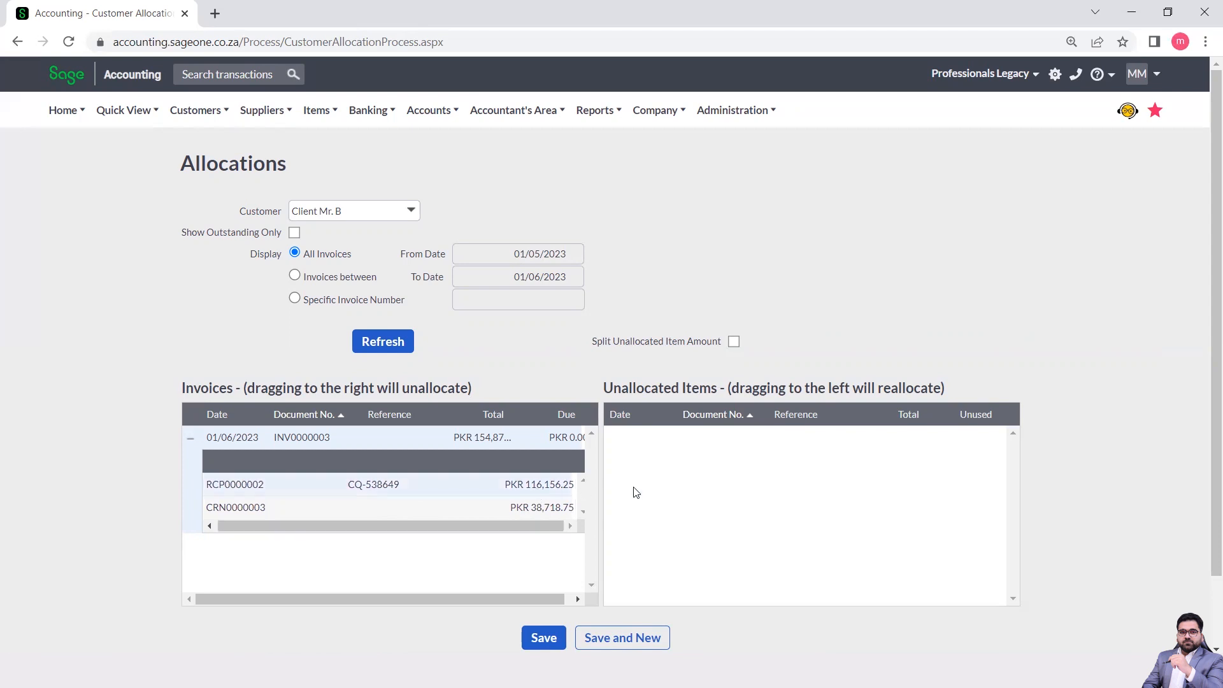
left_click_drag(541, 487, 464, 486)
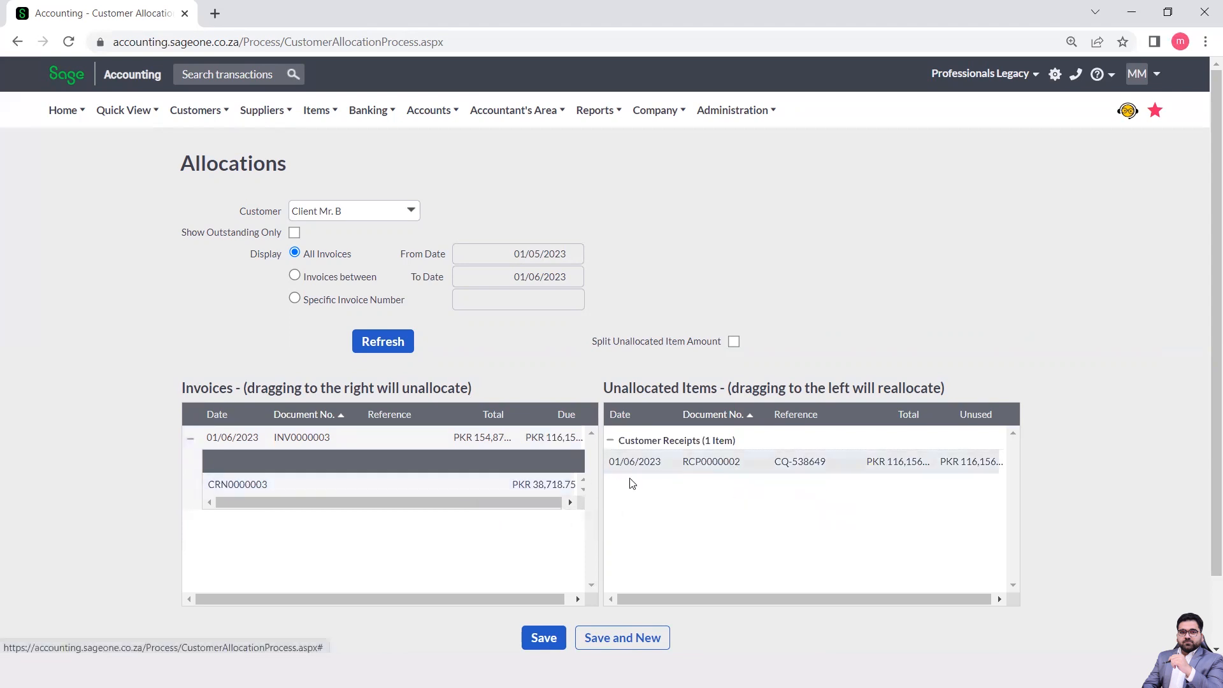
left_click_drag(818, 471, 449, 436)
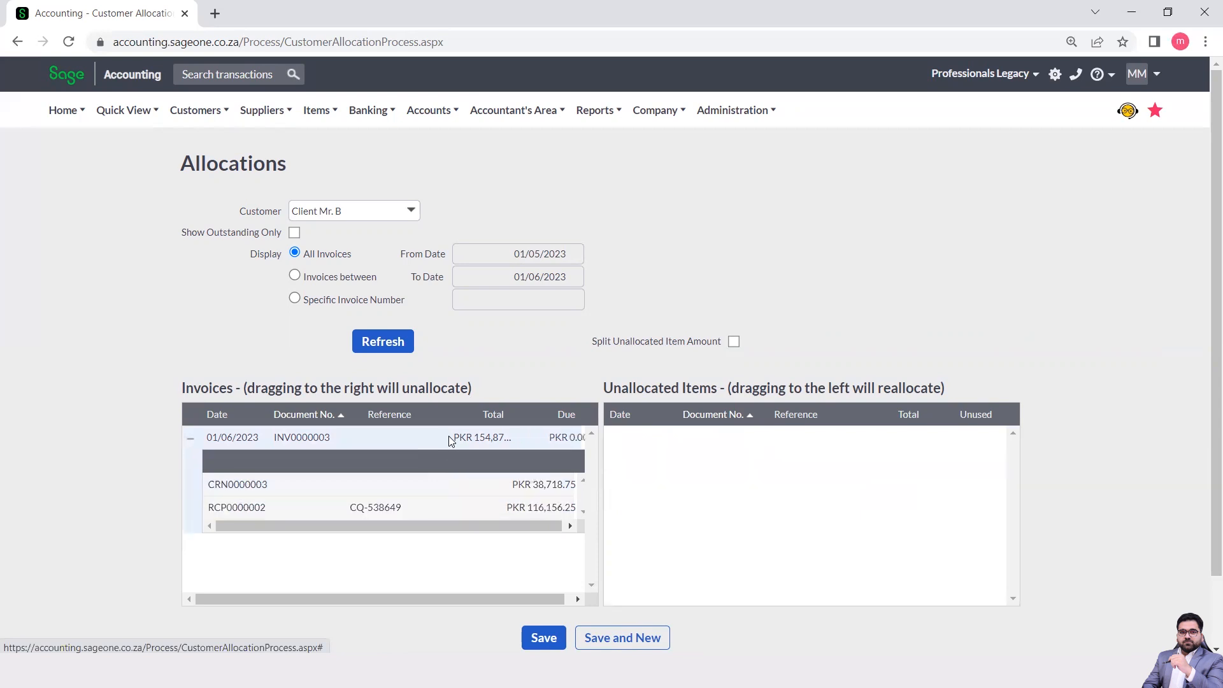
Switch the allocations to Client Mr. A and reload the invoices and unallocated items, discarding unsaved changes
left_click(411, 211)
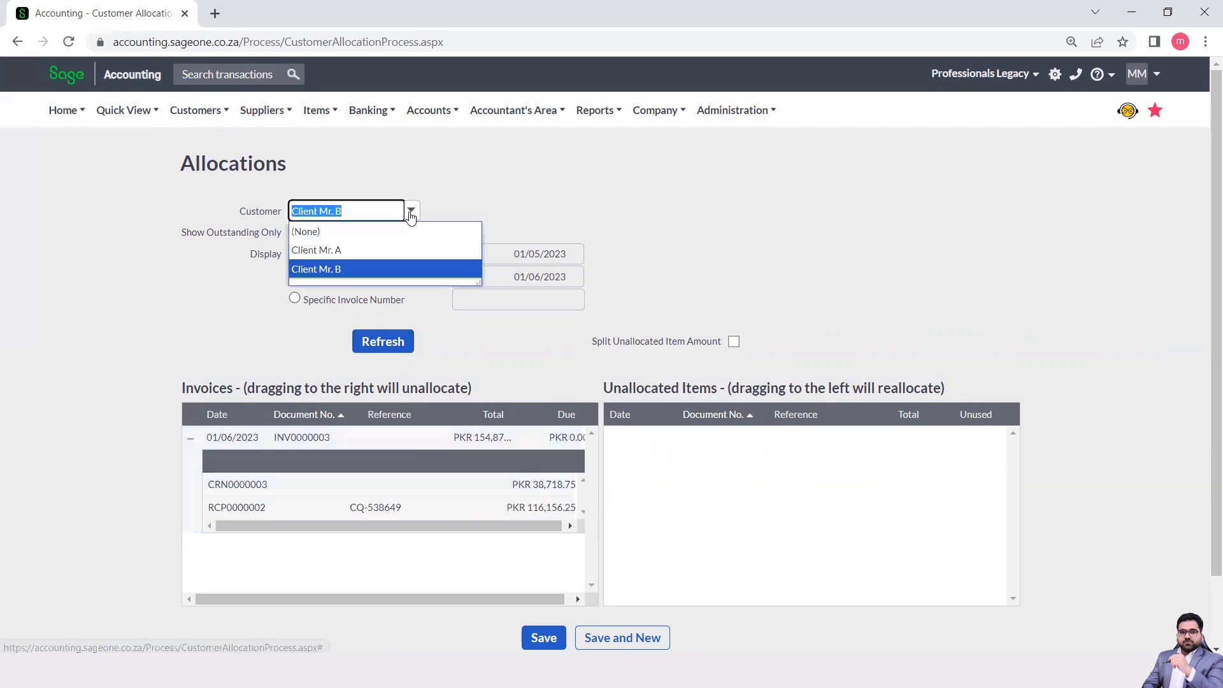
left_click(334, 254)
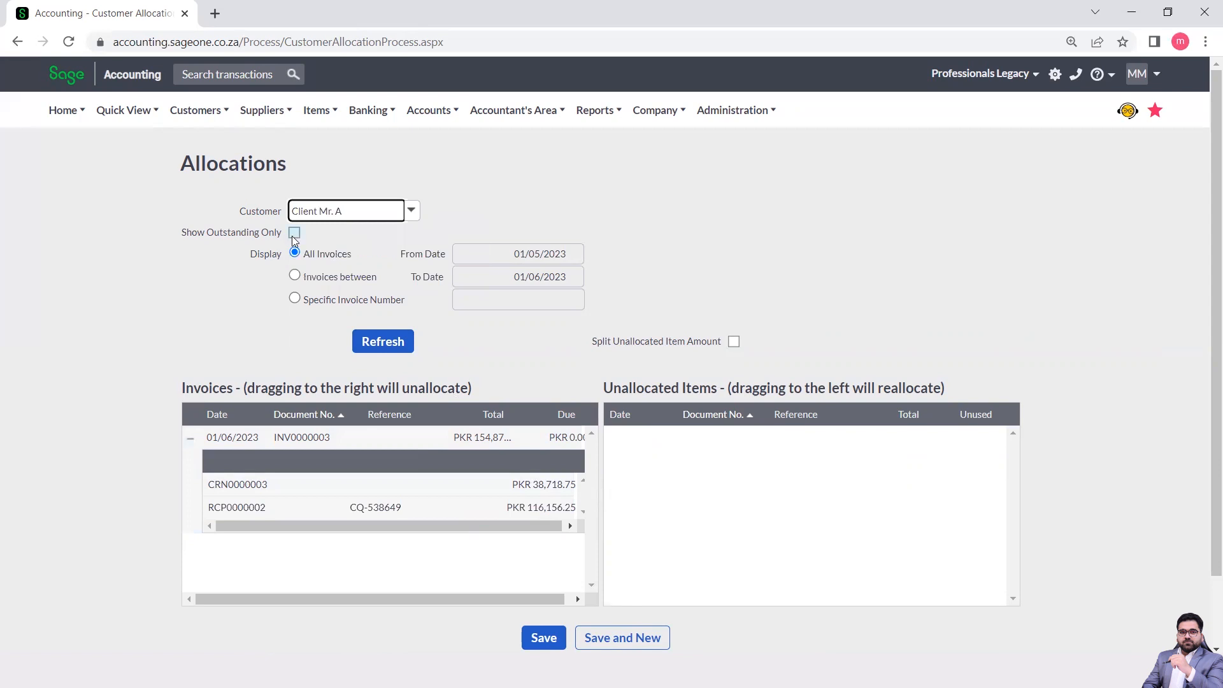
left_click(378, 342)
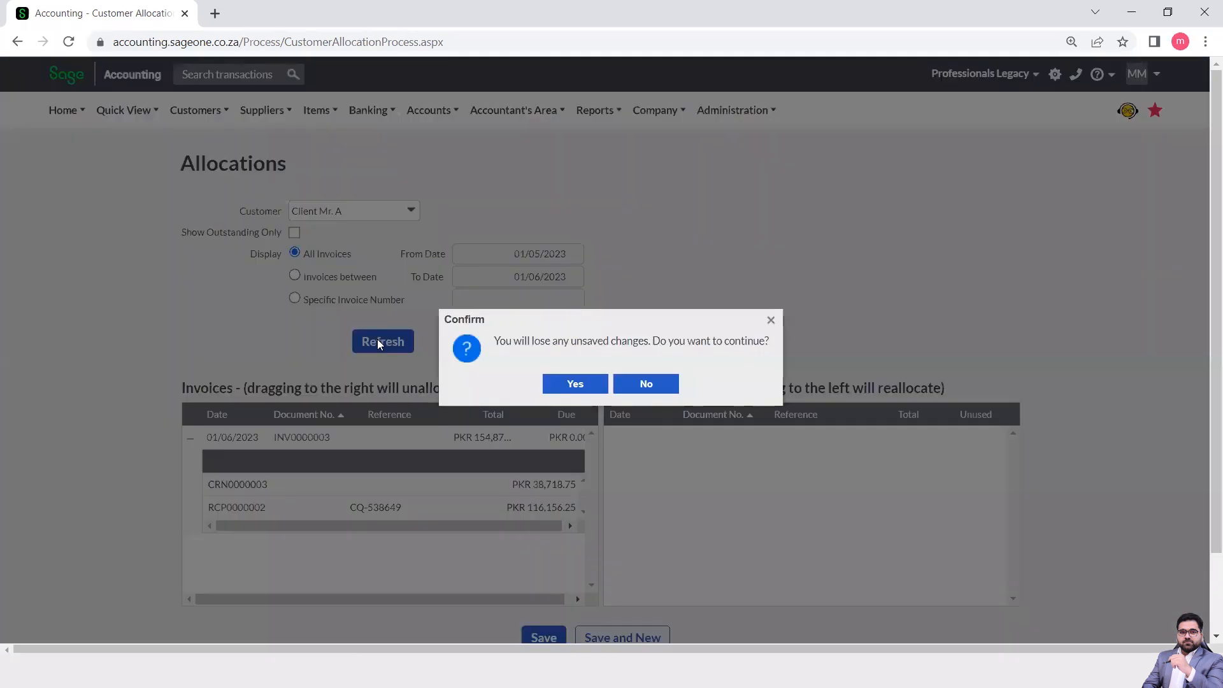
left_click(585, 384)
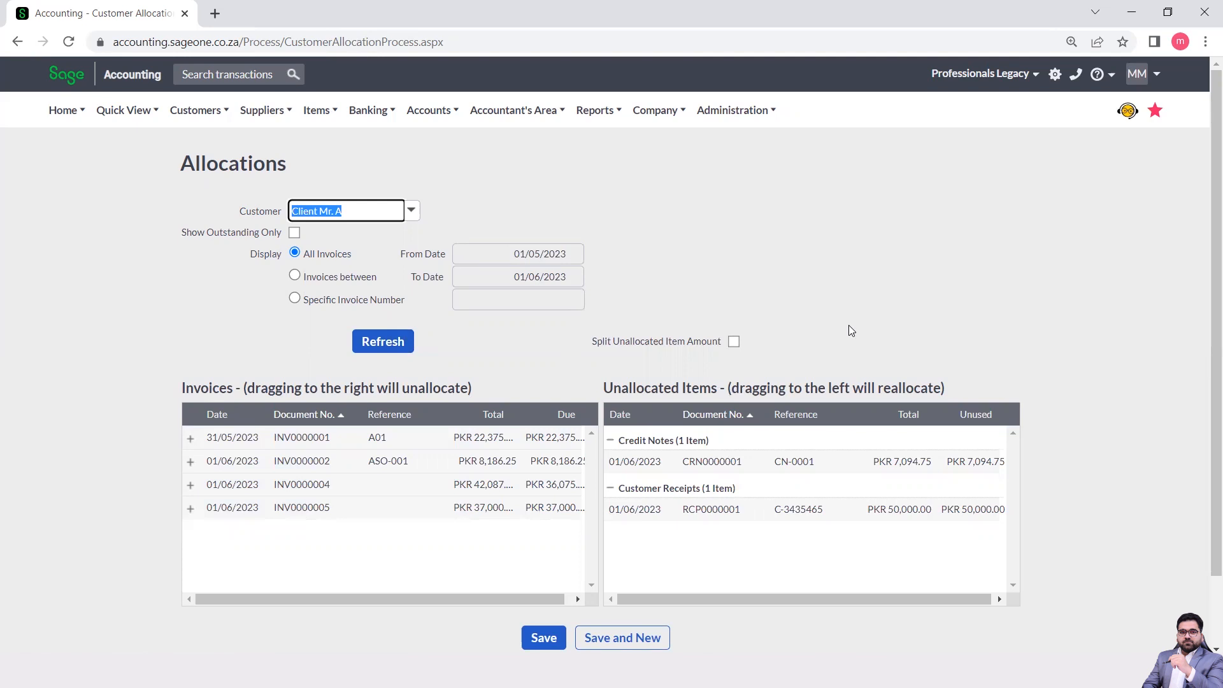
Turn on Show Outstanding Only and refresh Client Mr. A's allocations, accepting the loss of unsaved changes
scroll(849, 328, "down", 2)
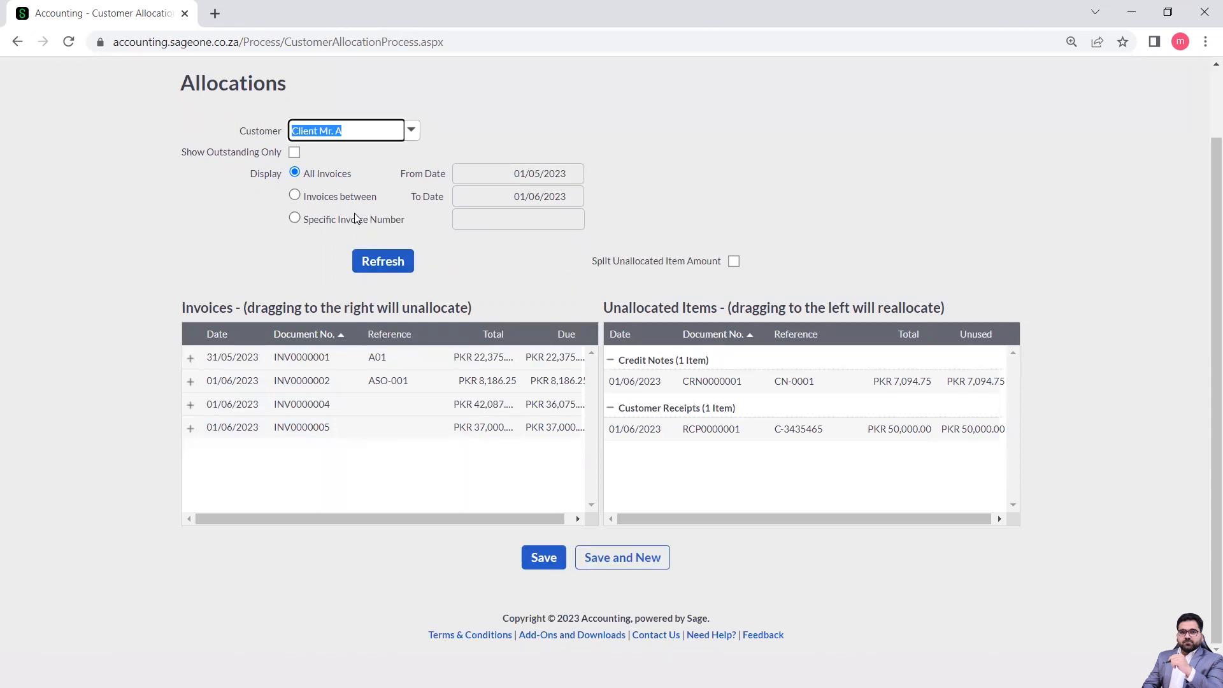
left_click(295, 154)
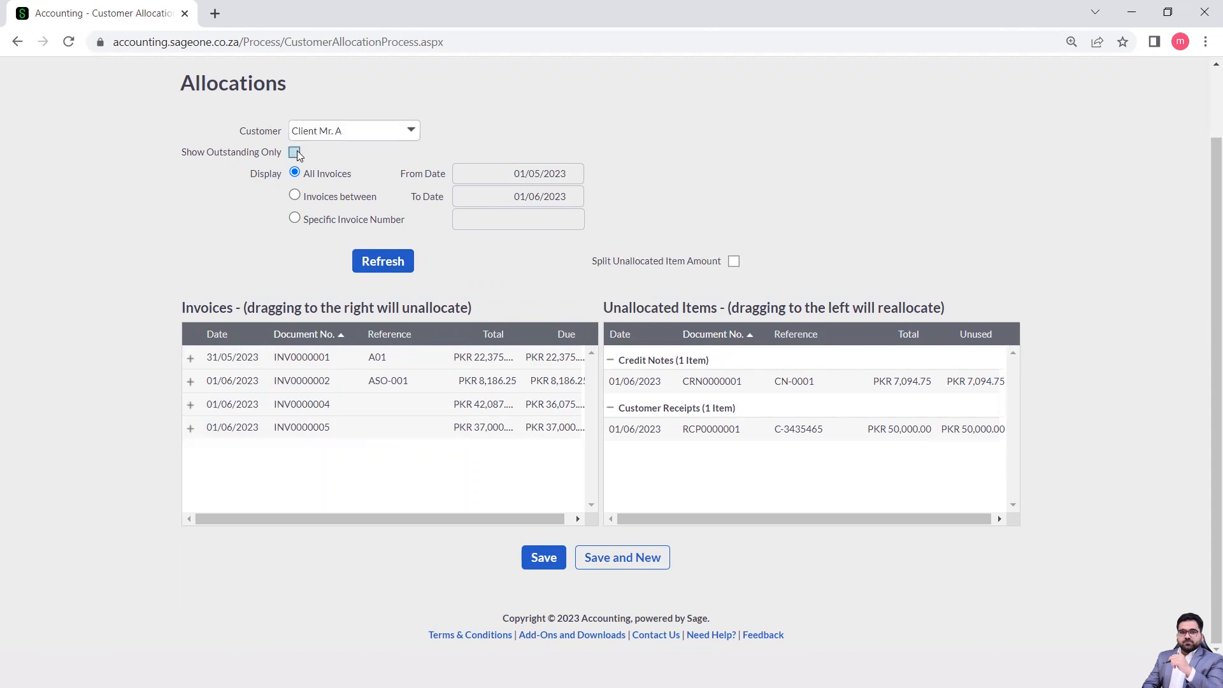
left_click(384, 264)
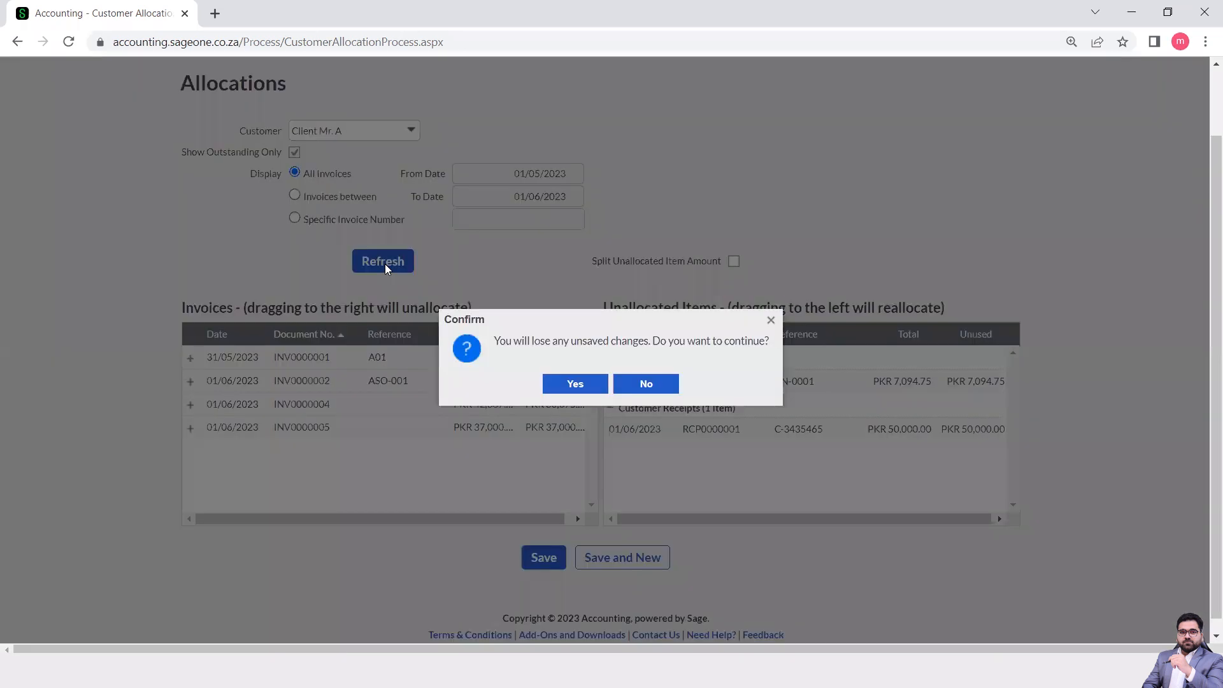
left_click(575, 388)
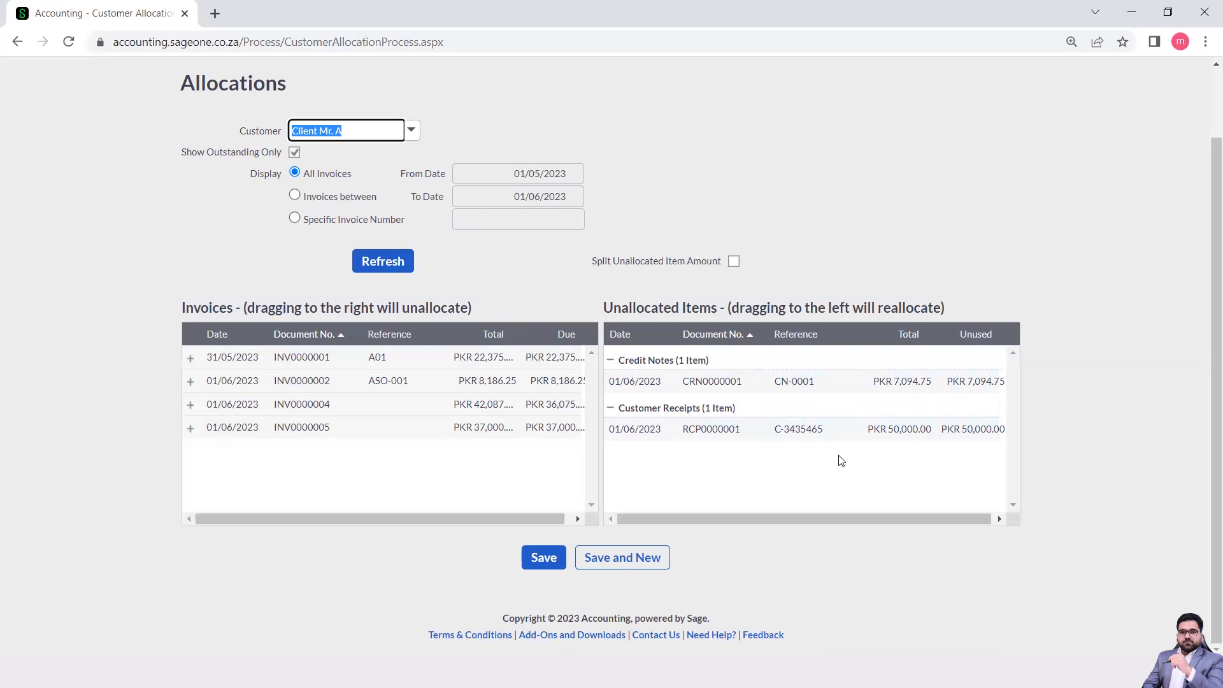
Allocate credit note CRN0000001 to invoice INV0000001 and unallocate it again
left_click_drag(853, 390, 514, 358)
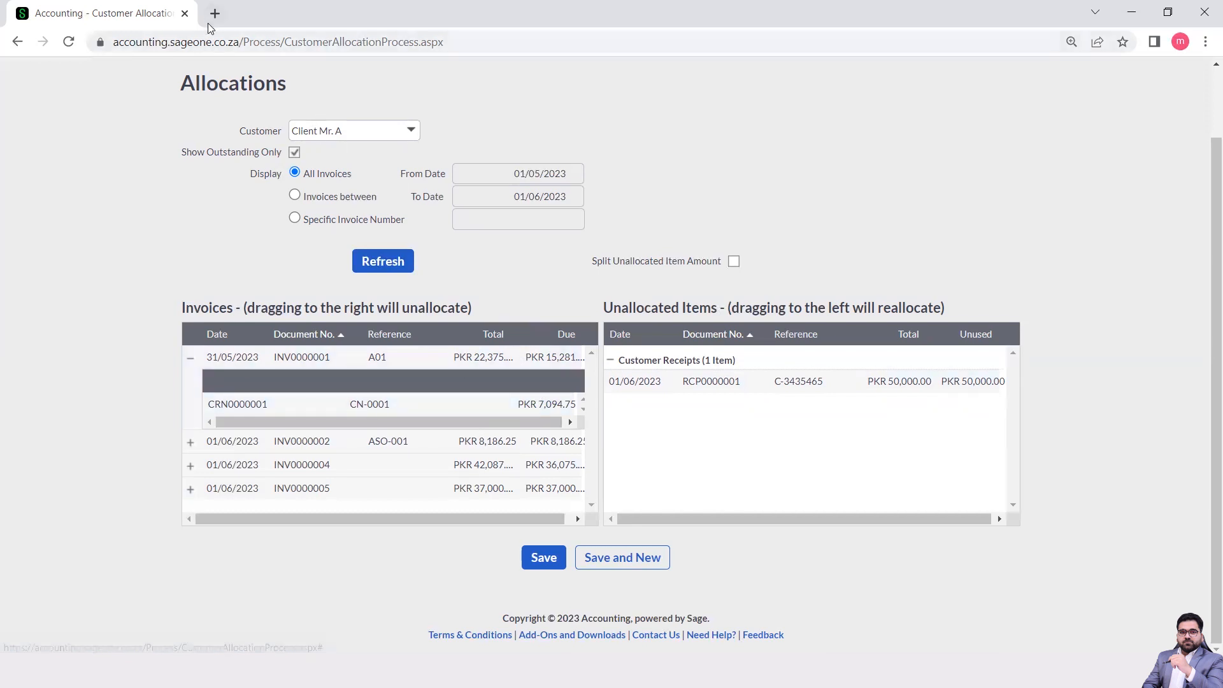
scroll(317, 145, "up", 1)
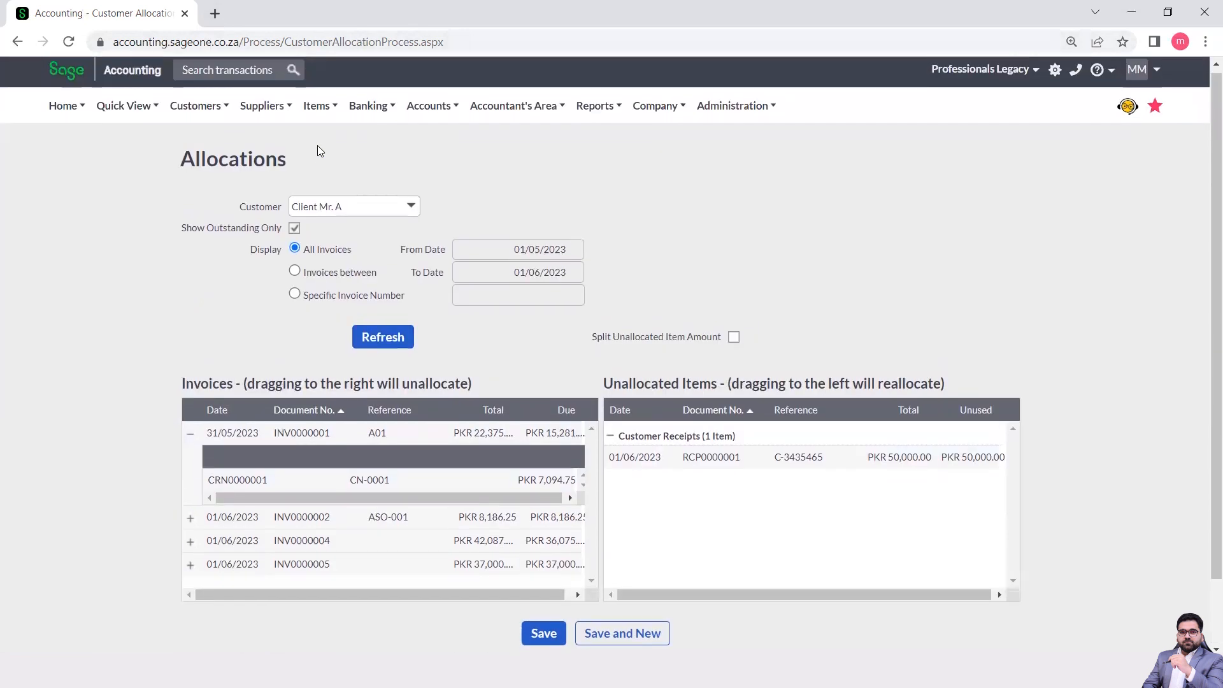
left_click_drag(464, 480, 734, 444)
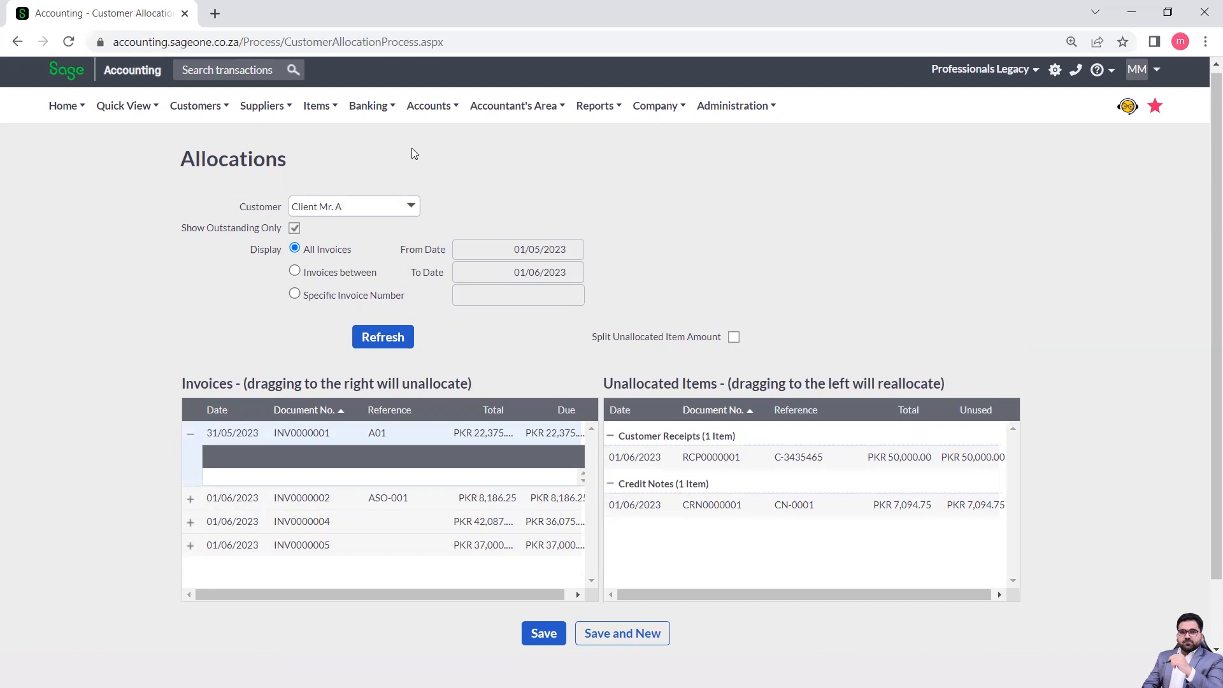
Open the customer tax invoices in a new browser tab, switch to the customer credit notes, and view credit note CRN0000001
mouse_move(214, 115)
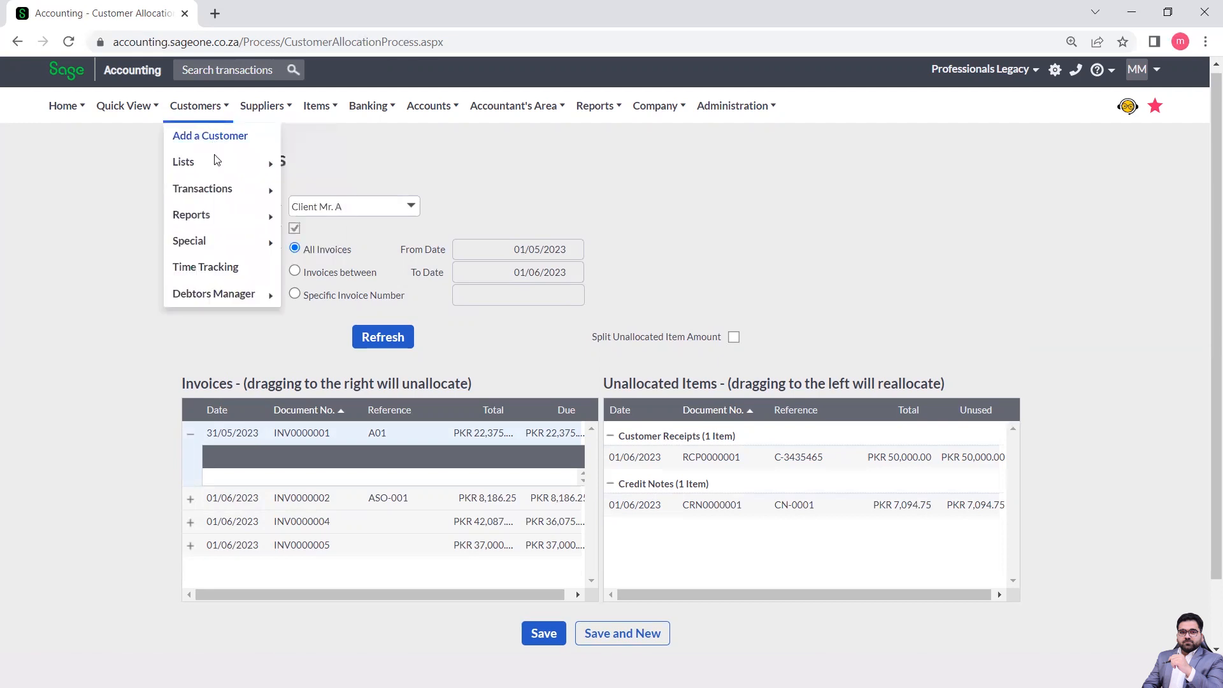
mouse_move(219, 188)
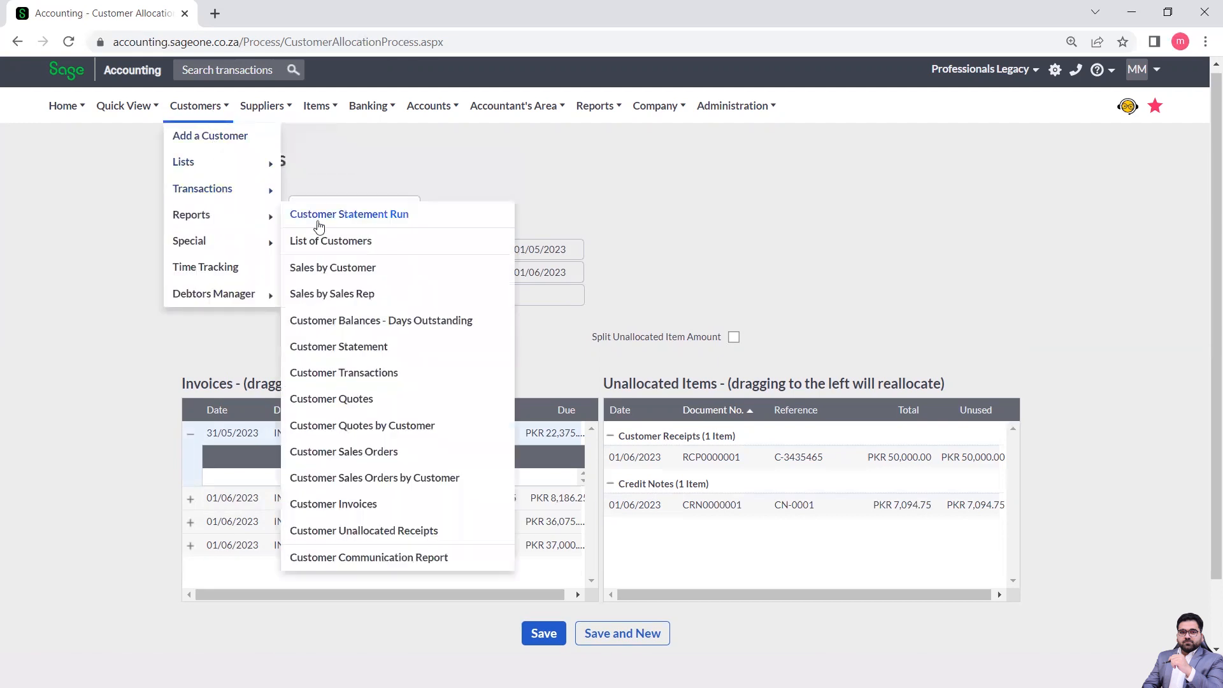
mouse_move(270, 216)
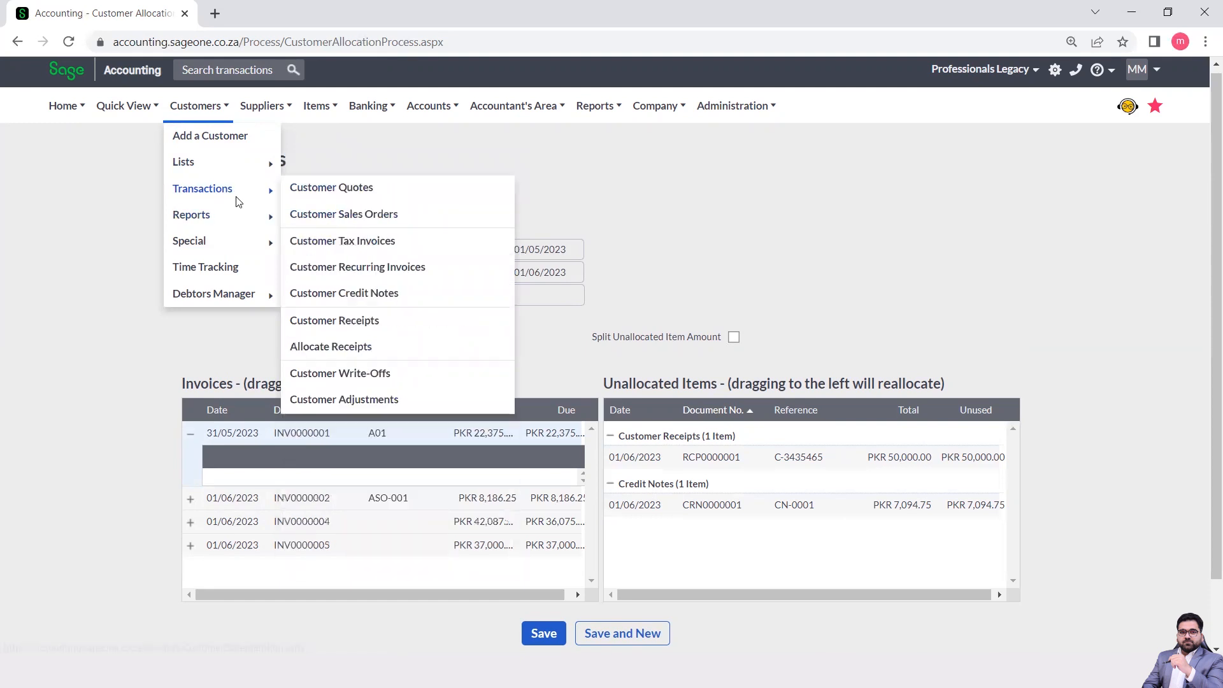
right_click(348, 246)
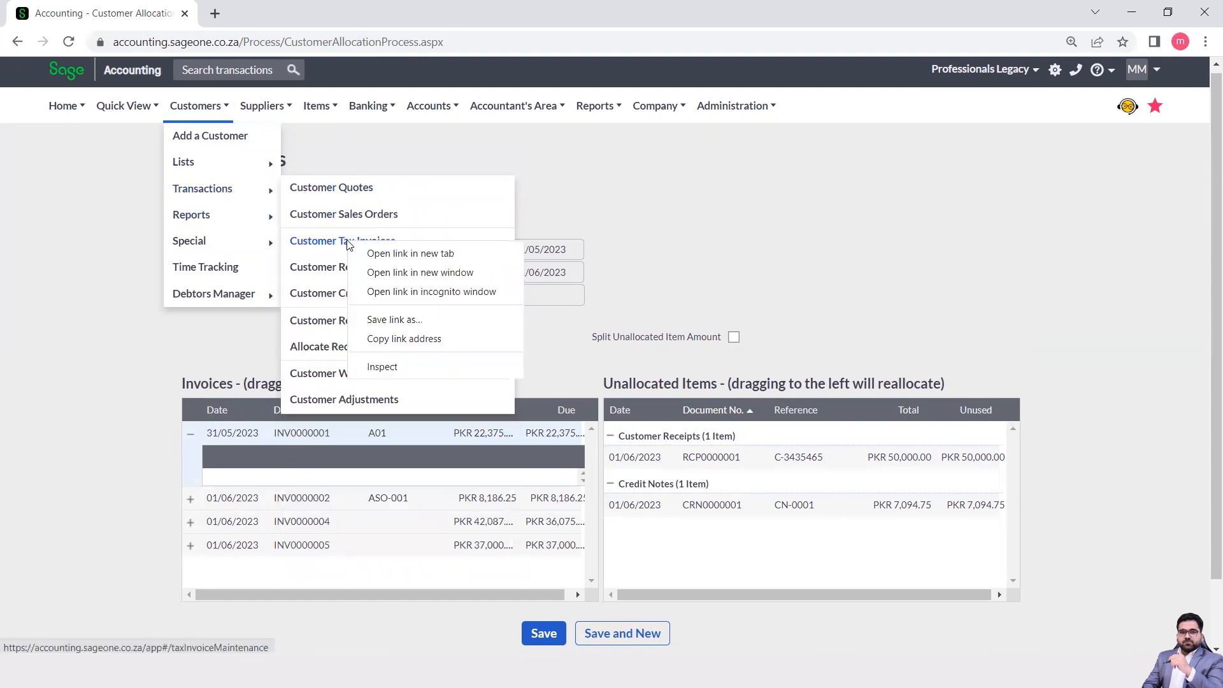
left_click(402, 254)
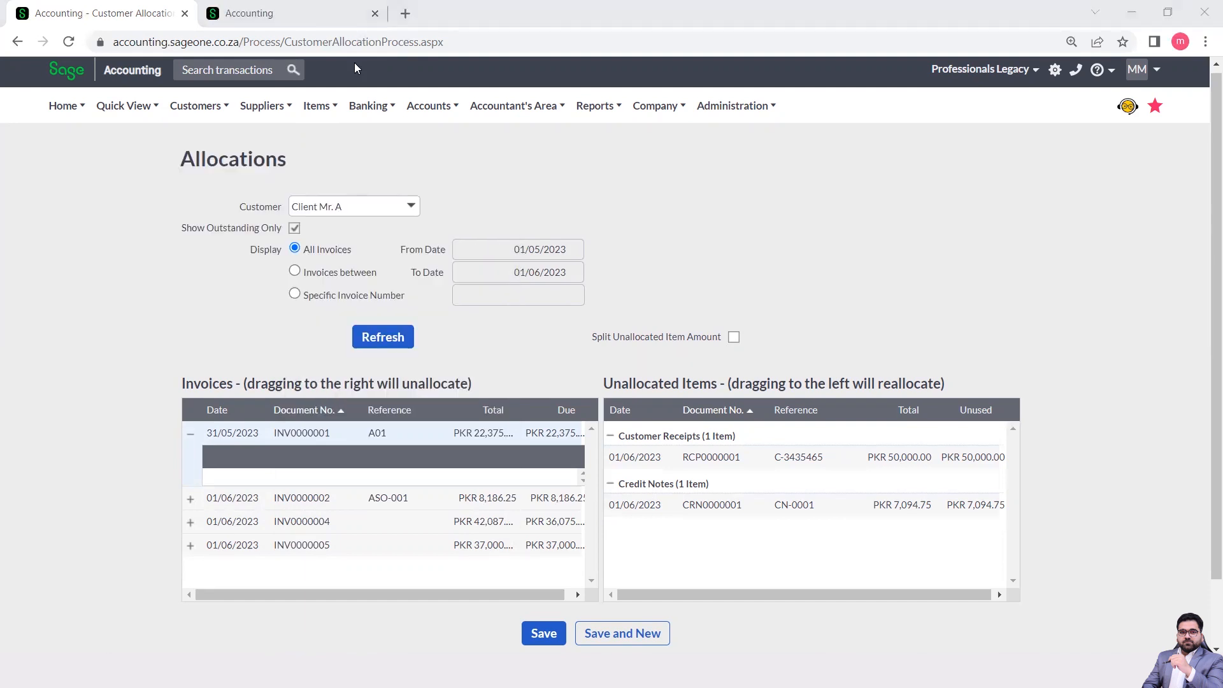
key("ctrl+Tab")
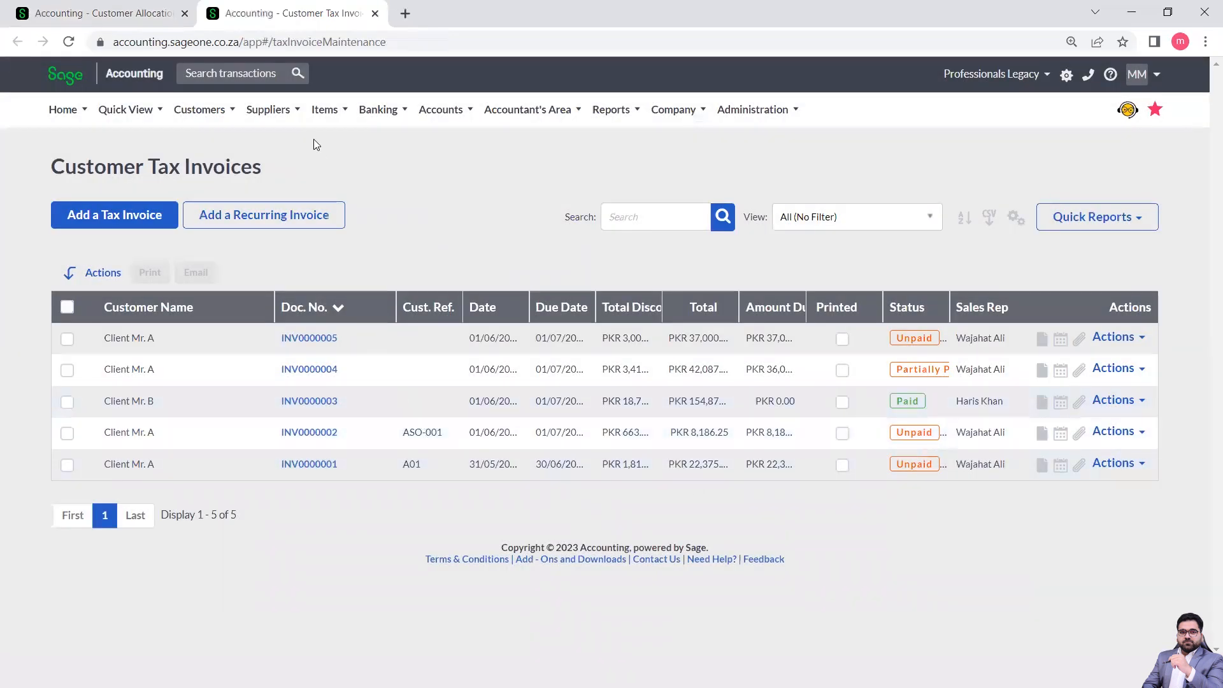
left_click(213, 111)
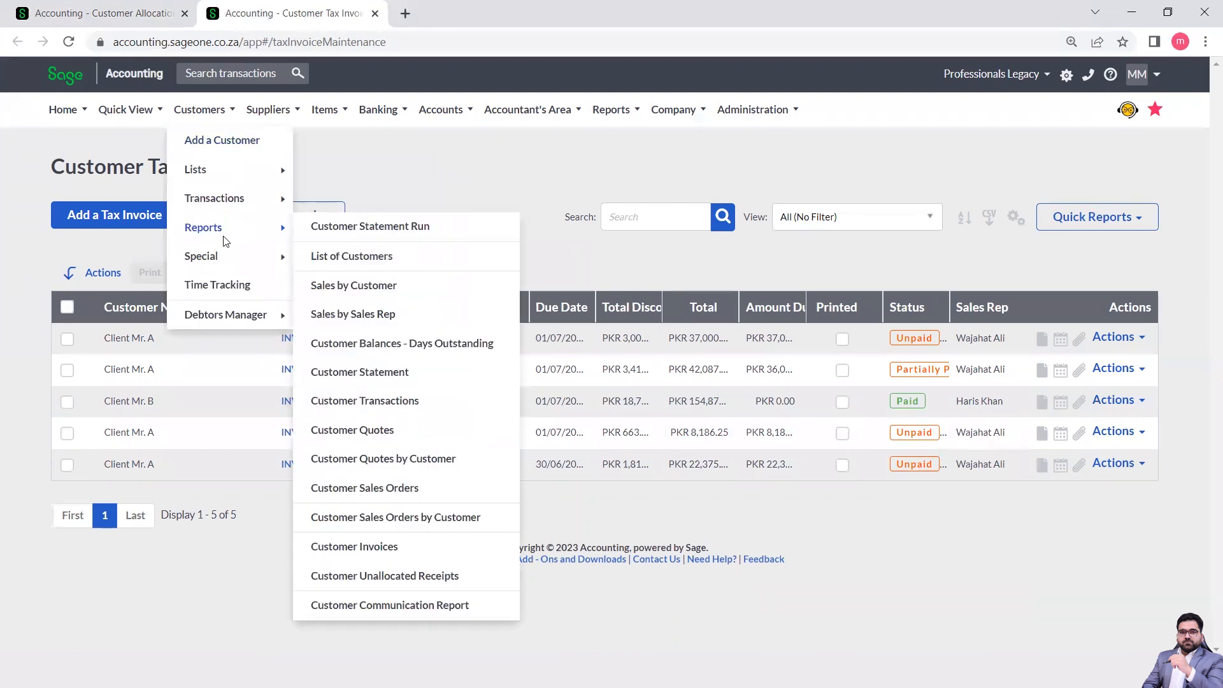
mouse_move(236, 202)
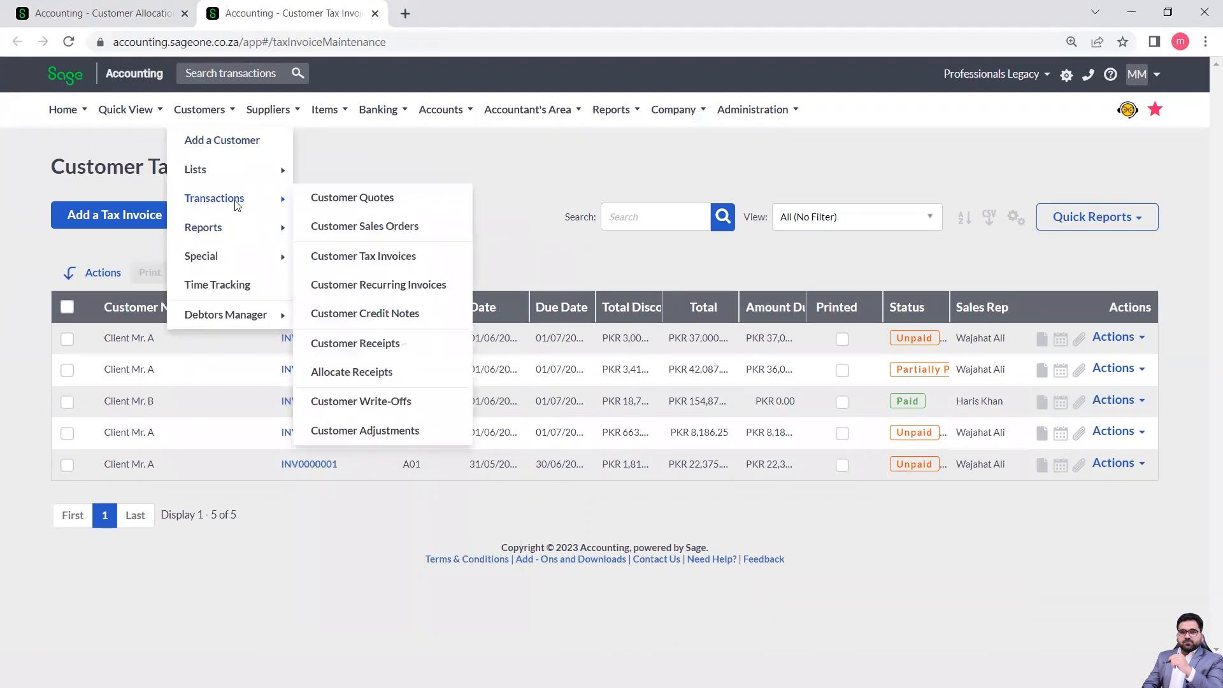
left_click(356, 317)
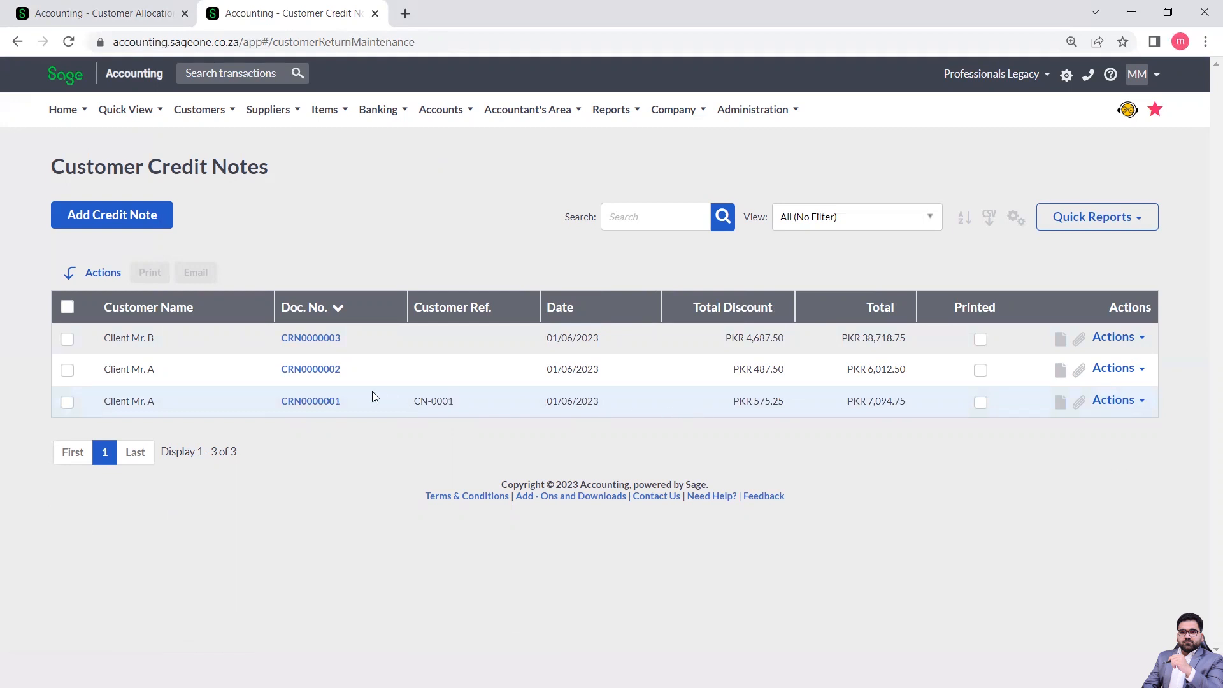
left_click(327, 402)
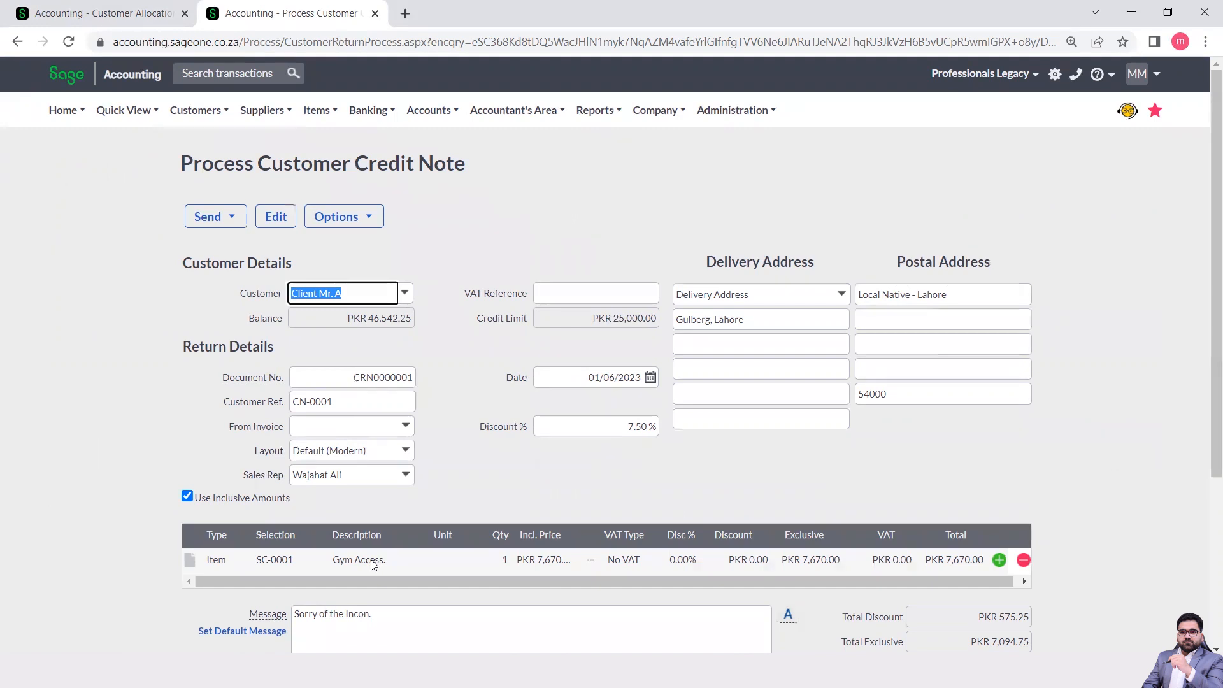
Return to the Allocations page, allocate credit note CRN0000001 to invoice INV0000001, and collapse the invoice's details
left_click(52, 7)
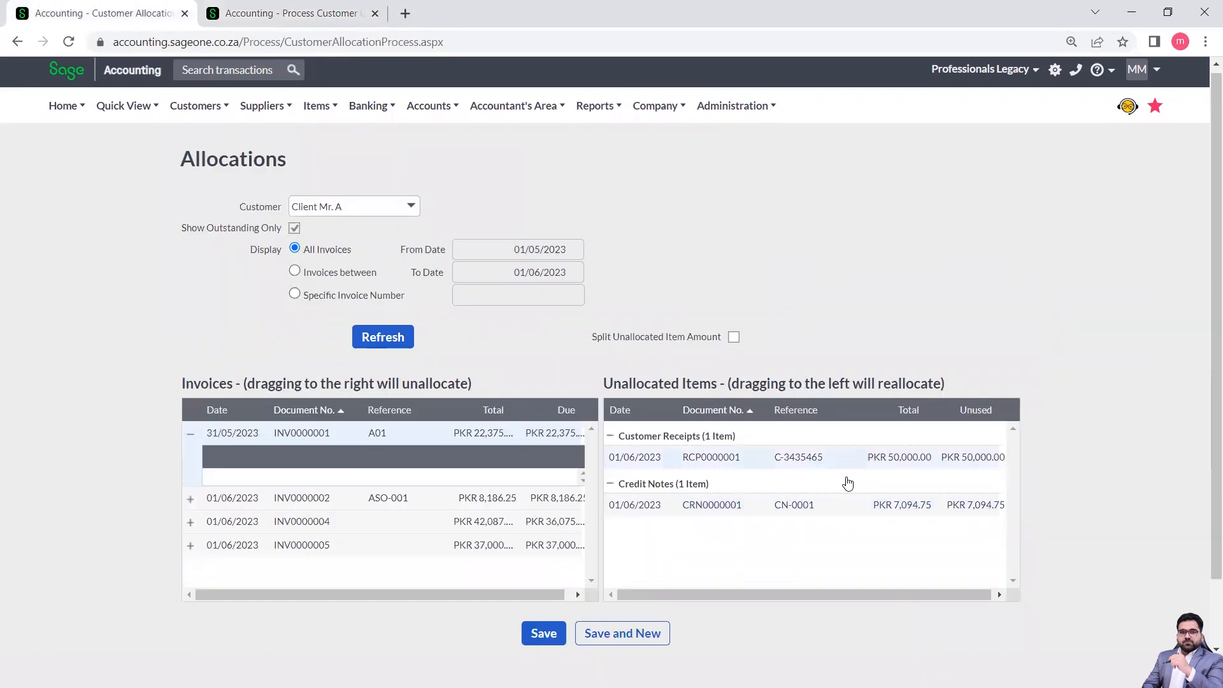
left_click_drag(839, 505, 373, 437)
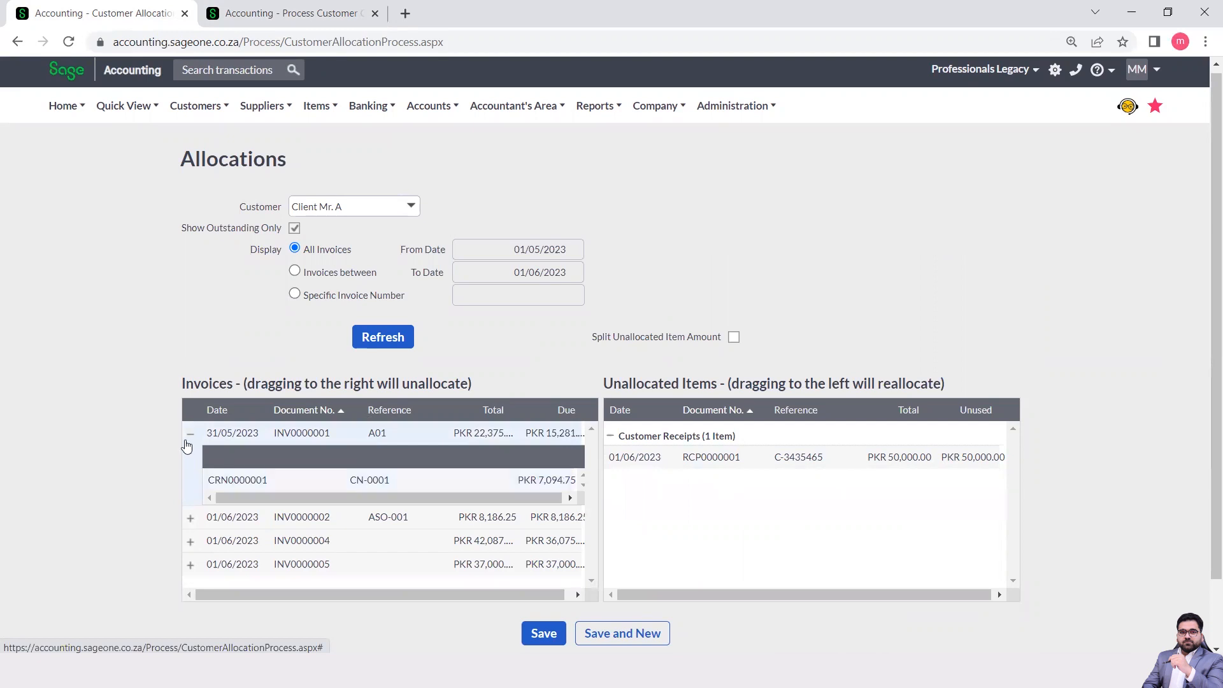
left_click(189, 434)
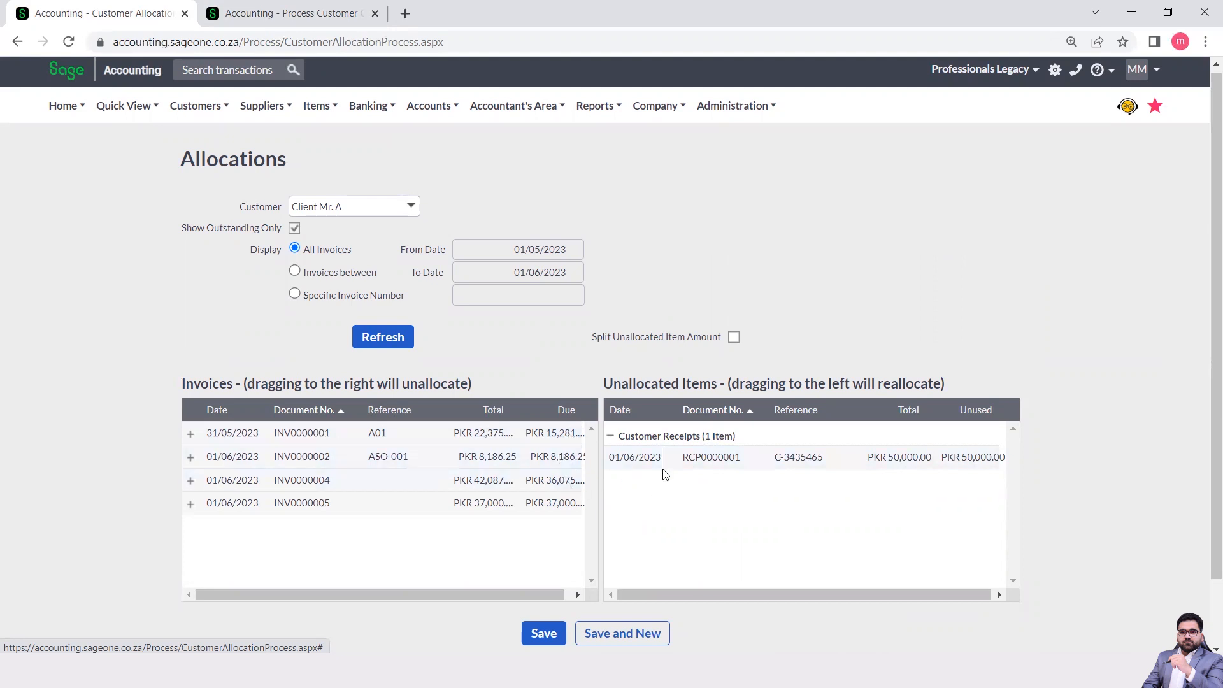
Allocate receipt RCP0000001 to invoices INV0000001 and INV0000002, and collapse both invoices' details
left_click_drag(738, 461, 508, 431)
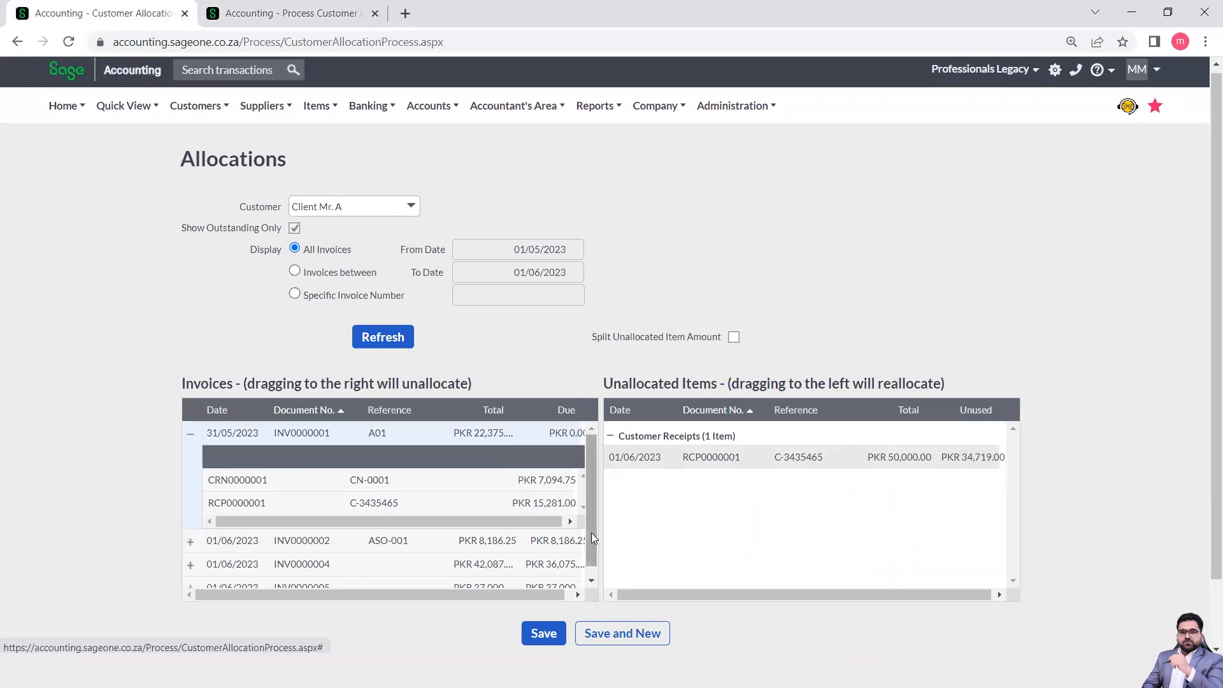
scroll(591, 533, "down", 1)
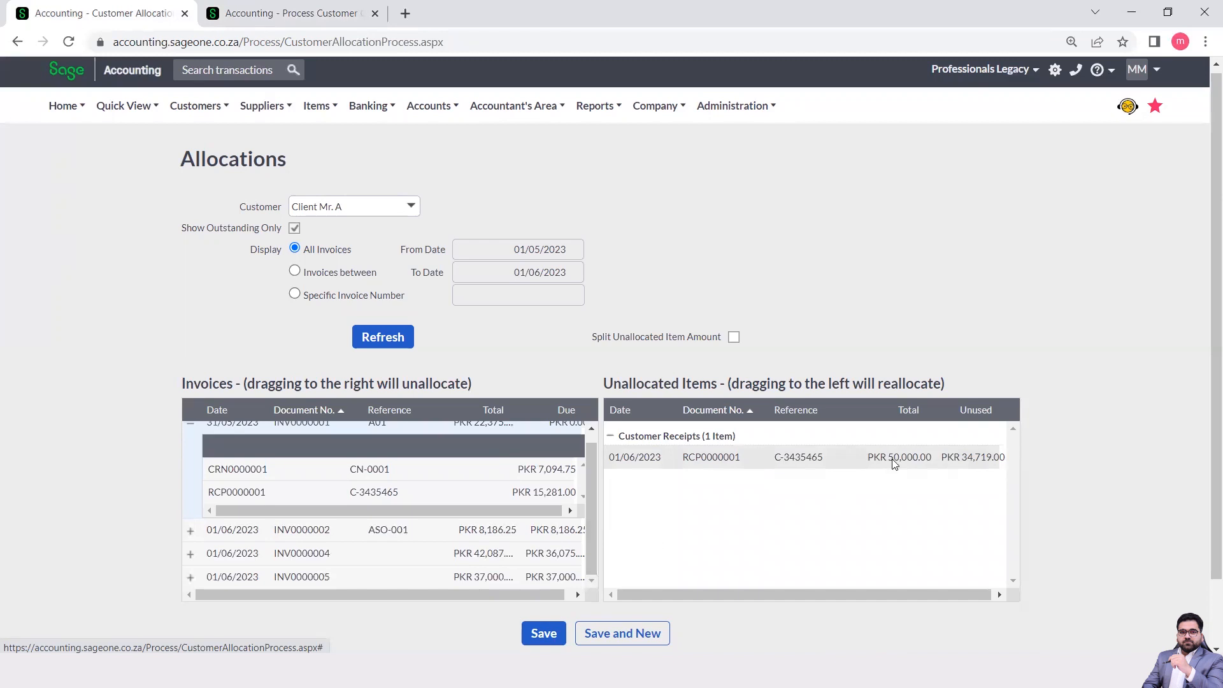
left_click_drag(893, 459, 485, 533)
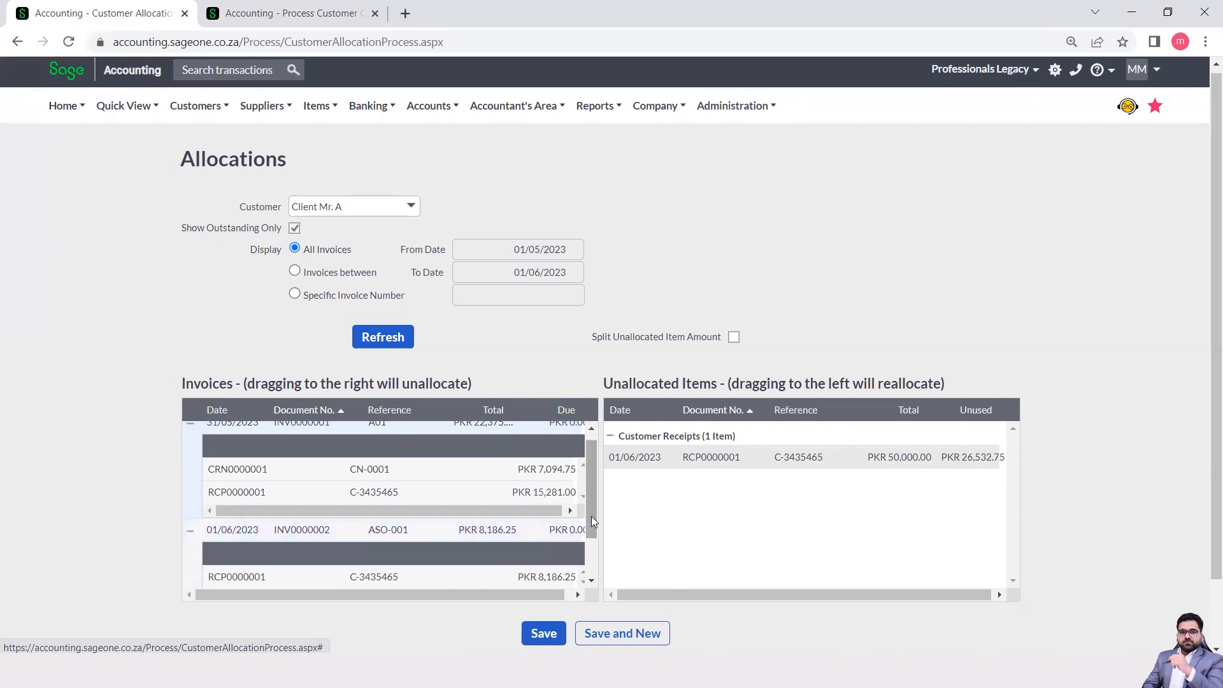
left_click(192, 433)
left_click(191, 456)
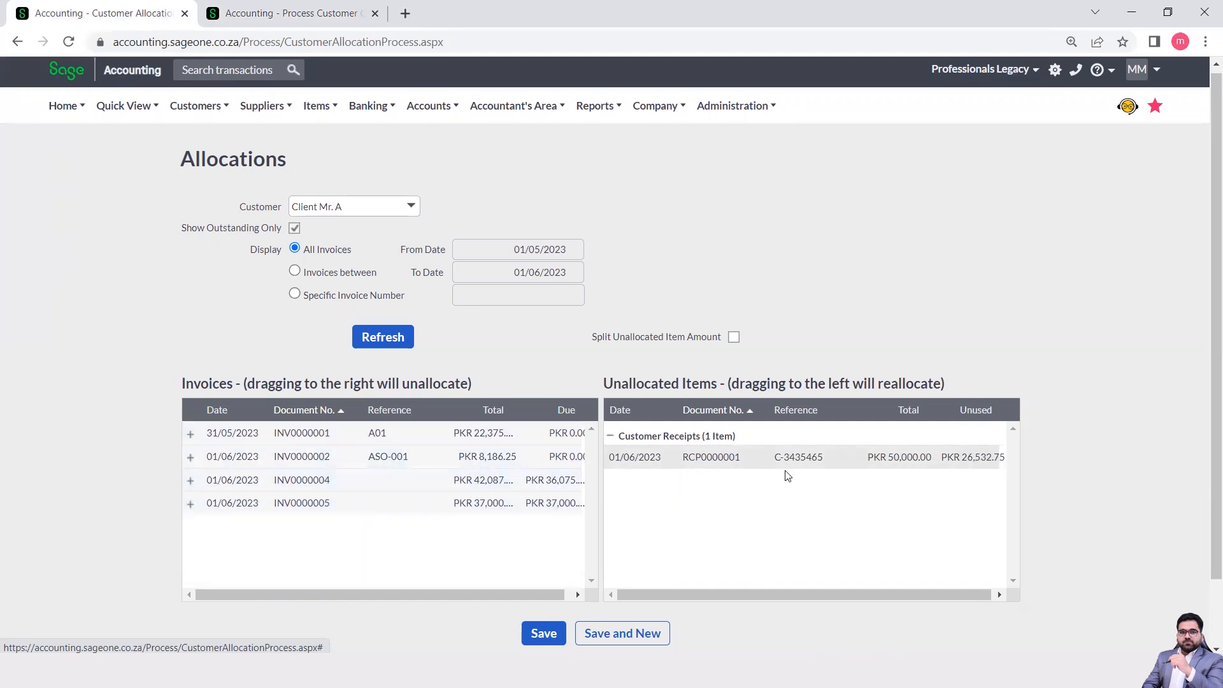
Allocate the rest of receipt RCP0000001 to invoice INV0000004 and save Client Mr. A's allocations
left_click_drag(786, 461, 478, 482)
left_click_drag(595, 501, 181, 508)
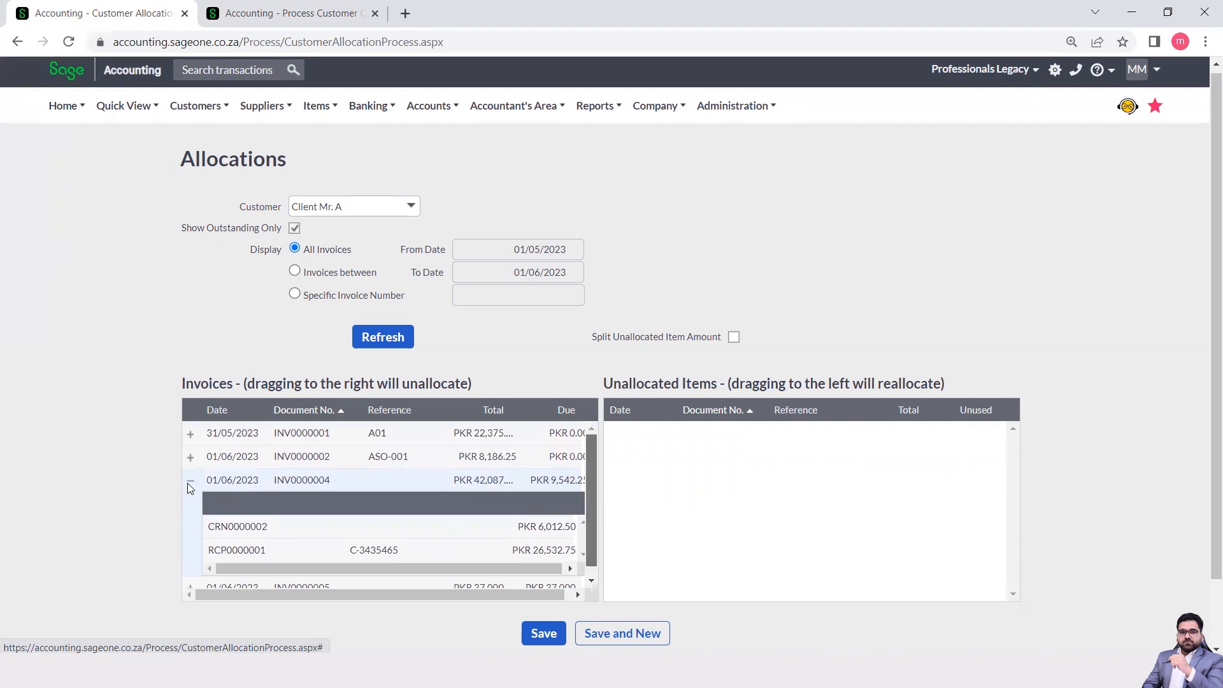
left_click(189, 482)
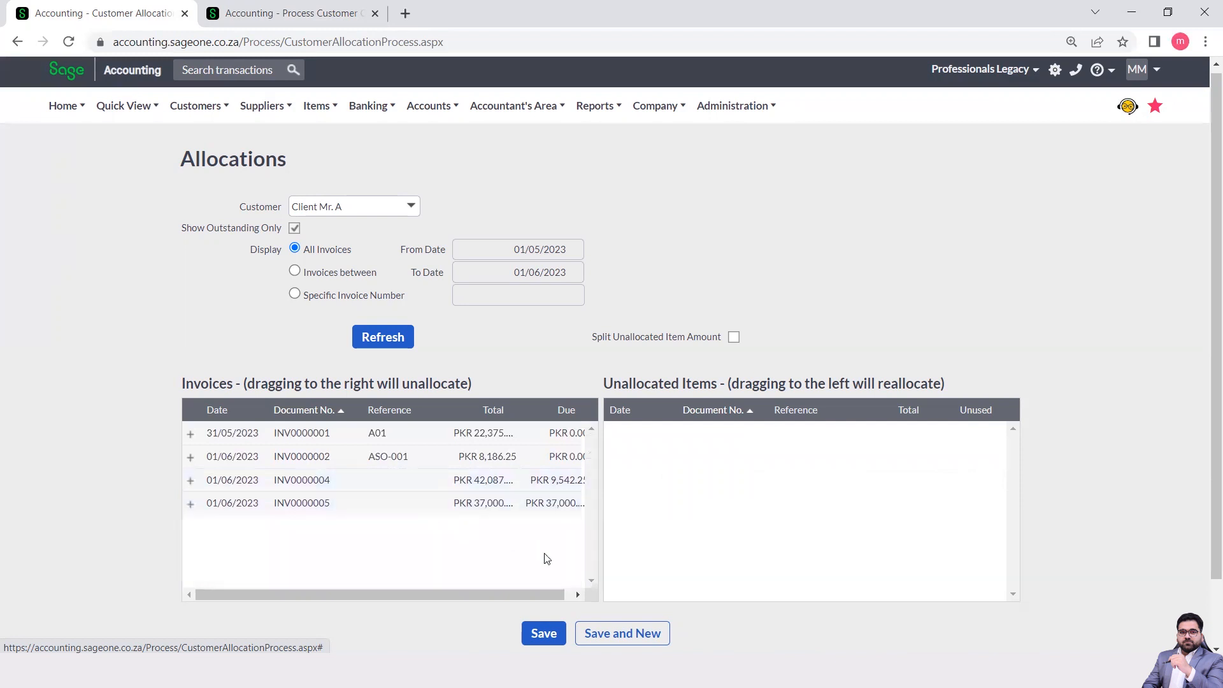
left_click(544, 634)
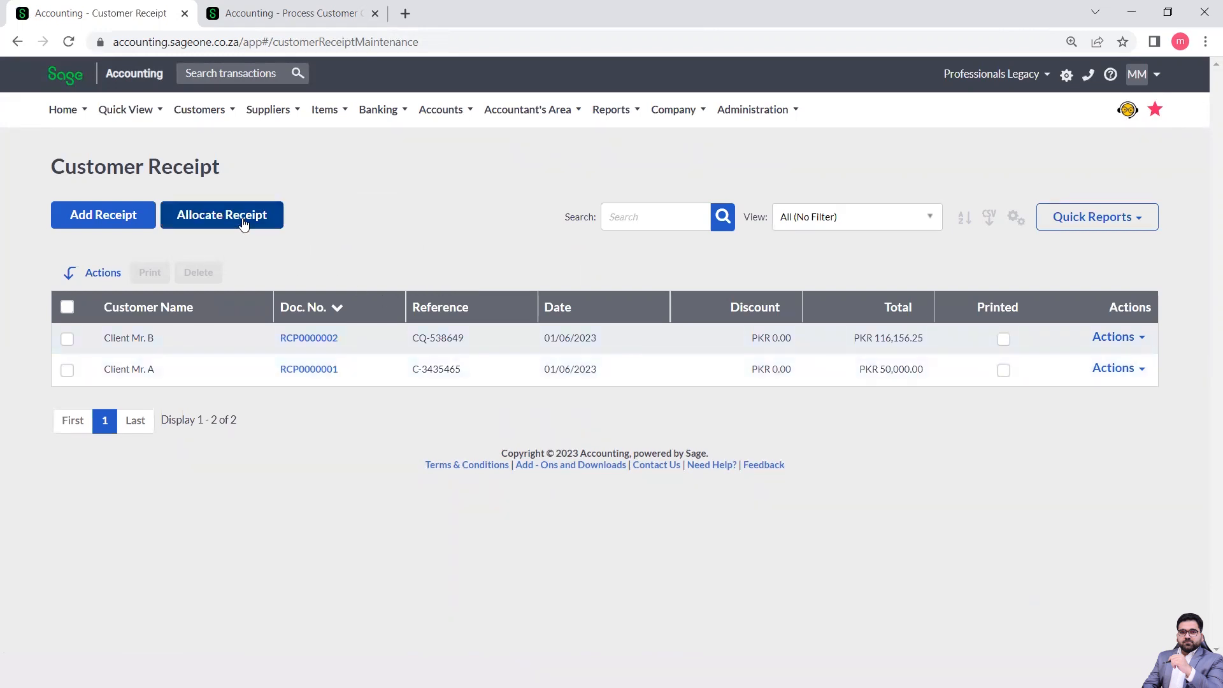
Open the customer write-offs list and start a new write-off
mouse_move(206, 114)
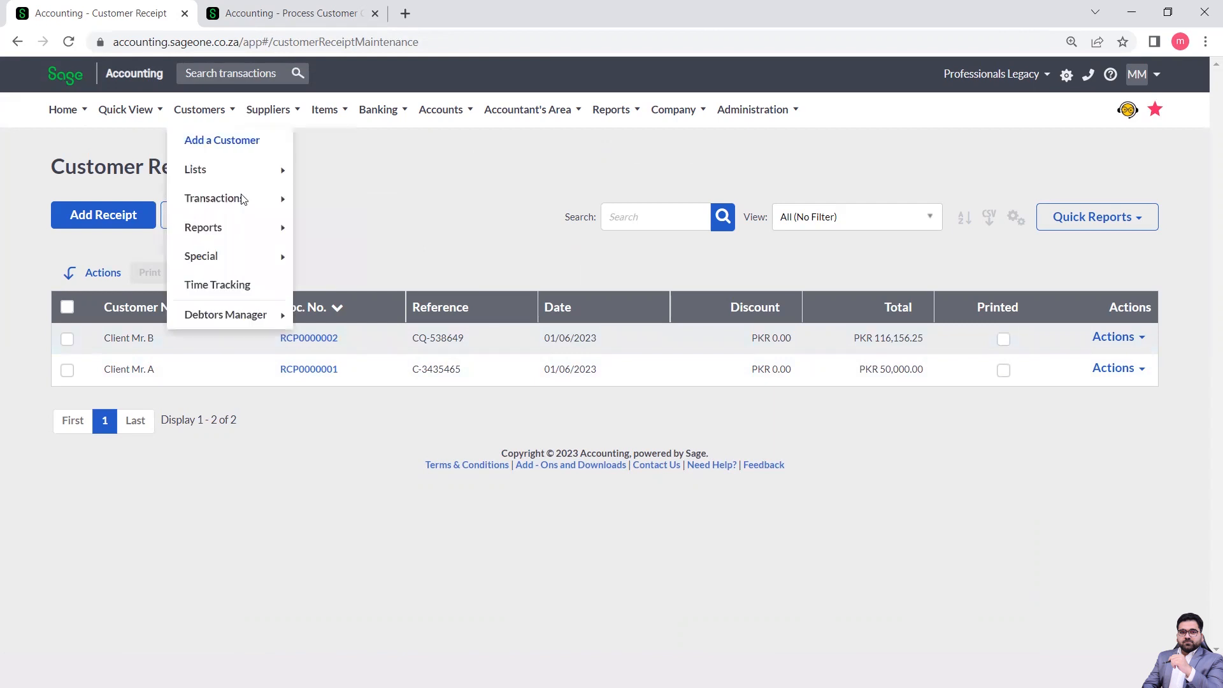
mouse_move(249, 200)
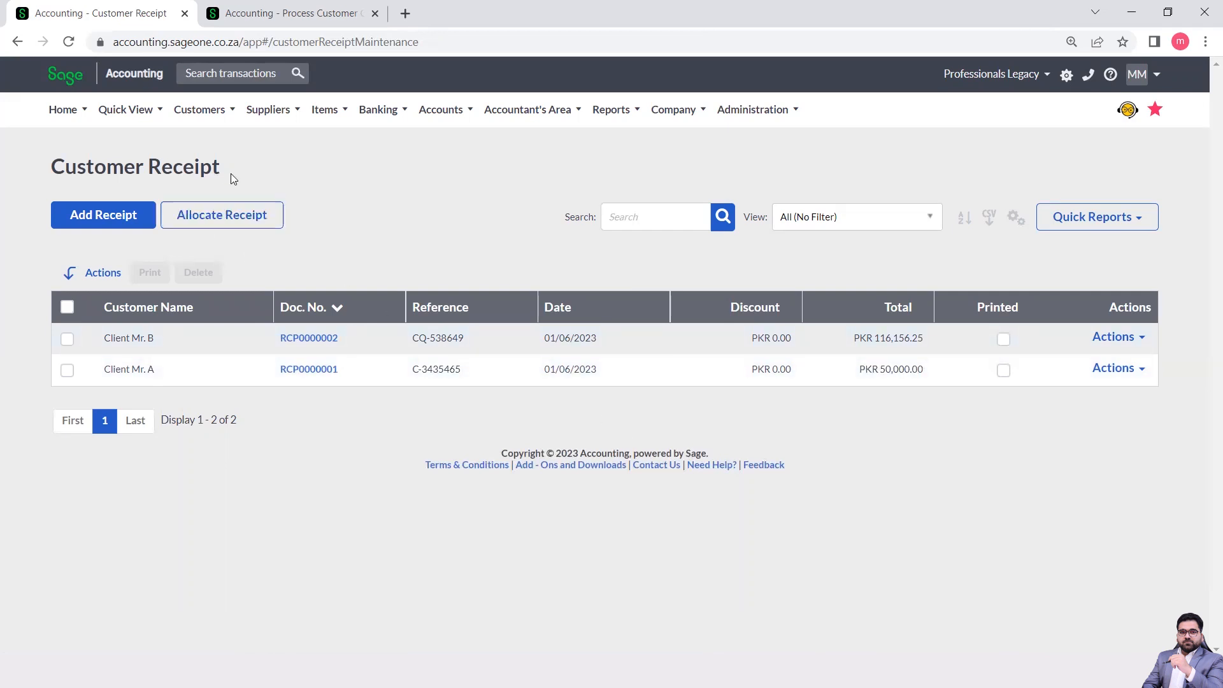
left_click(200, 110)
mouse_move(224, 177)
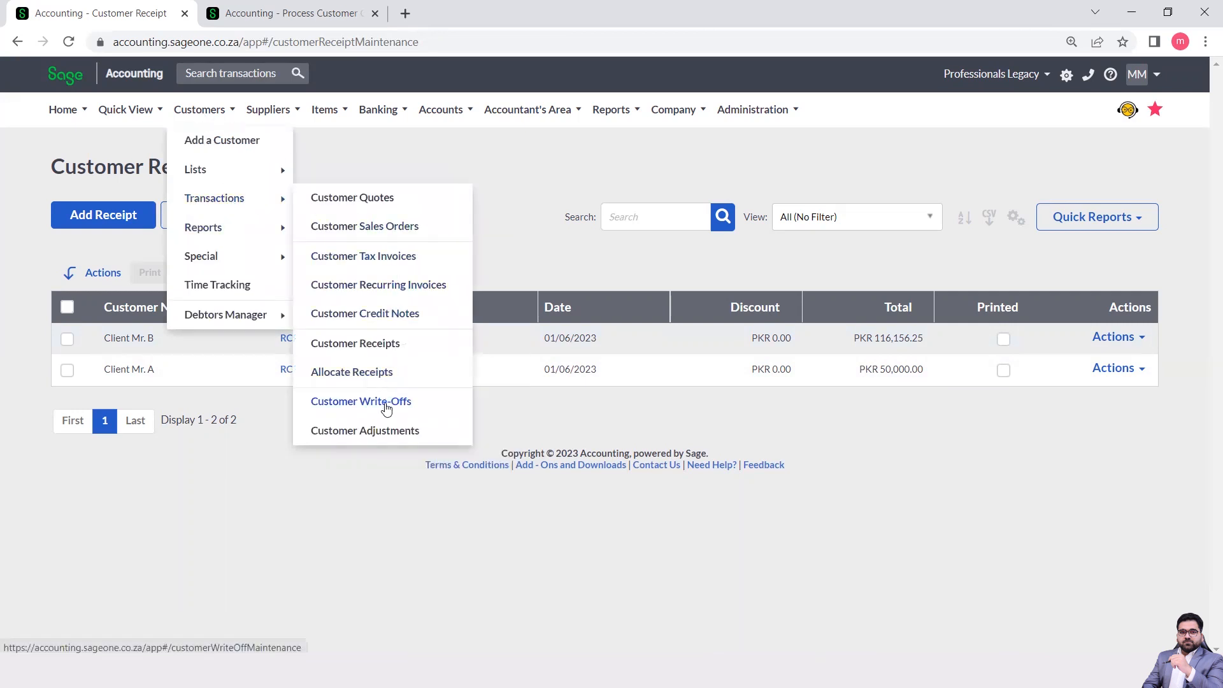
left_click(386, 405)
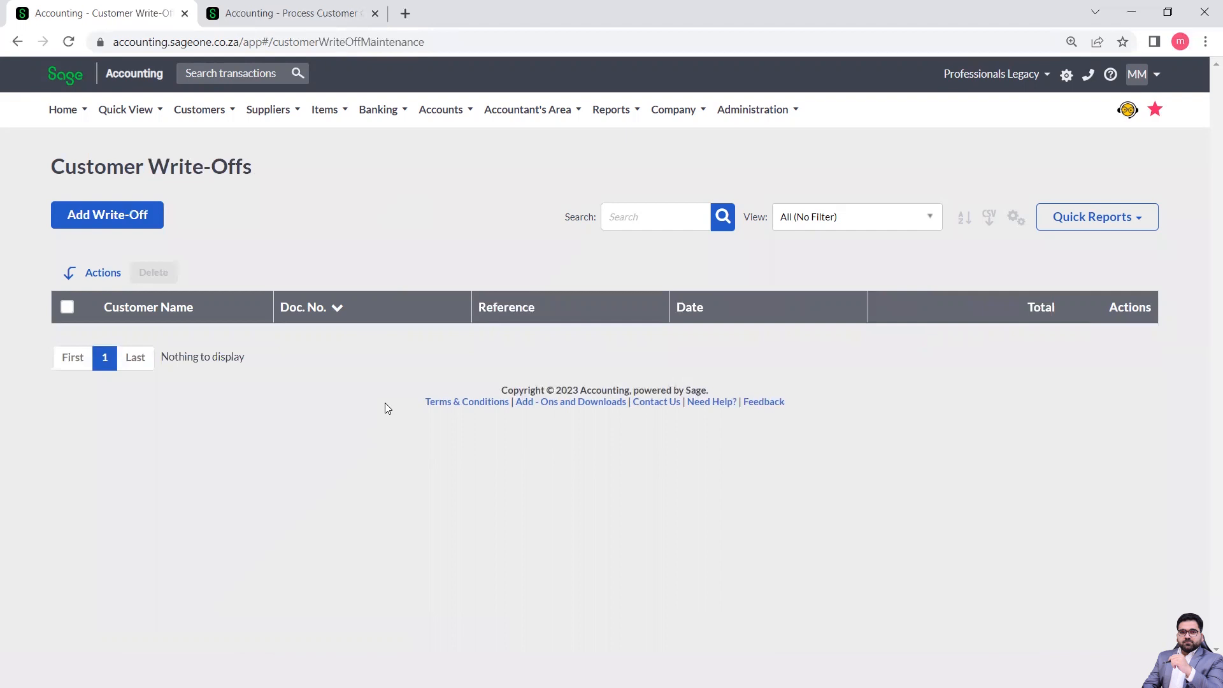
left_click(105, 223)
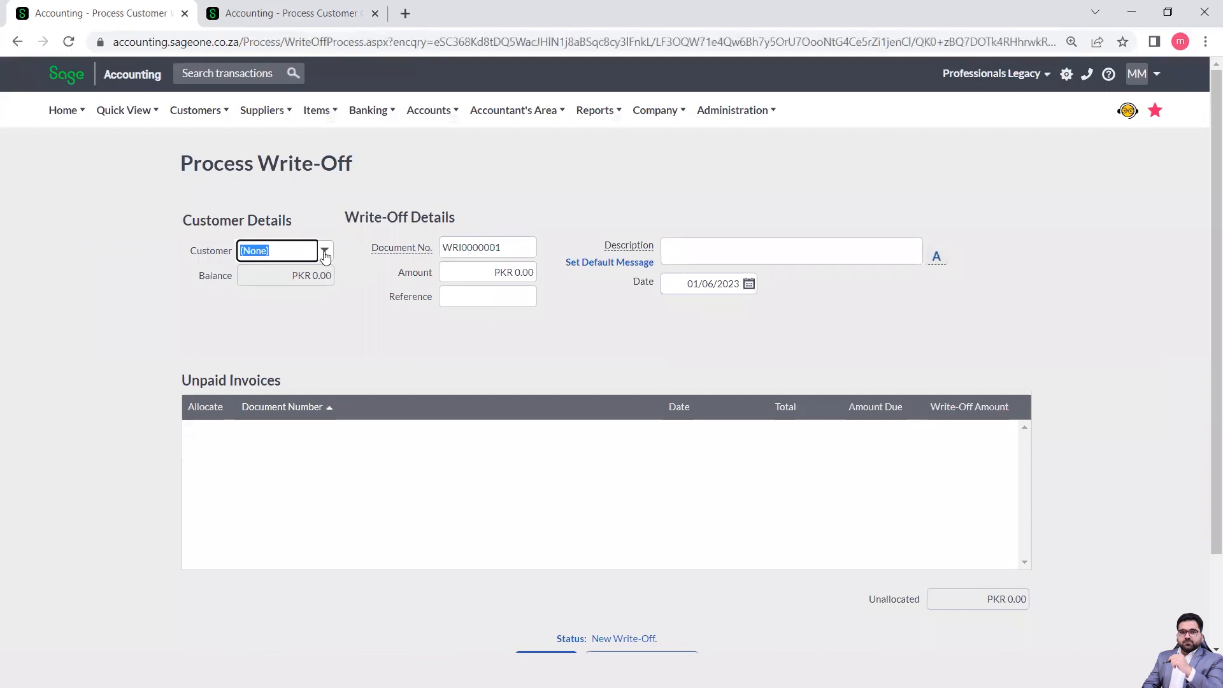
Choose Client Mr. A as the write-off's customer and set the write-off amount to PKR 5,000
left_click(324, 249)
left_click(286, 309)
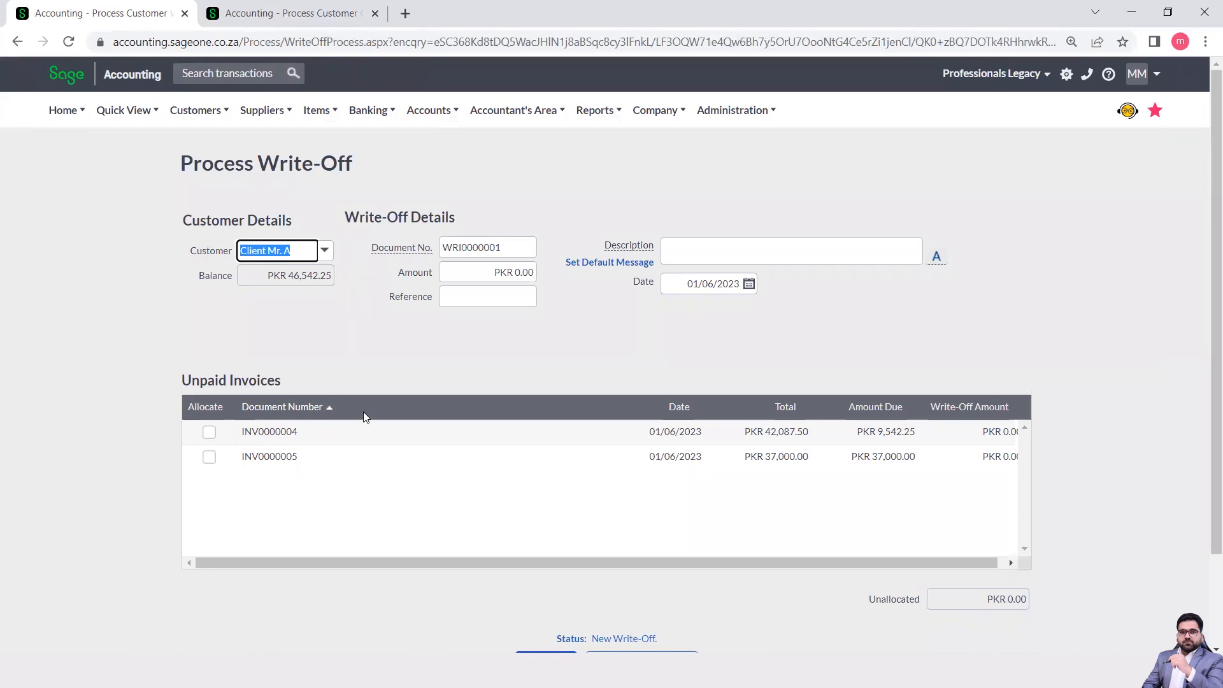
left_click(528, 272)
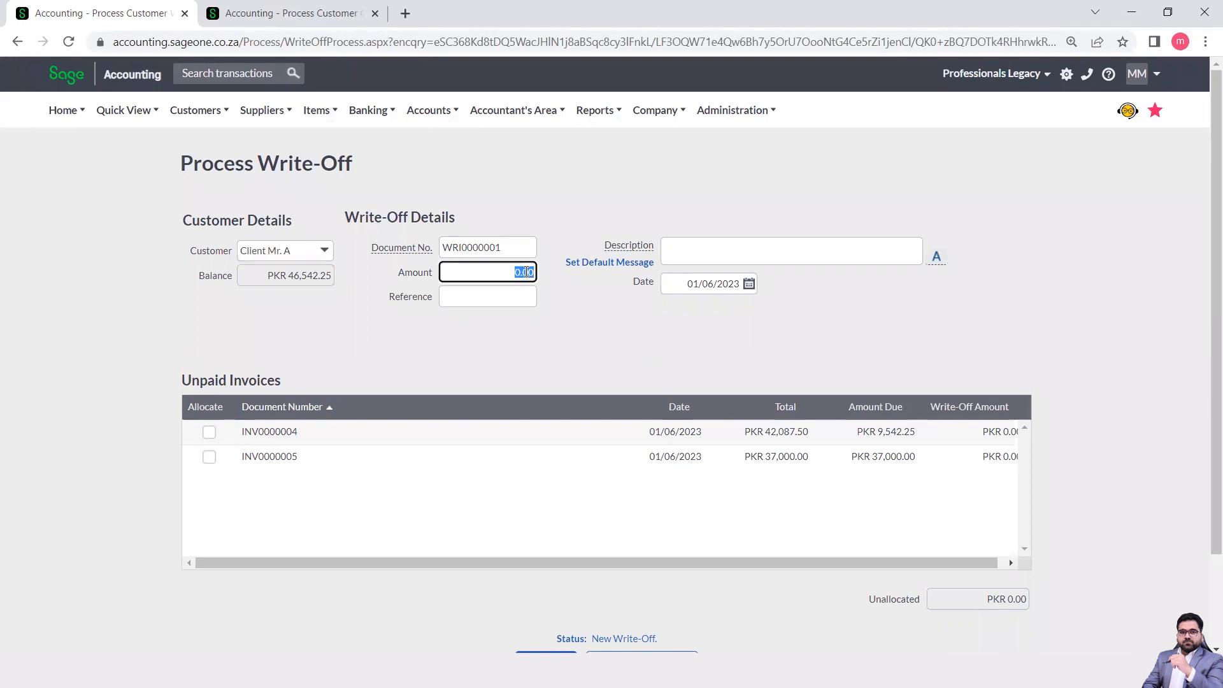
type("5000")
key("Tab")
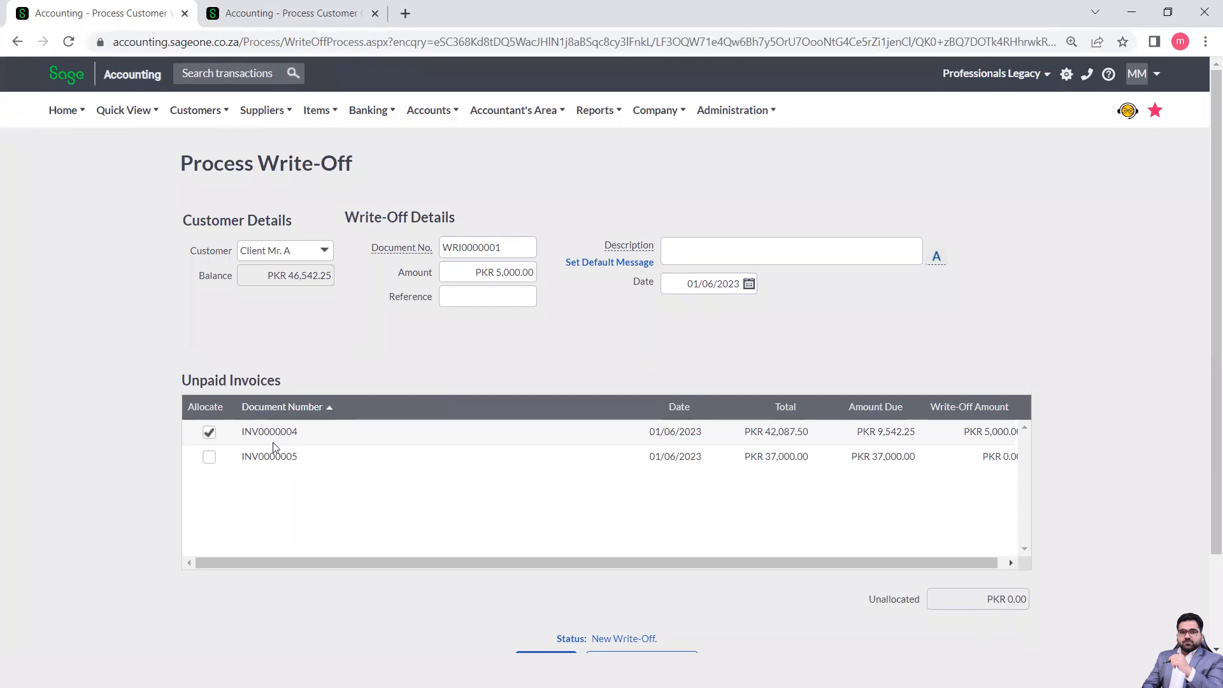
Enter "Write Off - Dated Today" as the write-off's description and process the write-off
left_click(693, 249)
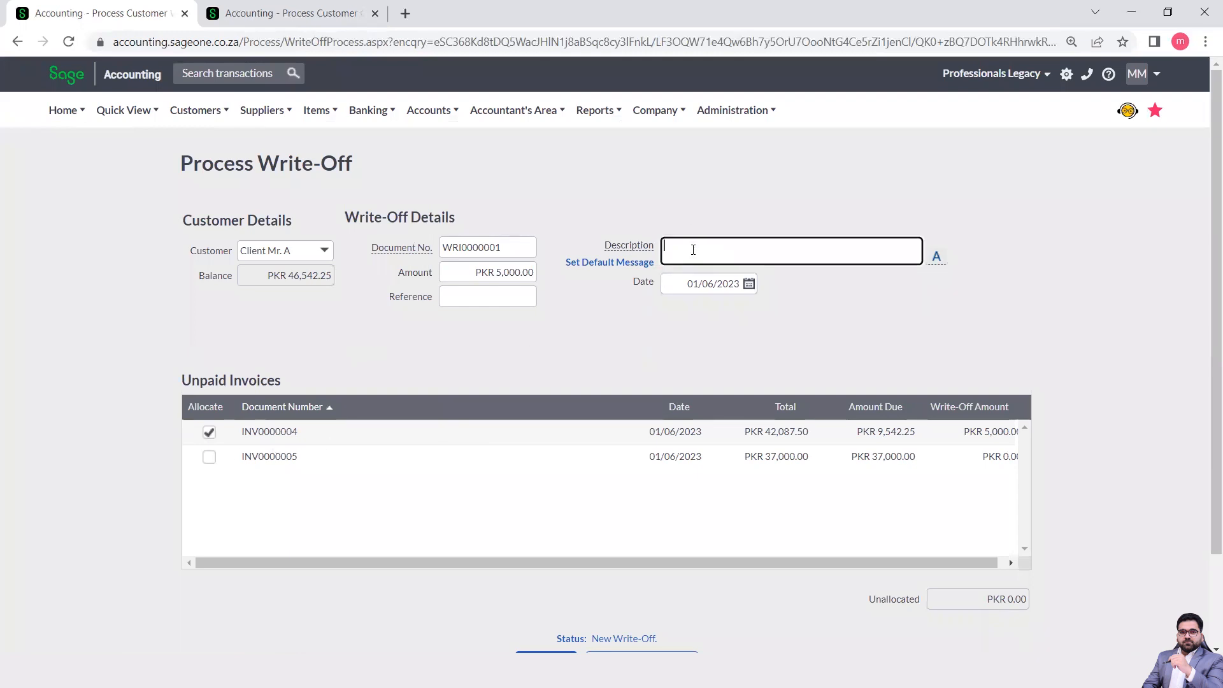
type("Write off - Dated Today")
left_click(632, 342)
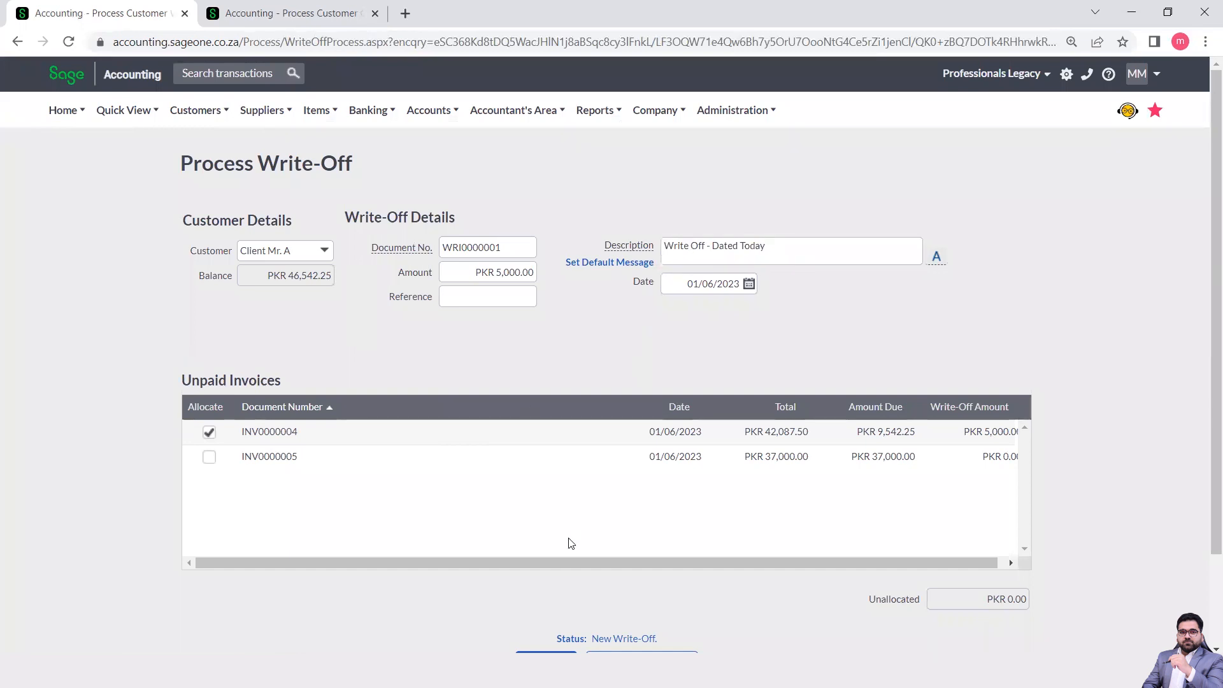
scroll(571, 542, "down", 2)
left_click(541, 558)
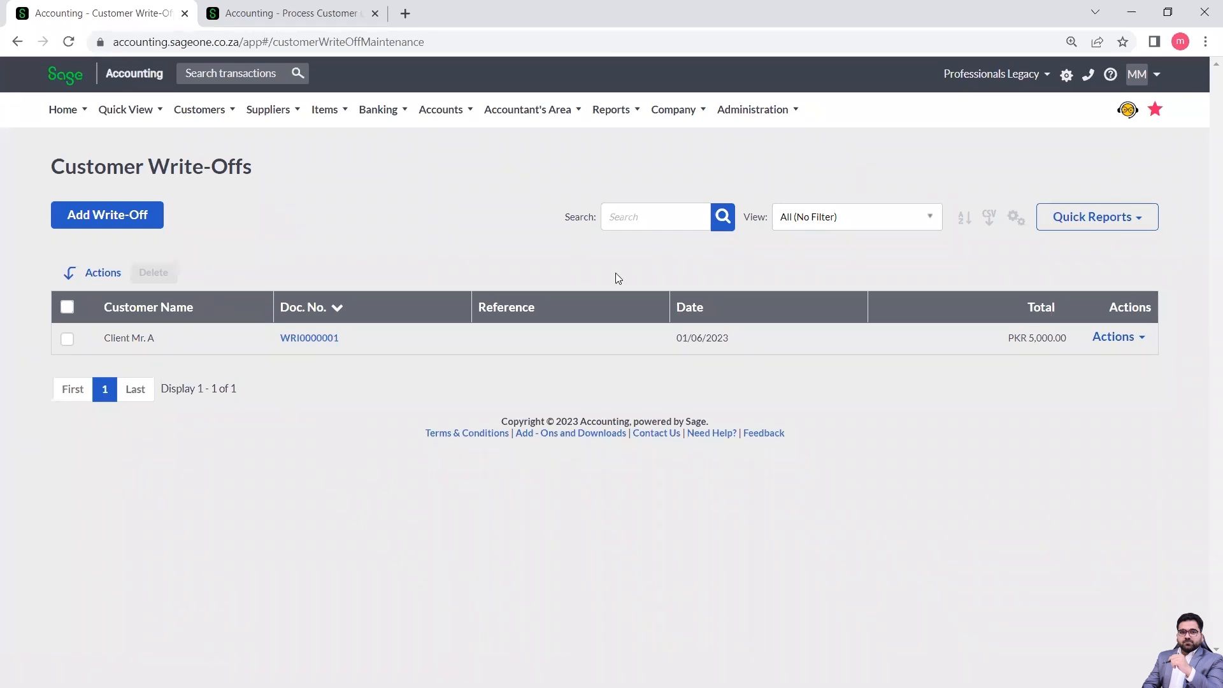
Add the Description column to the customer write-offs grid and save the grid layout
left_click(1015, 223)
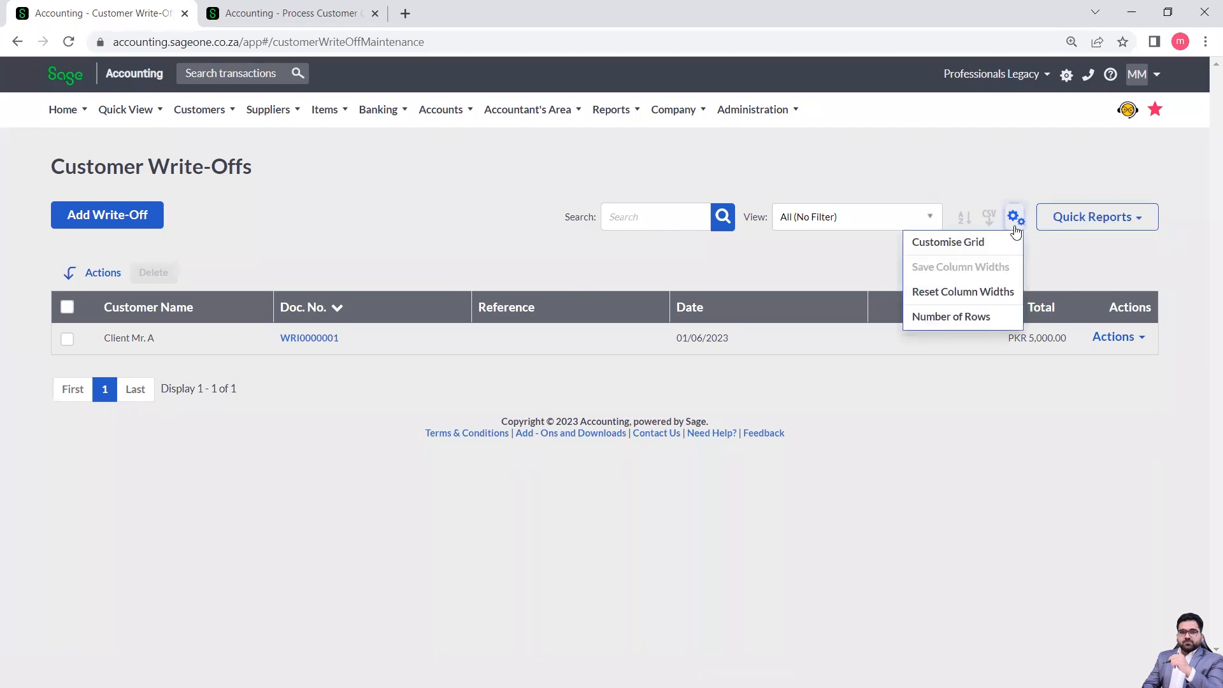
left_click(971, 240)
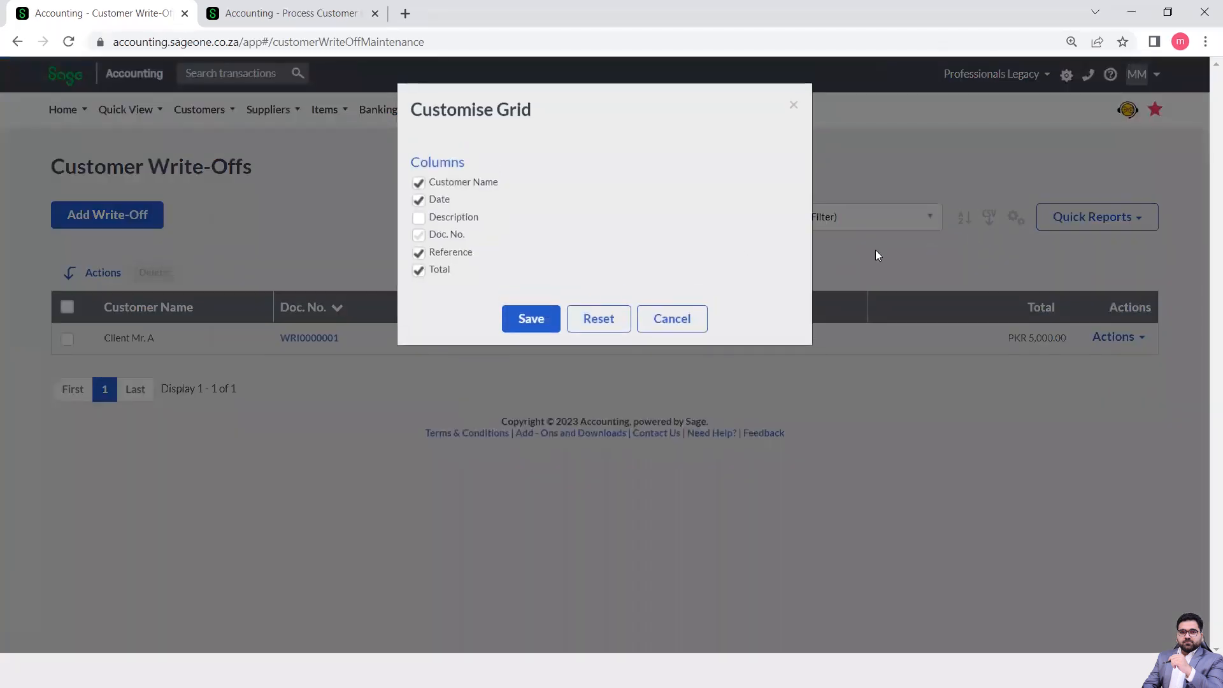
left_click(419, 218)
left_click(530, 321)
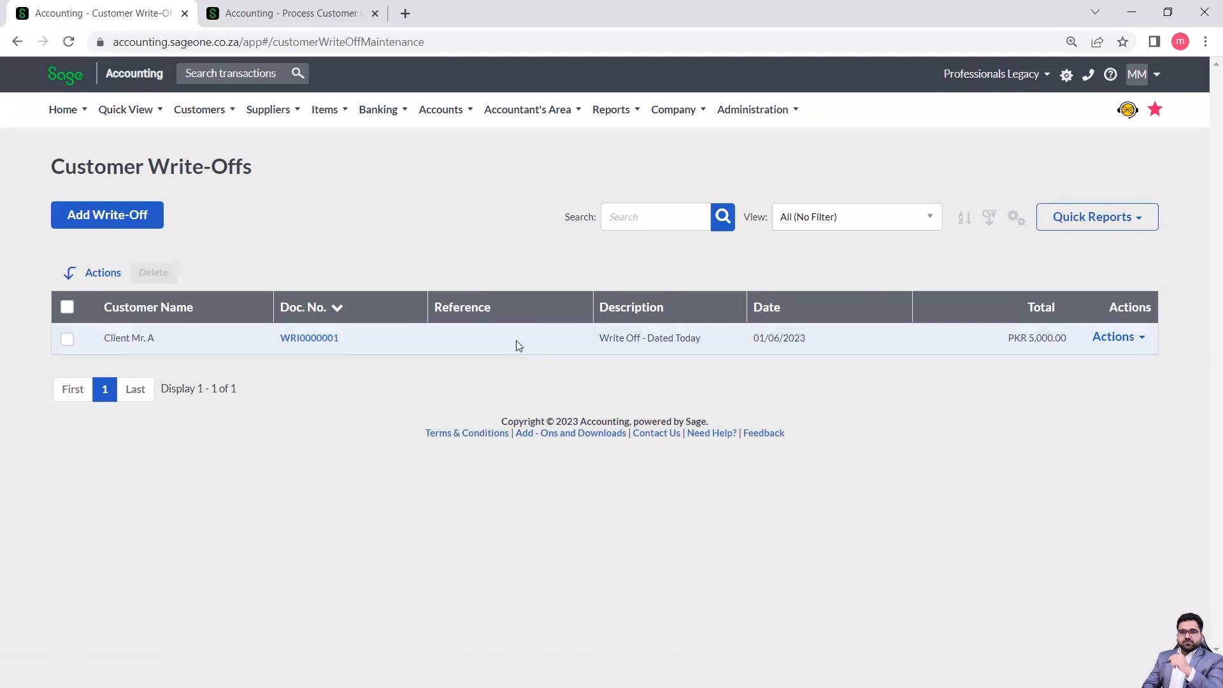
Open the customer adjustments list and start a new customer adjustment
mouse_move(208, 115)
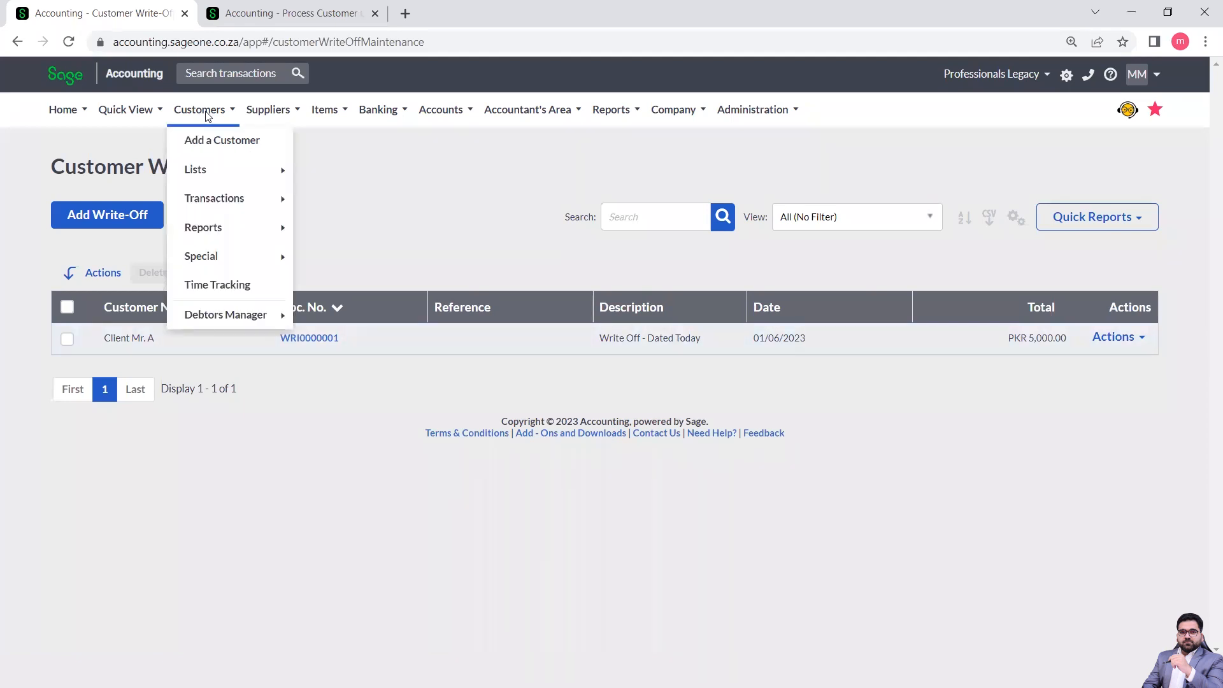
mouse_move(240, 197)
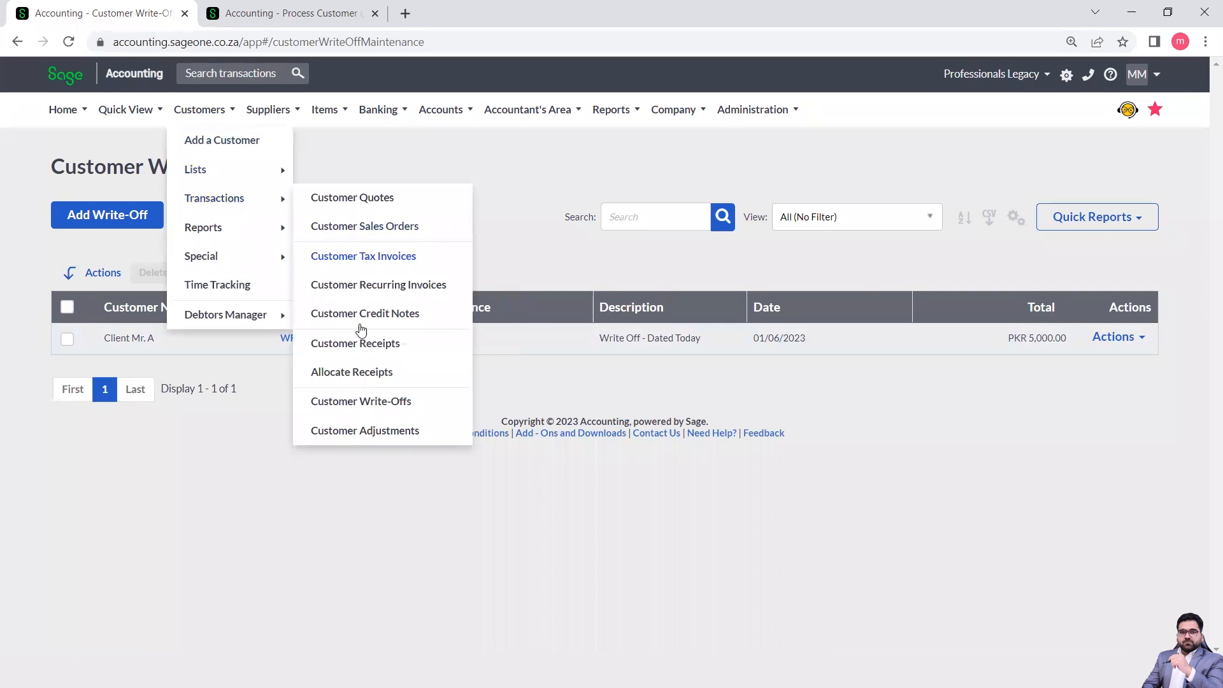
left_click(361, 431)
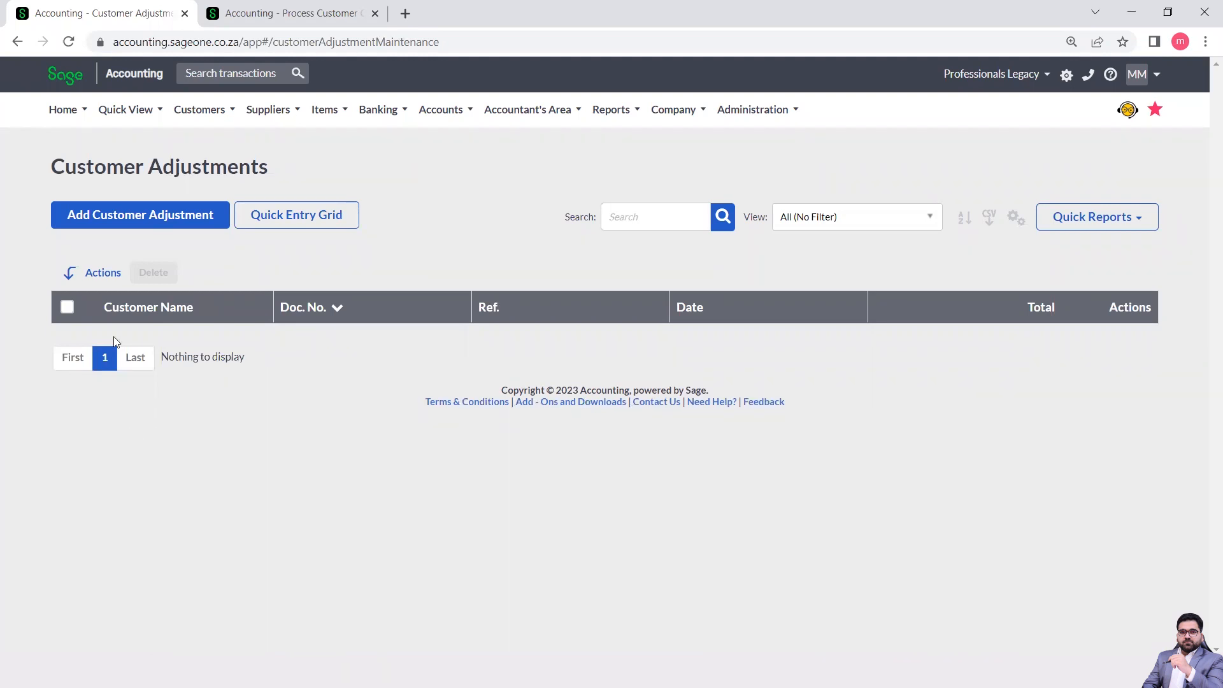
left_click(97, 220)
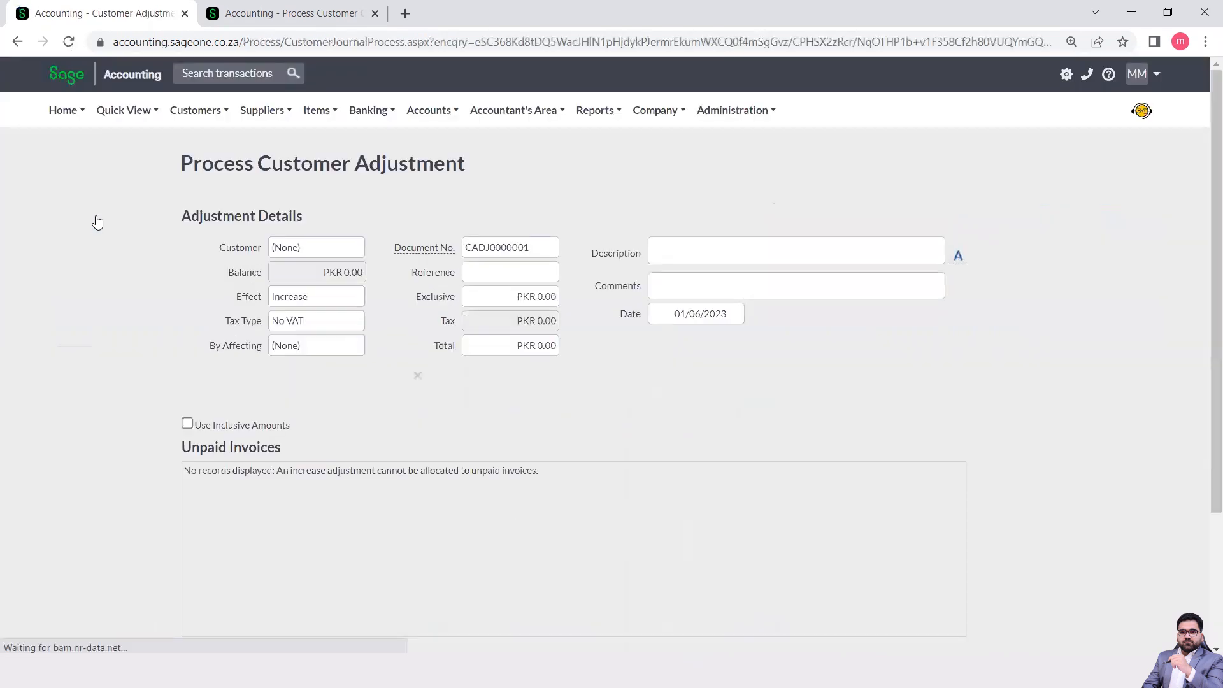
Choose Client Mr. A as the adjustment's customer and Accounting Fees as the affected account
left_click(355, 248)
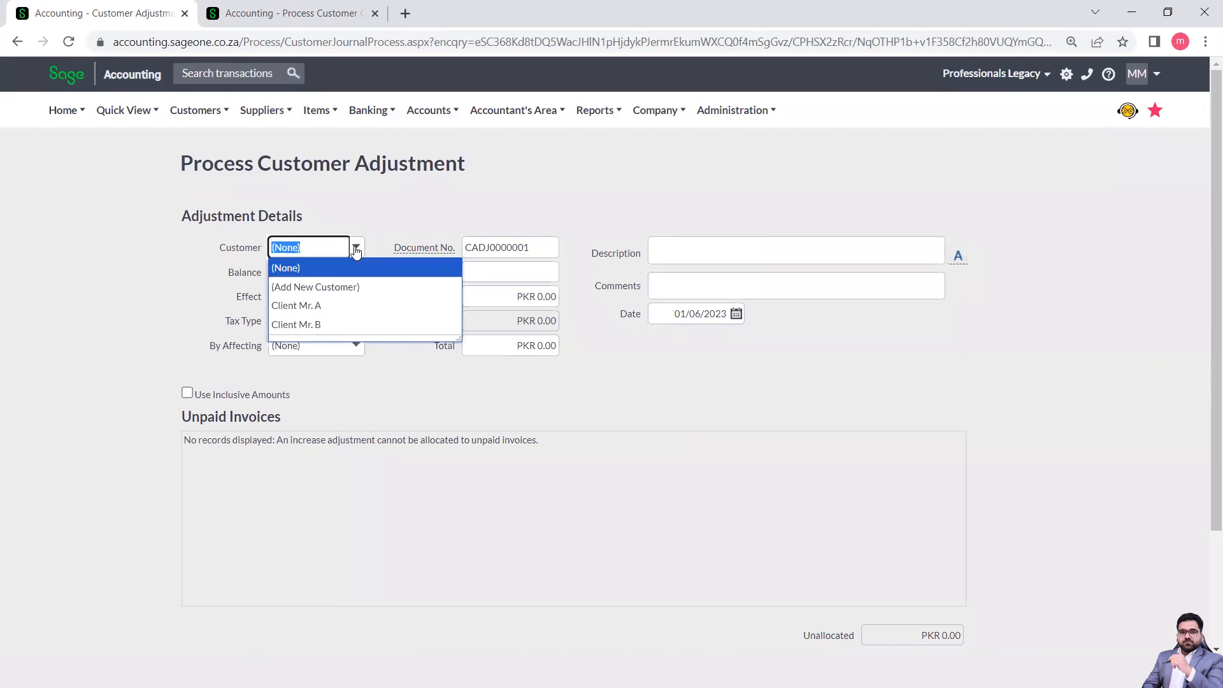
left_click(313, 306)
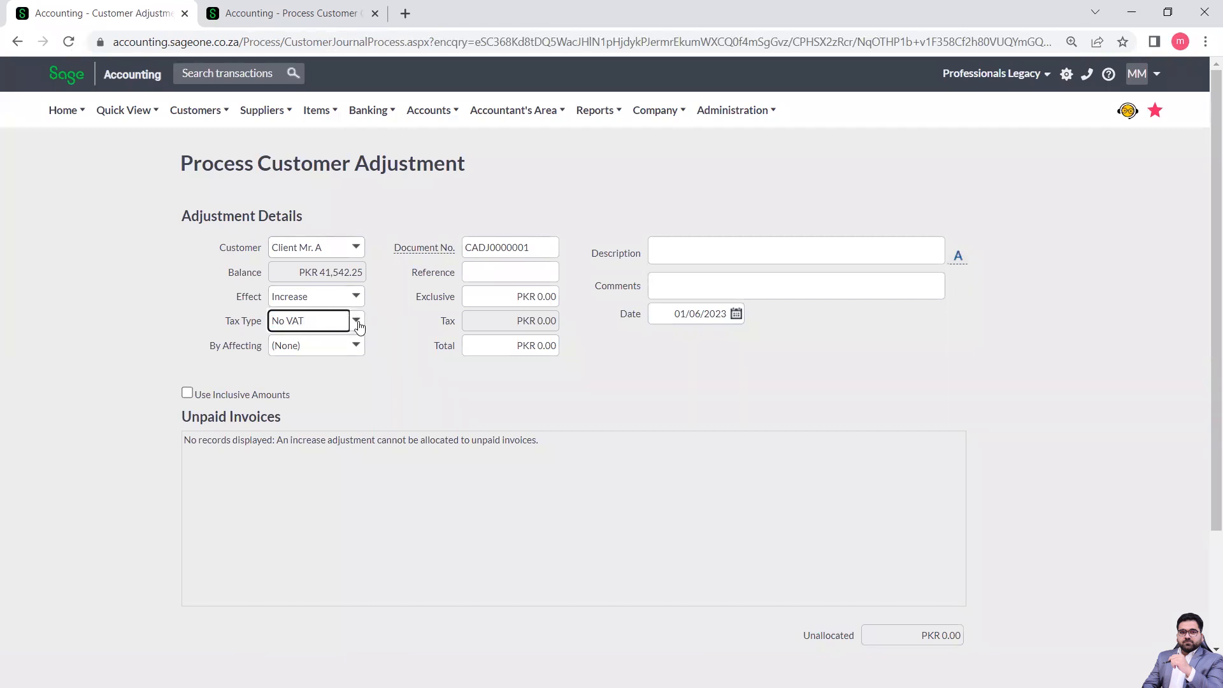
left_click(357, 348)
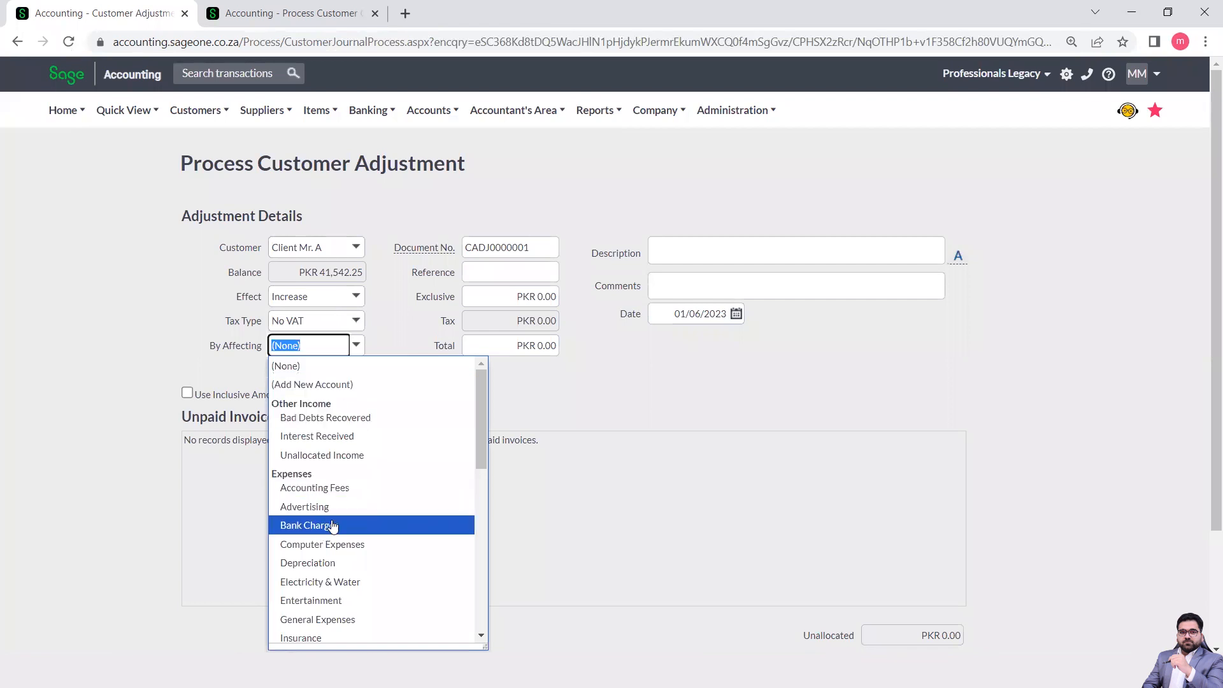
left_click(323, 489)
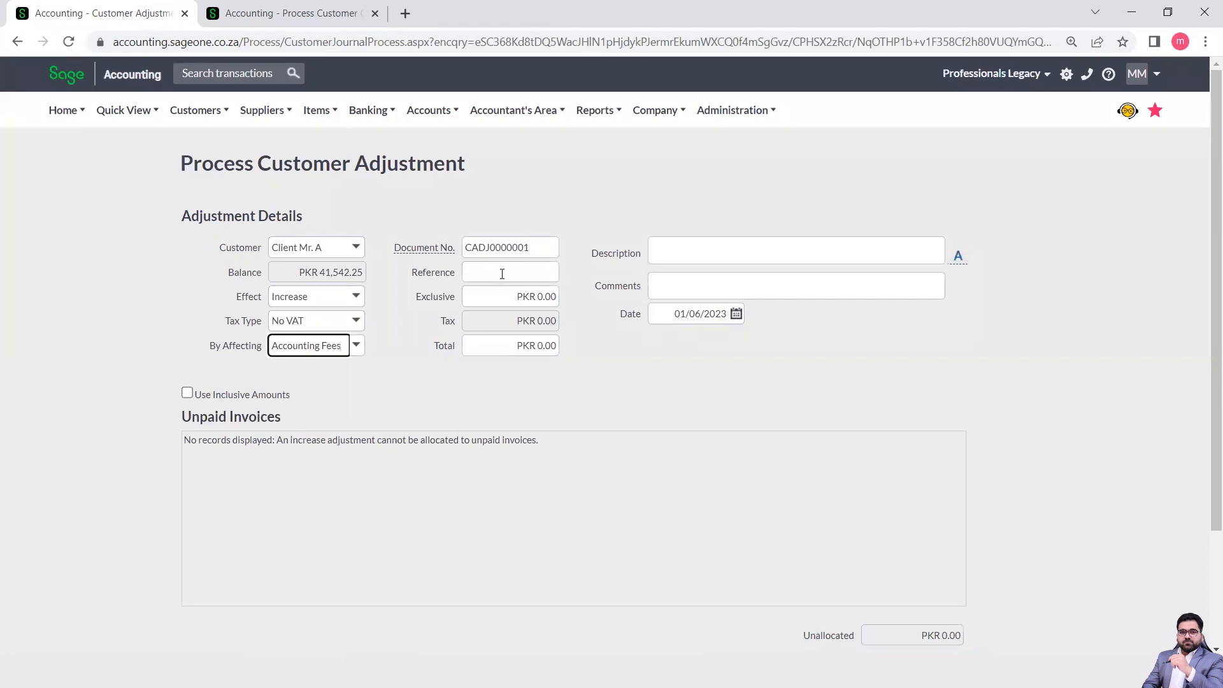
Enter "Fee Adjustment." as the adjustment's description and set its exclusive amount to PKR 5,000
left_click(694, 253)
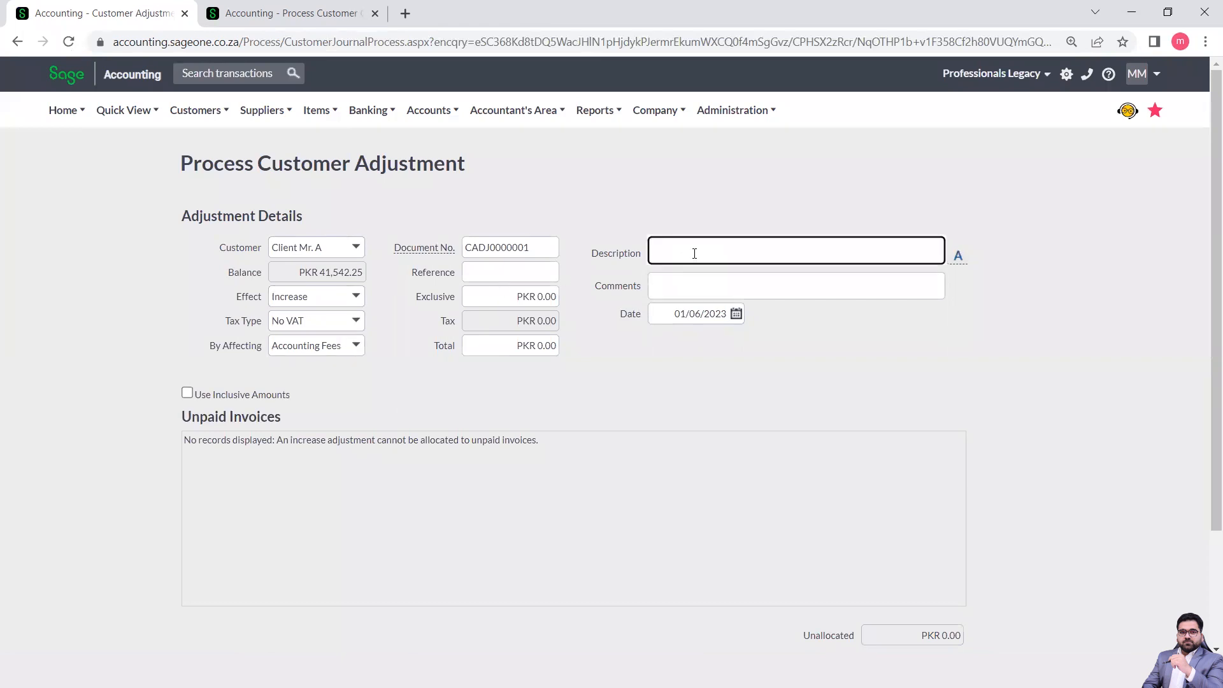
type("Fee Adjustment")
left_click(609, 356)
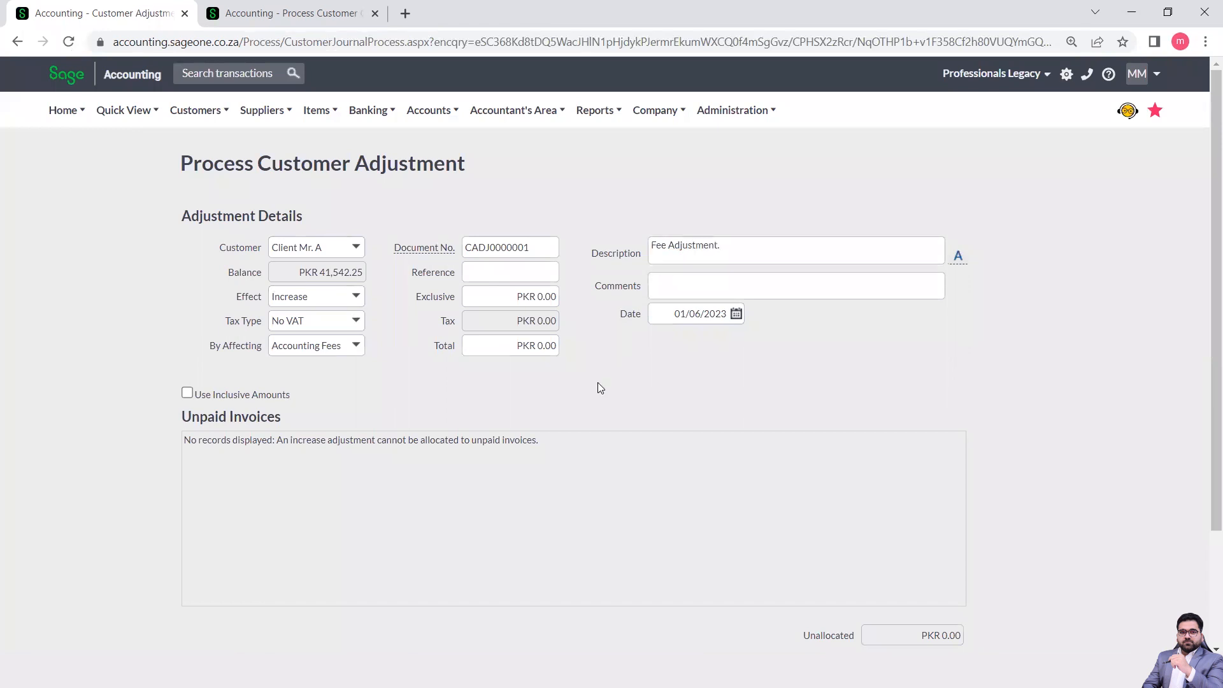
left_click(541, 298)
type("5000")
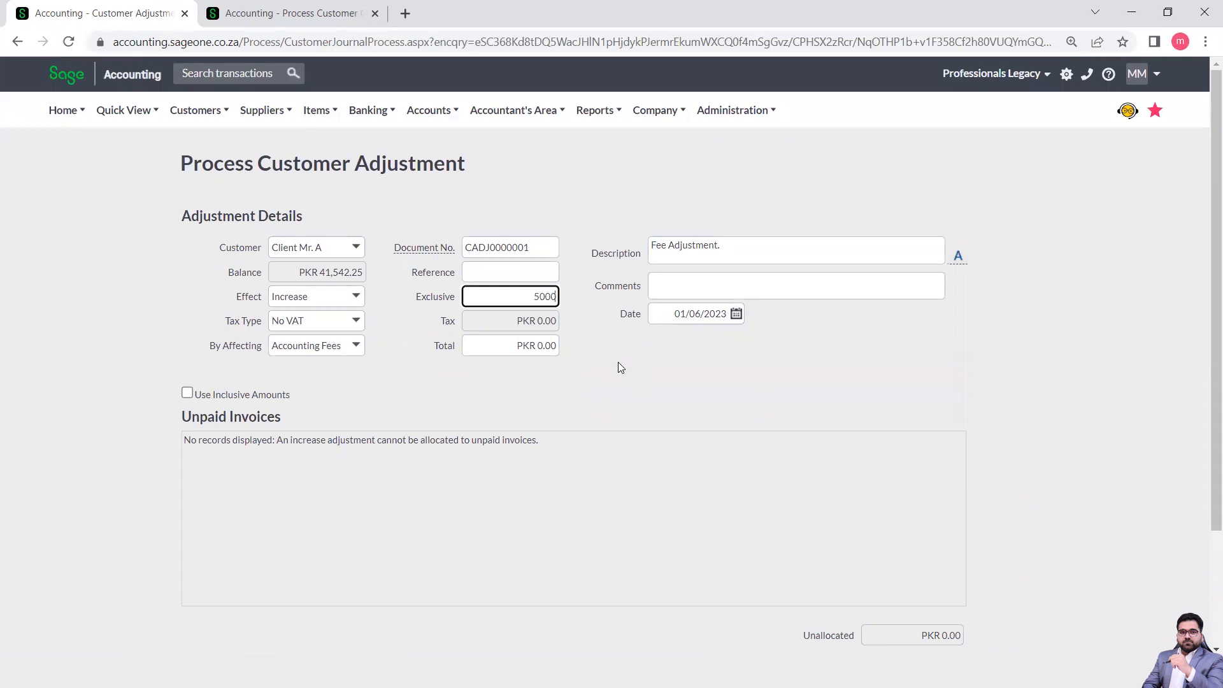
left_click(618, 368)
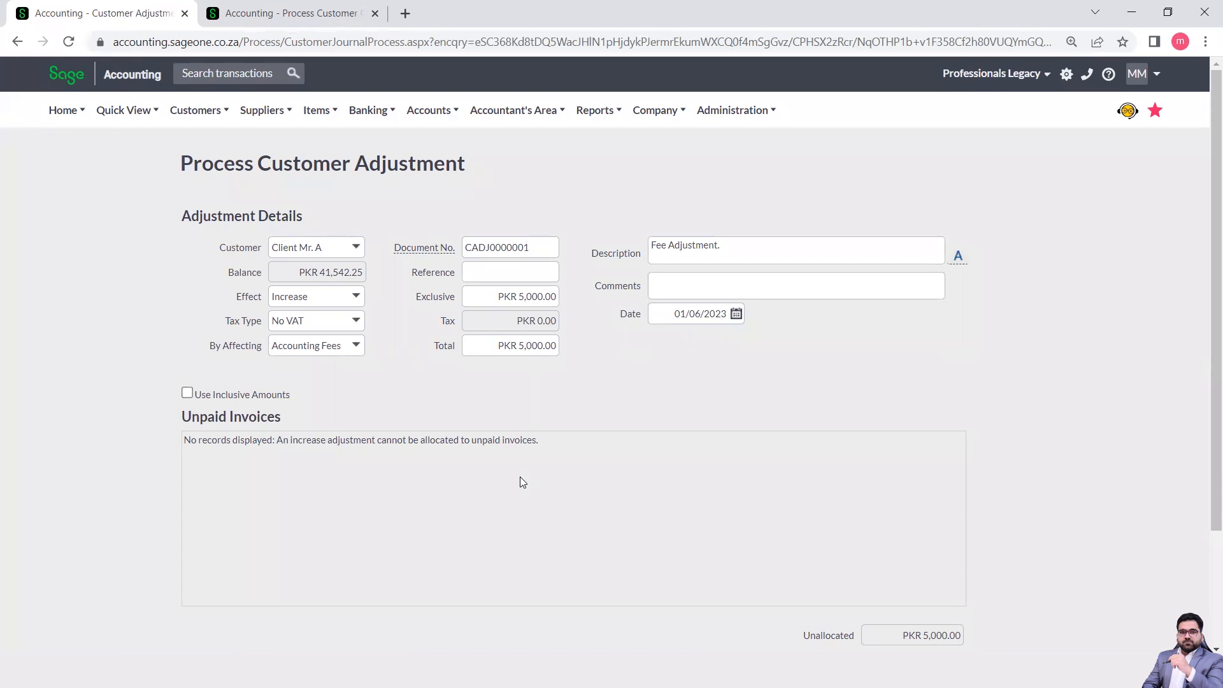
Change the adjustment's effect to Decrease and re-enter an exclusive amount of PKR 5,000, allocated to invoices INV0000004 and INV0000005
scroll(520, 476, "down", 2)
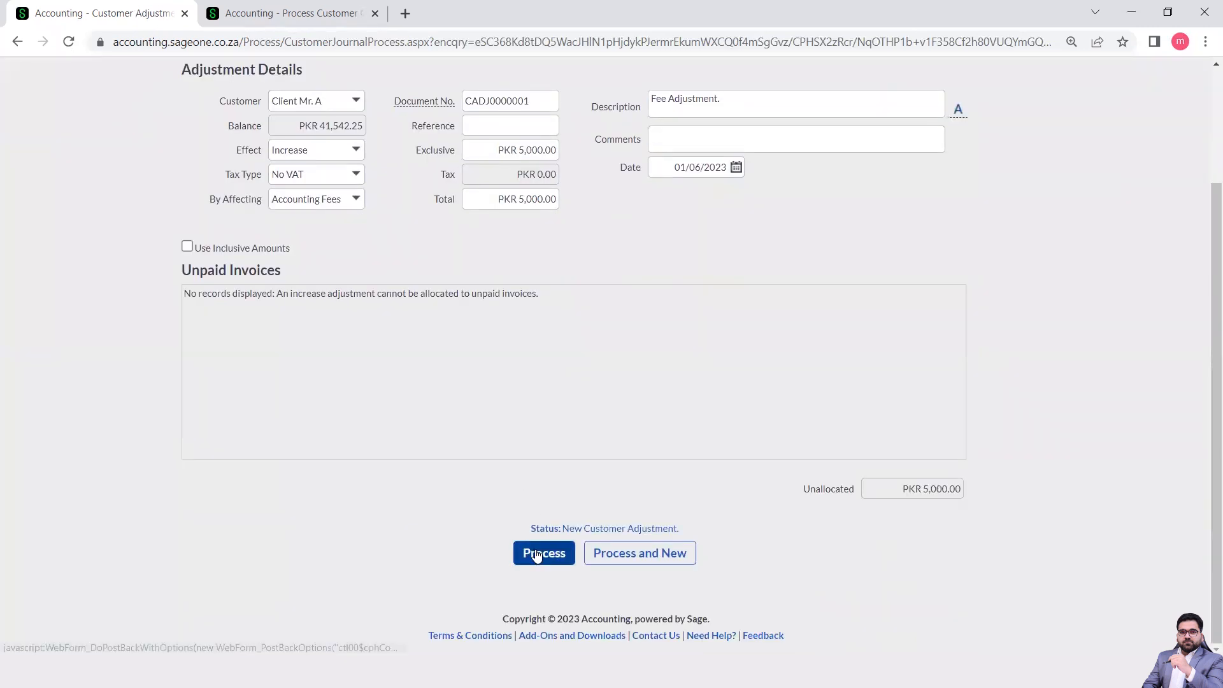
scroll(534, 411, "up", 2)
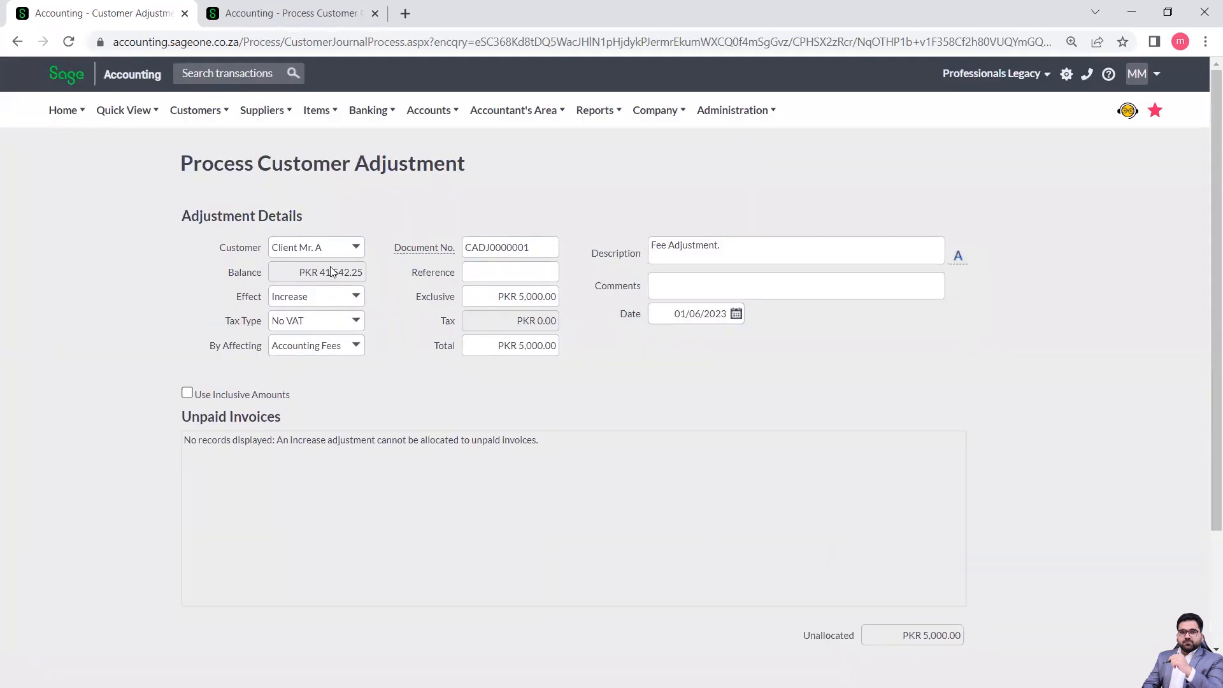
left_click(356, 297)
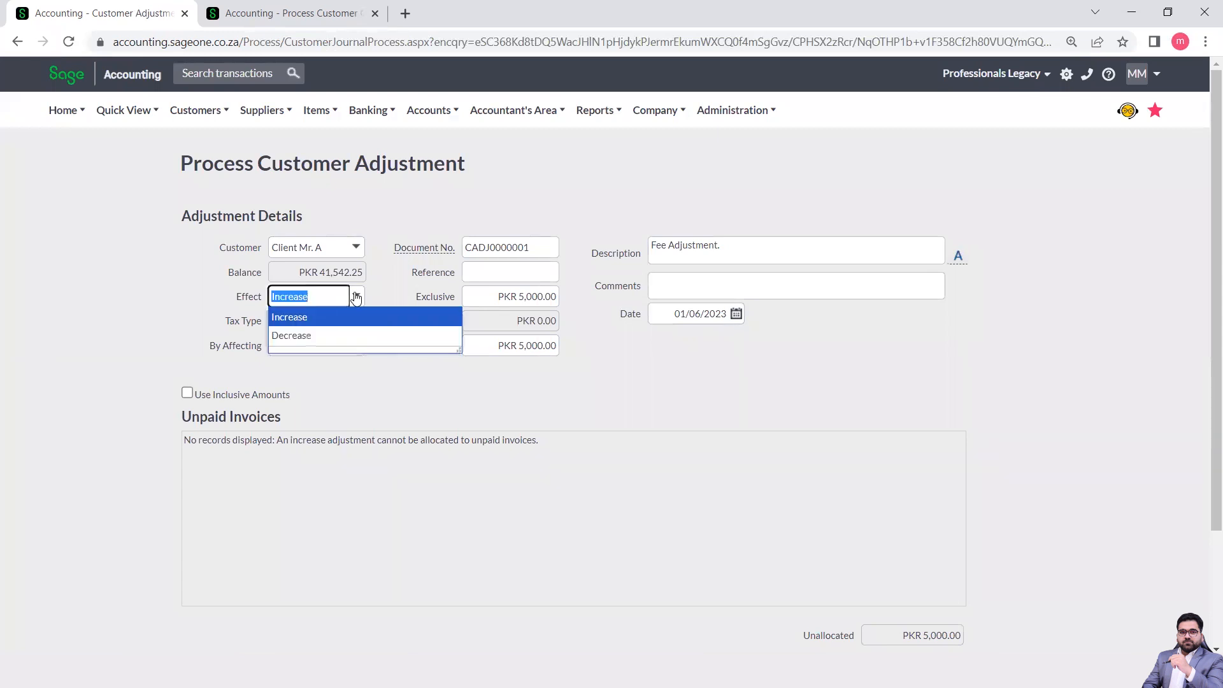
left_click(312, 335)
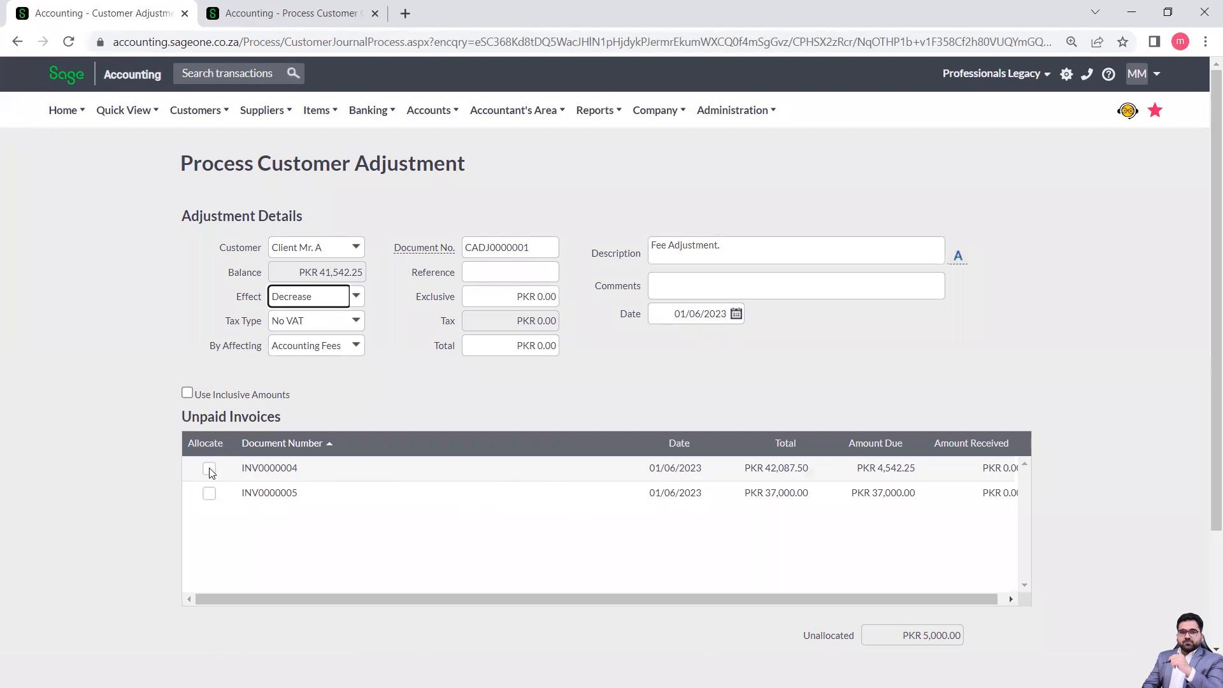
left_click(535, 300)
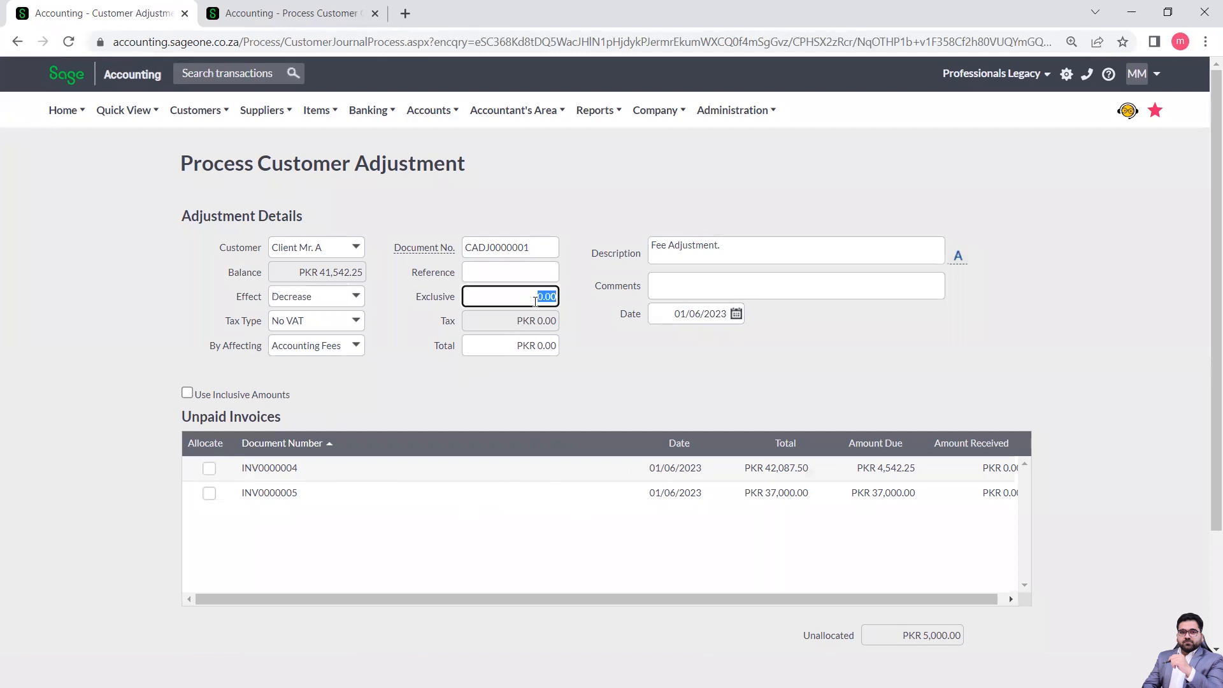
type("5000")
left_click(457, 399)
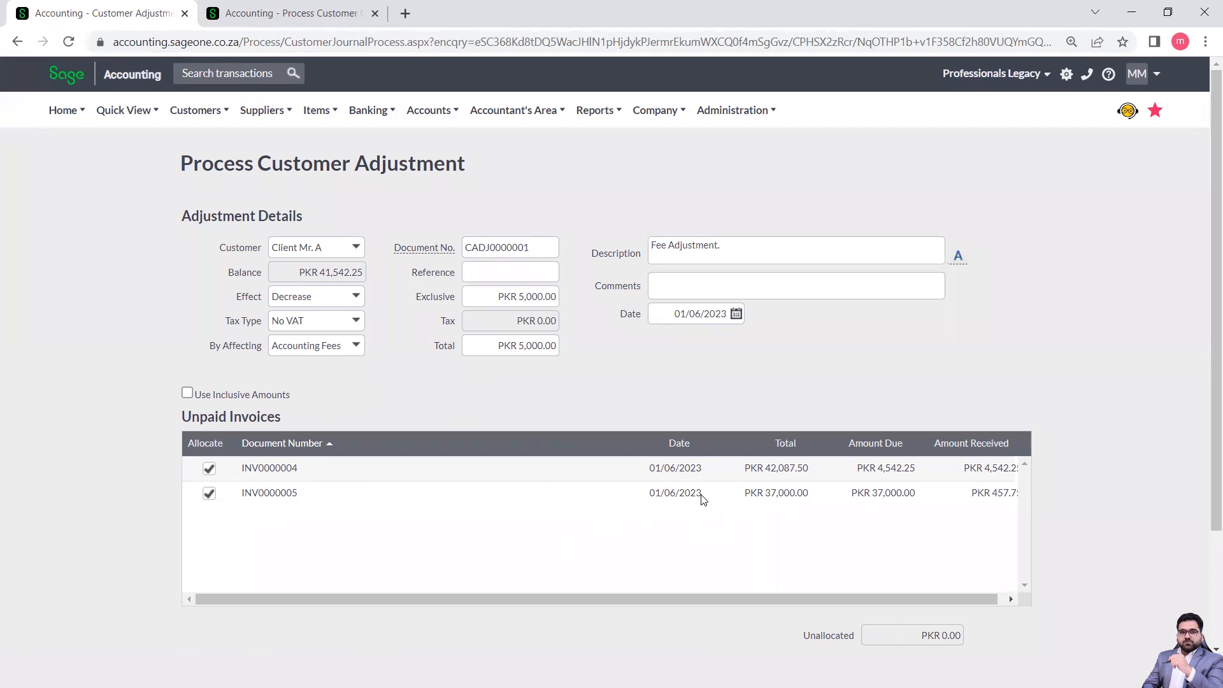
left_click(209, 494)
left_click(209, 494)
scroll(182, 472, "down", 2)
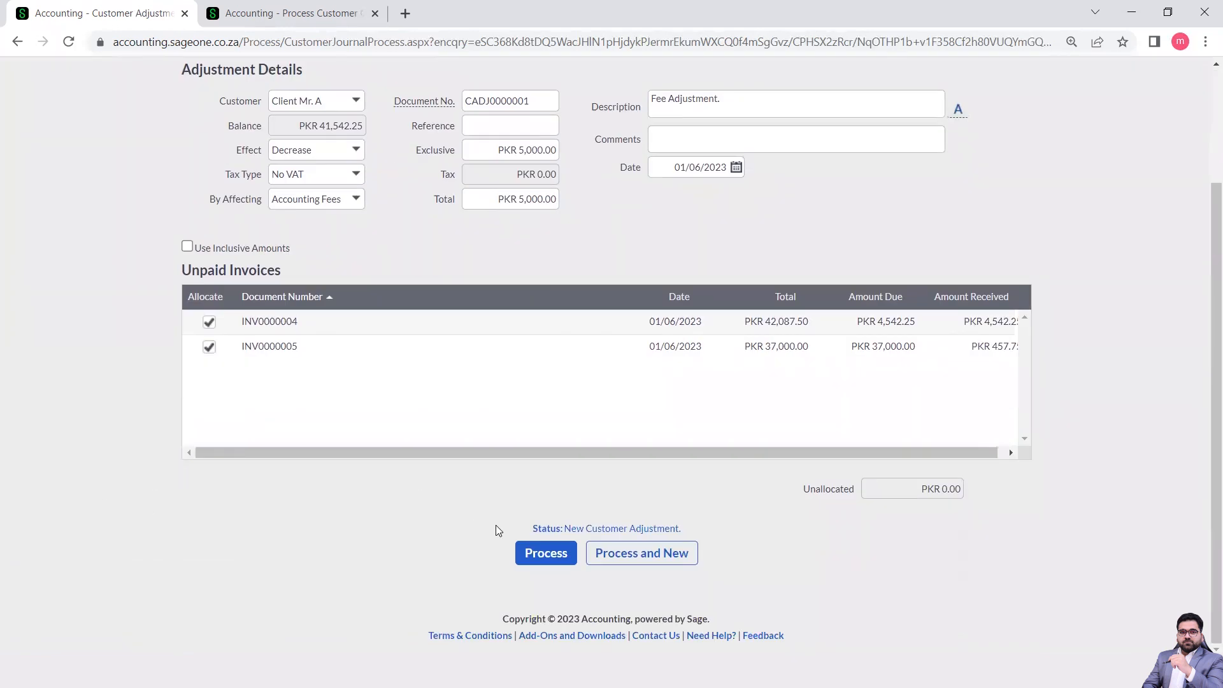
scroll(376, 544, "up", 2)
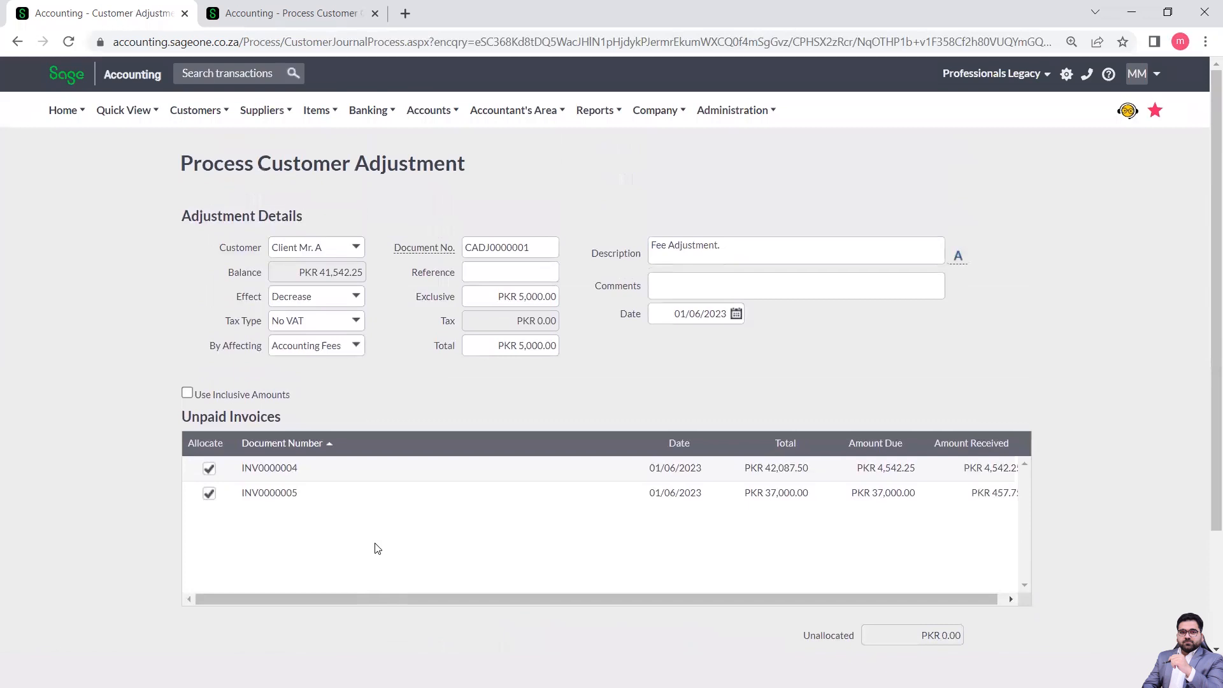
left_click(198, 111)
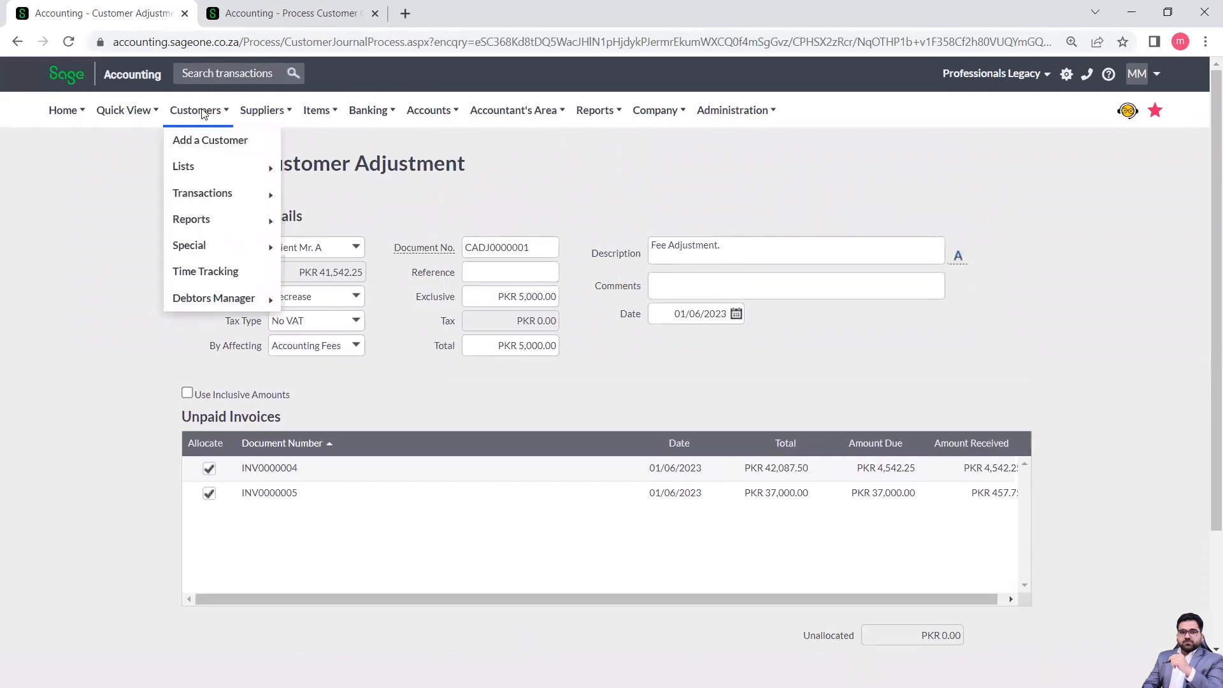
mouse_move(224, 196)
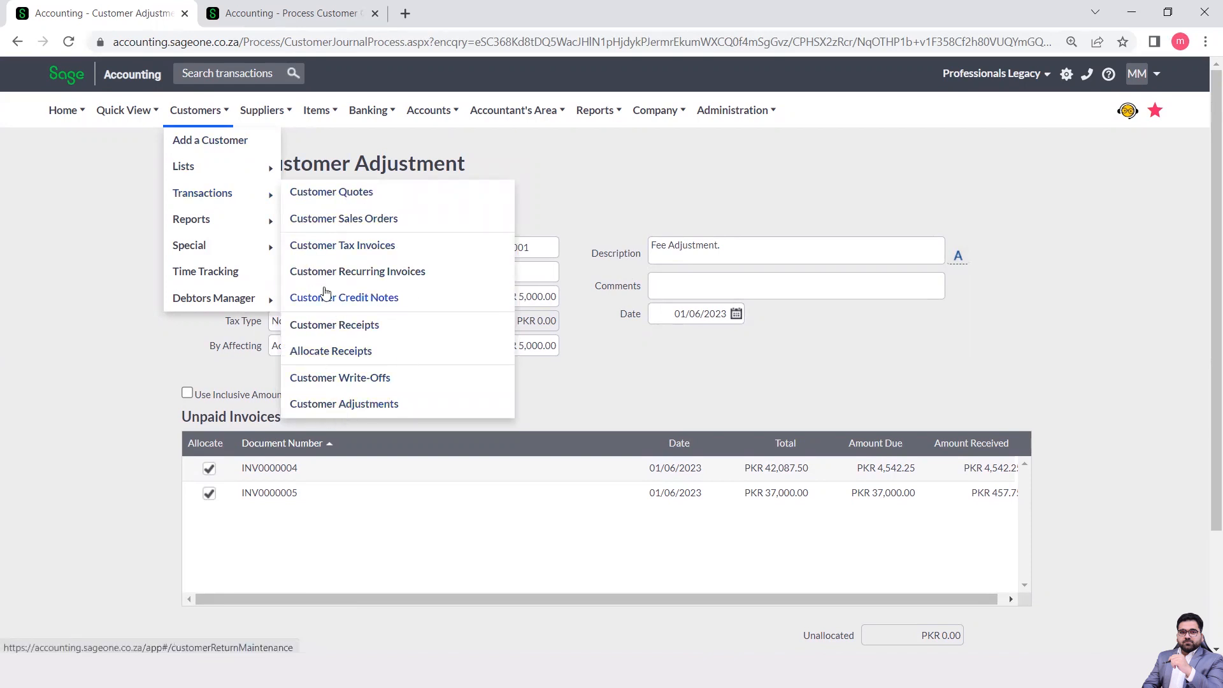
mouse_move(261, 227)
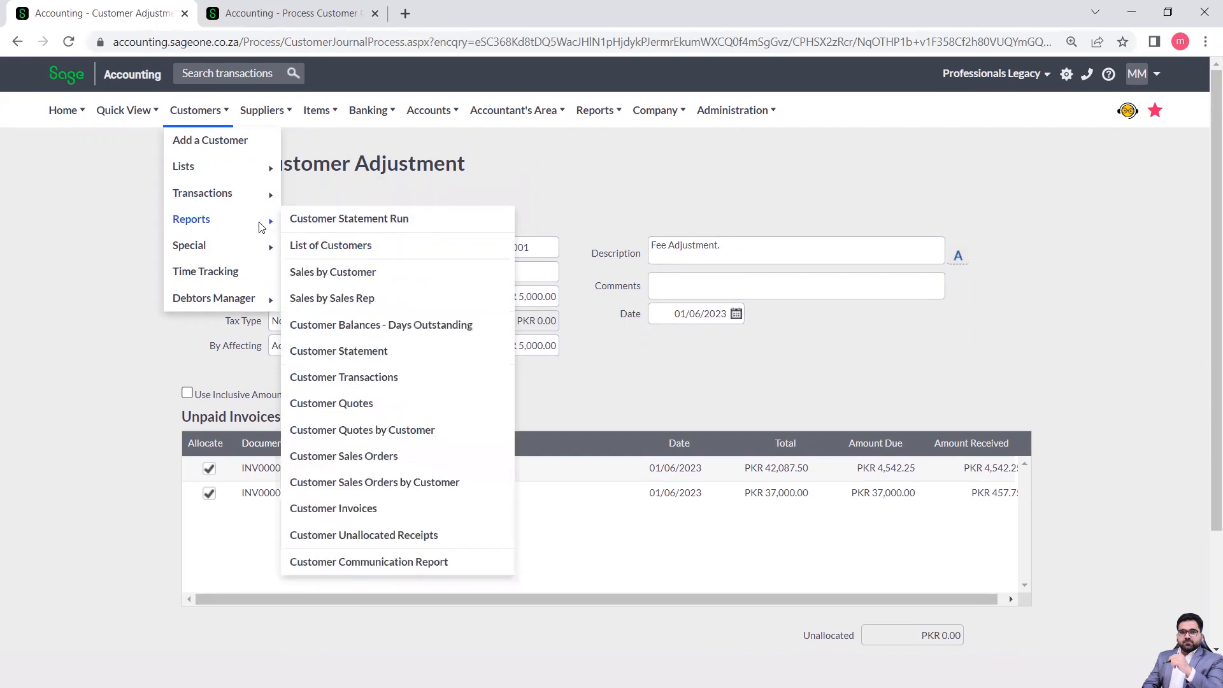